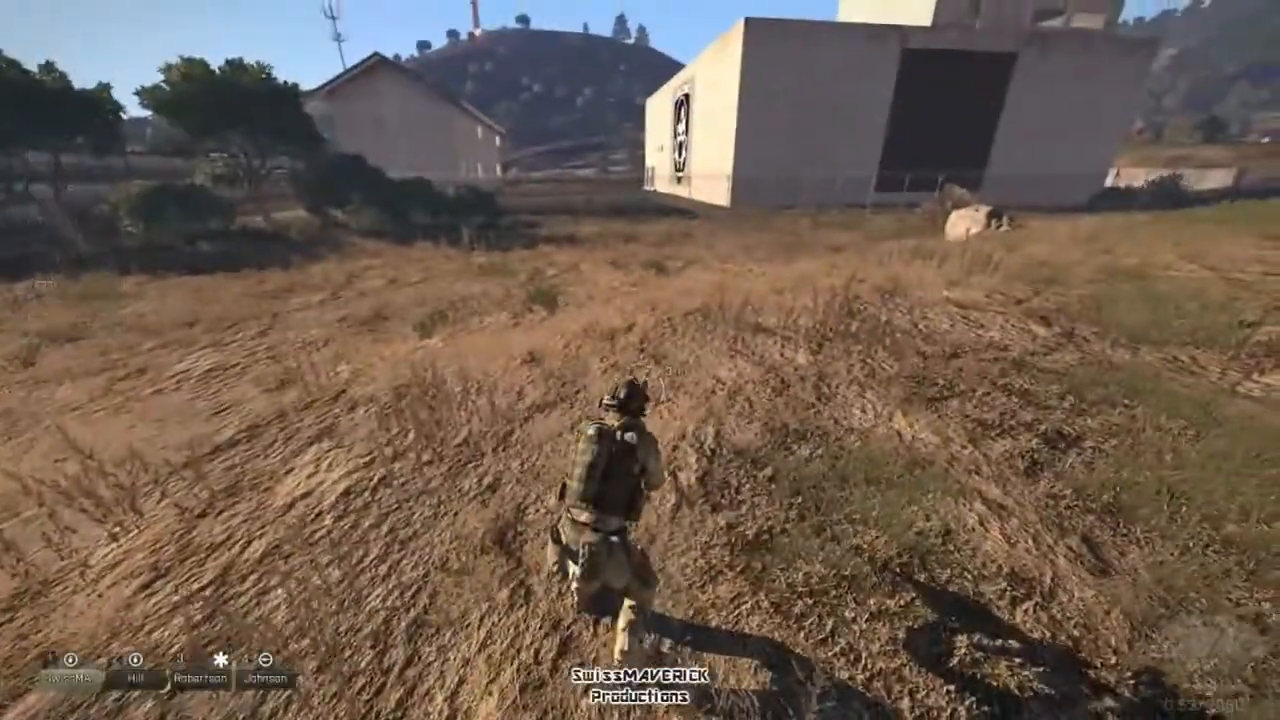
- Run the soldier across the field and call for help from the unconscious camera after being killed
key("w")
key("w")
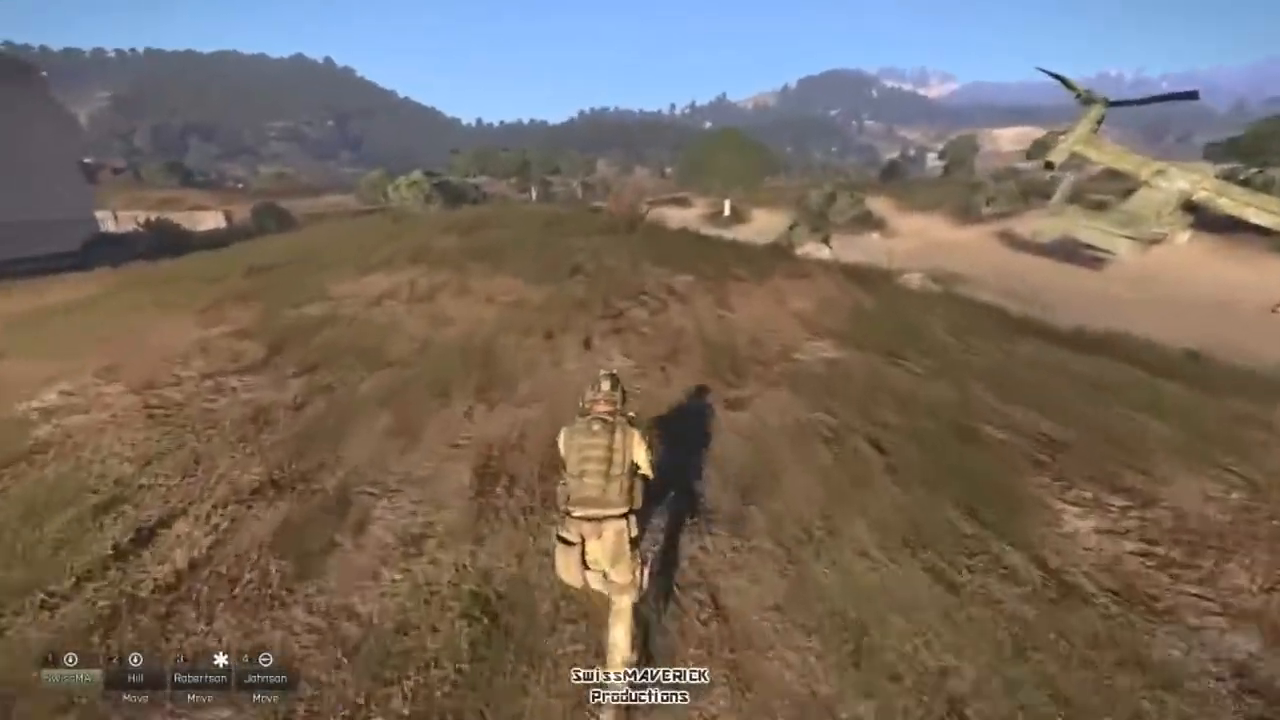
key("w")
key("w")
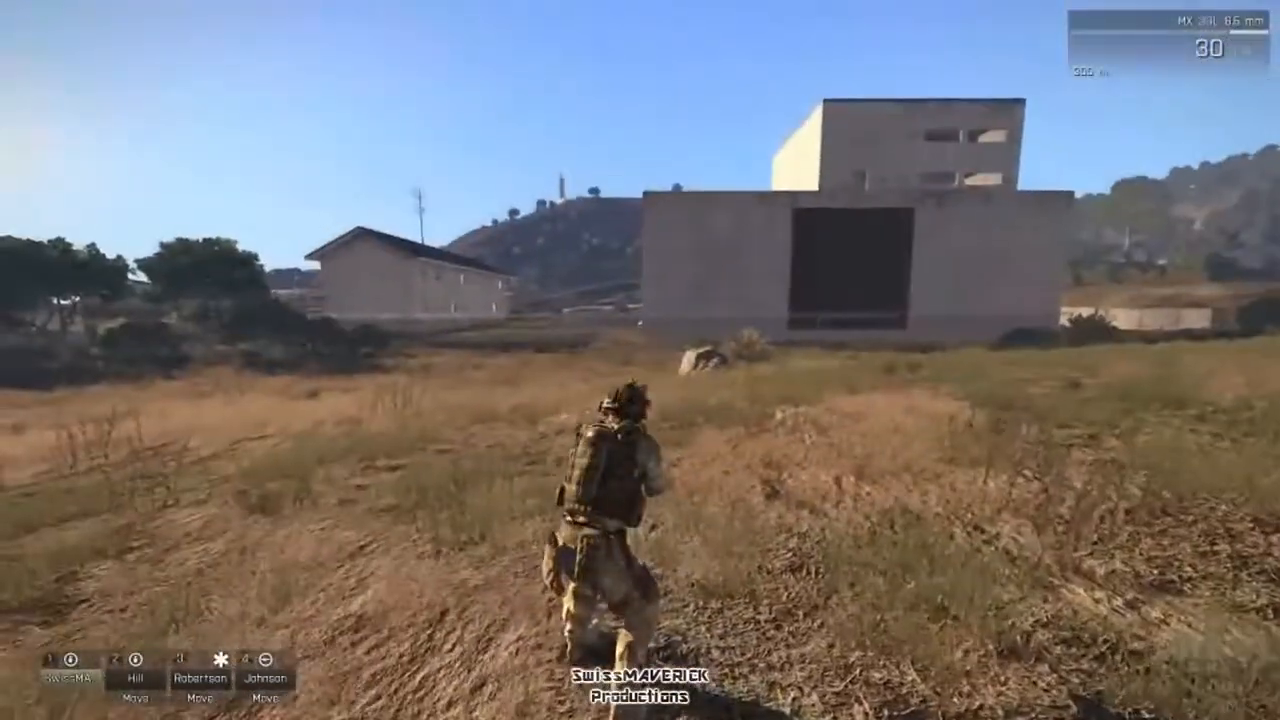
key("w")
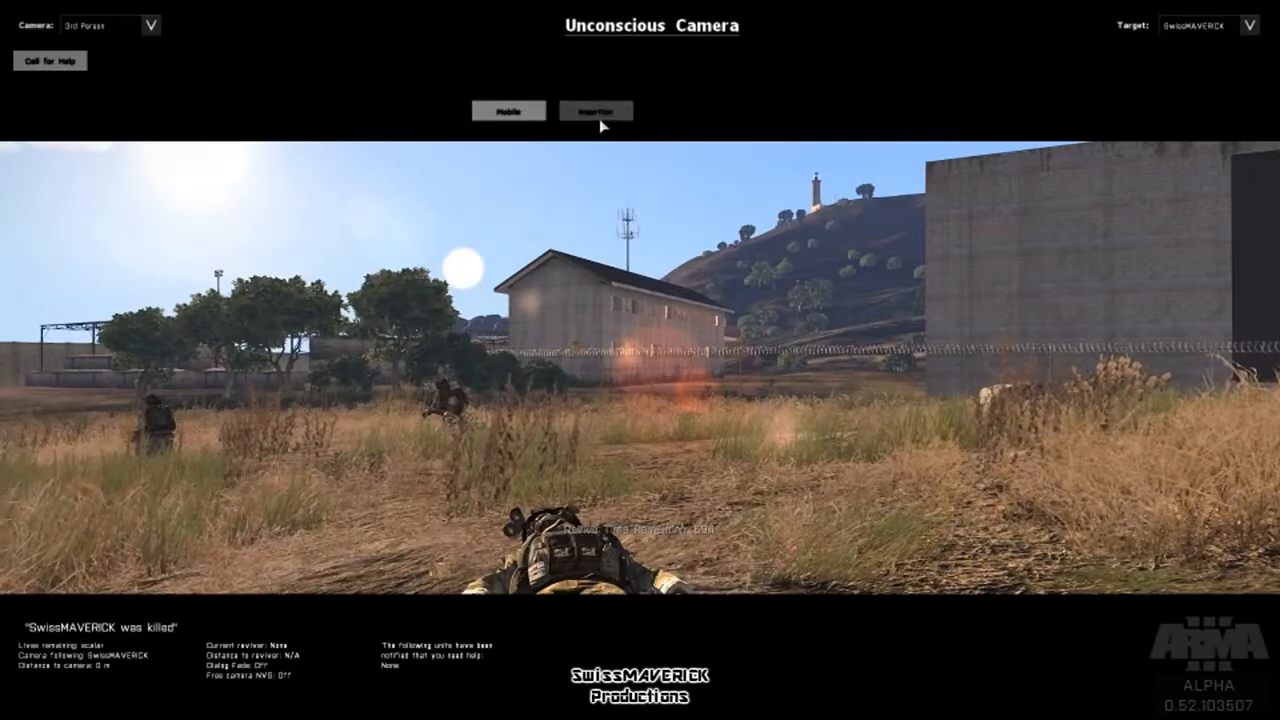
left_click(55, 61)
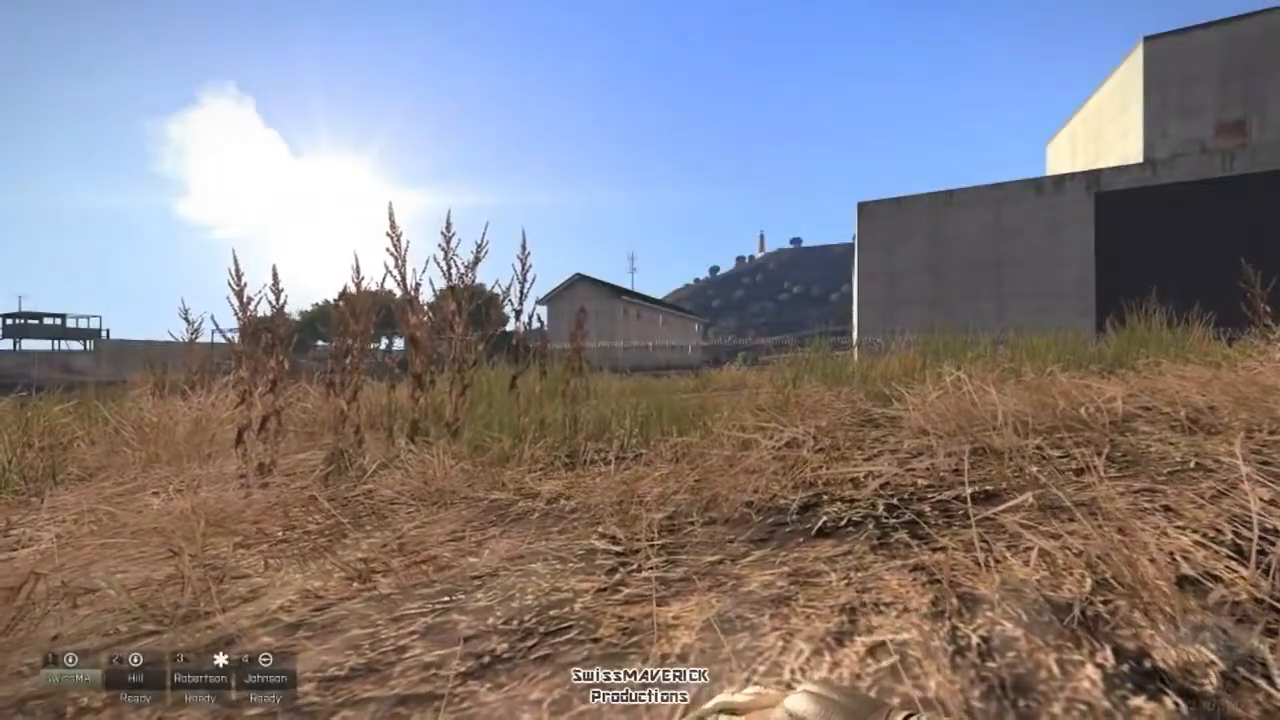
- Move the revived soldier through the grass past the squad, going prone and standing up again
key("w")
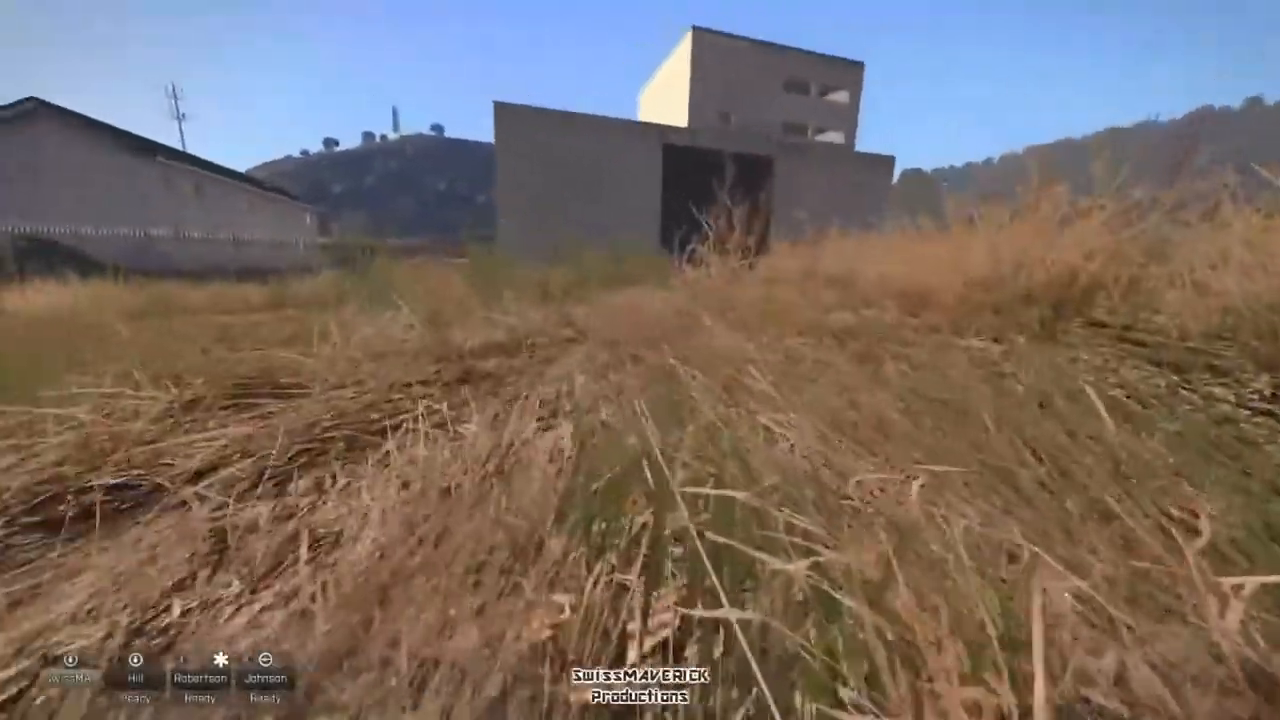
key("w")
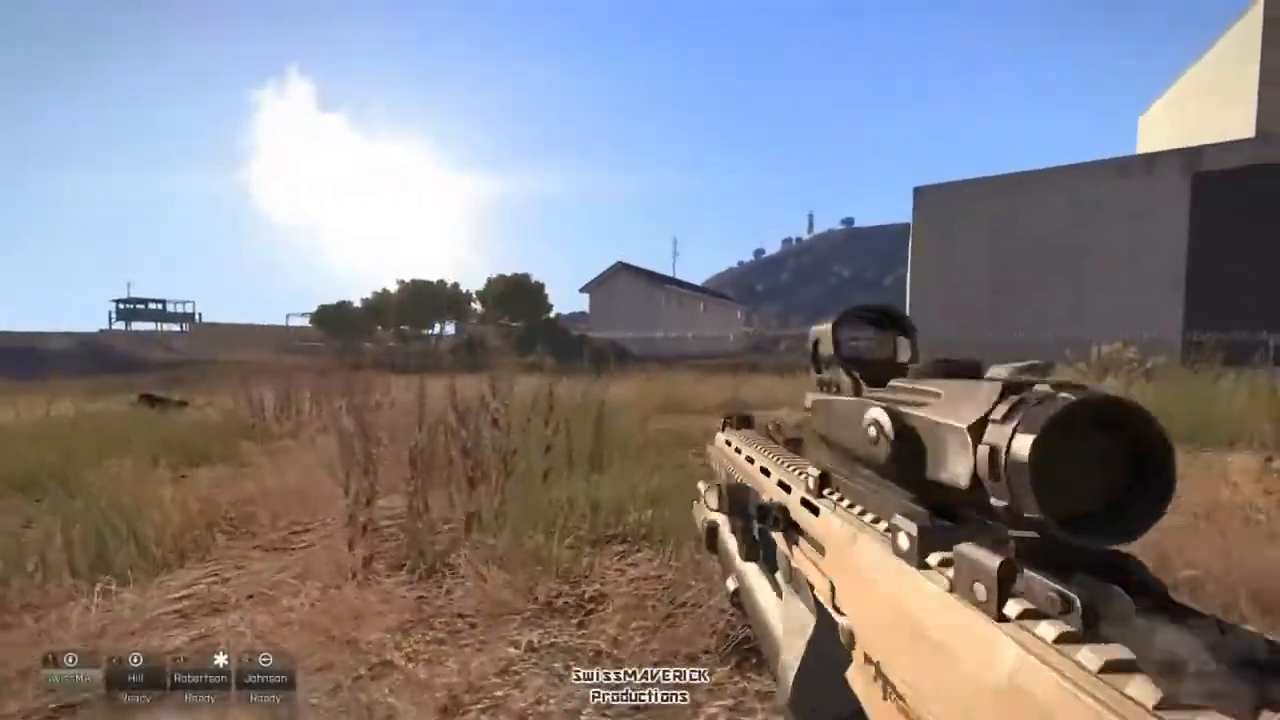
key("w")
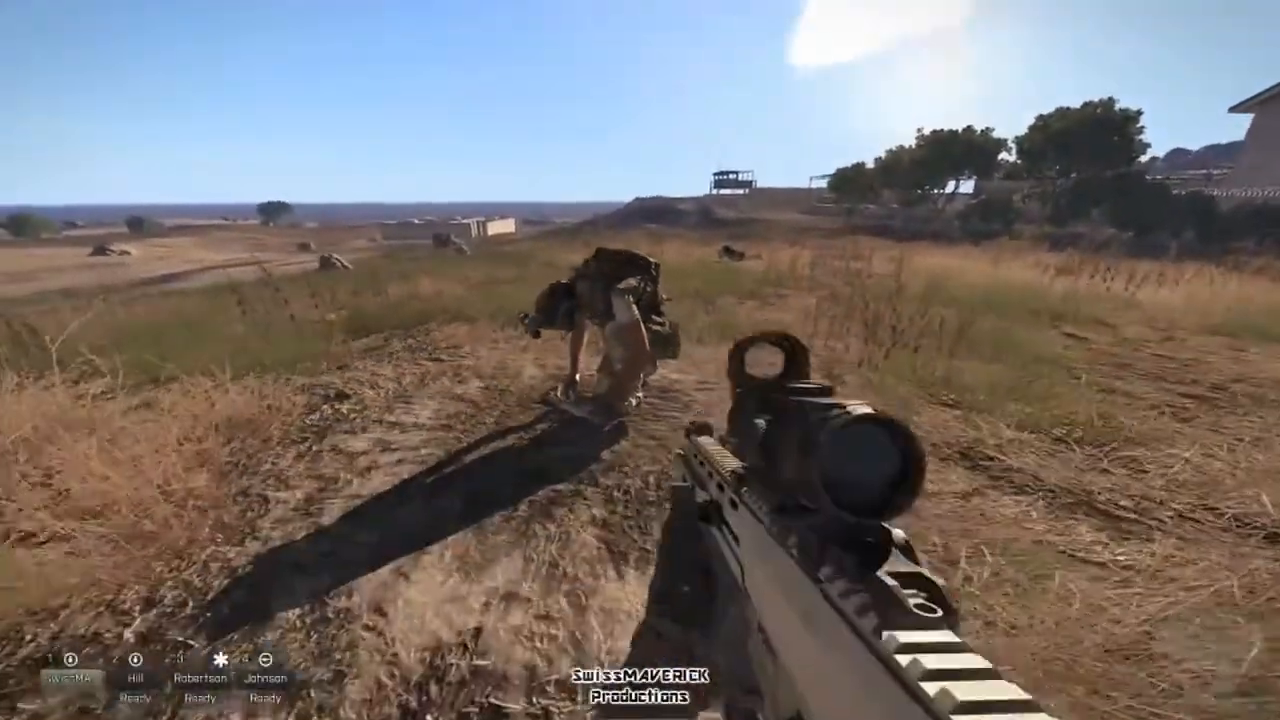
key("w")
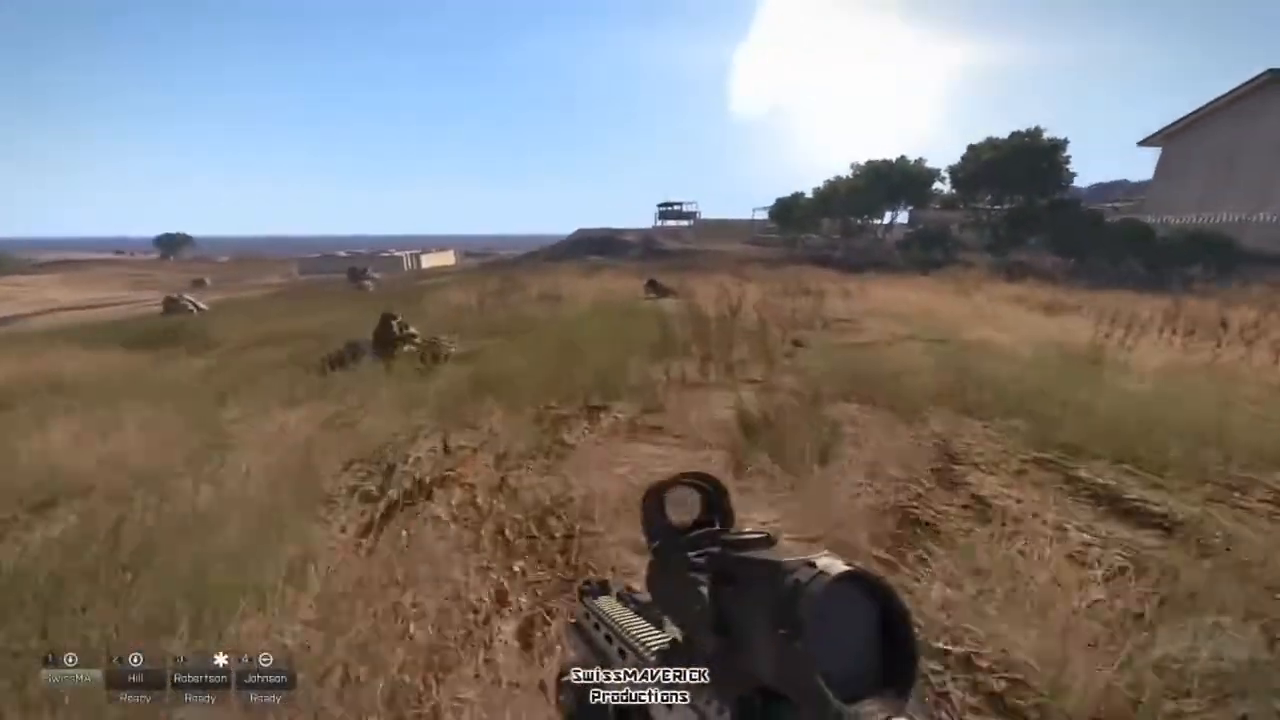
key("w")
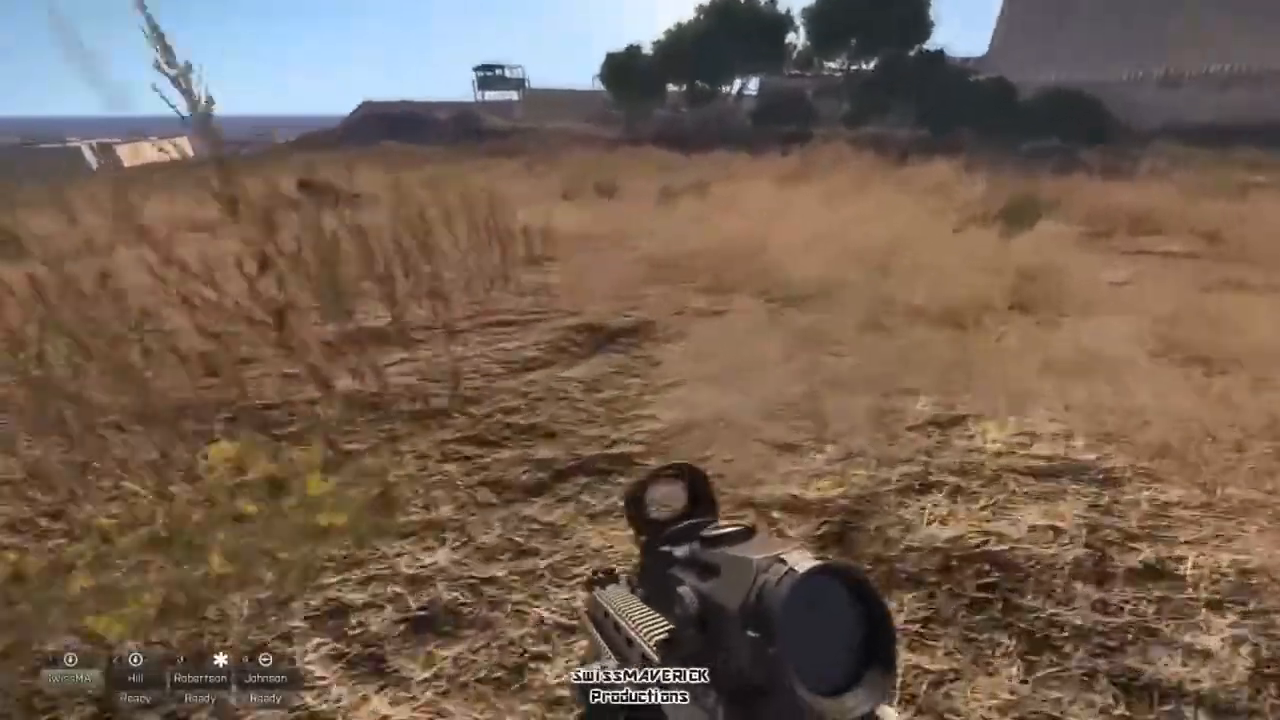
key("w")
key("x")
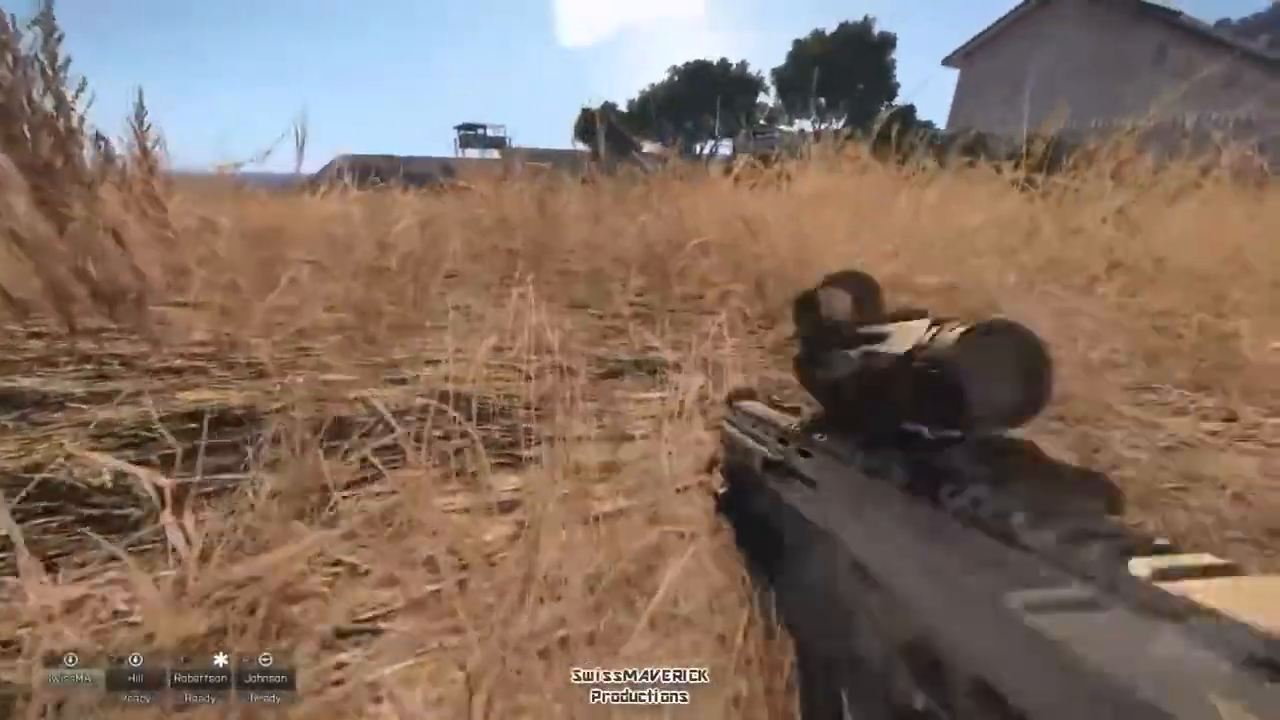
key("w")
key("c")
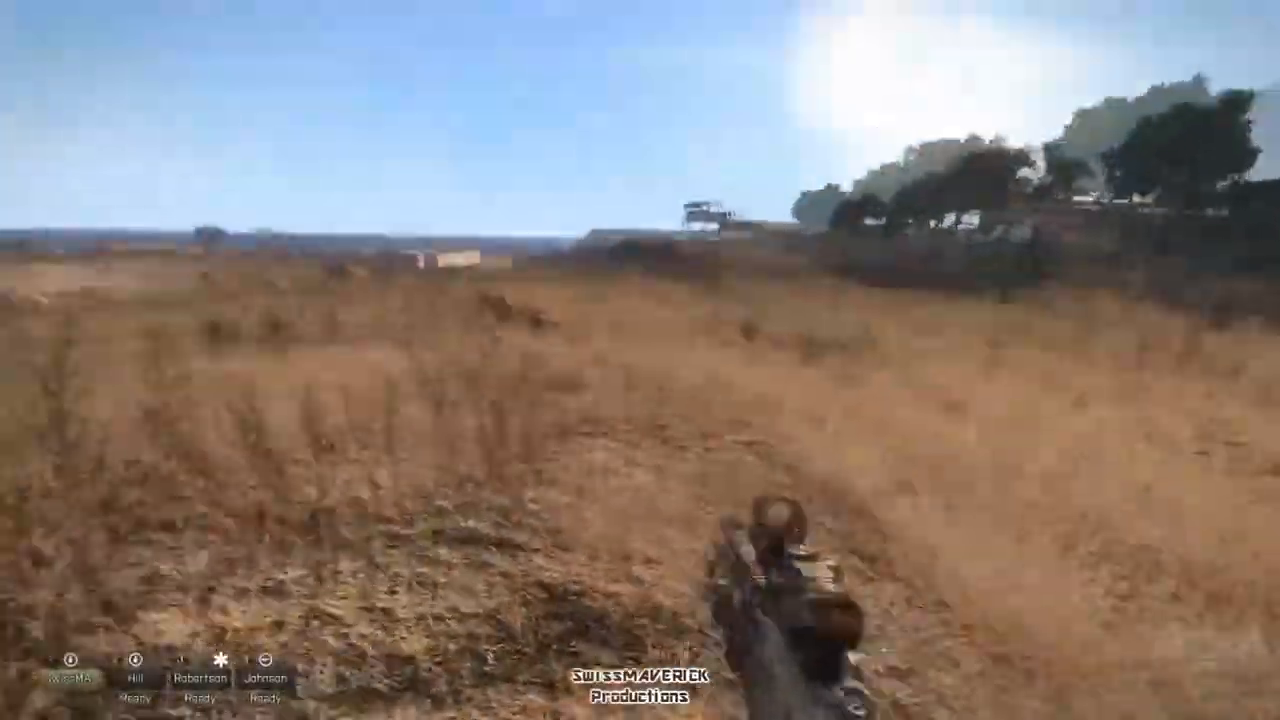
key("w")
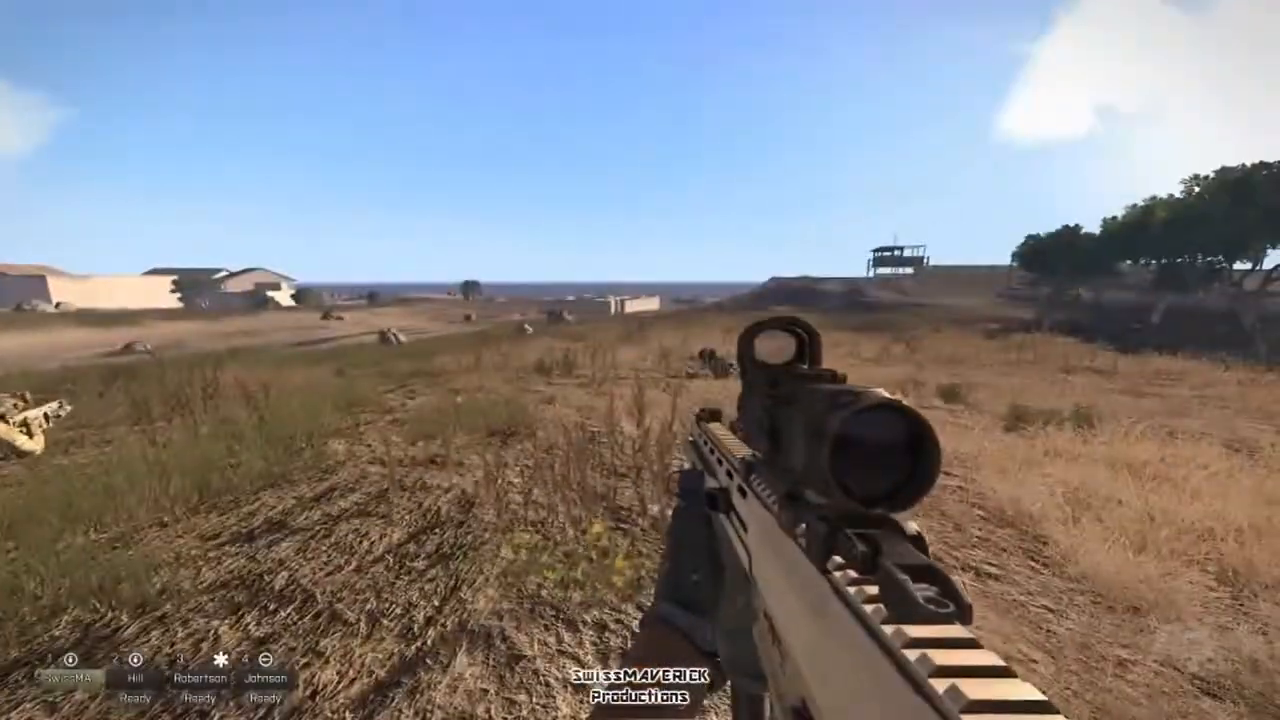
- Sprint across the field to the mobile respawn dome and look through the available actions
key("shift+w")
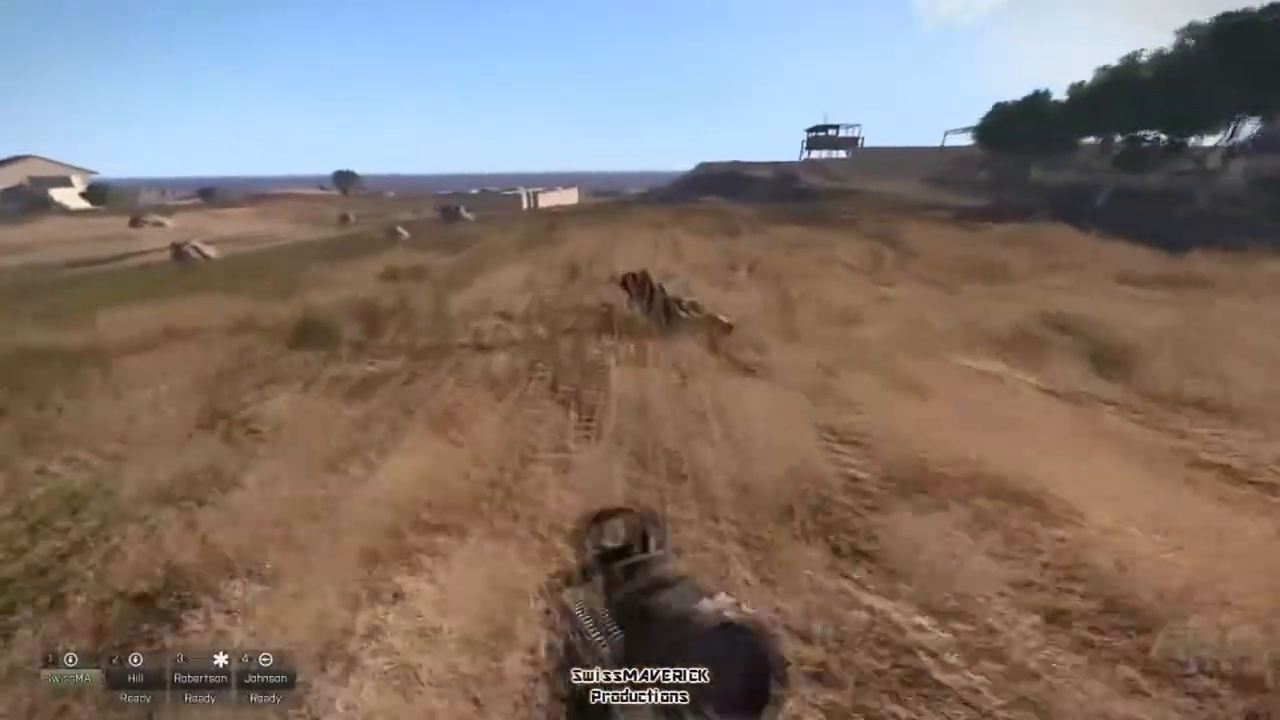
key("shift+w")
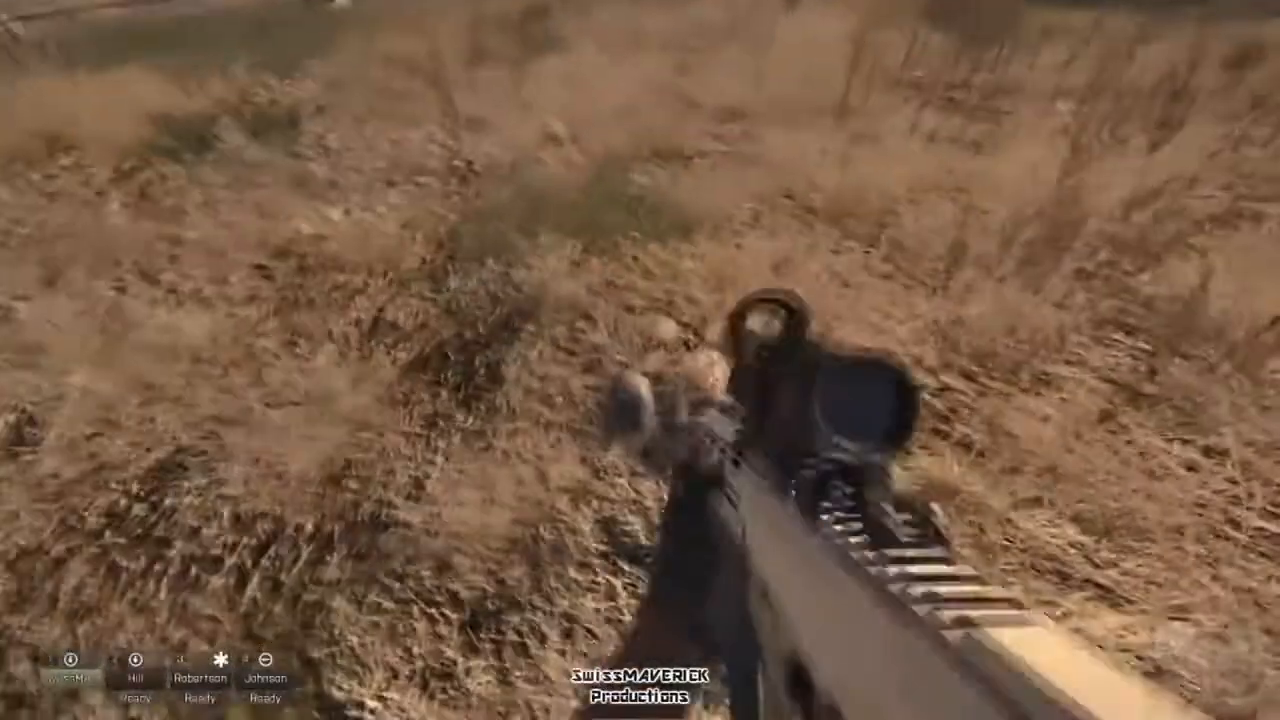
scroll(640, 360, "down", 1)
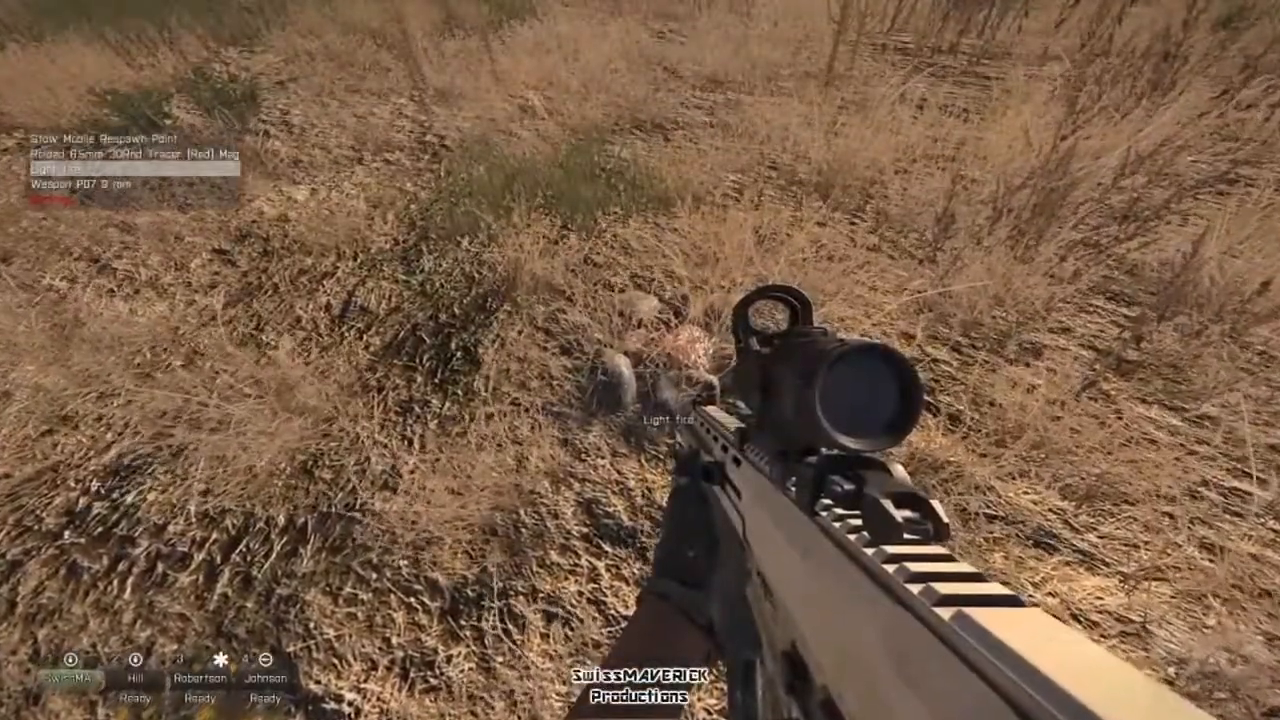
scroll(640, 360, "up", 1)
key("shift+w")
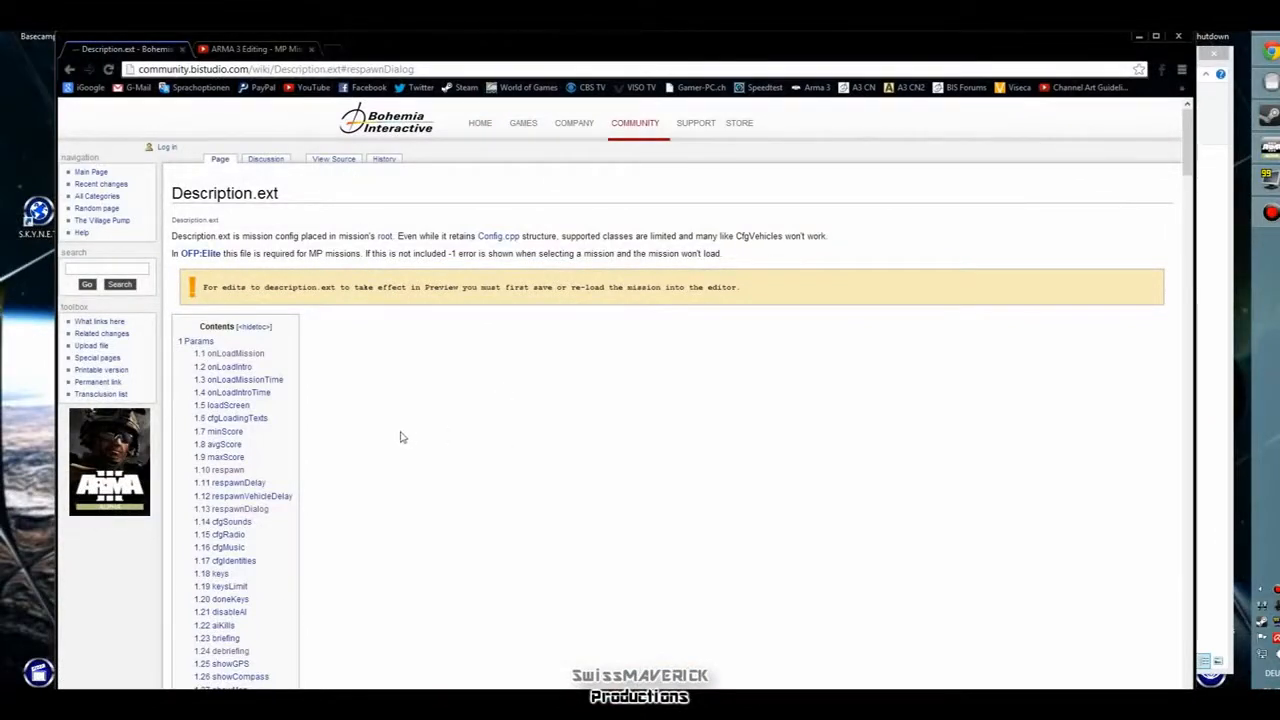
- Switch to the browser and examine the respawn types and respawn delay parameters on the Description.ext wiki page
scroll(535, 366, "down", 2)
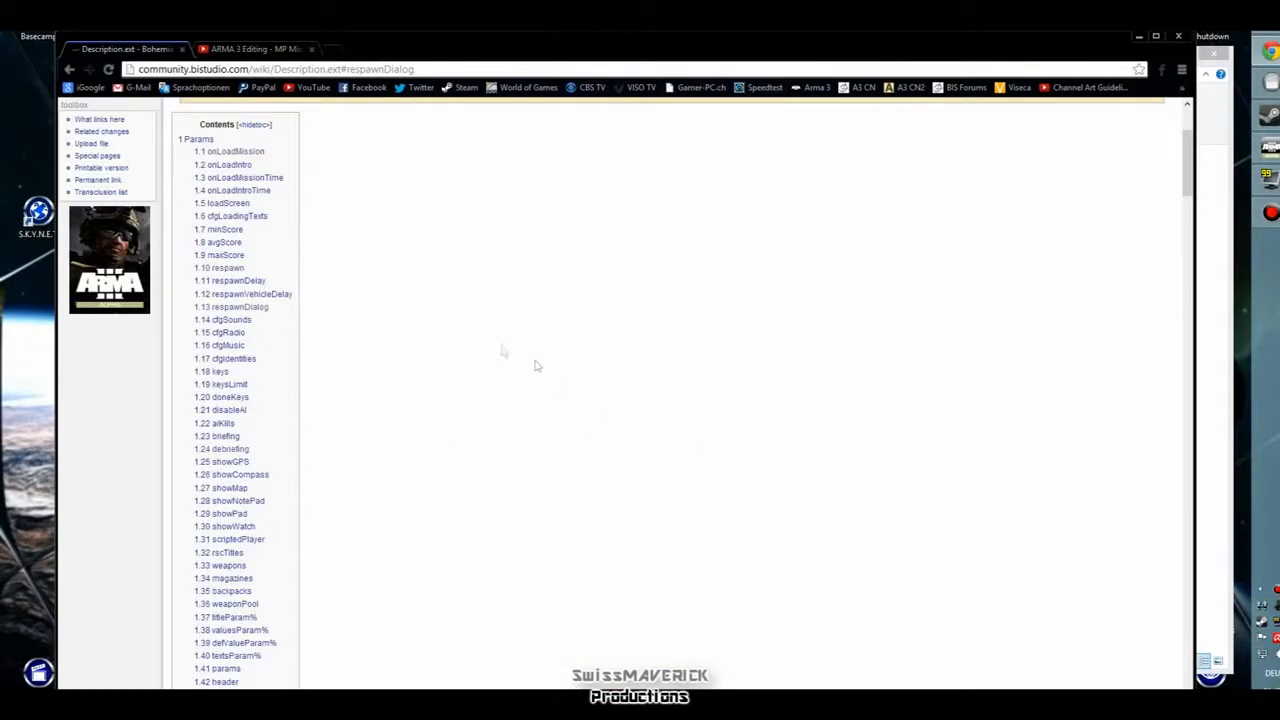
scroll(482, 338, "down", 6)
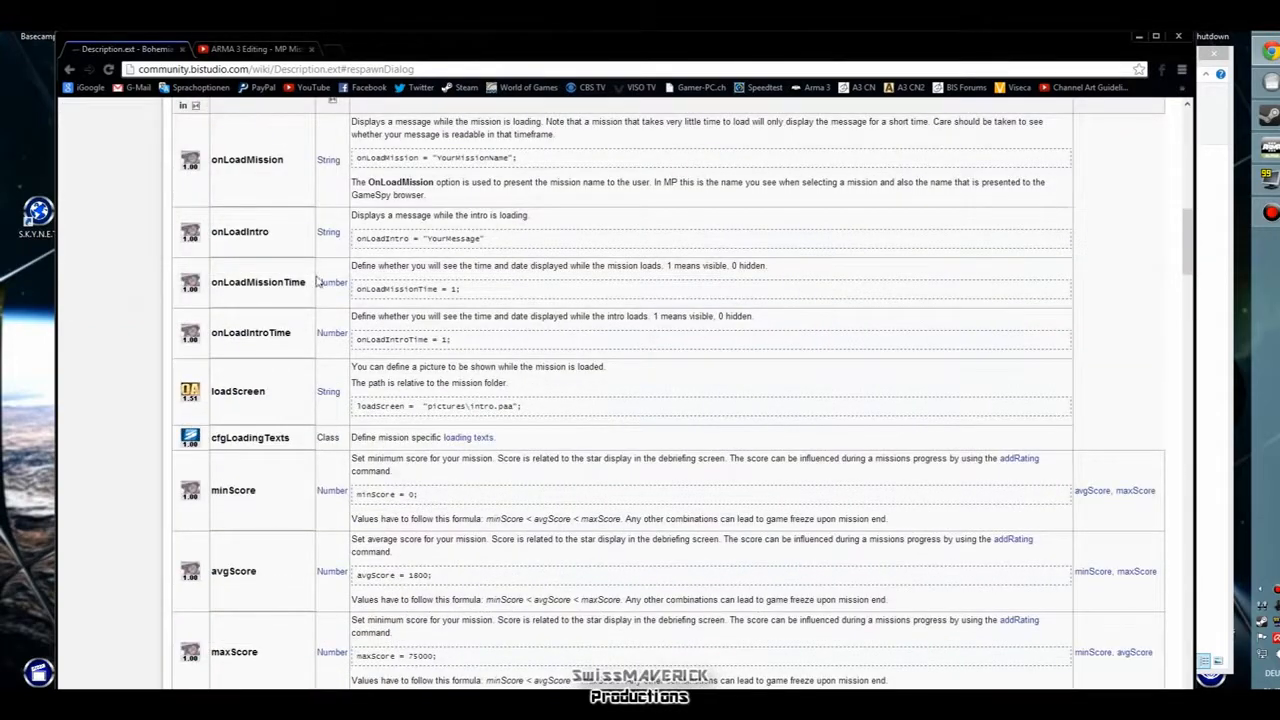
scroll(316, 281, "down", 5)
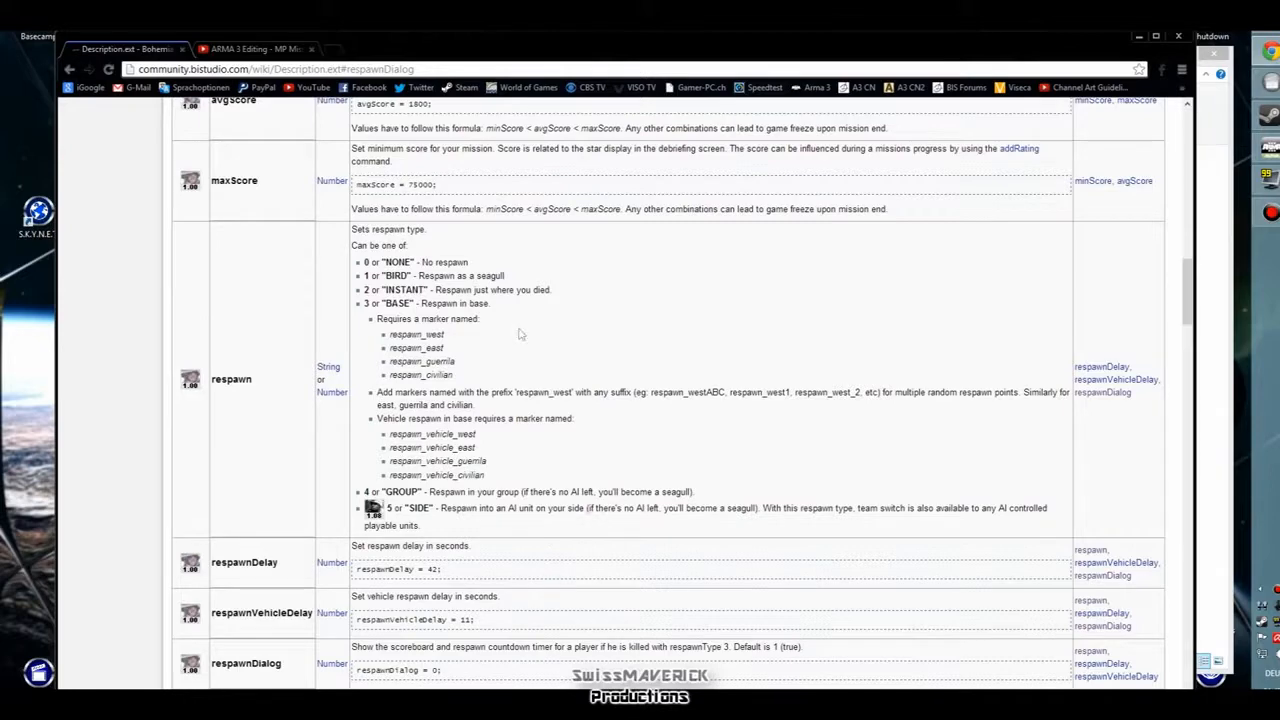
scroll(193, 396, "down", 1)
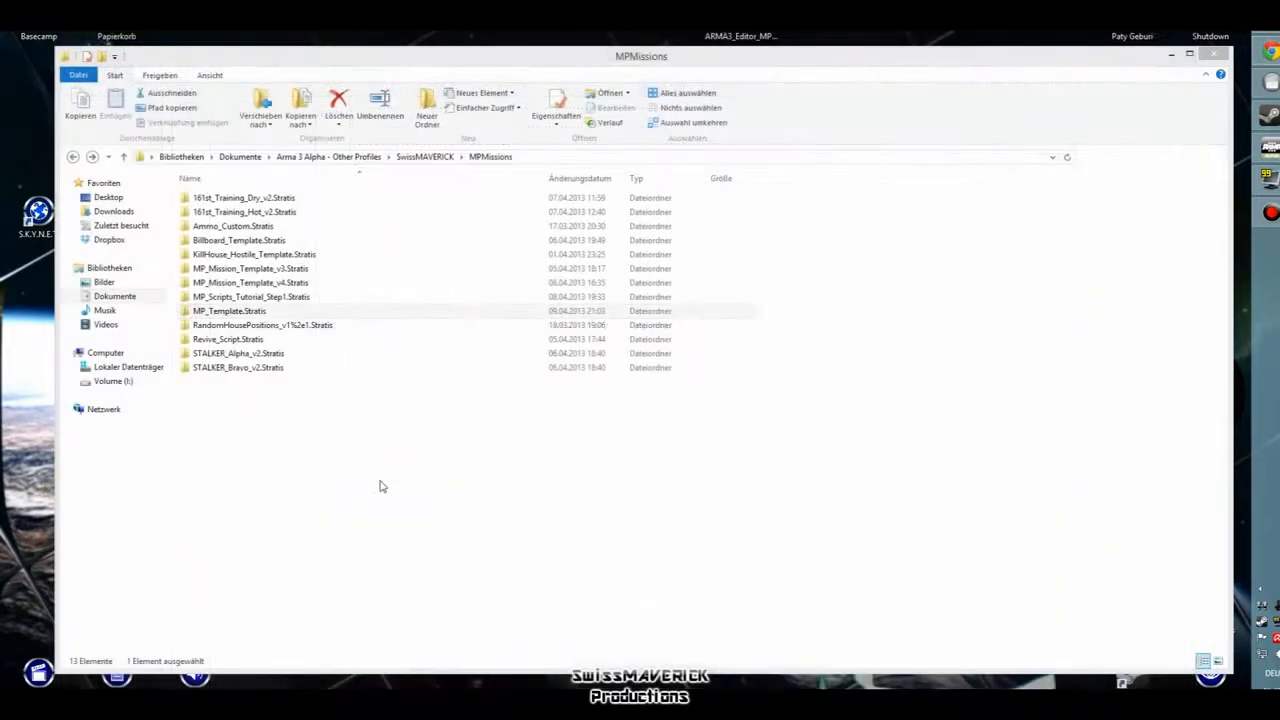
- Open the description file from the MP_Template.Stratis mission folder and select its respawn and respawndelay lines
left_click(226, 314)
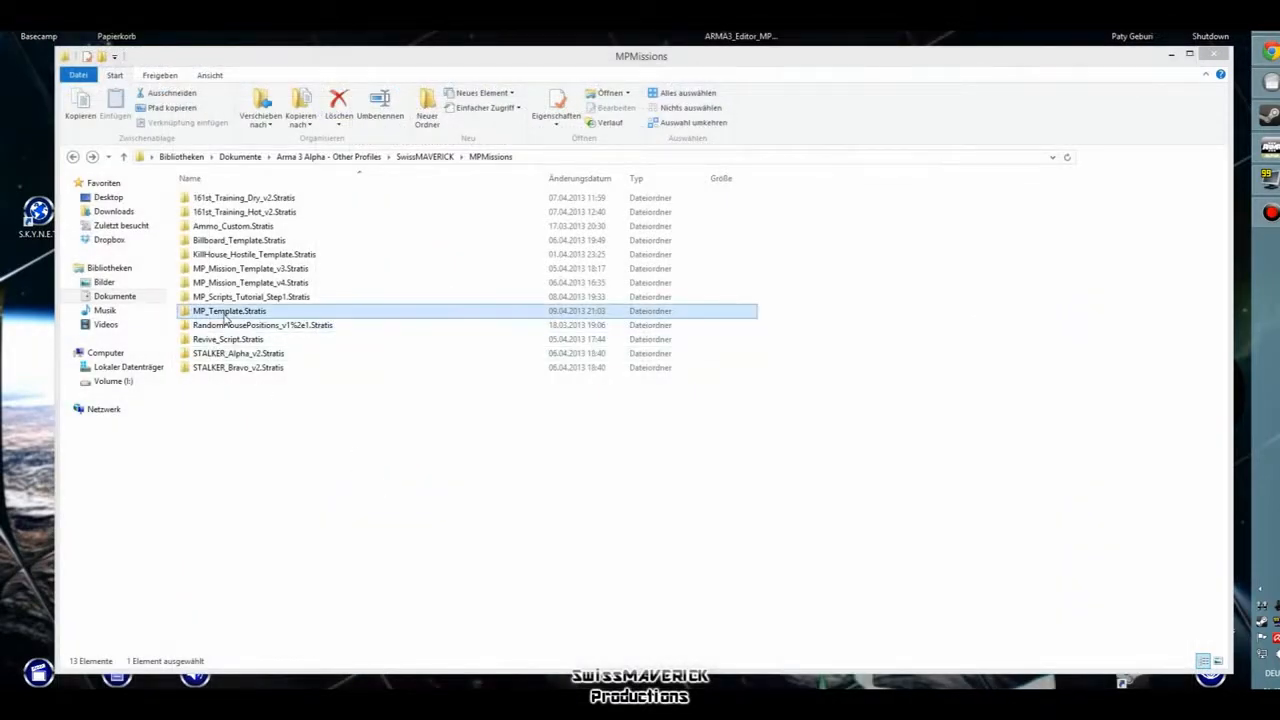
double_click(226, 314)
left_click(220, 200)
double_click(220, 203)
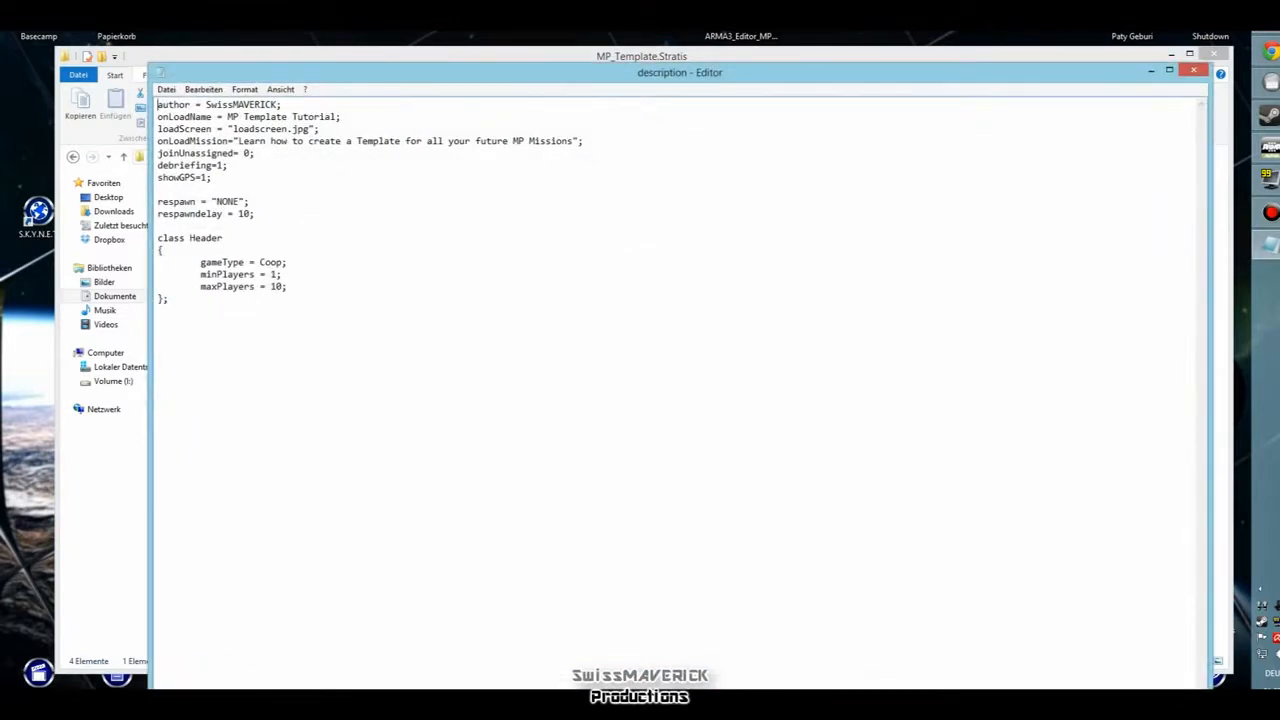
left_click_drag(255, 213, 157, 201)
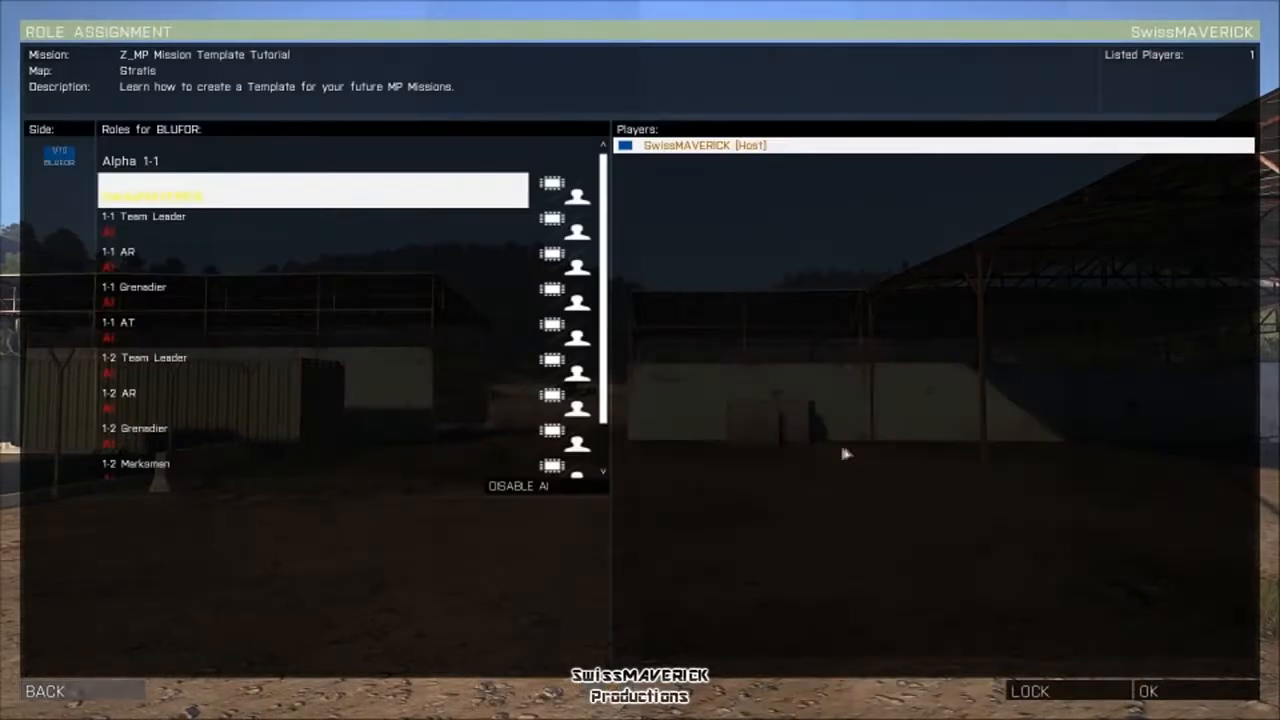
- Start the Z_MP Mission Template Tutorial mission from role assignment and advance through the debriefing at its end
left_click(1138, 688)
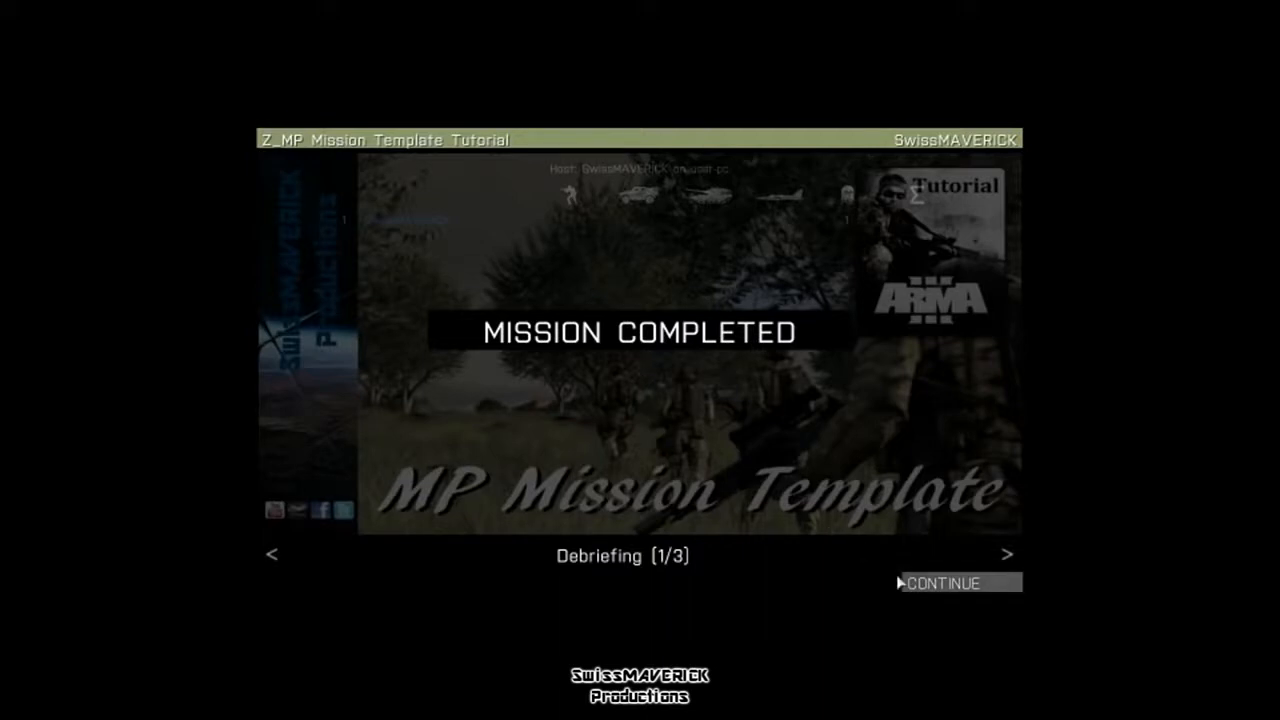
left_click(1008, 555)
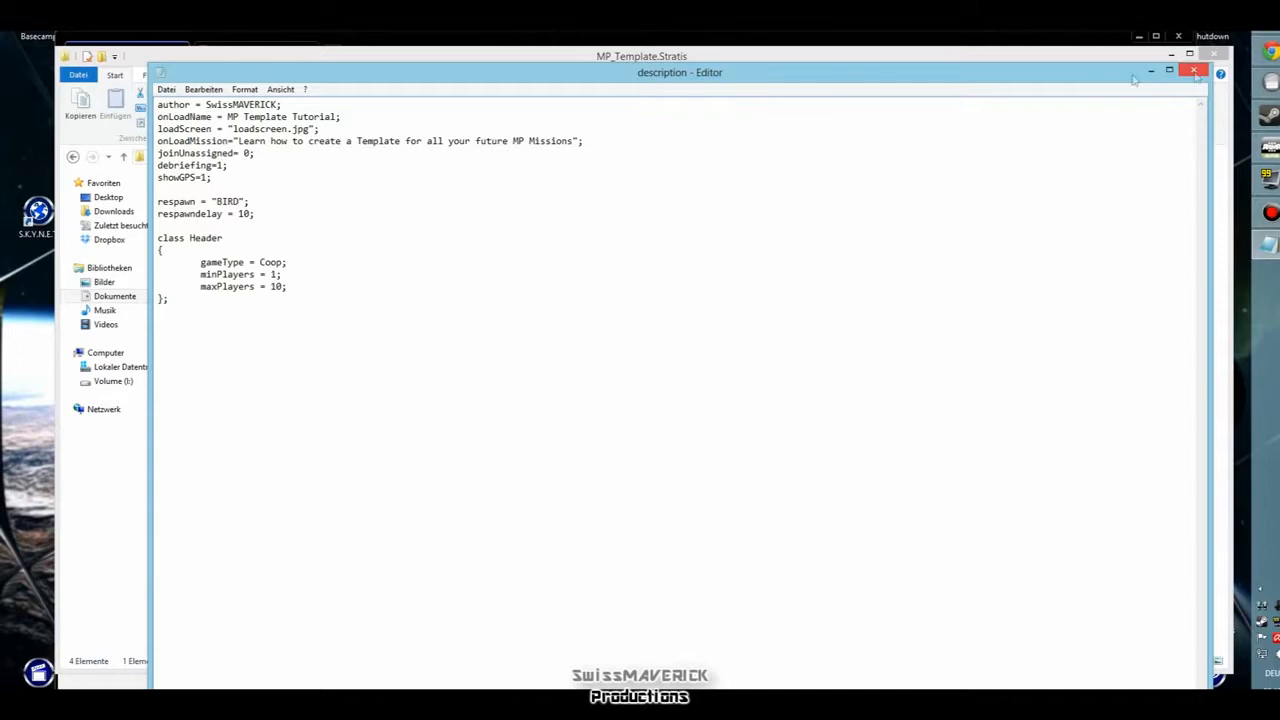
- Save the description file with its "BIRD" respawn setting
left_click(166, 89)
left_click(190, 134)
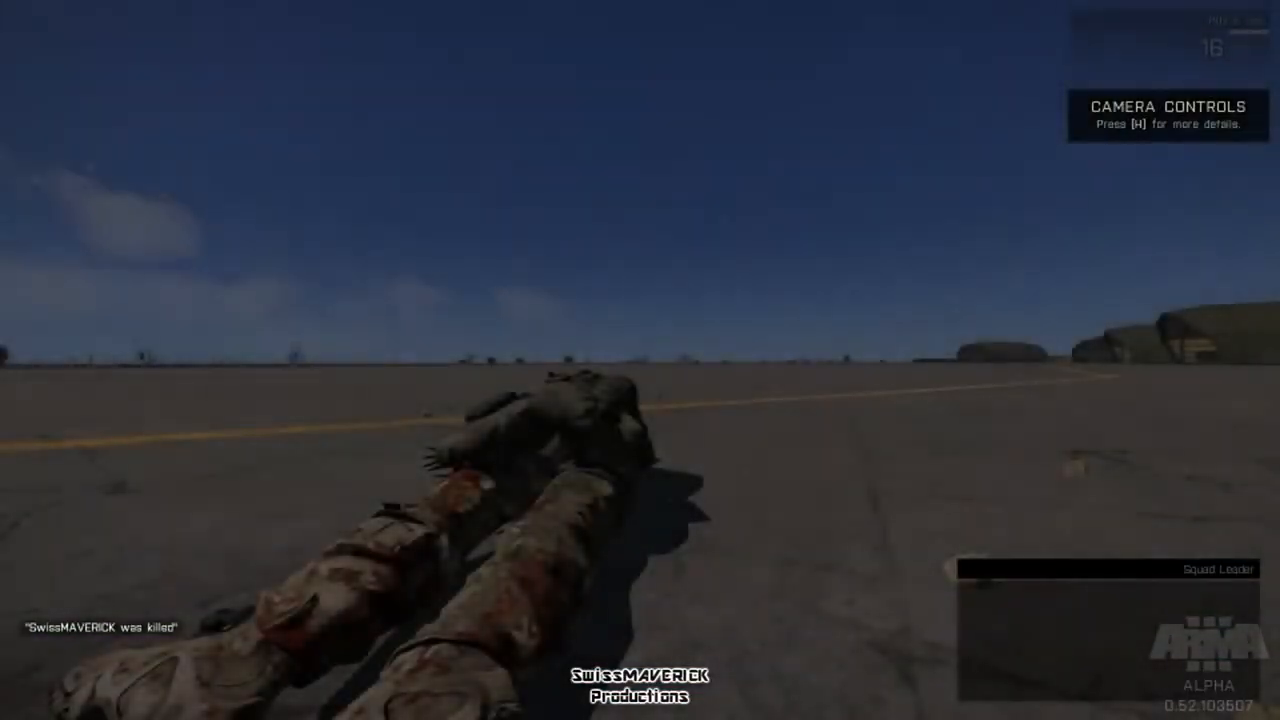
- Consult the camera controls help, fly the free camera around the killed soldier, and bring up the camera views help
key("h")
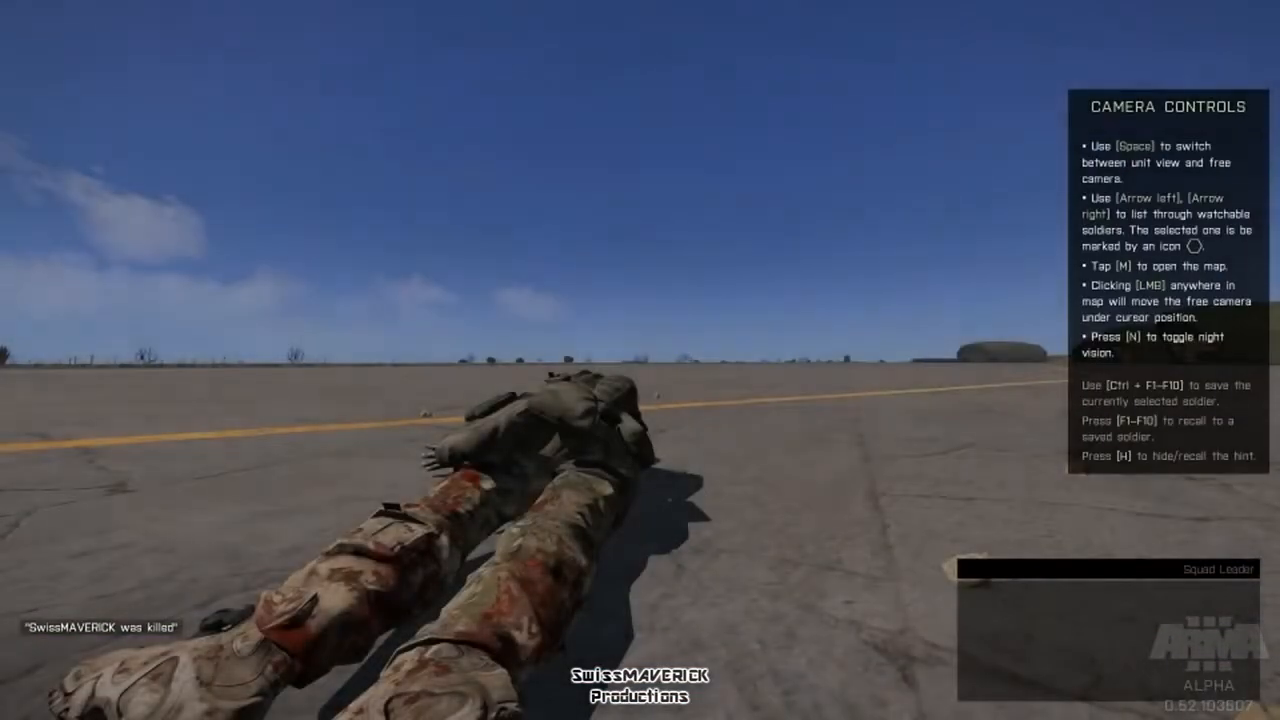
key("h")
key("d")
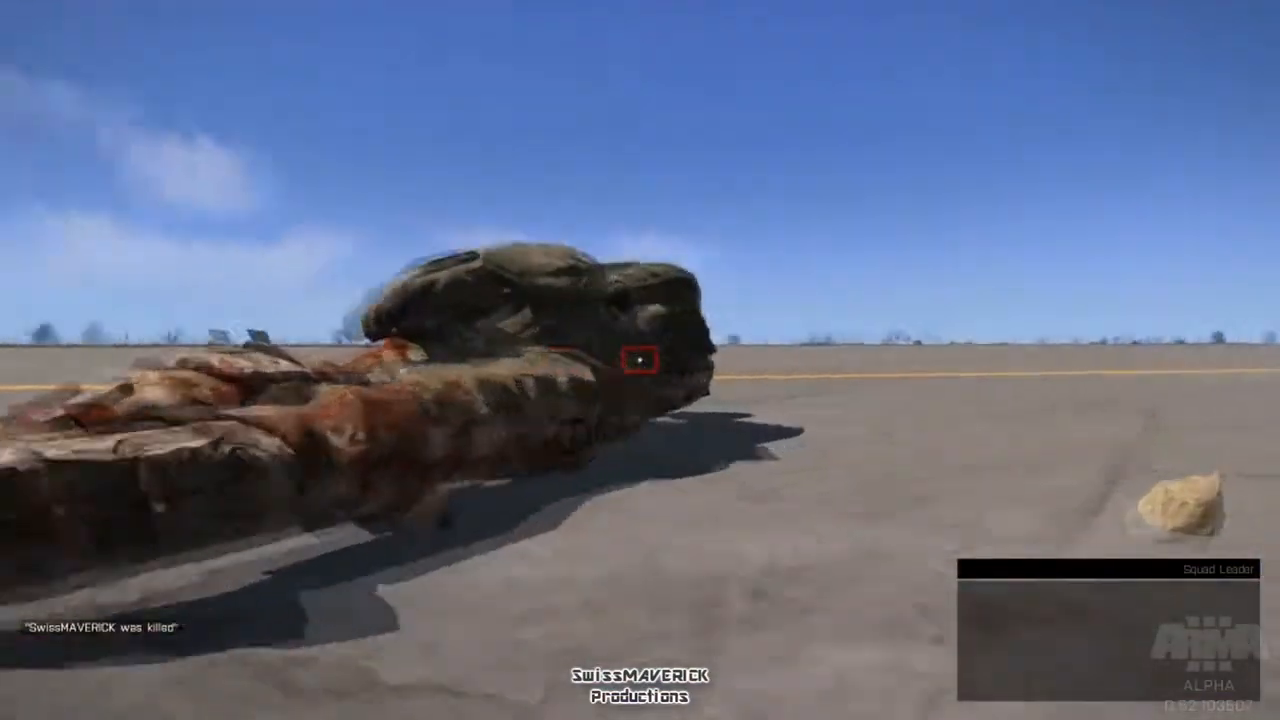
key("s")
key("d")
key("s")
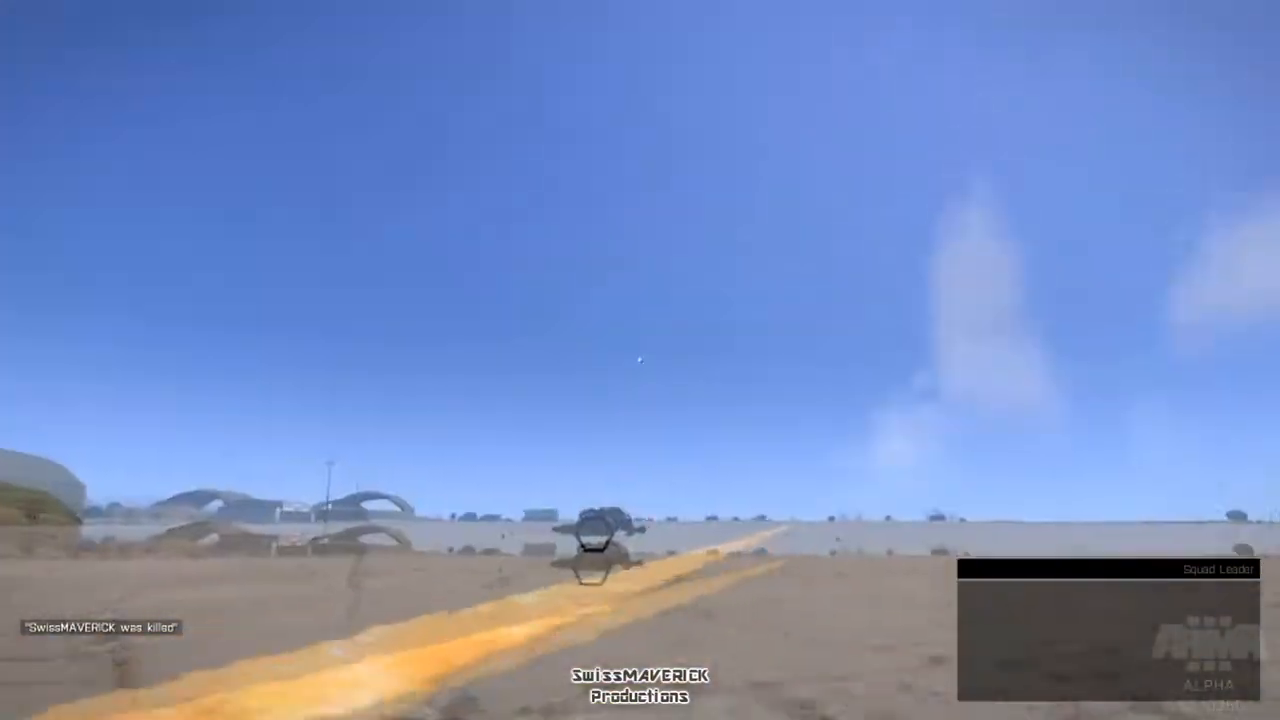
key("w")
key("q")
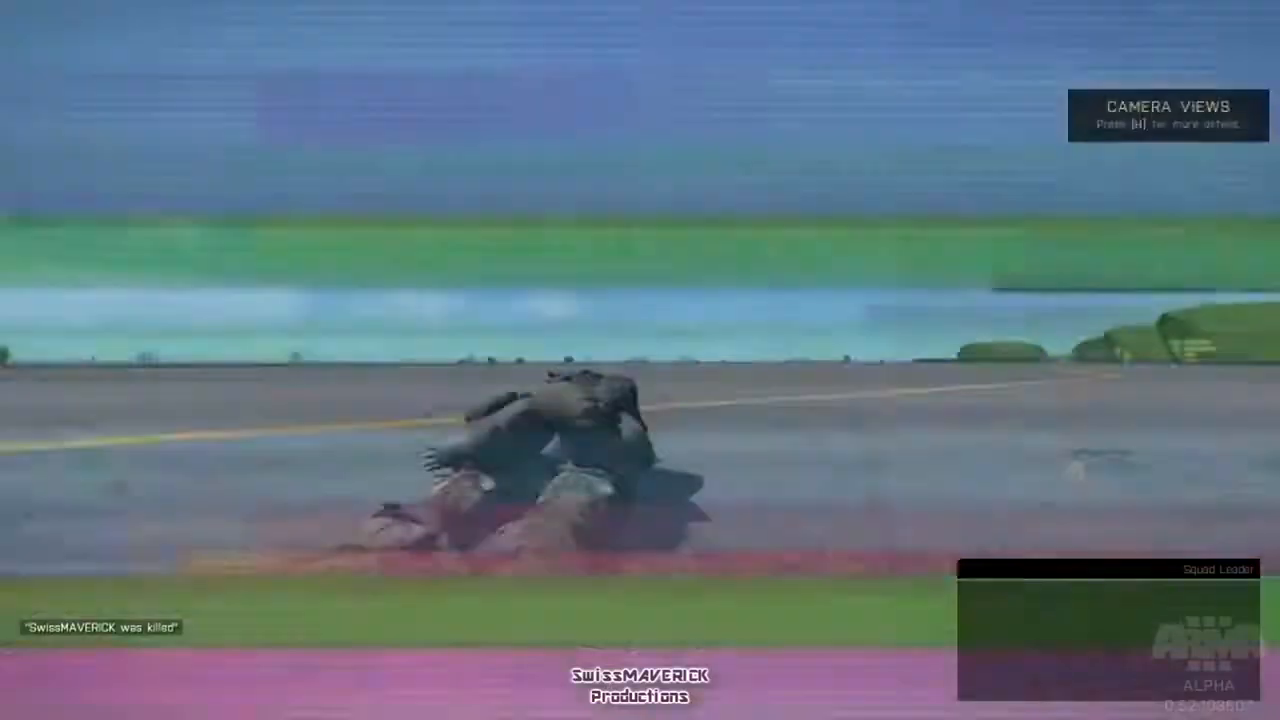
key("h")
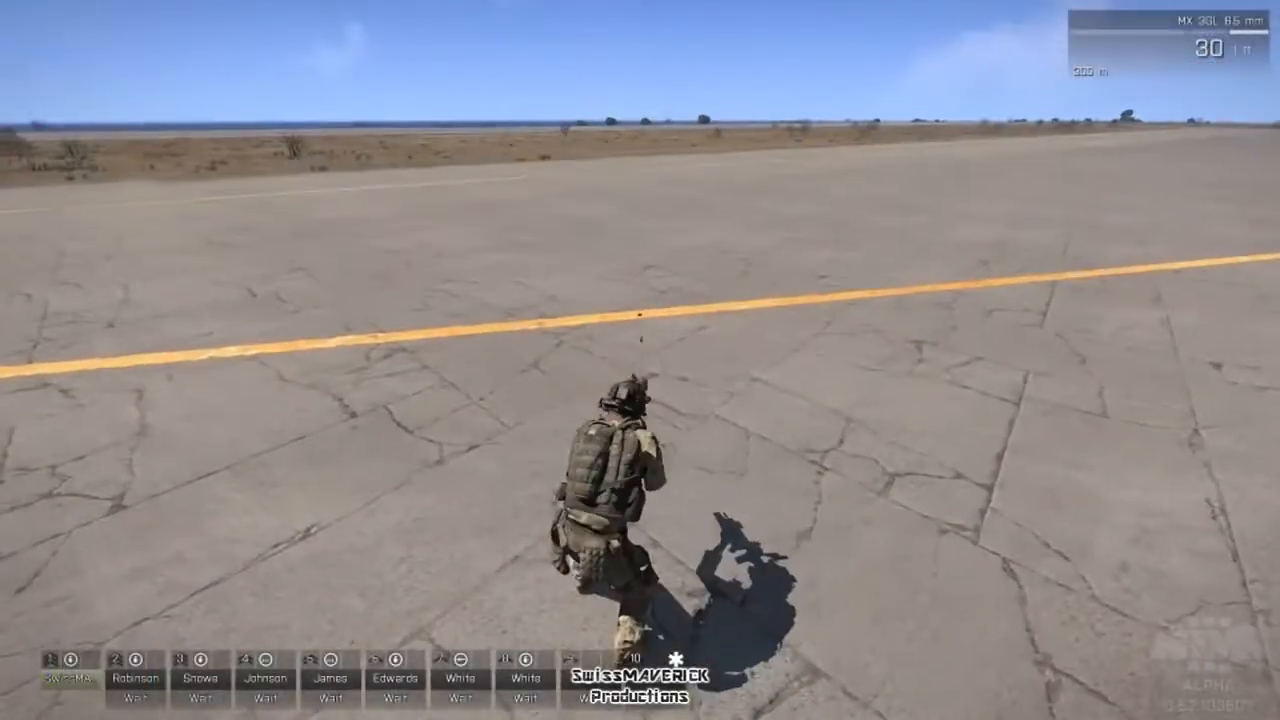
- Test the respawn in the mission and walk the respawned soldier around the dead body on the runway
key("w")
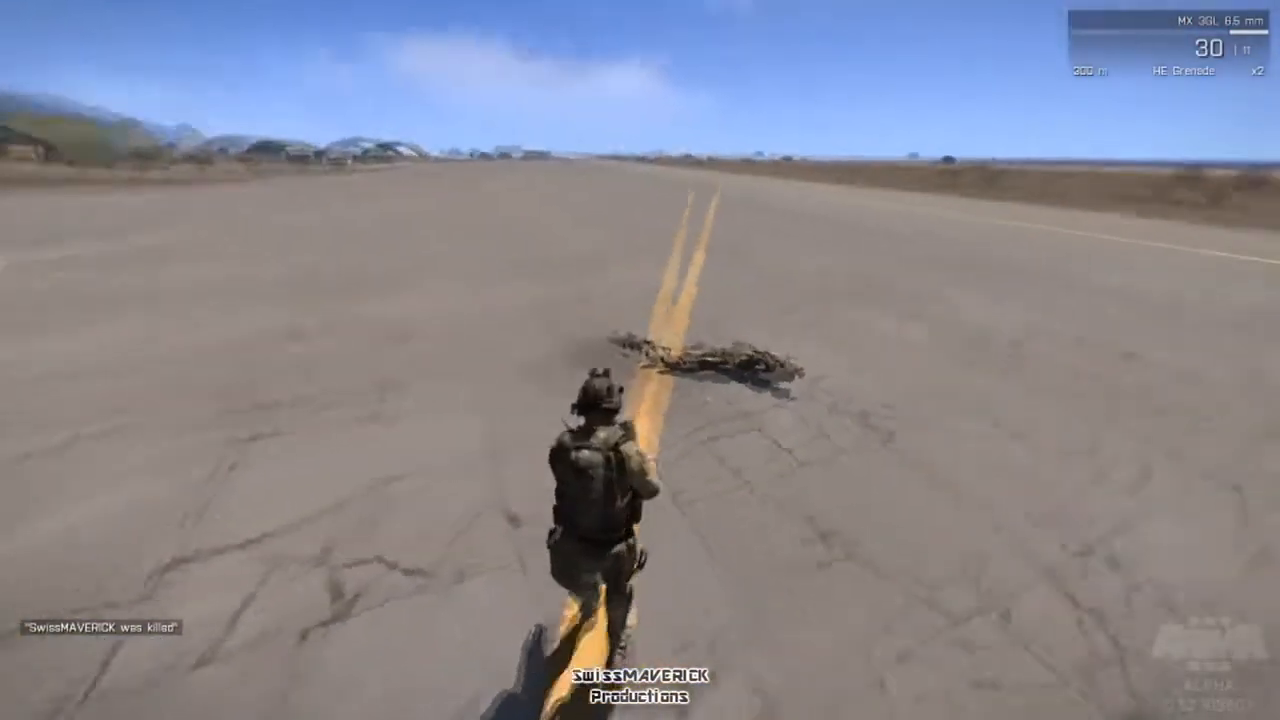
key("d")
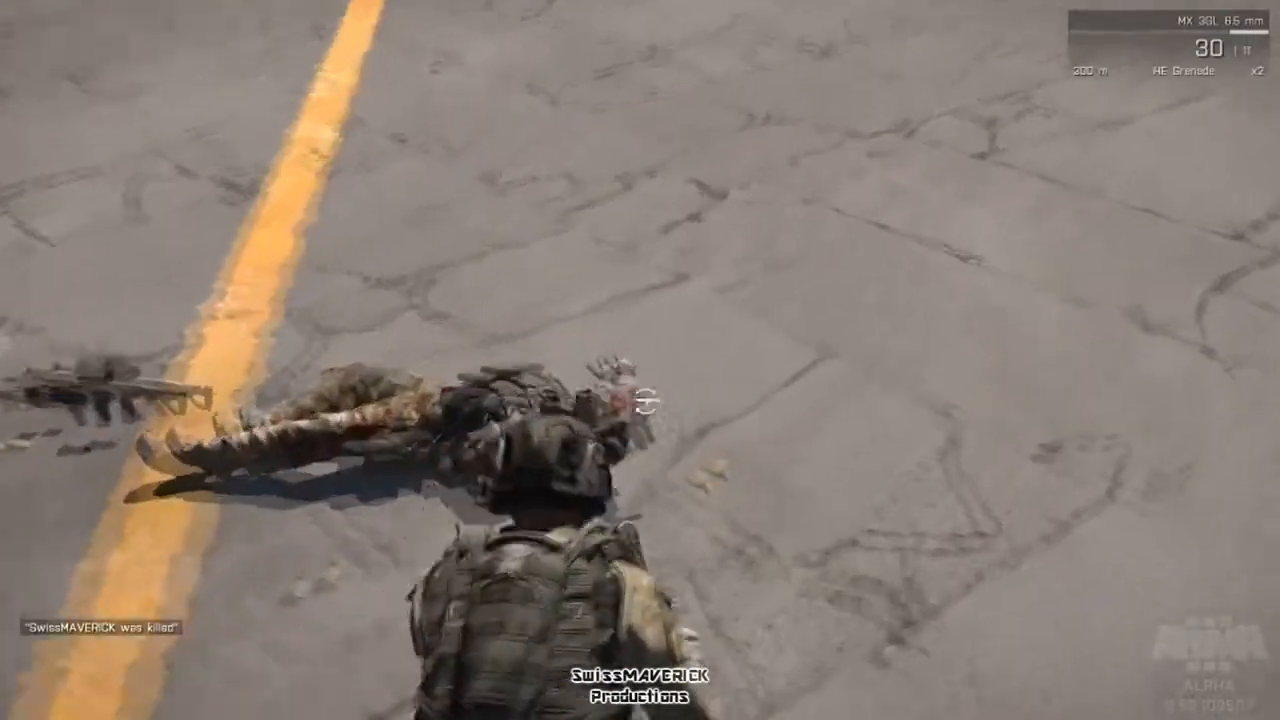
key("d")
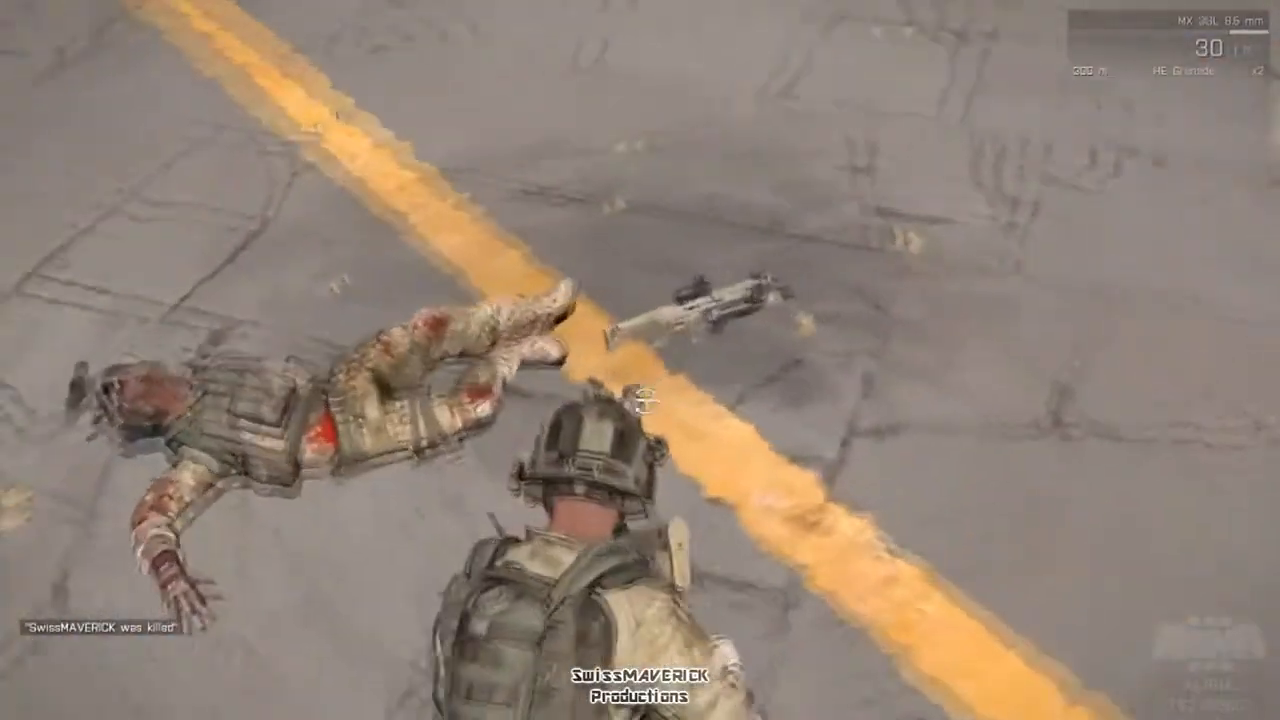
key("KP_Subtract")
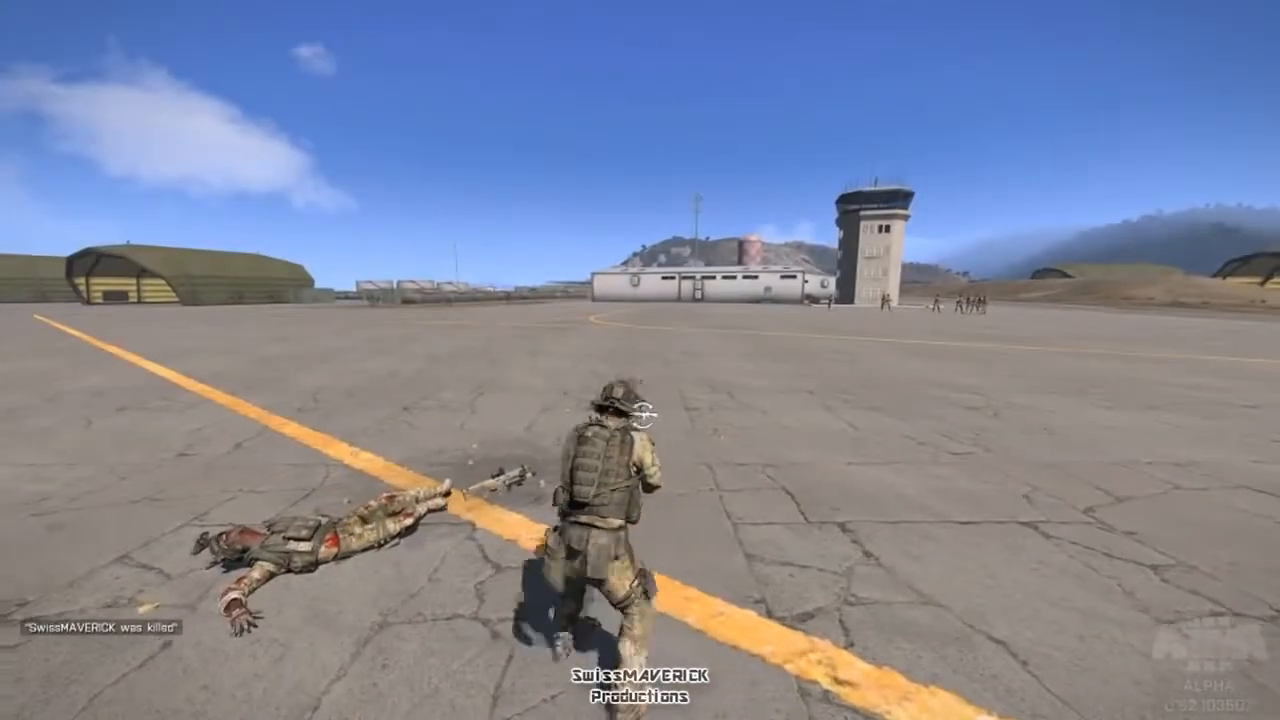
- Inspect the dead soldier's gear and look through its item list, closing it and walking on across the runway
key("a")
scroll(640, 360, "down", 3)
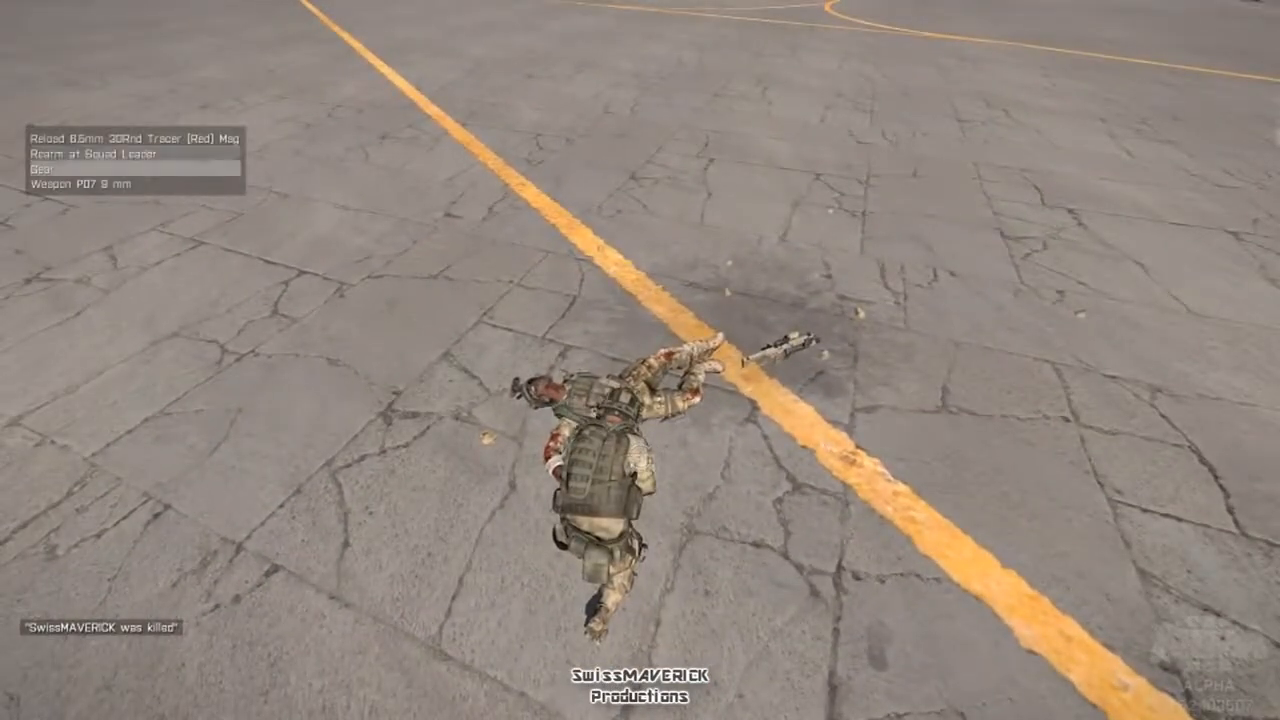
key("Return")
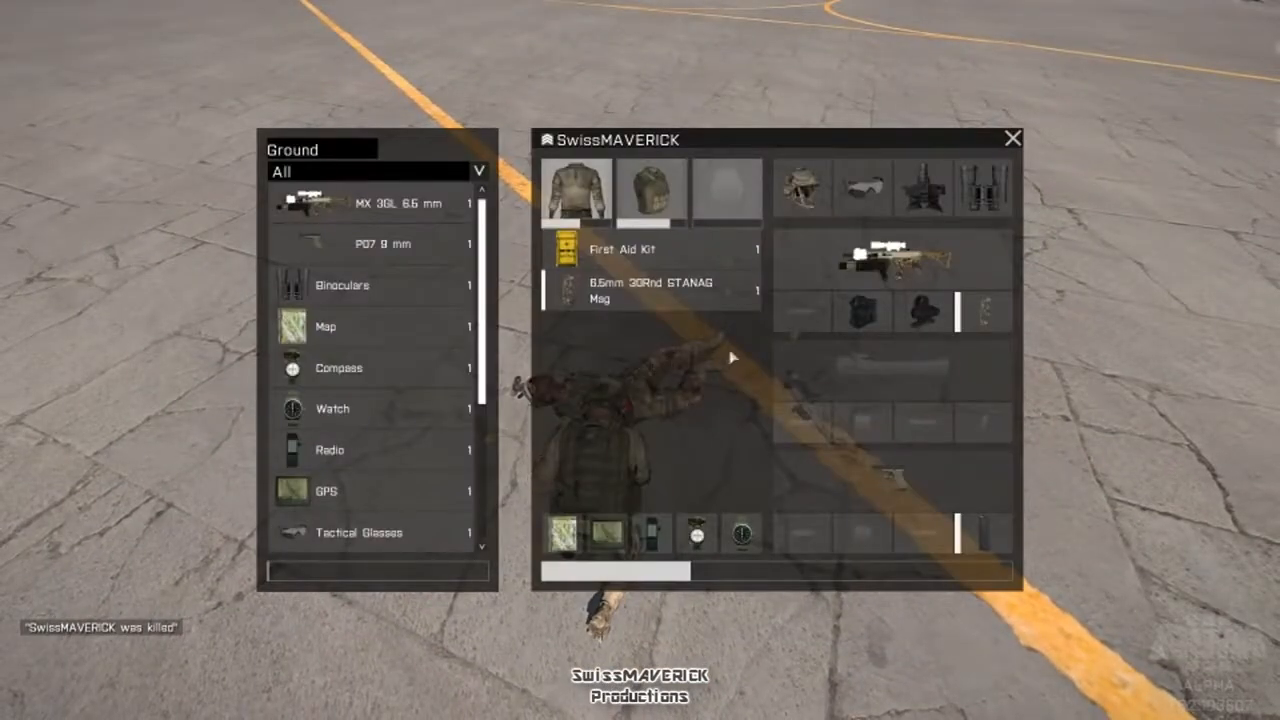
scroll(408, 323, "down", 6)
scroll(400, 371, "up", 6)
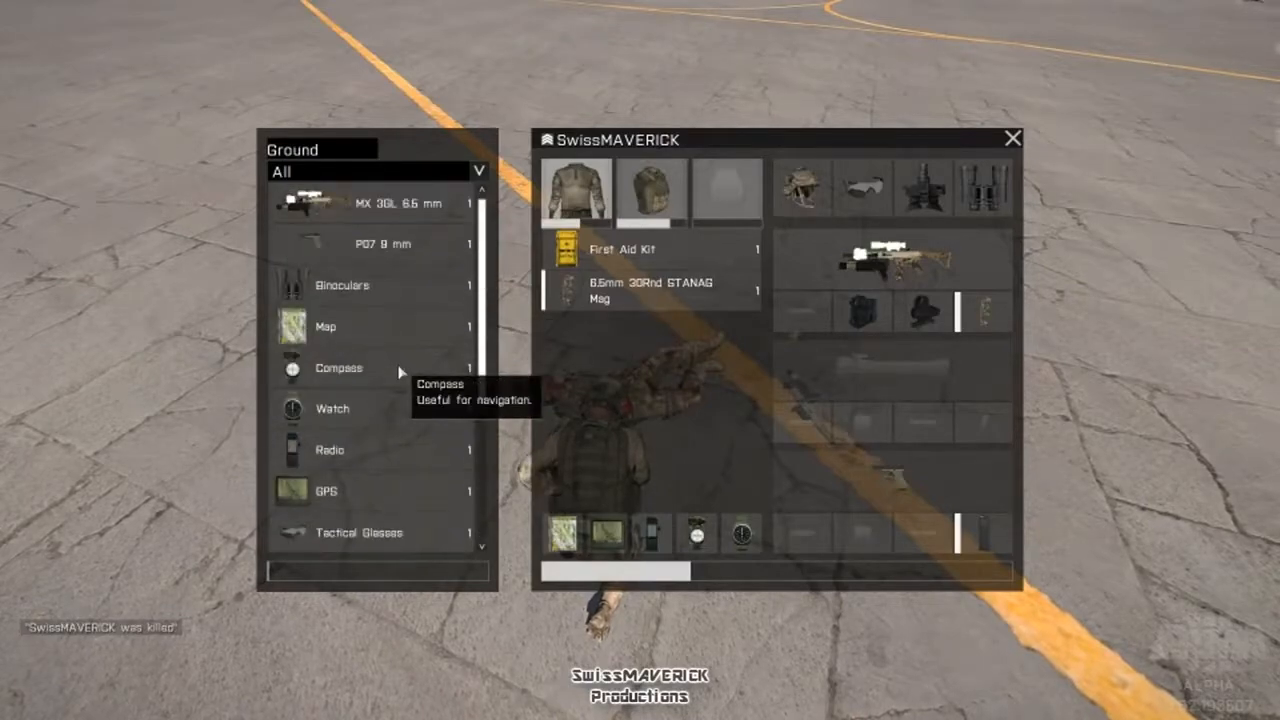
key("Escape")
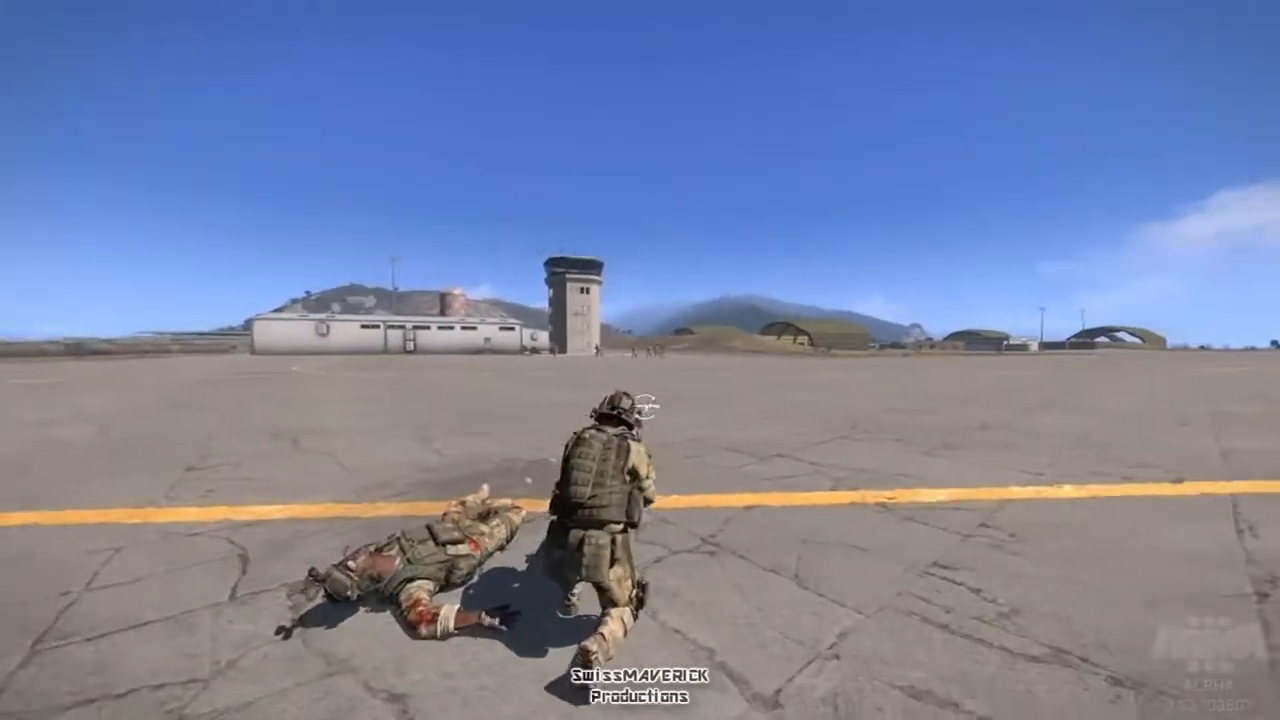
key("w")
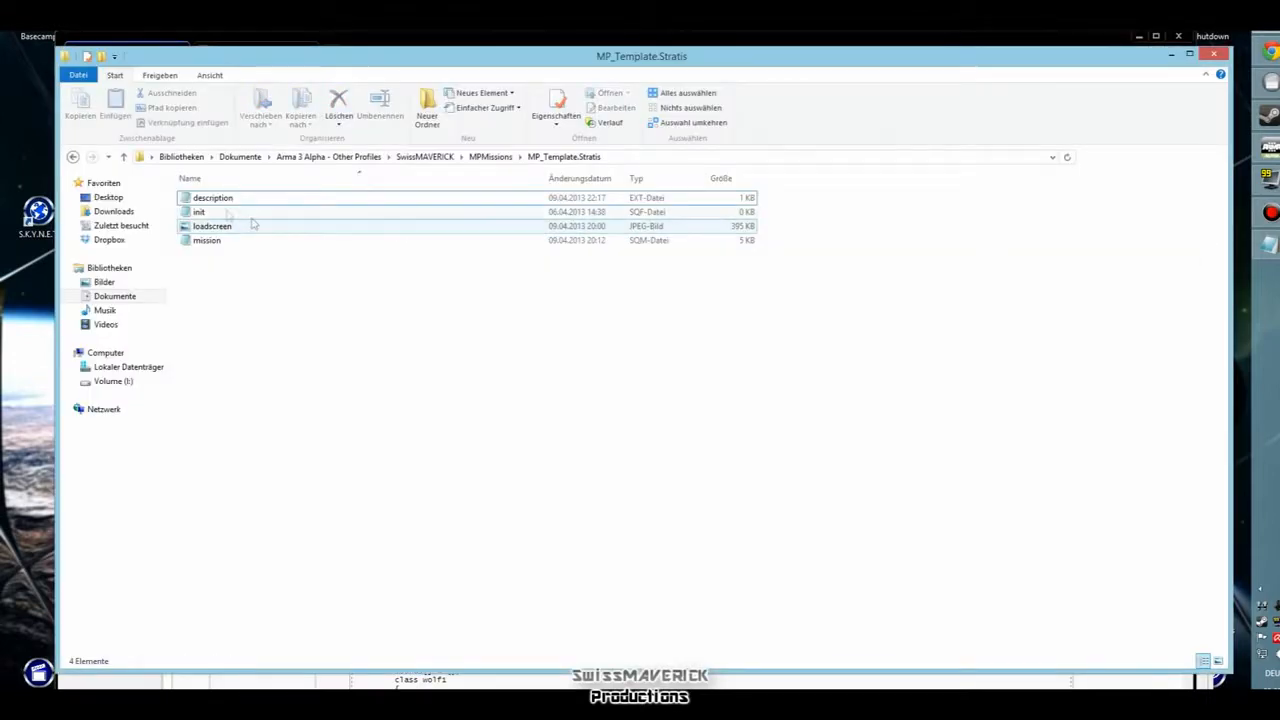
- Set the respawn type in the mission's description file to "BASE" and save the file
left_click(212, 200)
double_click(212, 203)
left_click_drag(256, 201, 222, 201)
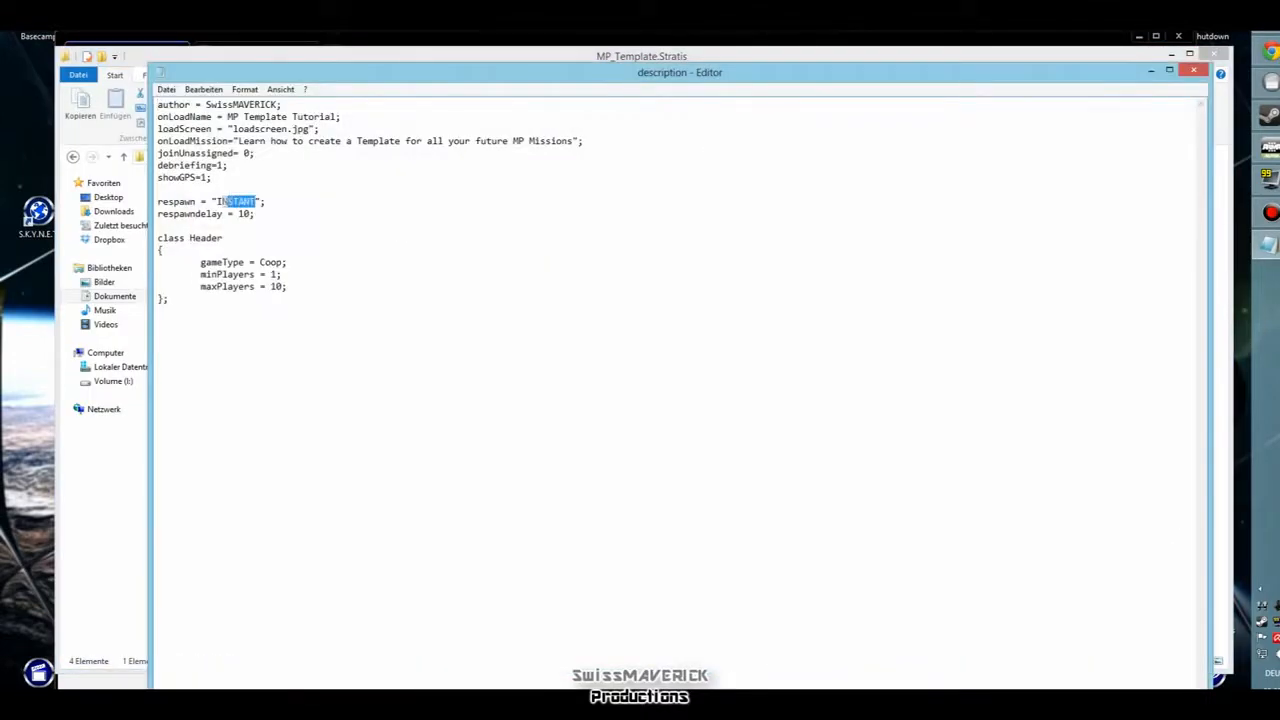
type("BASE")
left_click(165, 89)
left_click(203, 133)
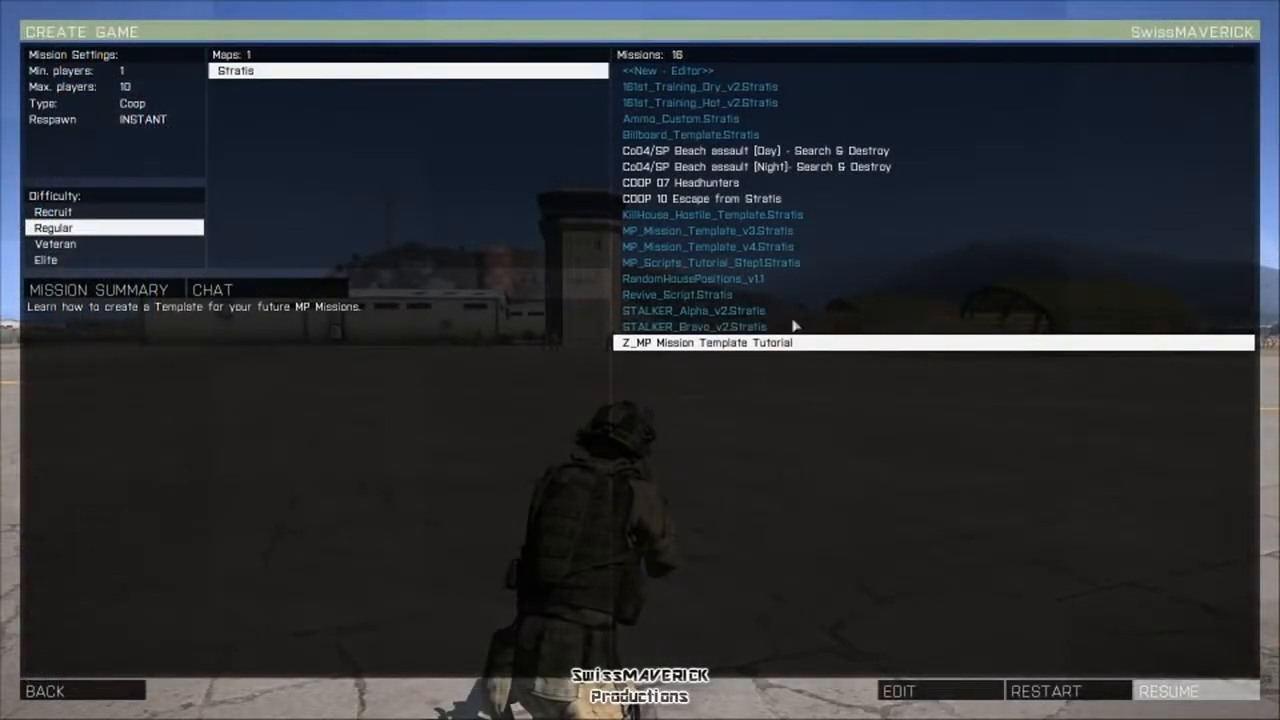
- Open the Z_MP Mission Template Tutorial in the mission editor and insert an empty marker named respawn_west north of the units
left_click(945, 697)
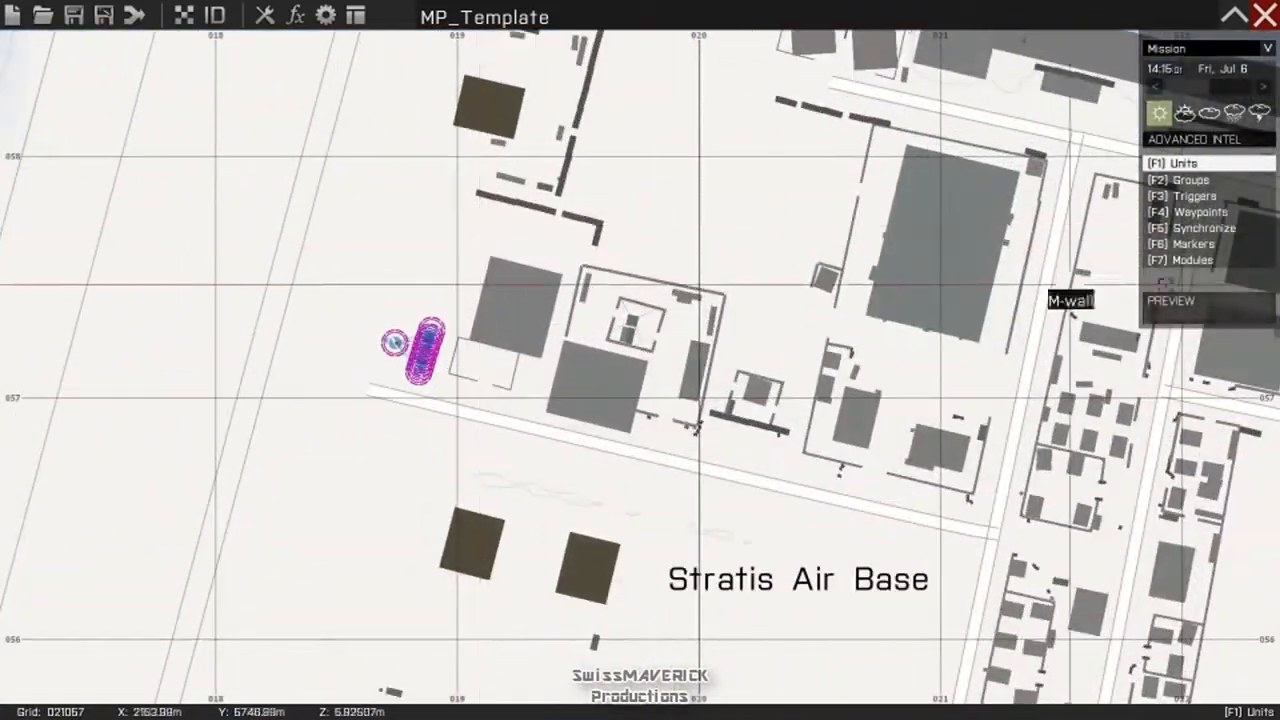
left_click(1193, 246)
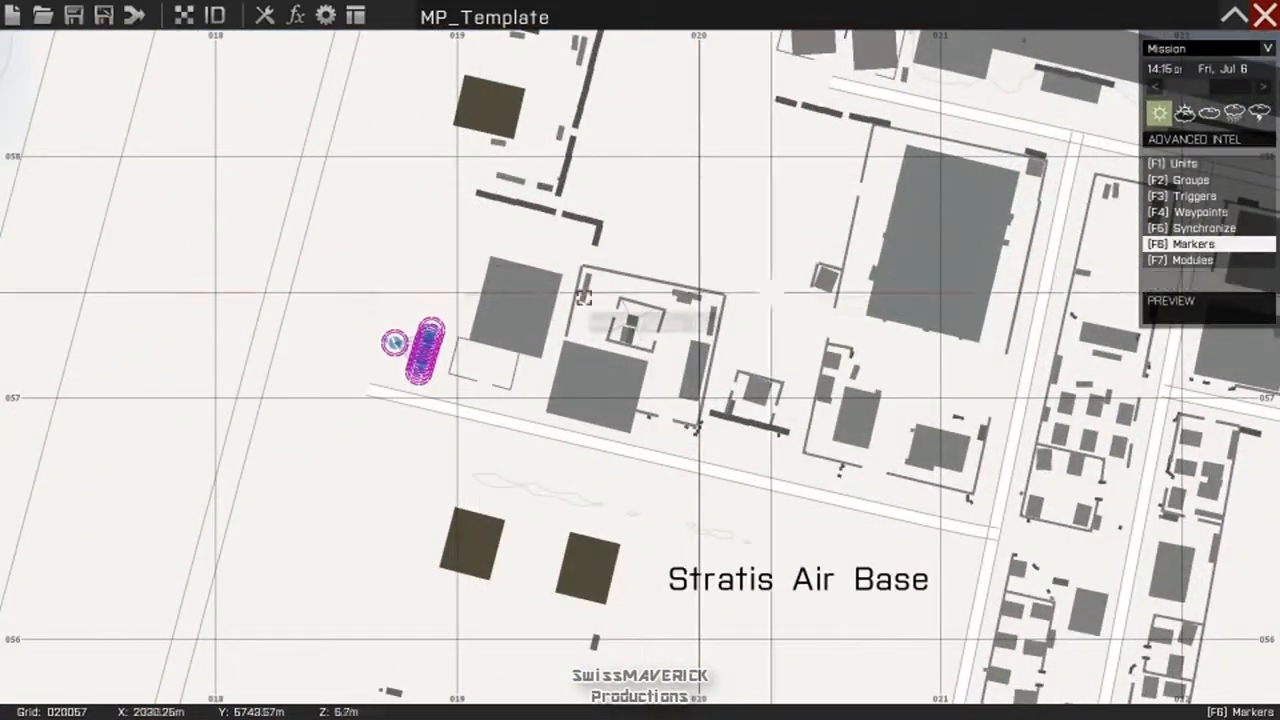
double_click(400, 240)
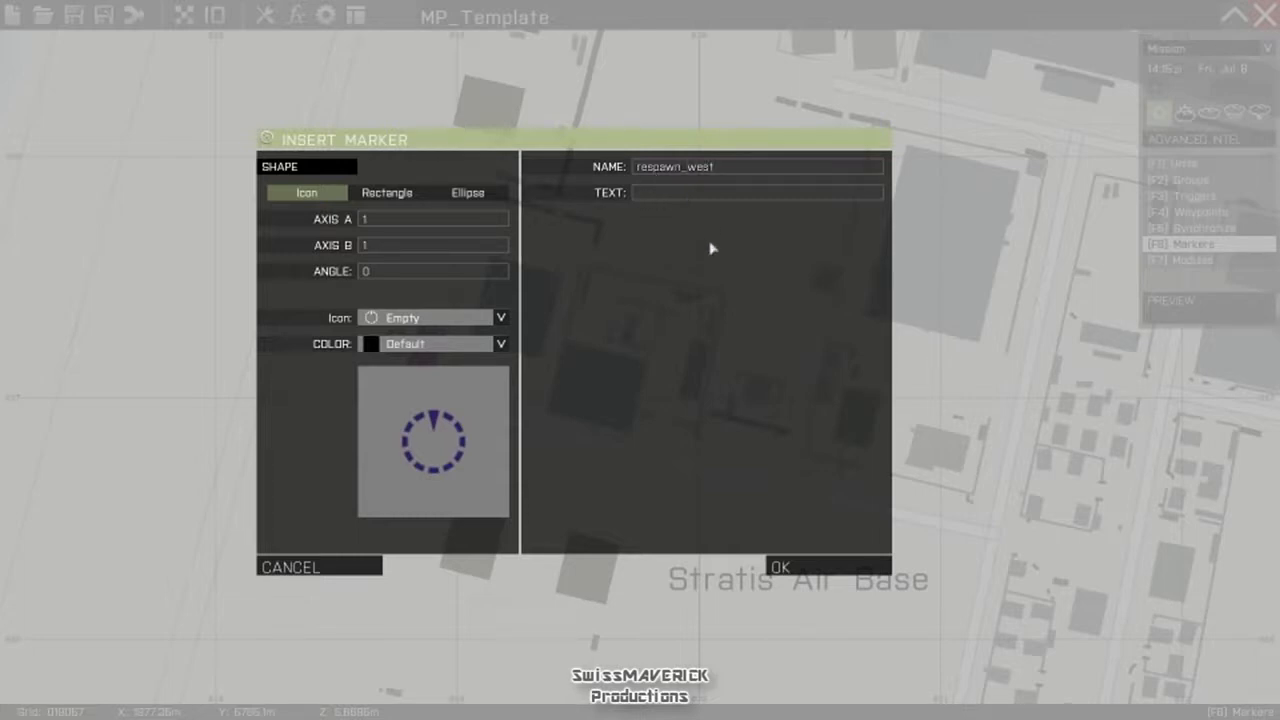
left_click(790, 570)
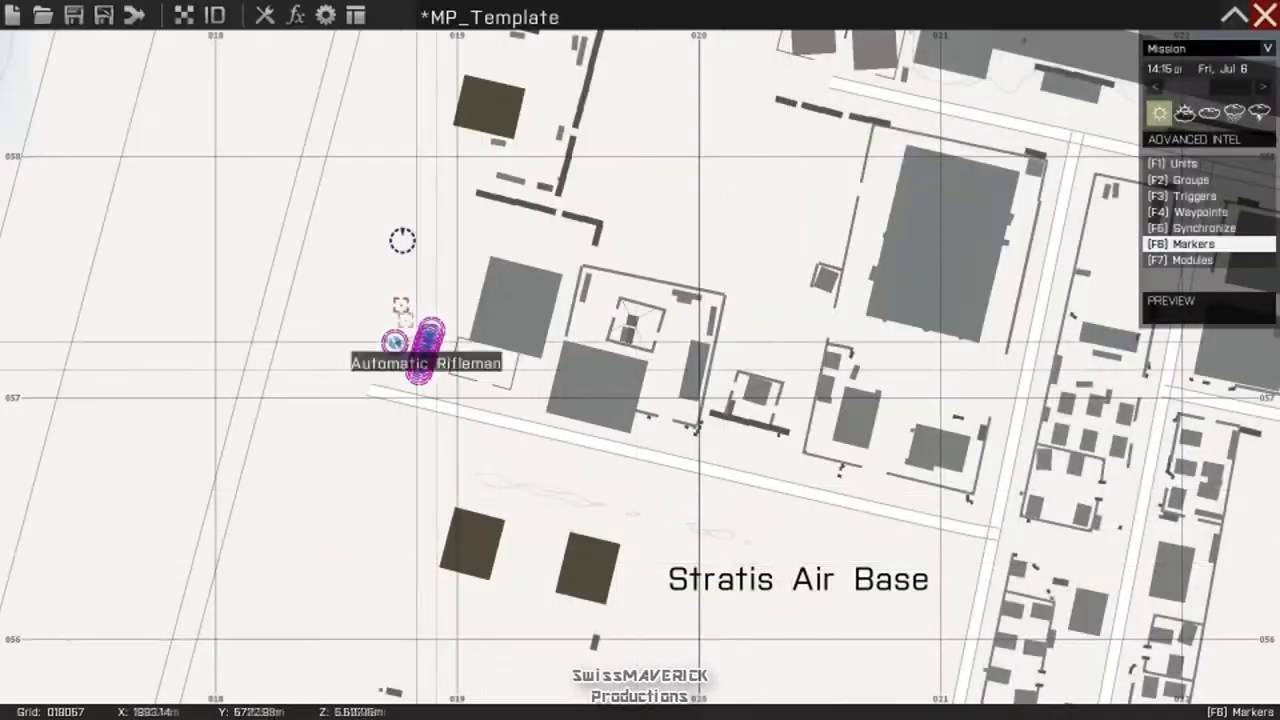
- Move the respawn_west marker around the air base, ending in the open field northeast of the soldier group
mouse_move(400, 240)
left_mouse_down()
mouse_move(375, 335)
mouse_move(204, 636)
left_mouse_up()
right_click_drag(206, 634, 337, 270)
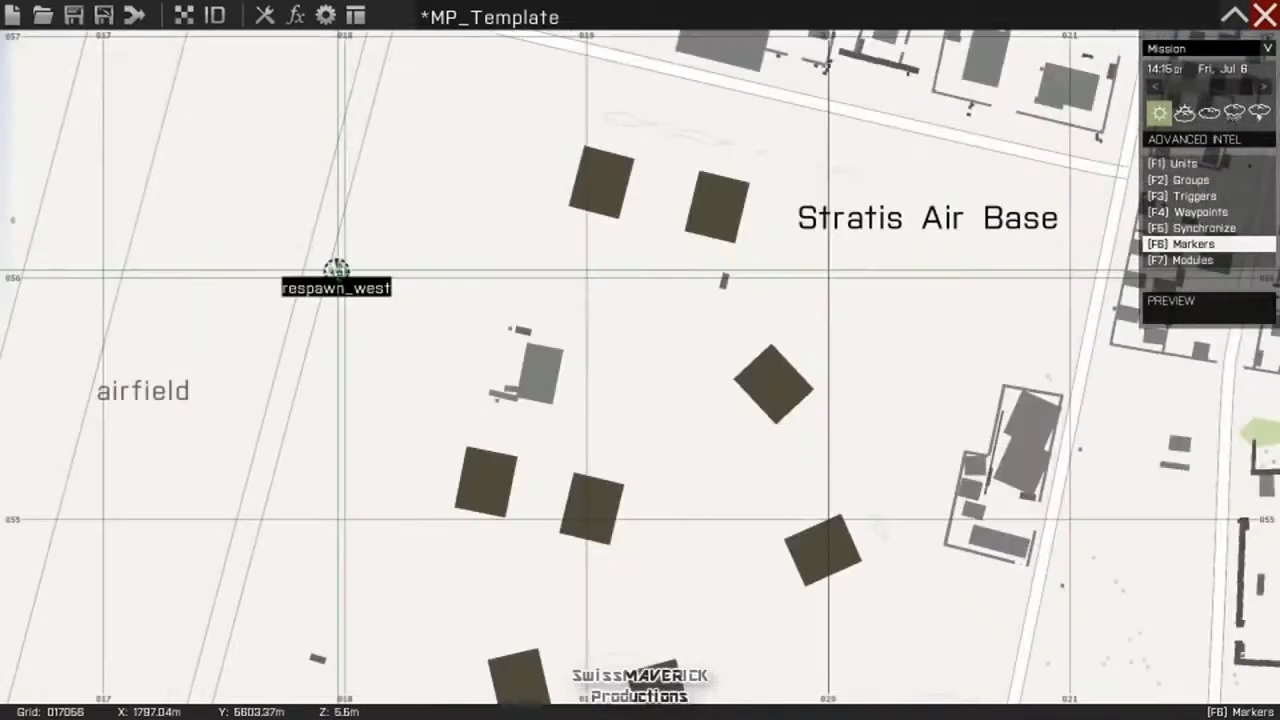
scroll(334, 274, "down", 3)
left_click_drag(336, 272, 422, 150)
right_click_drag(422, 150, 409, 312)
mouse_move(409, 312)
left_mouse_down()
mouse_move(521, 258)
mouse_move(550, 135)
mouse_move(585, 182)
left_mouse_up()
scroll(521, 258, "up", 3)
scroll(570, 347, "down", 2)
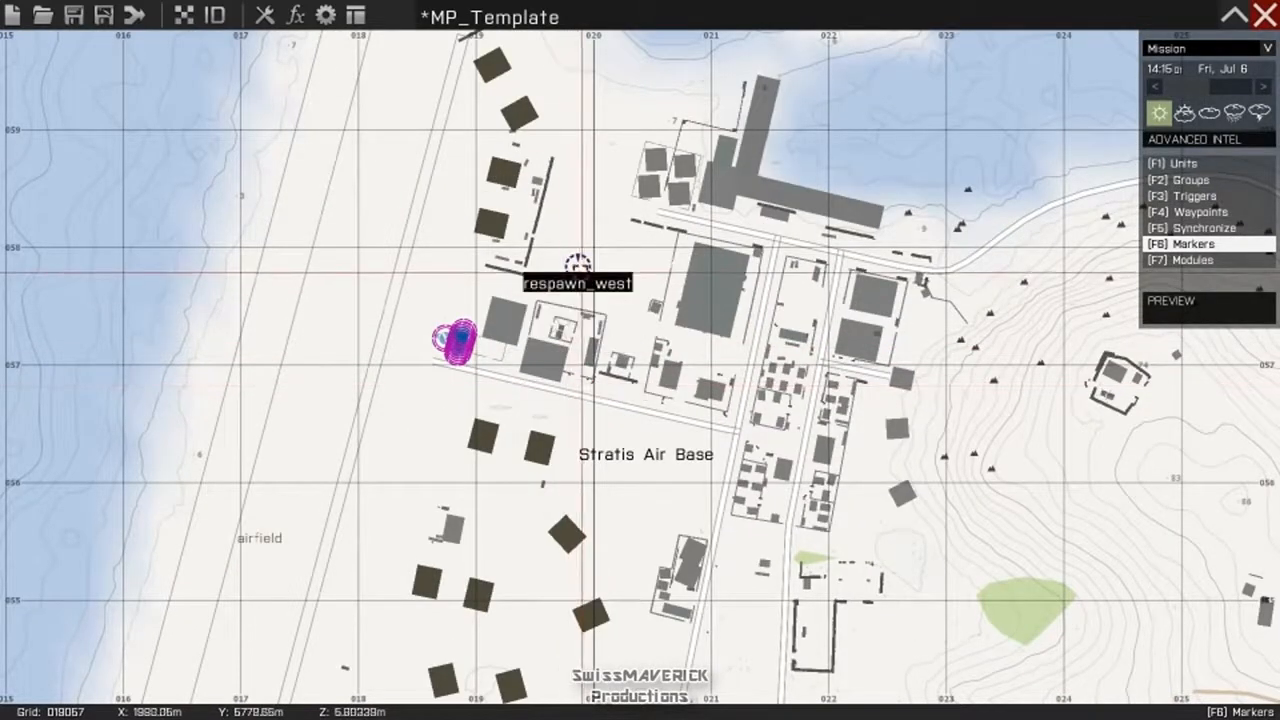
- Insert a blue Pick Up marker named respqwn_west with the text "Respawn" on the runway northwest of the units
double_click(289, 201)
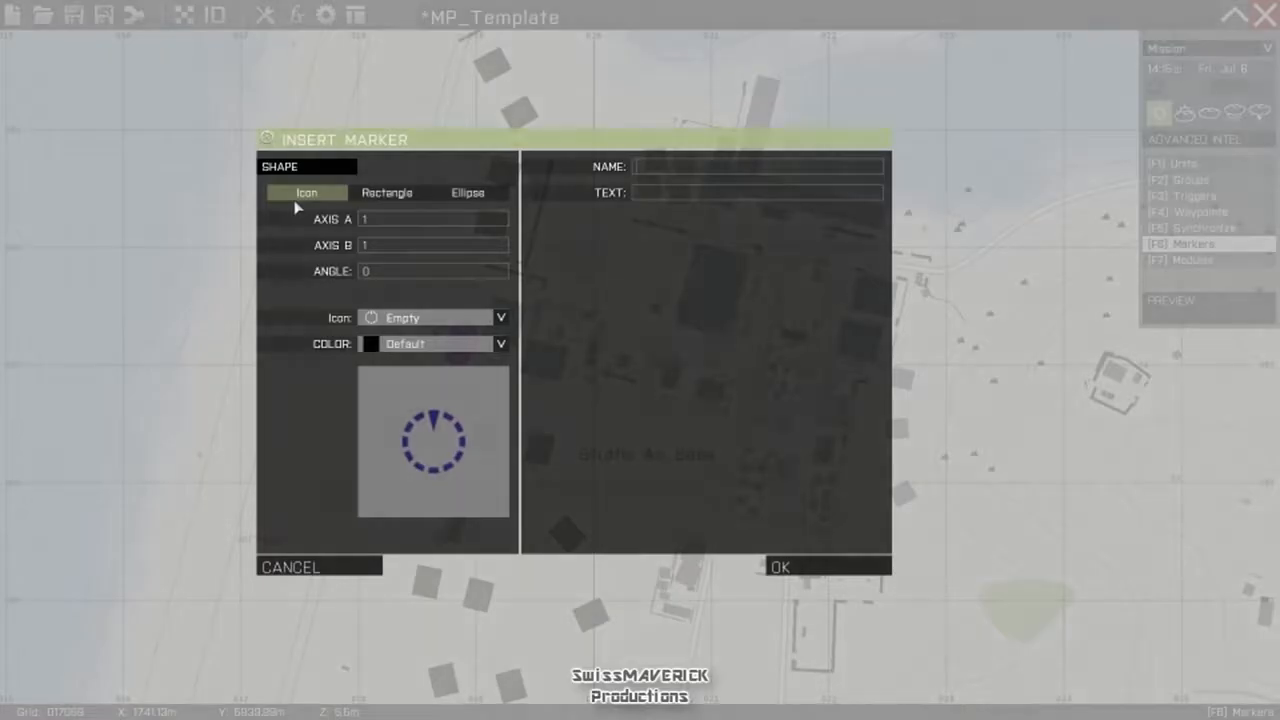
left_click(407, 320)
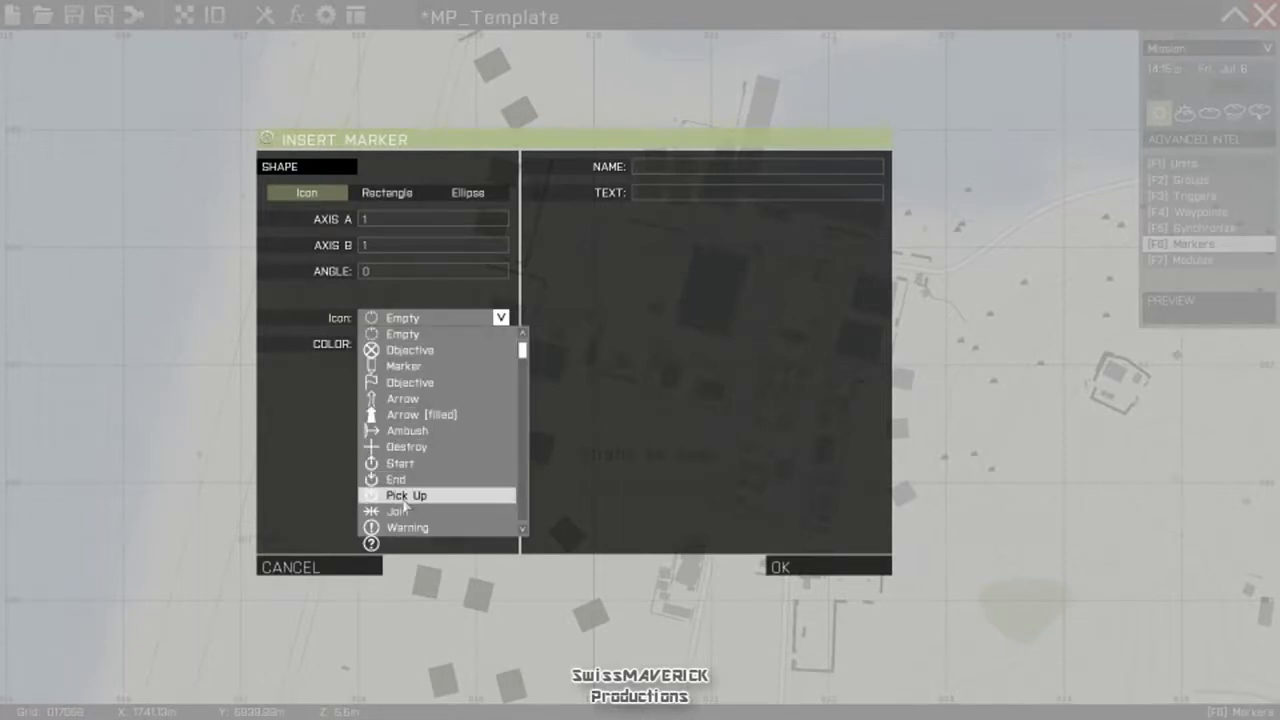
left_click(405, 496)
left_click(405, 346)
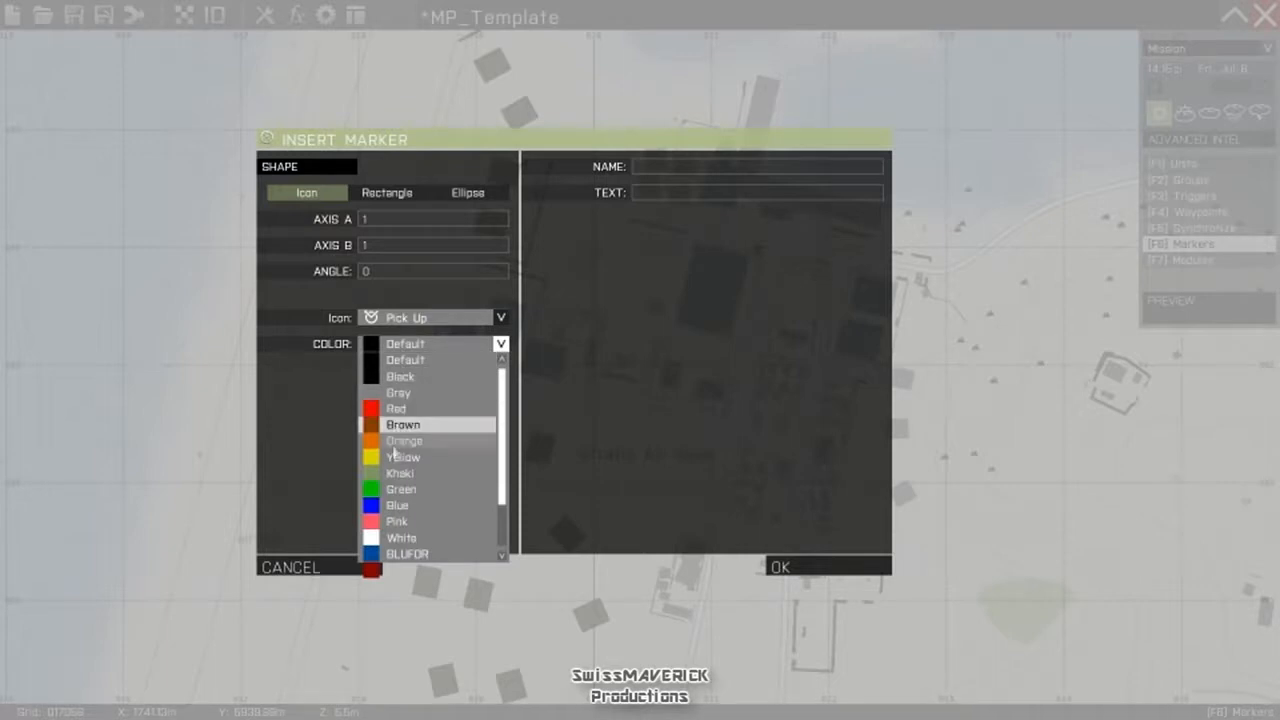
left_click(402, 503)
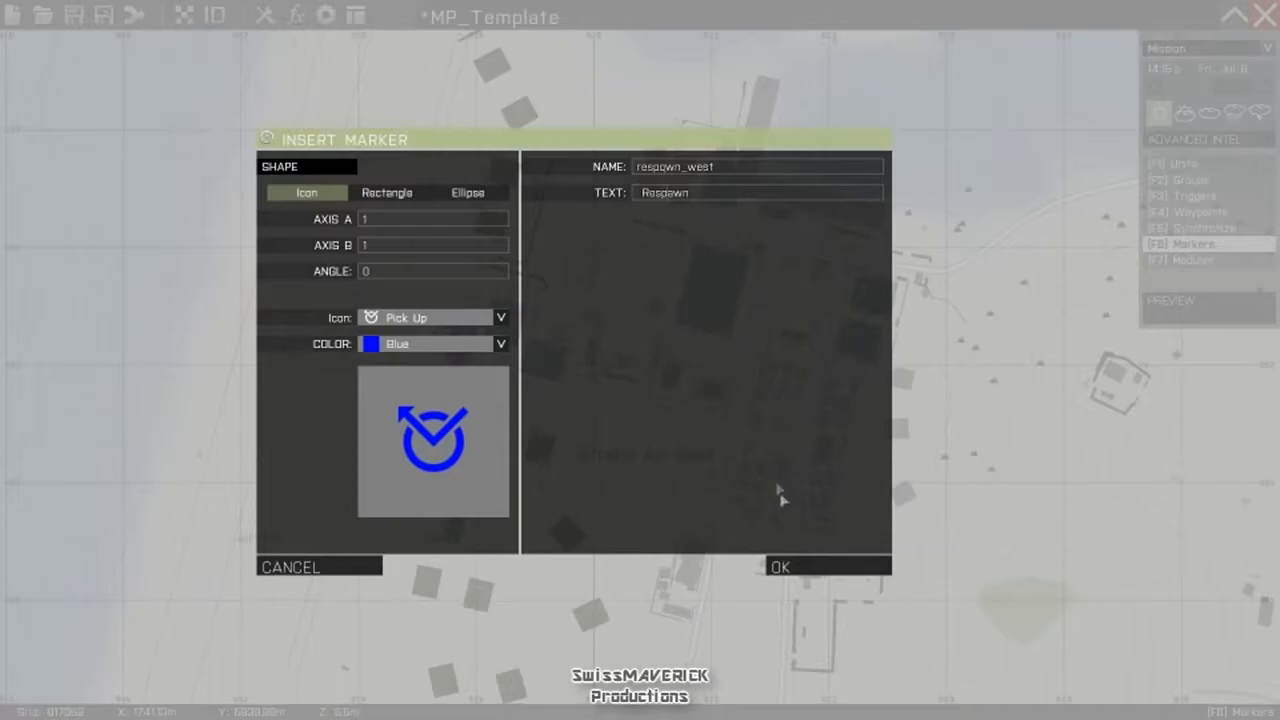
left_click(798, 565)
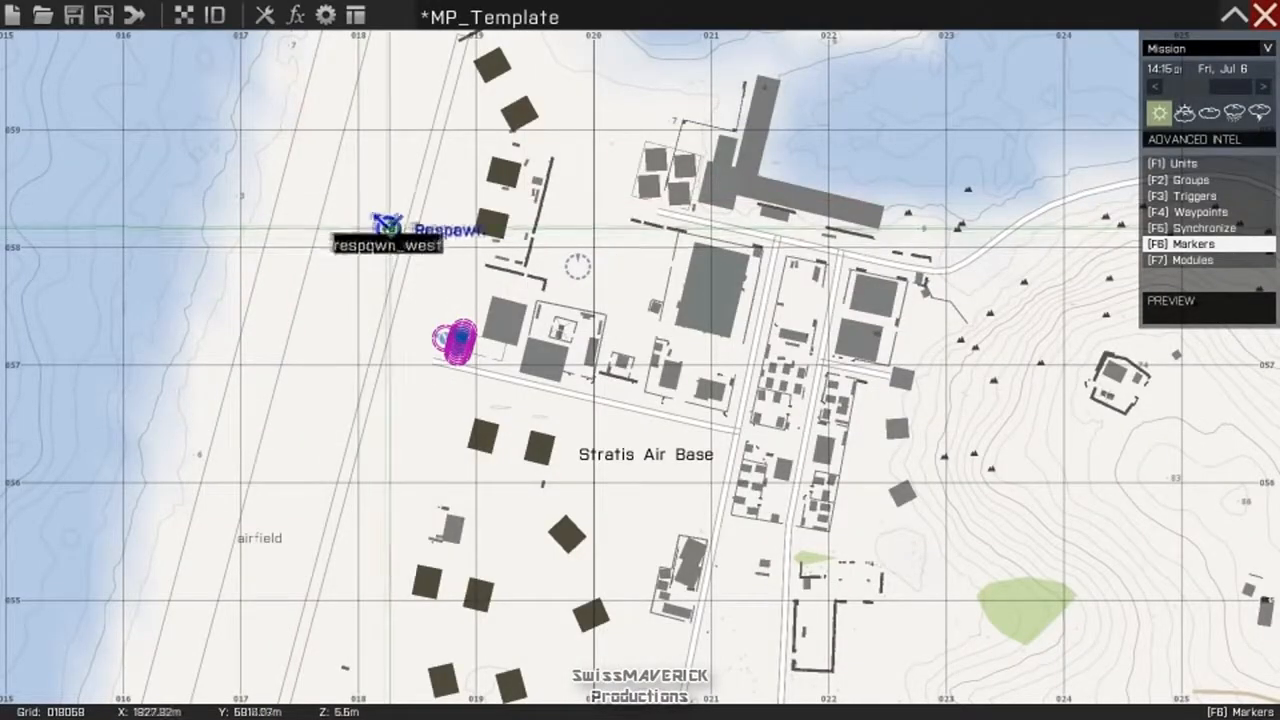
scroll(412, 302, "down", 2)
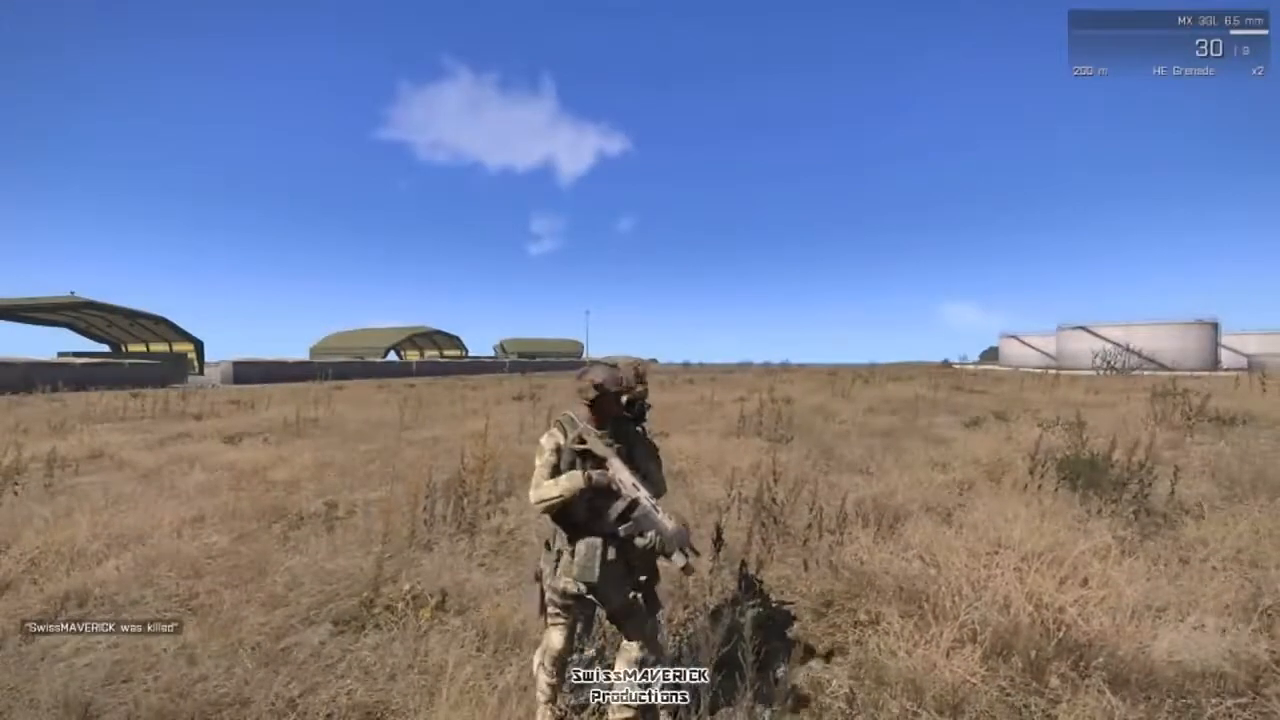
- Test the base respawn in the mission by walking the respawned soldier through the field and checking the map
key("w")
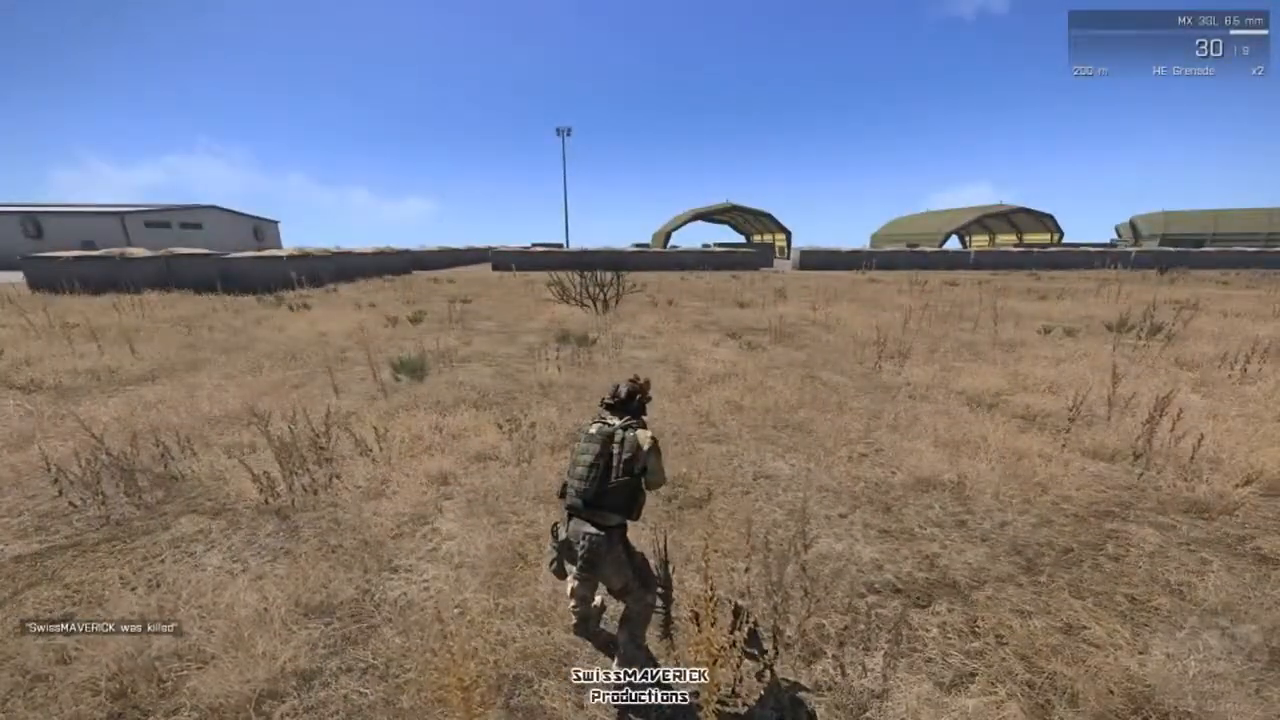
key("m")
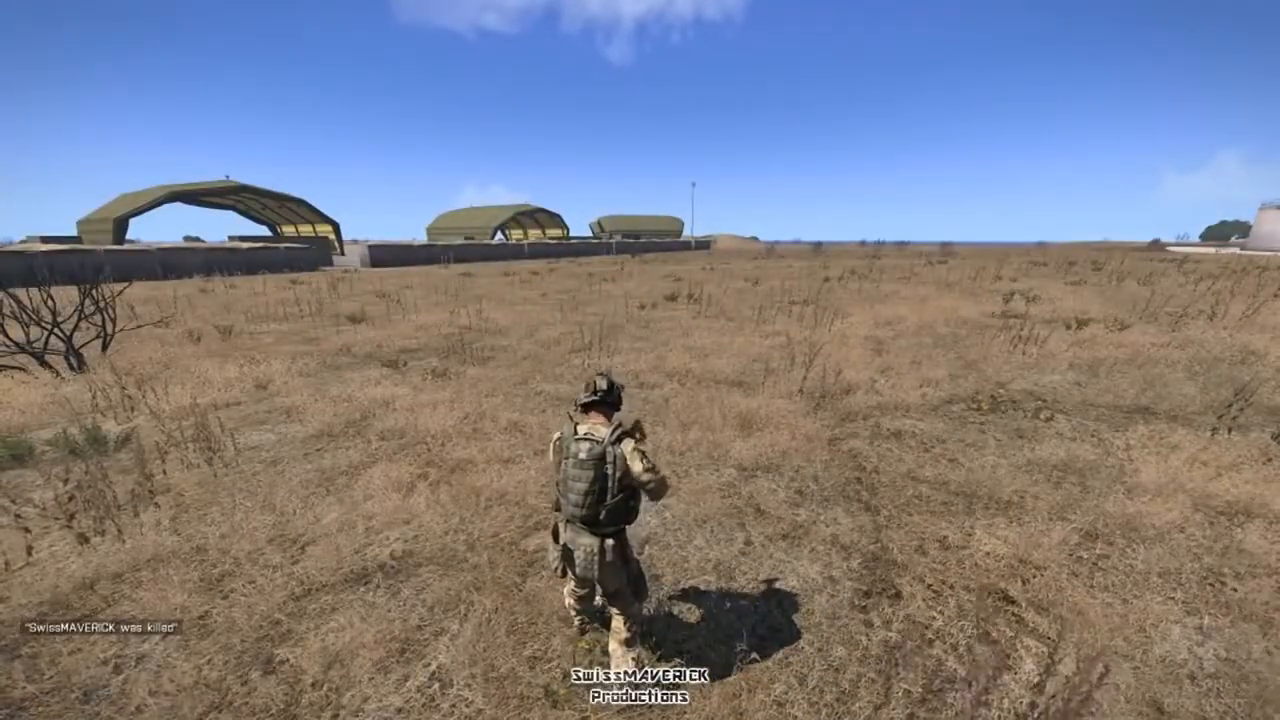
key("w")
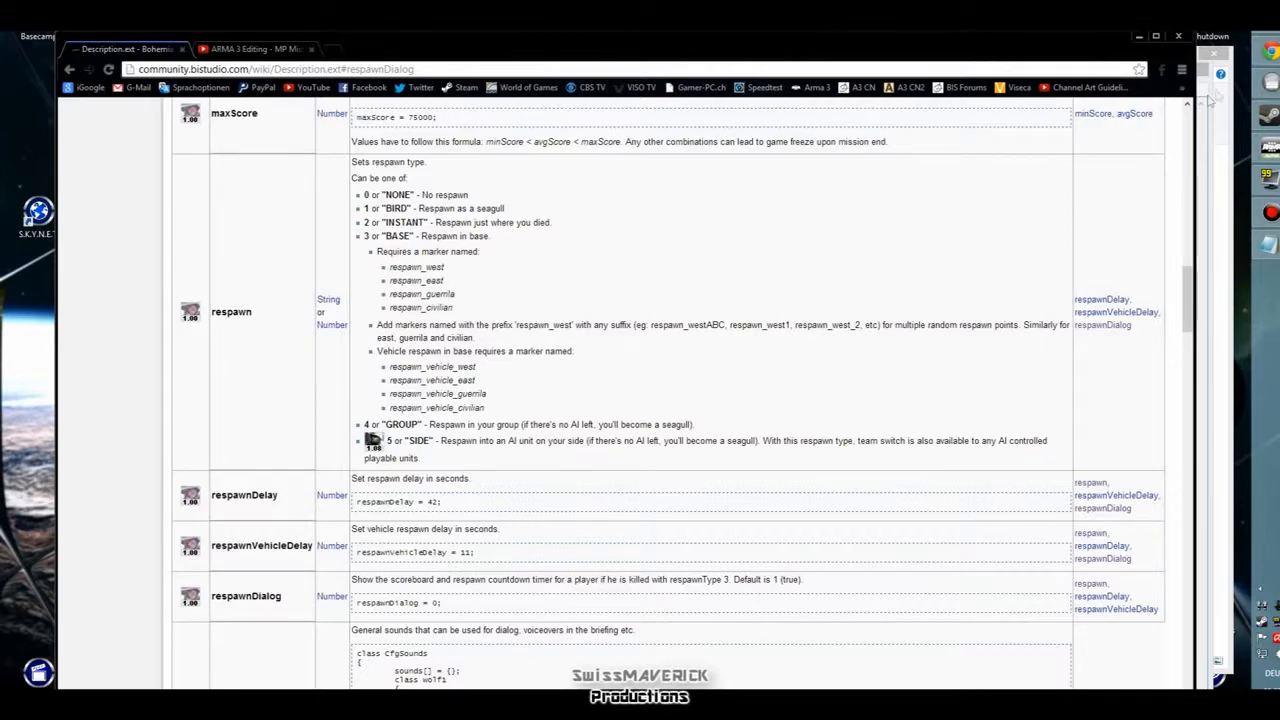
- Return to the description file, set the respawn type to "GROUP" and save it
left_click(1205, 164)
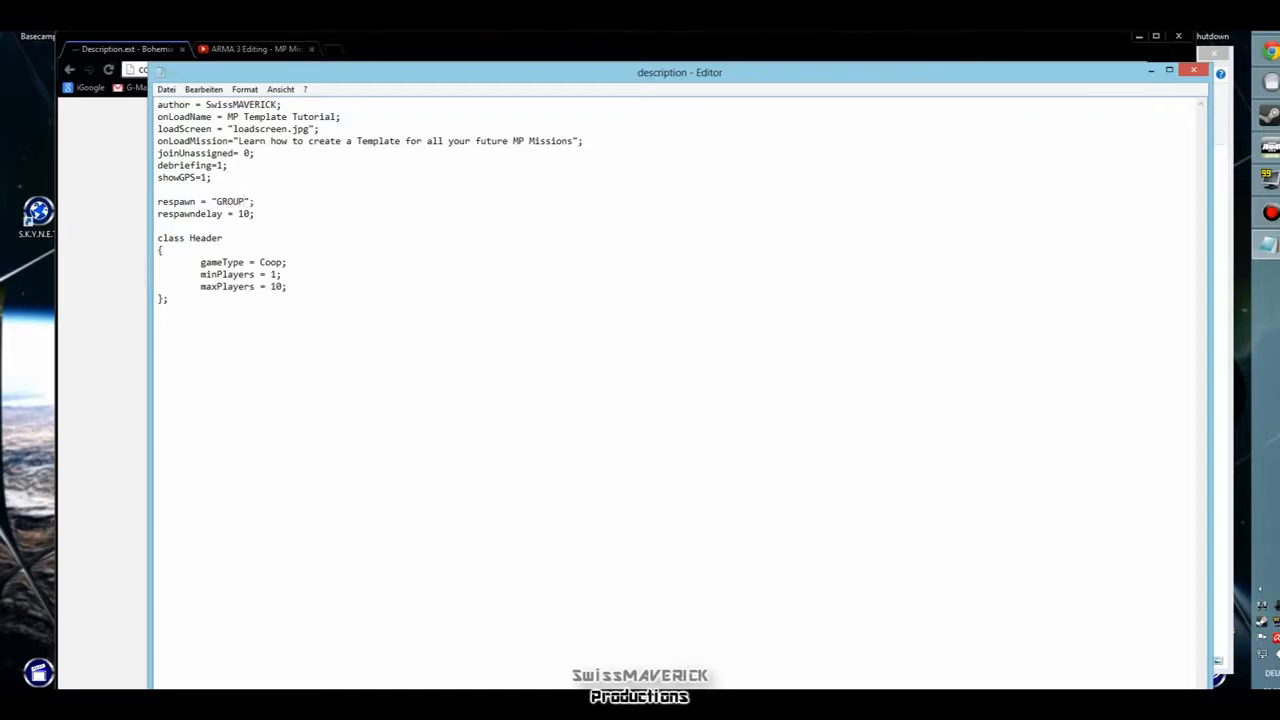
left_click(166, 89)
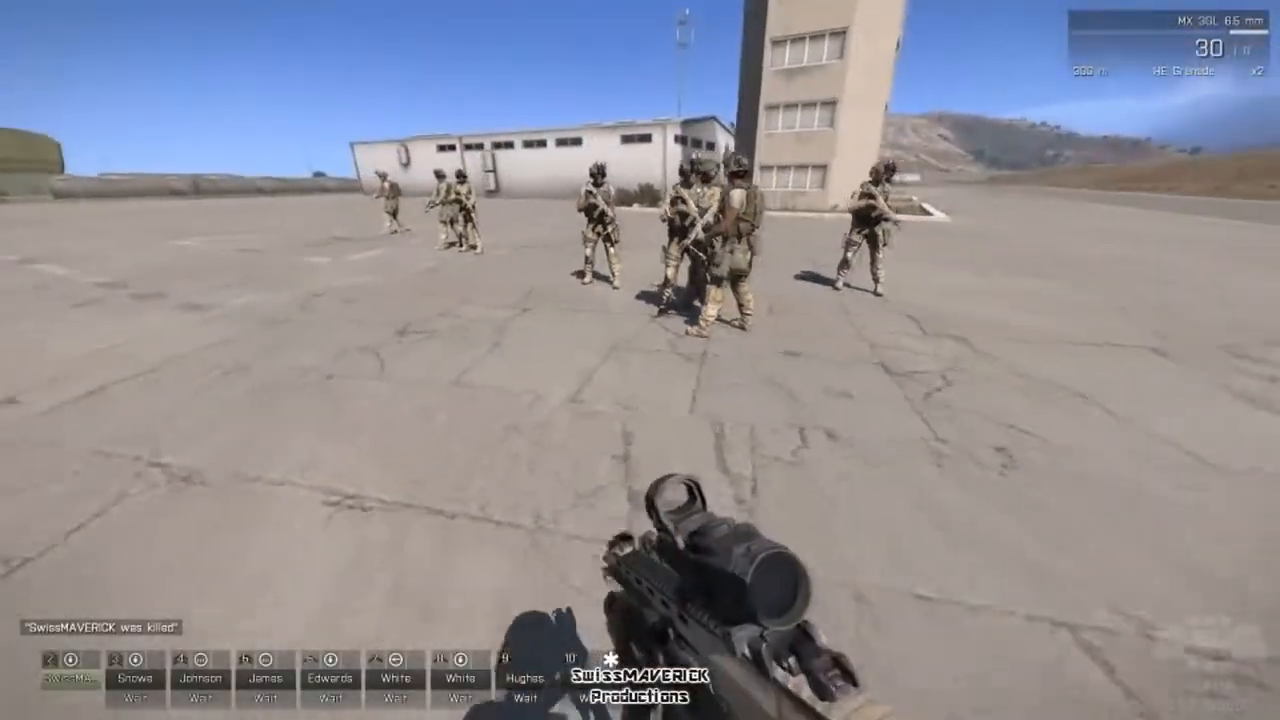
- Test the group respawn by switching to third-person view and running from the squad toward the dead body on the runway
key("KP_Enter")
key("w")
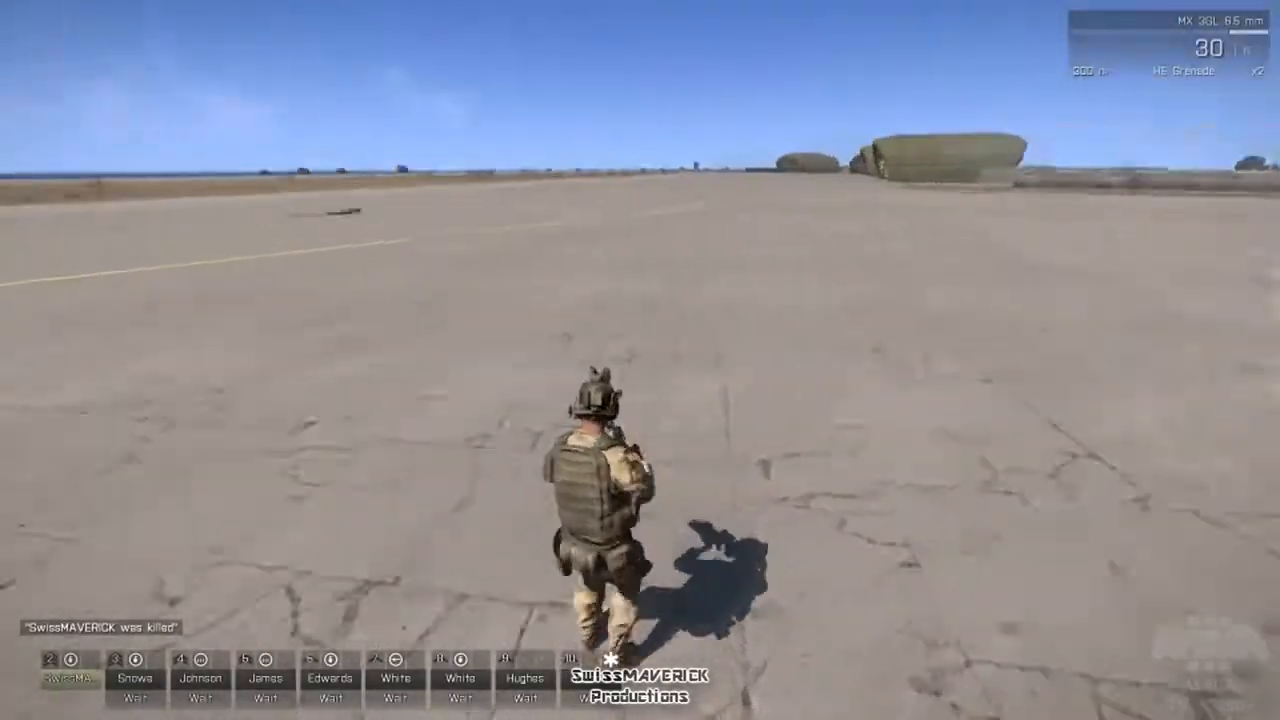
key("w")
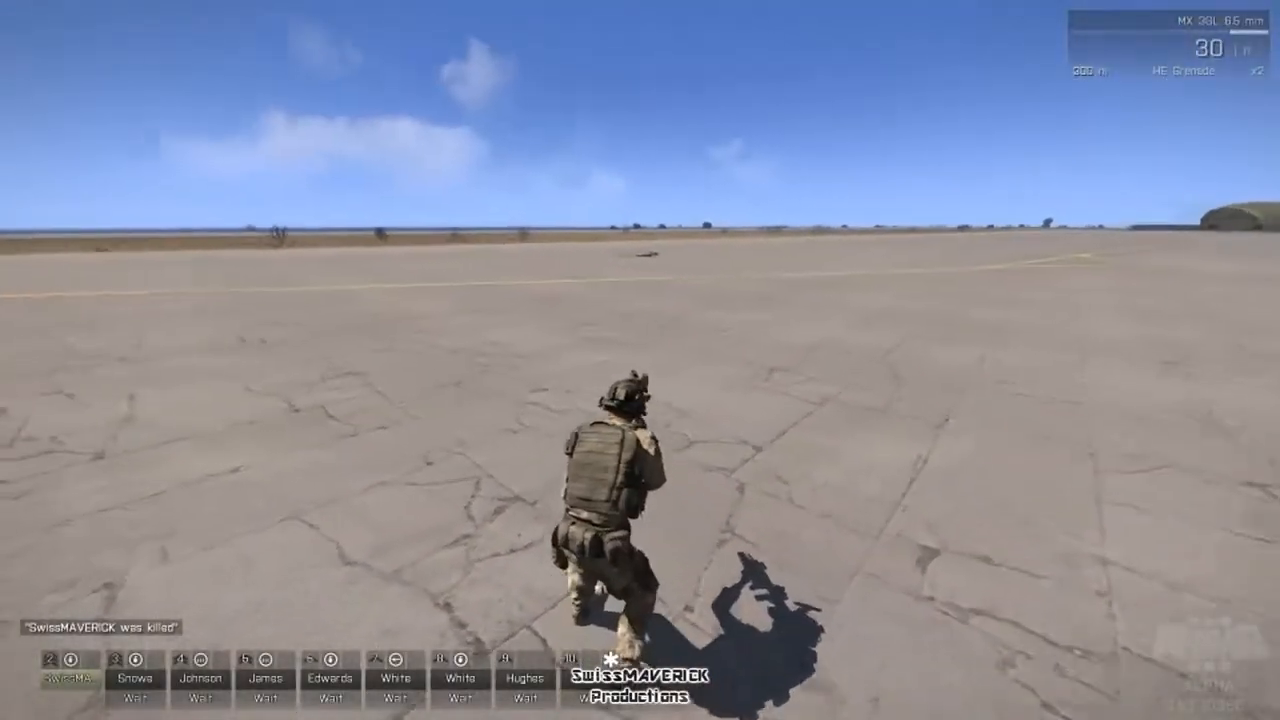
key("w")
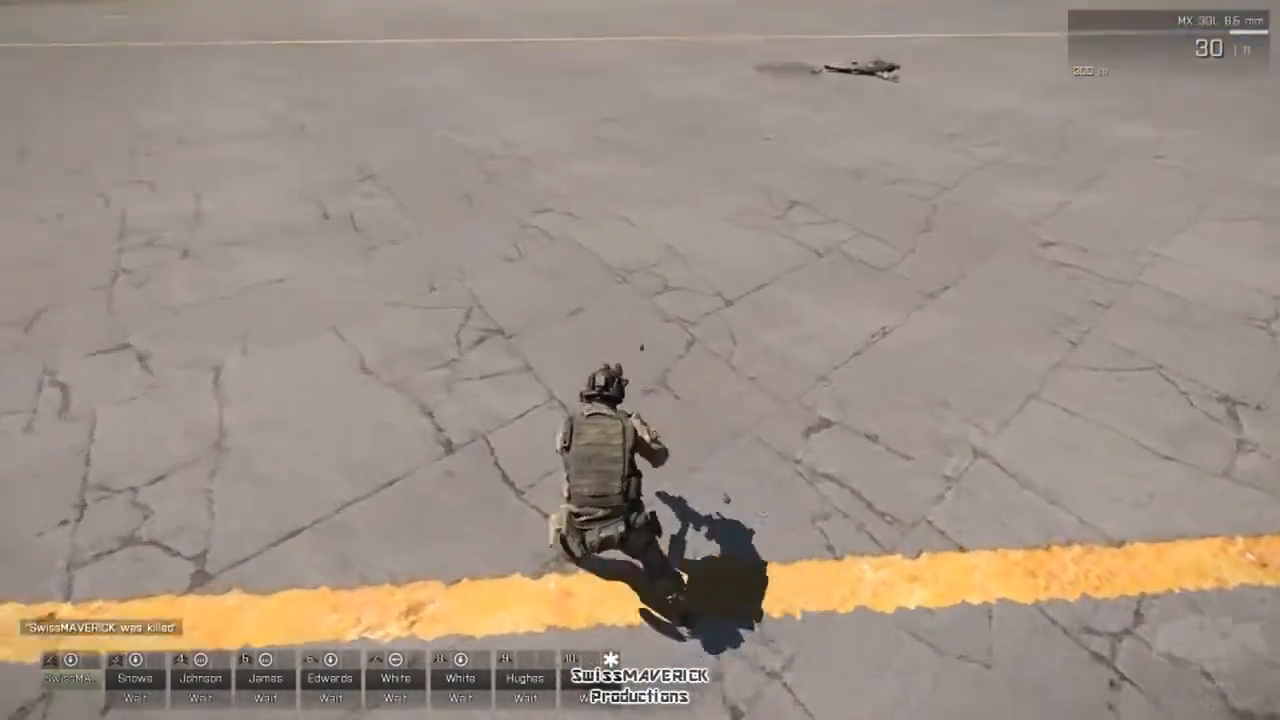
key("w")
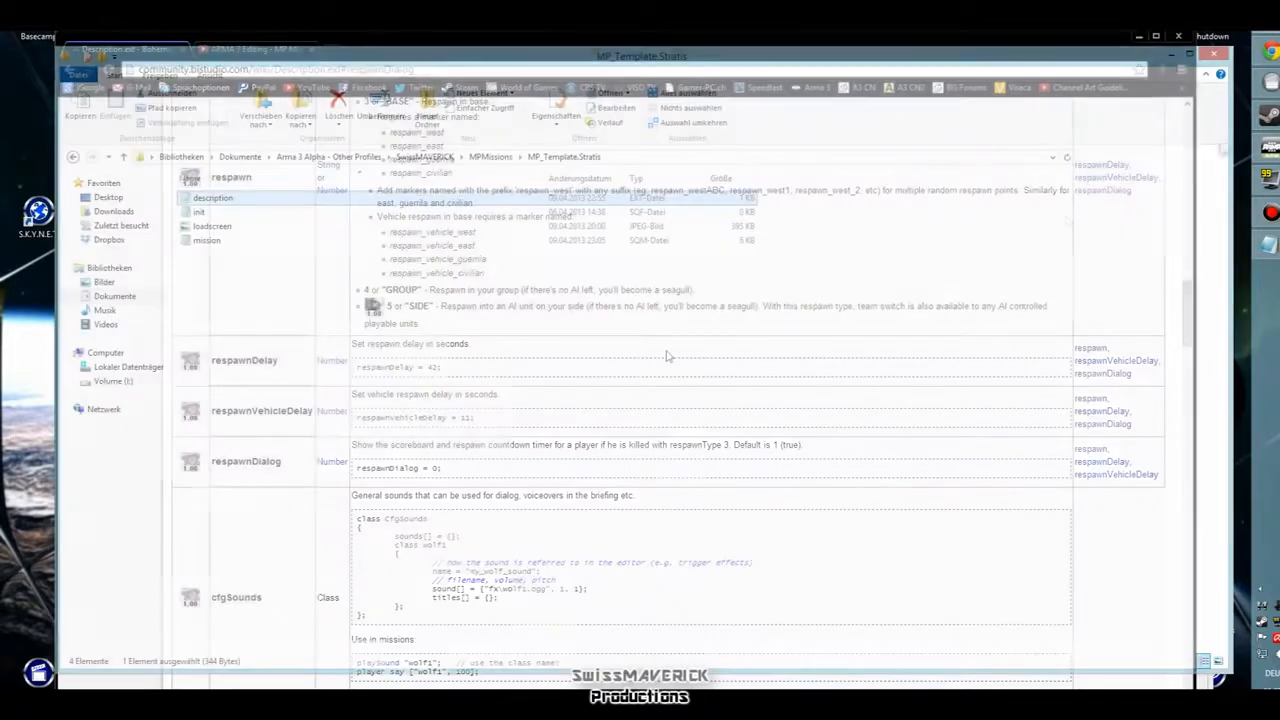
- Set the respawn type in the description file to "SIDE" and save the file
double_click(215, 209)
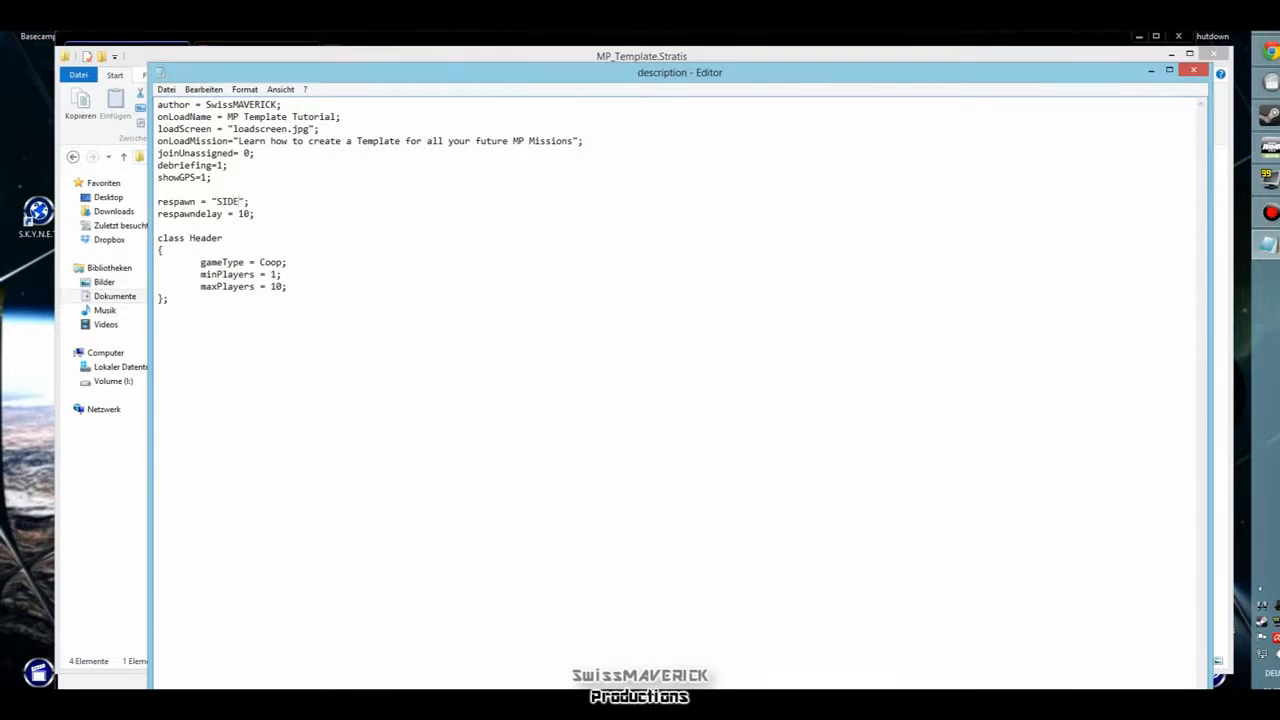
left_click(166, 89)
left_click(191, 131)
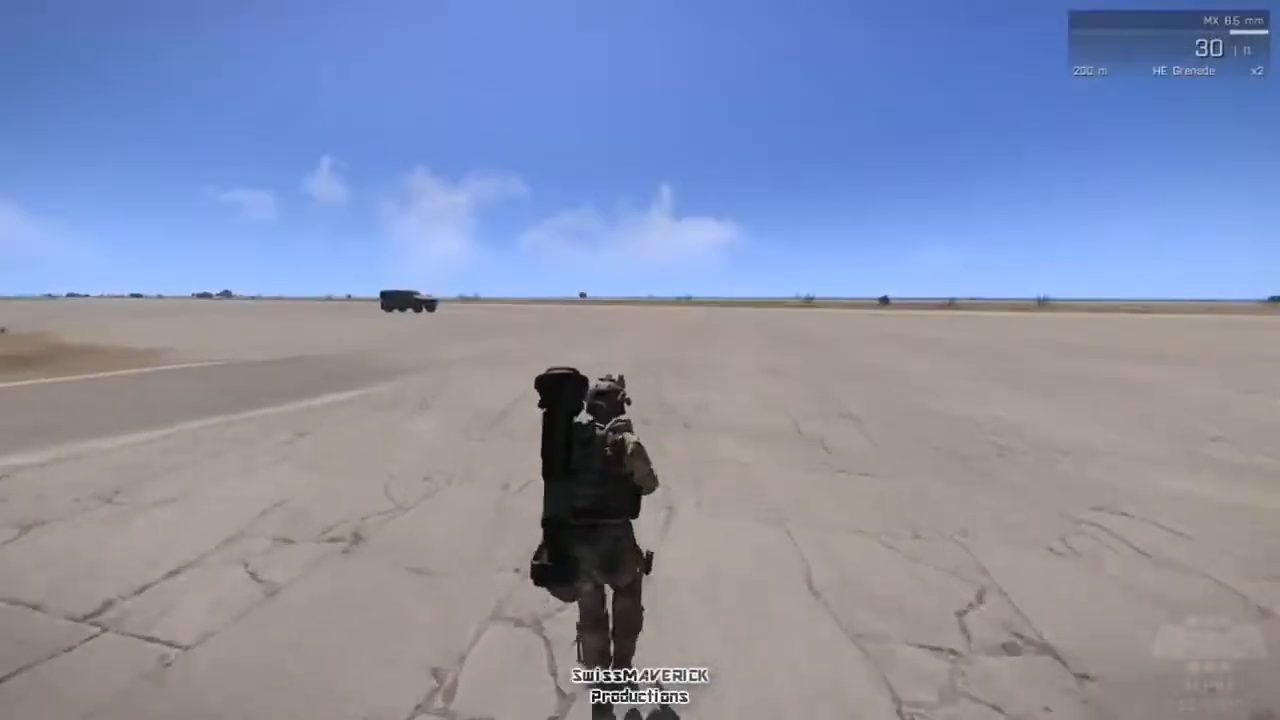
- Test the side respawn by running the soldier across the runway, surveying the teammates and the Hunter vehicle
key("w")
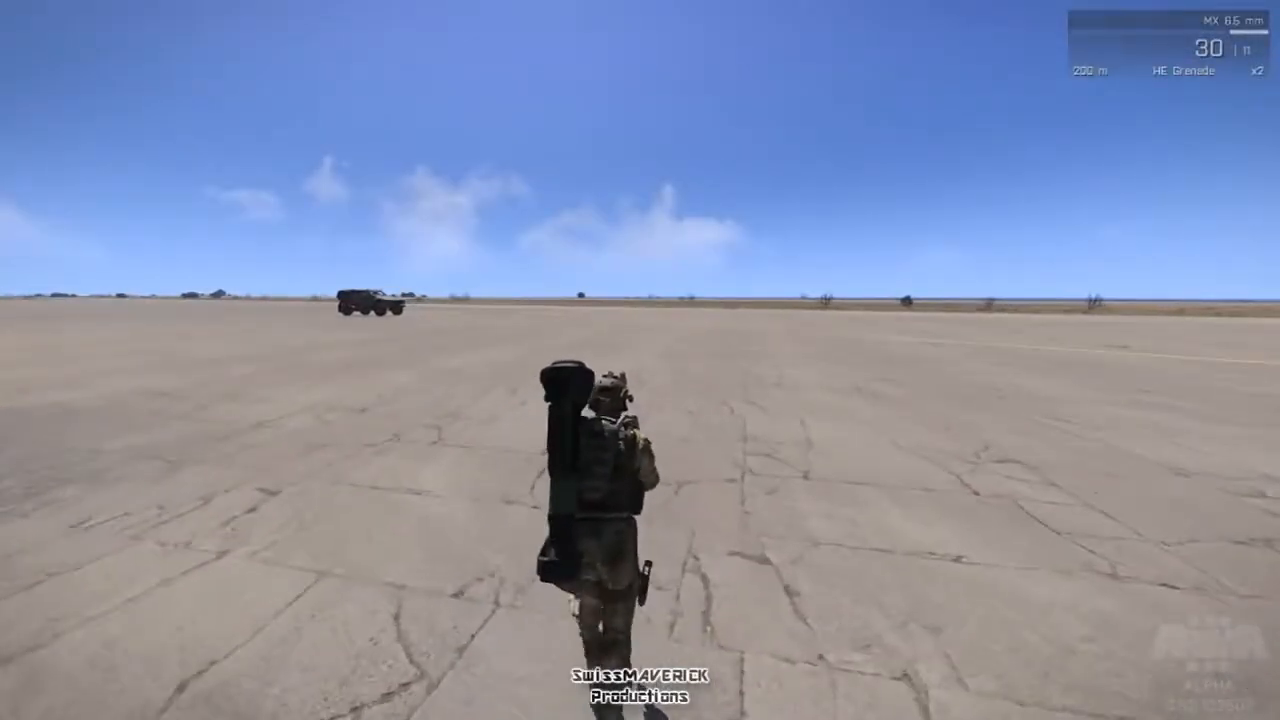
key("w")
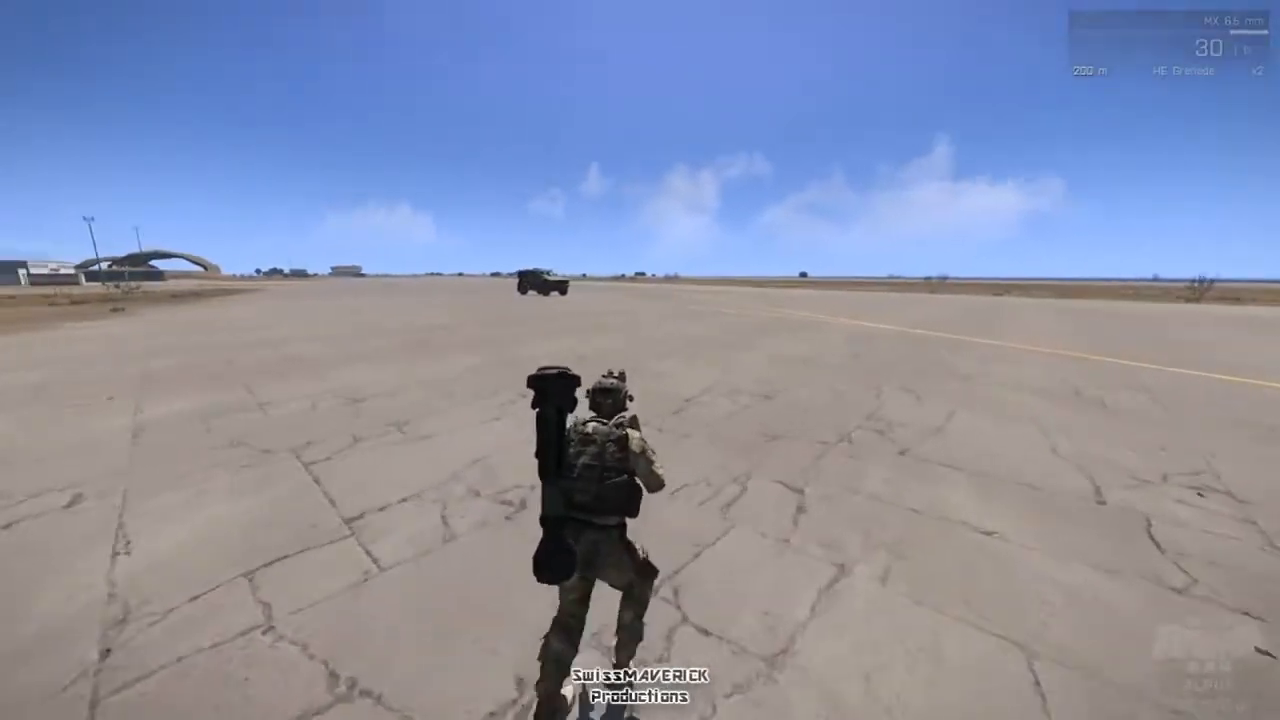
key("w")
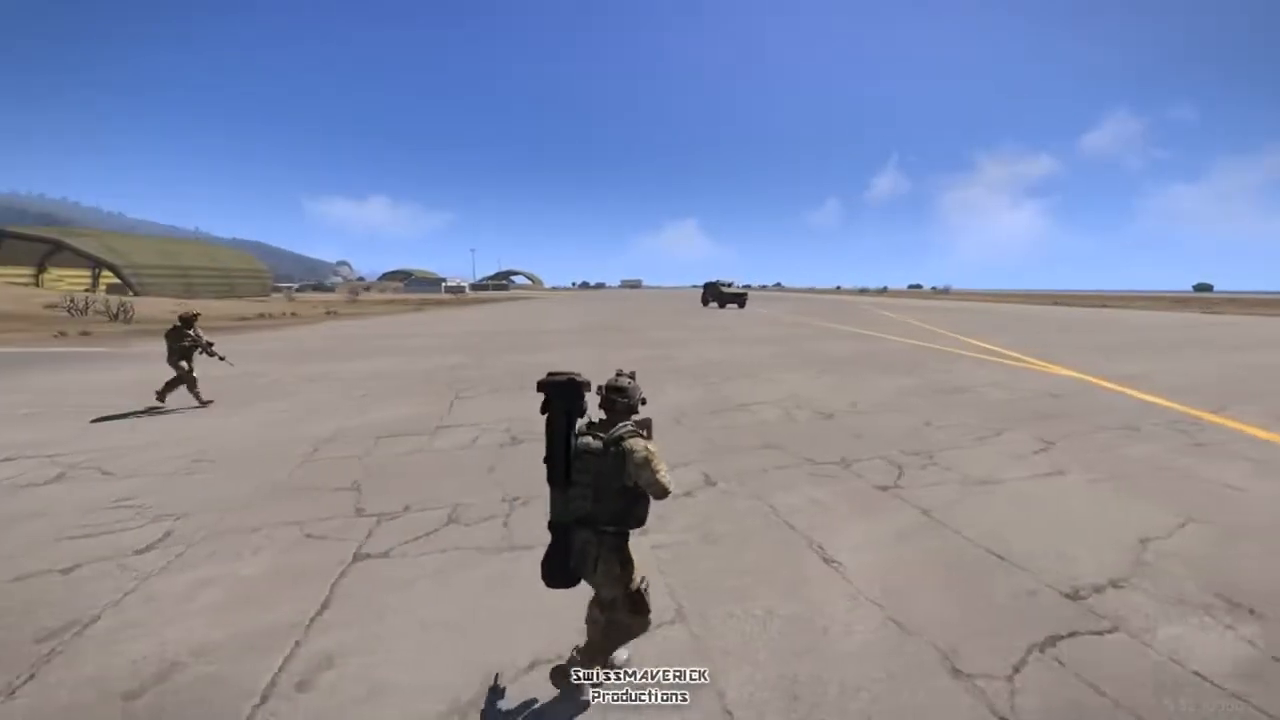
key("w")
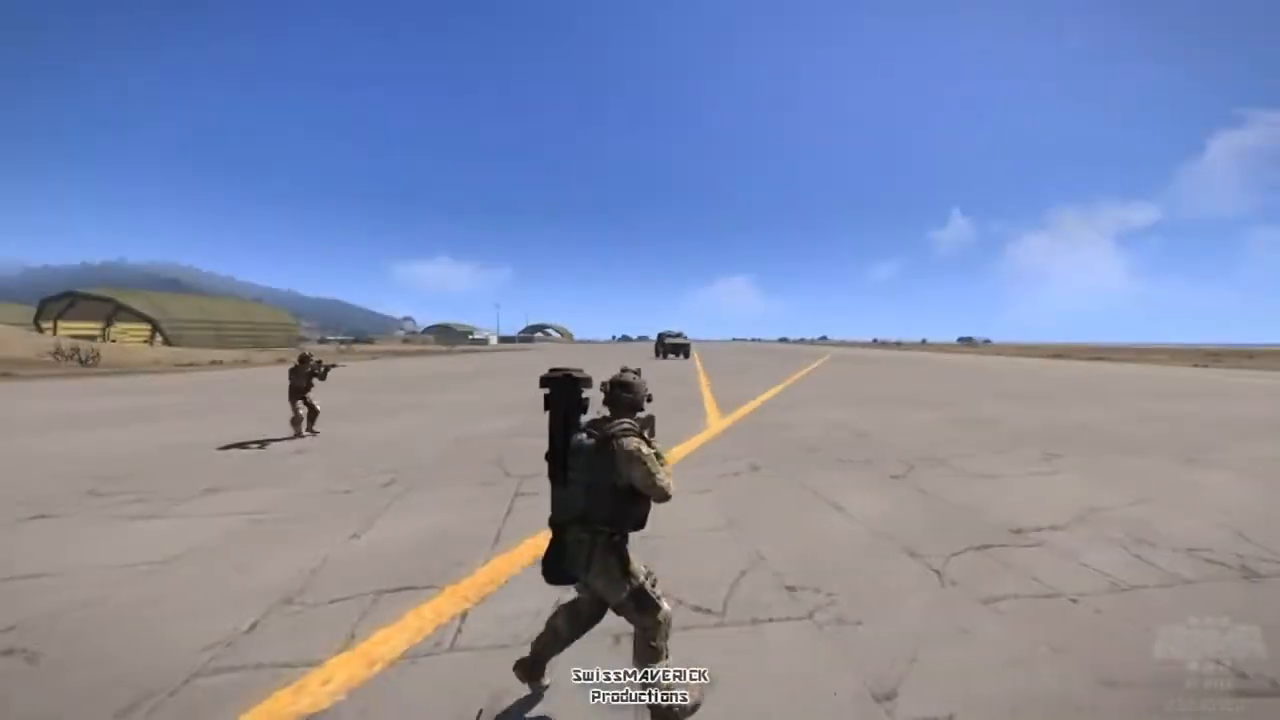
key("w")
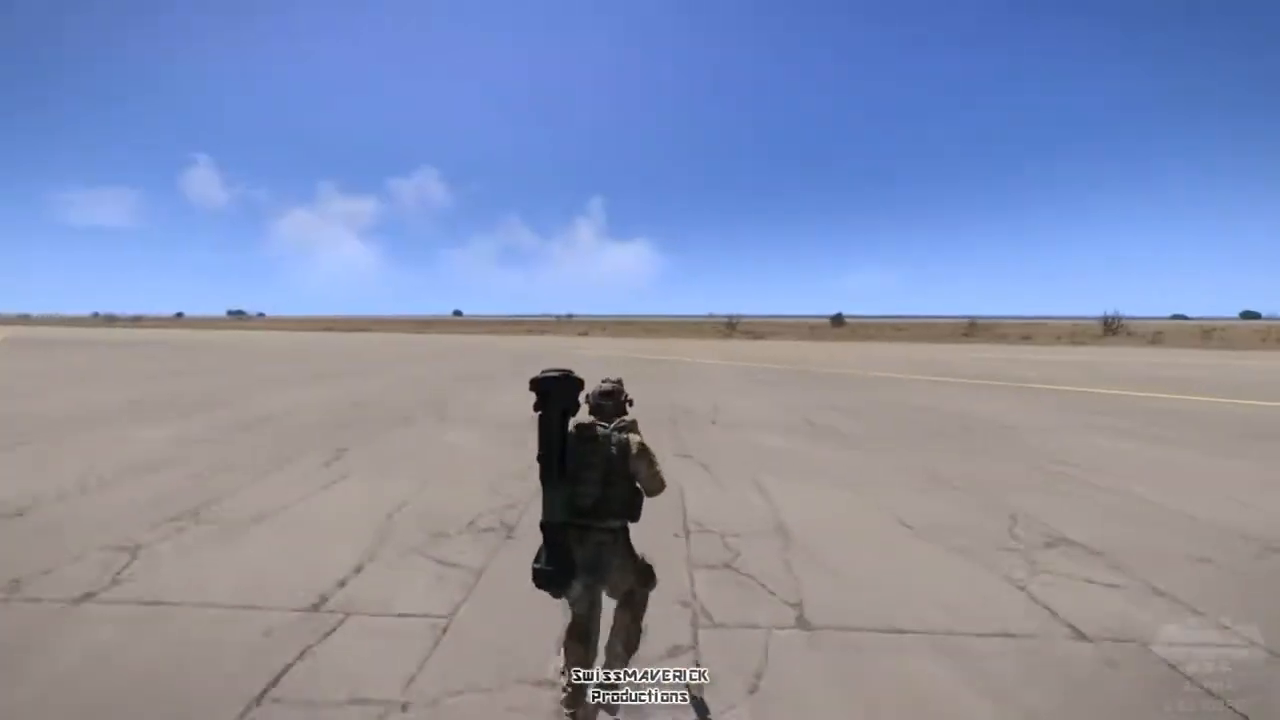
key("w")
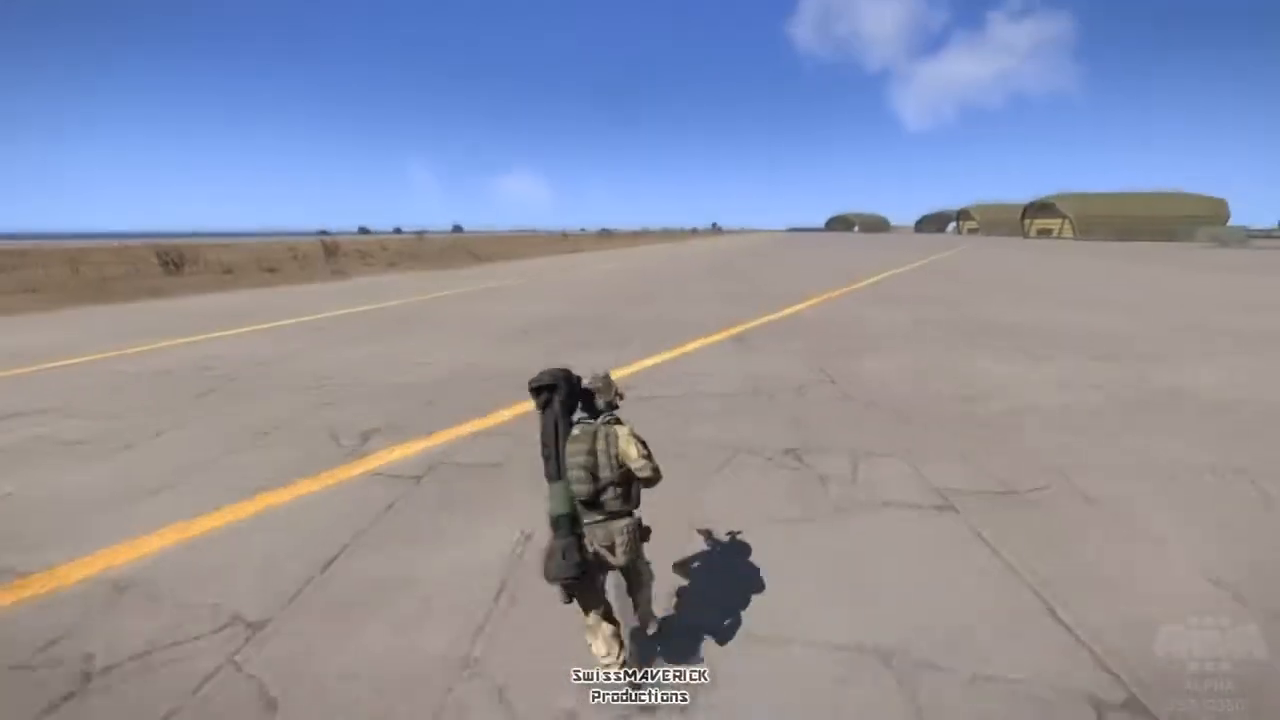
key("w")
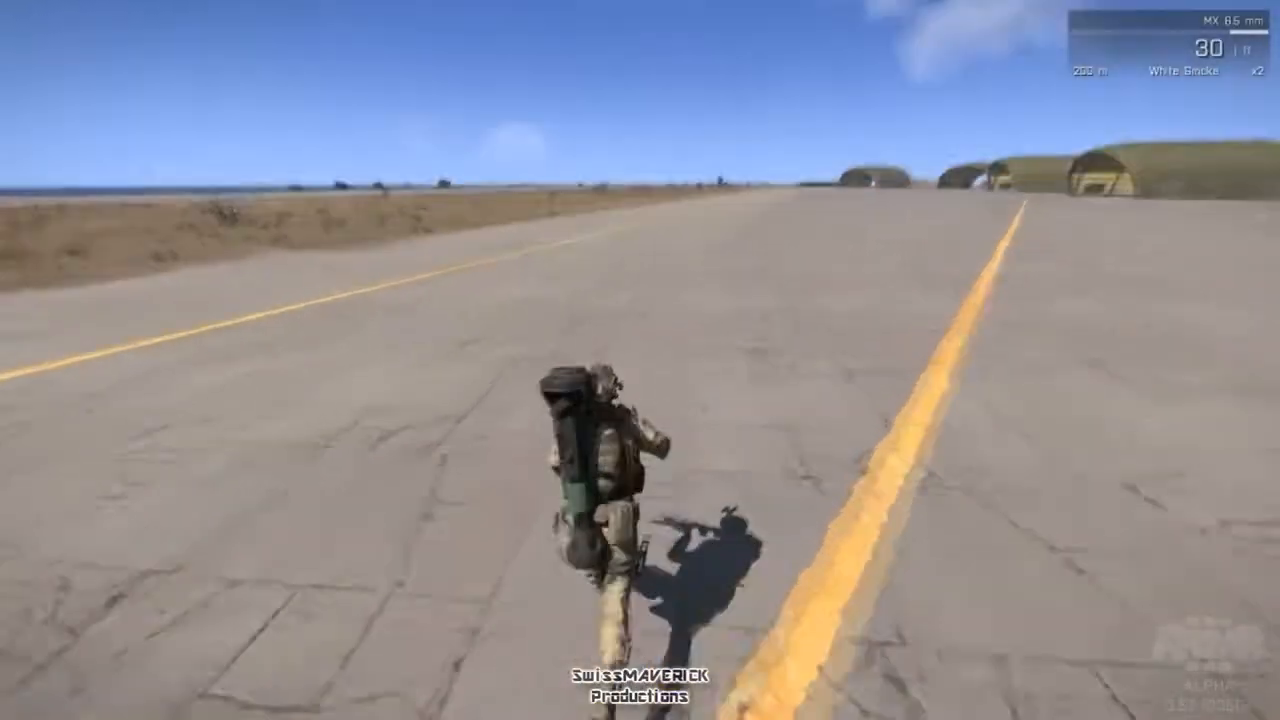
key("w")
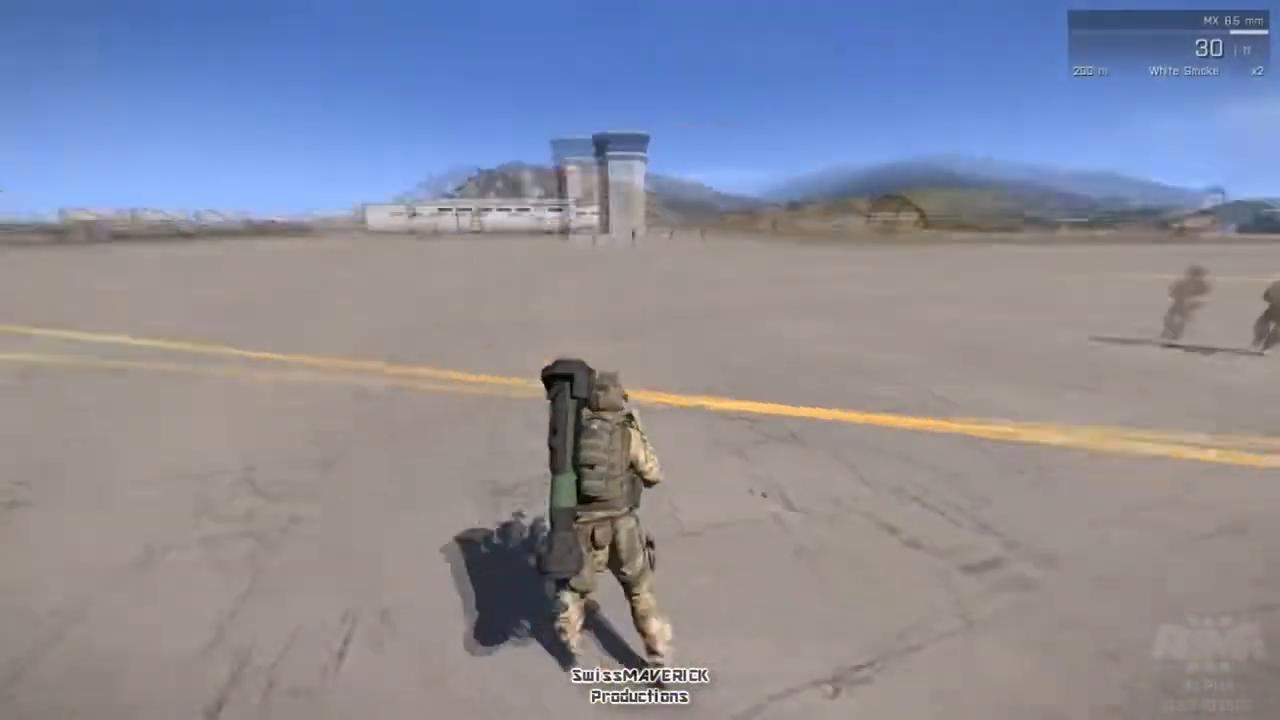
key("w")
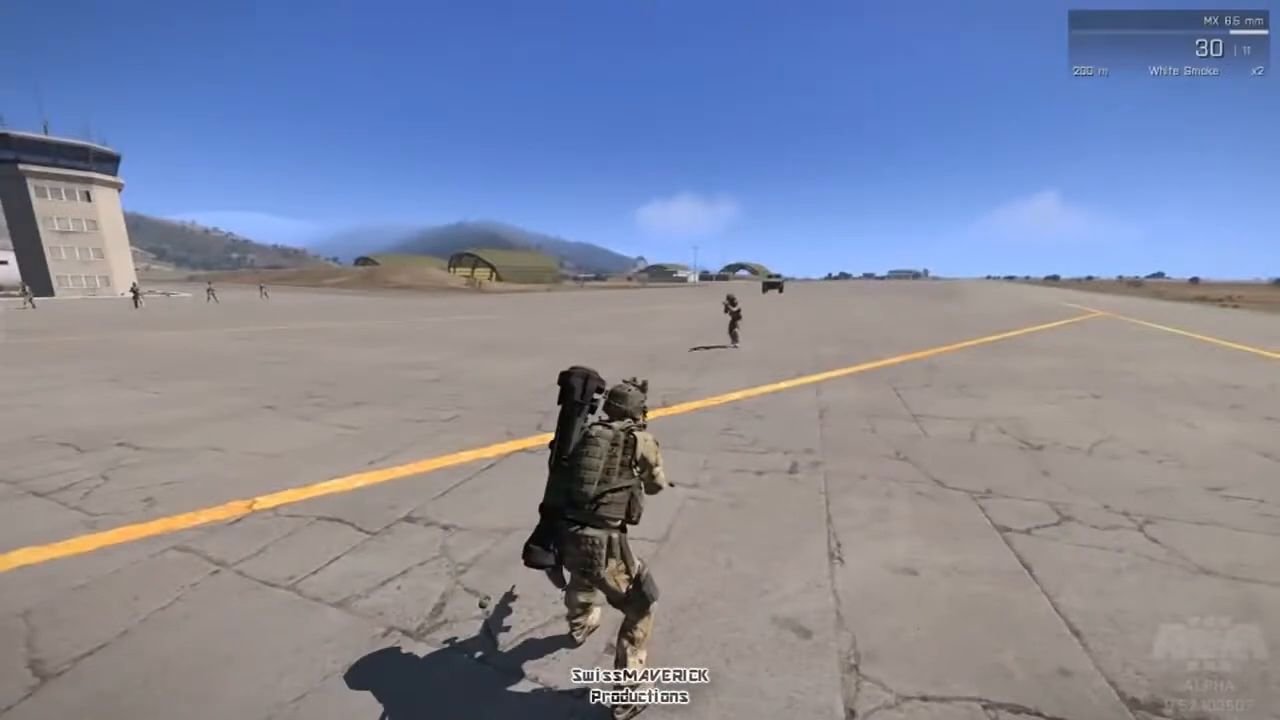
key("w")
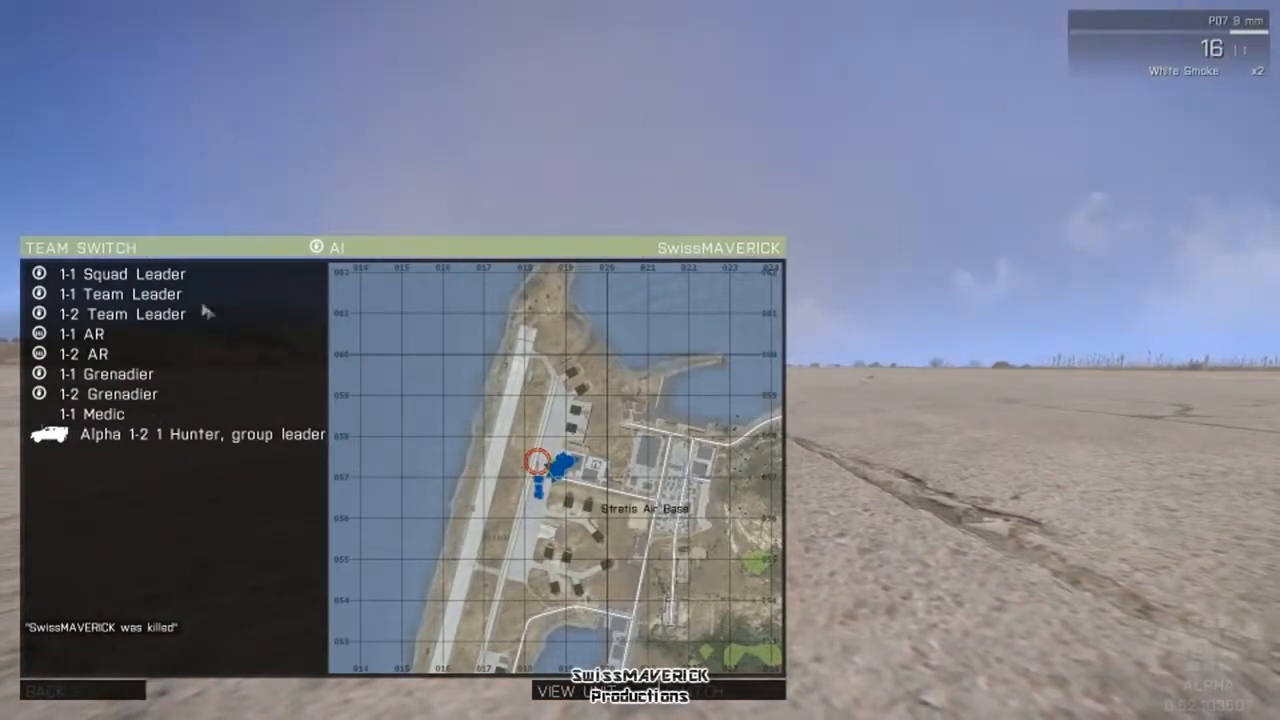
- Go through the Team Switch units from 1-1 Squad Leader down and switch to the Alpha 1-2 1 Hunter group leader
left_click(134, 281)
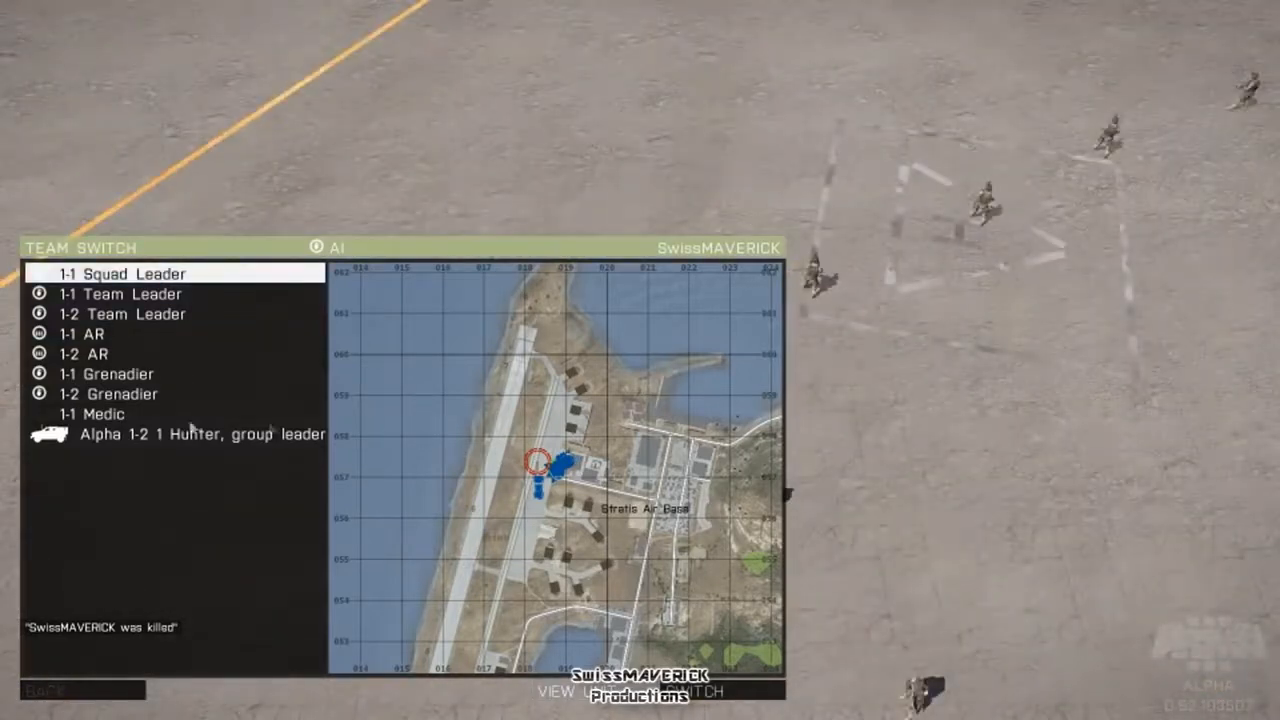
key("Down")
key("Down")
key("Down")
key("Down")
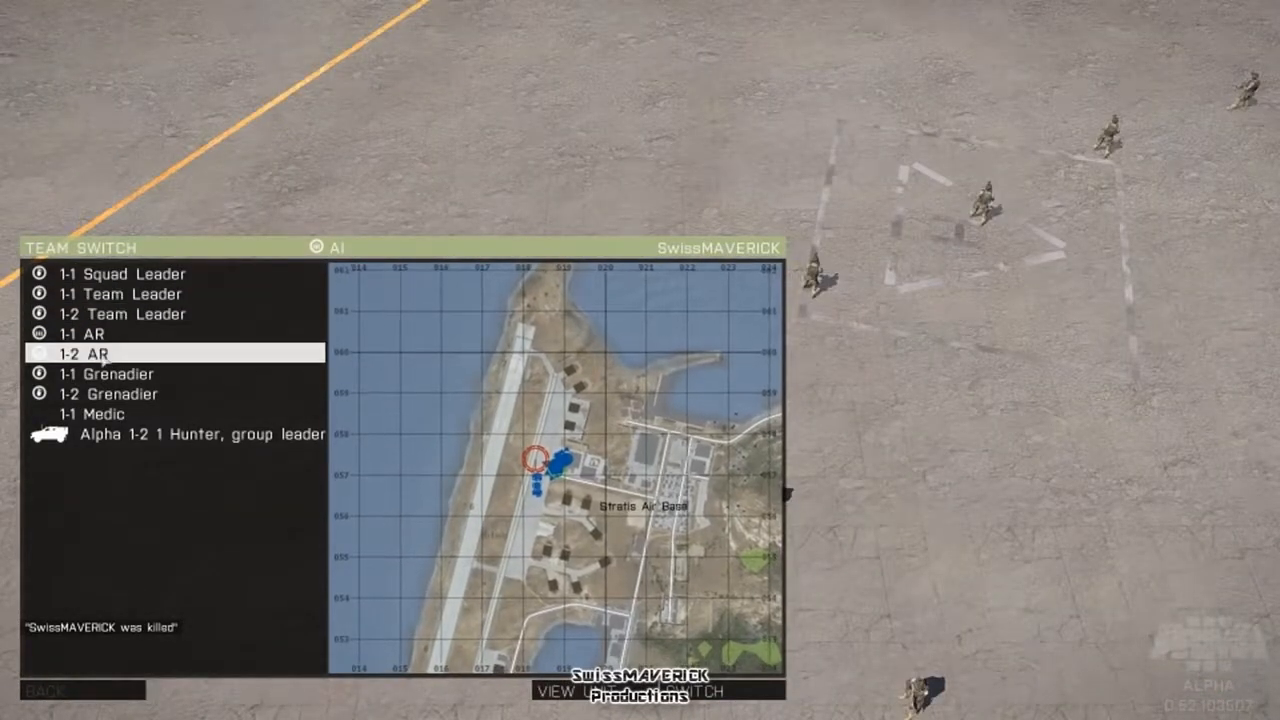
key("Down")
key("Down")
key("Down")
key("Down")
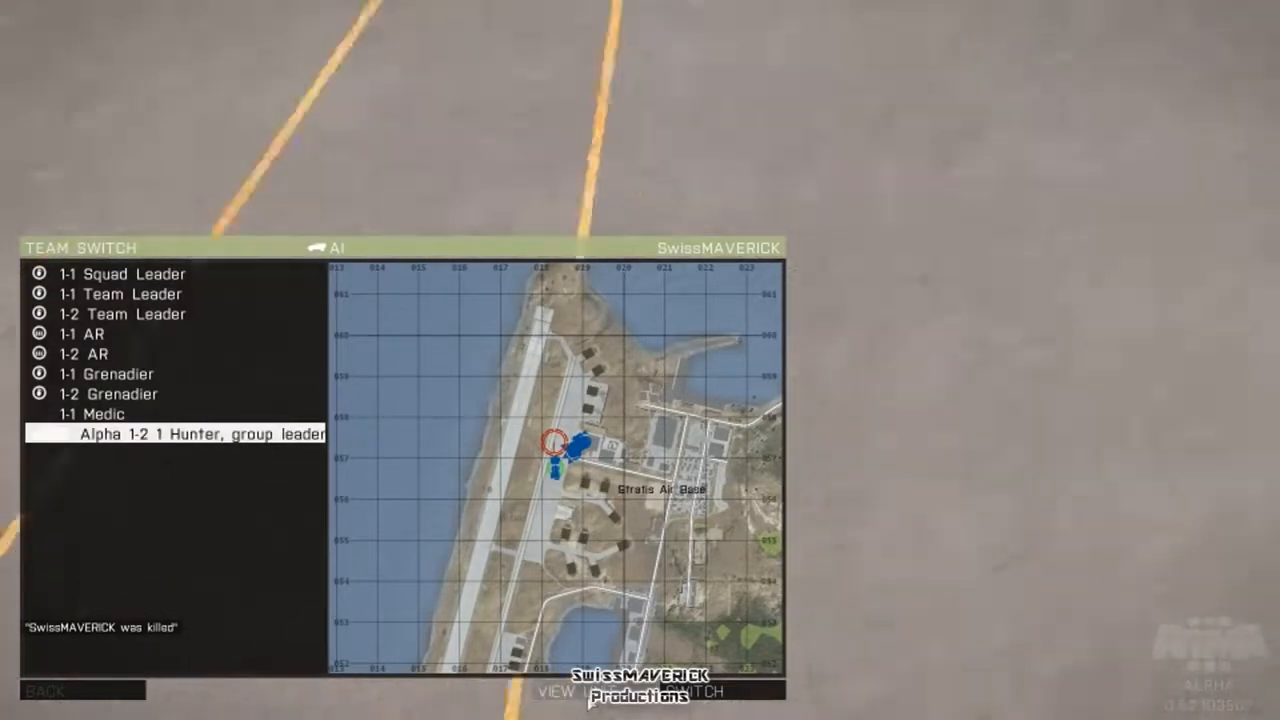
left_click(701, 691)
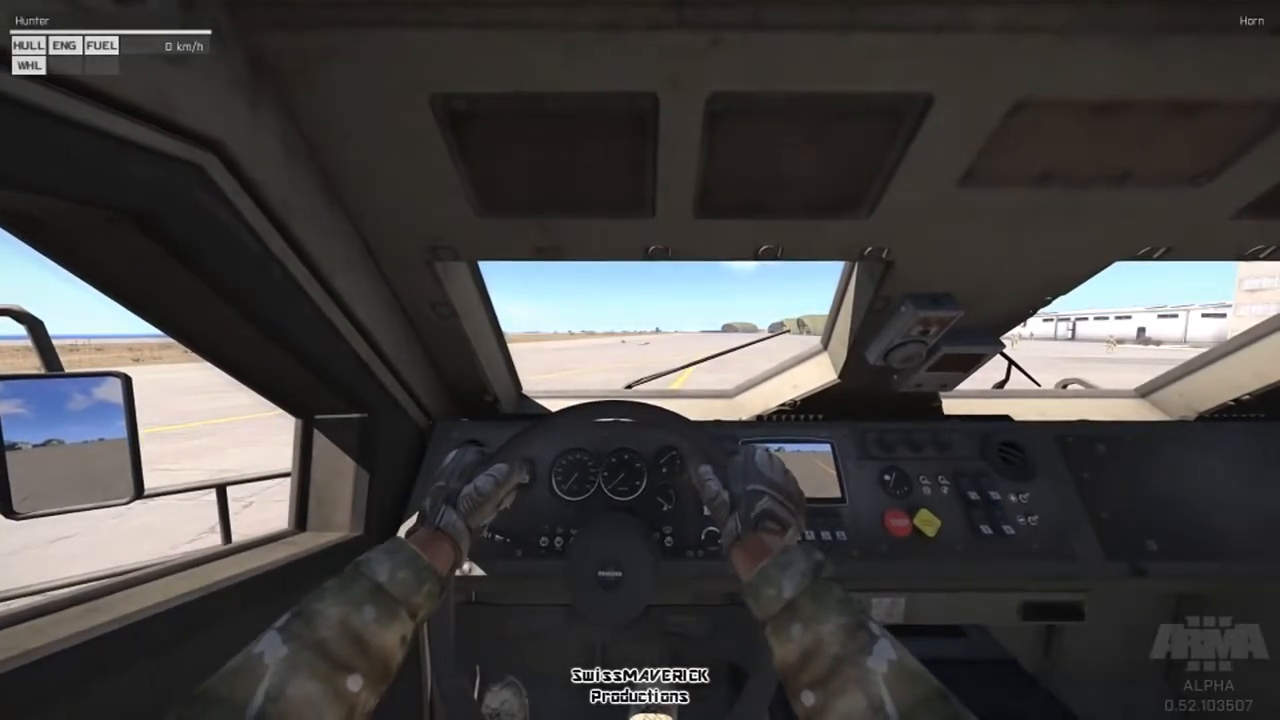
- Drive the Hunter forward along the airfield, steering it toward the bodies on the tarmac
key("w")
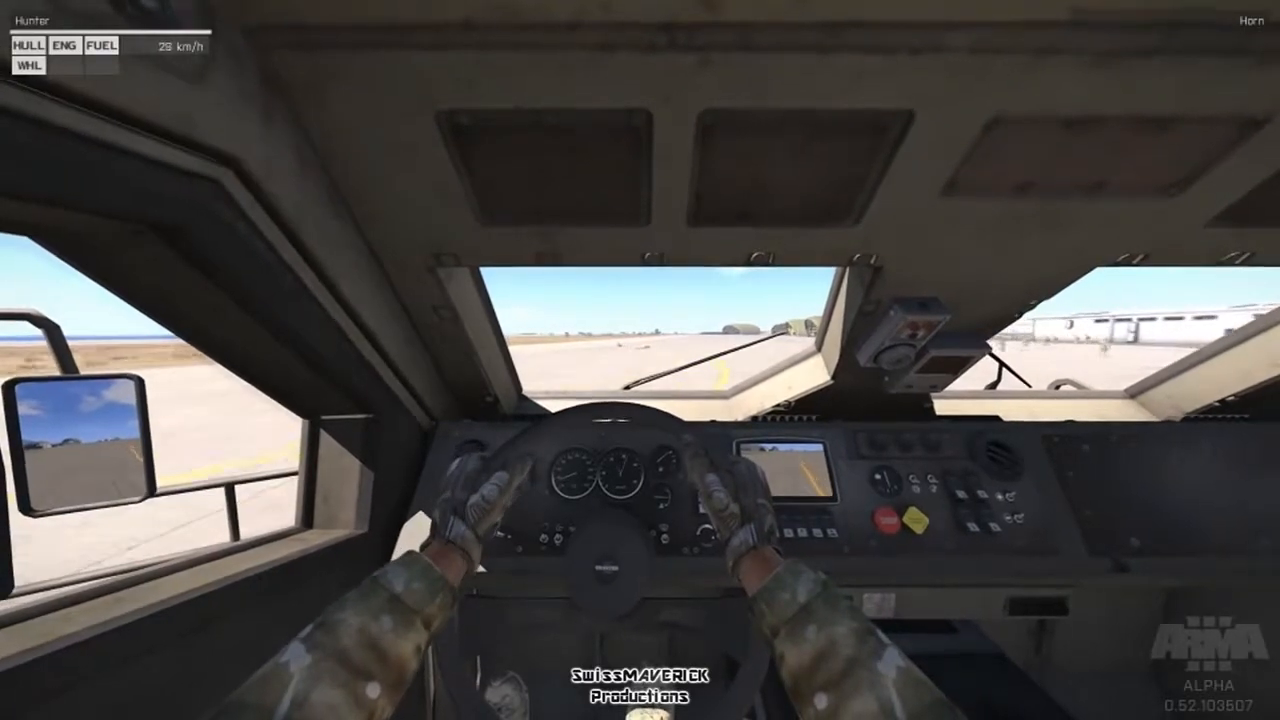
key("a")
key("w")
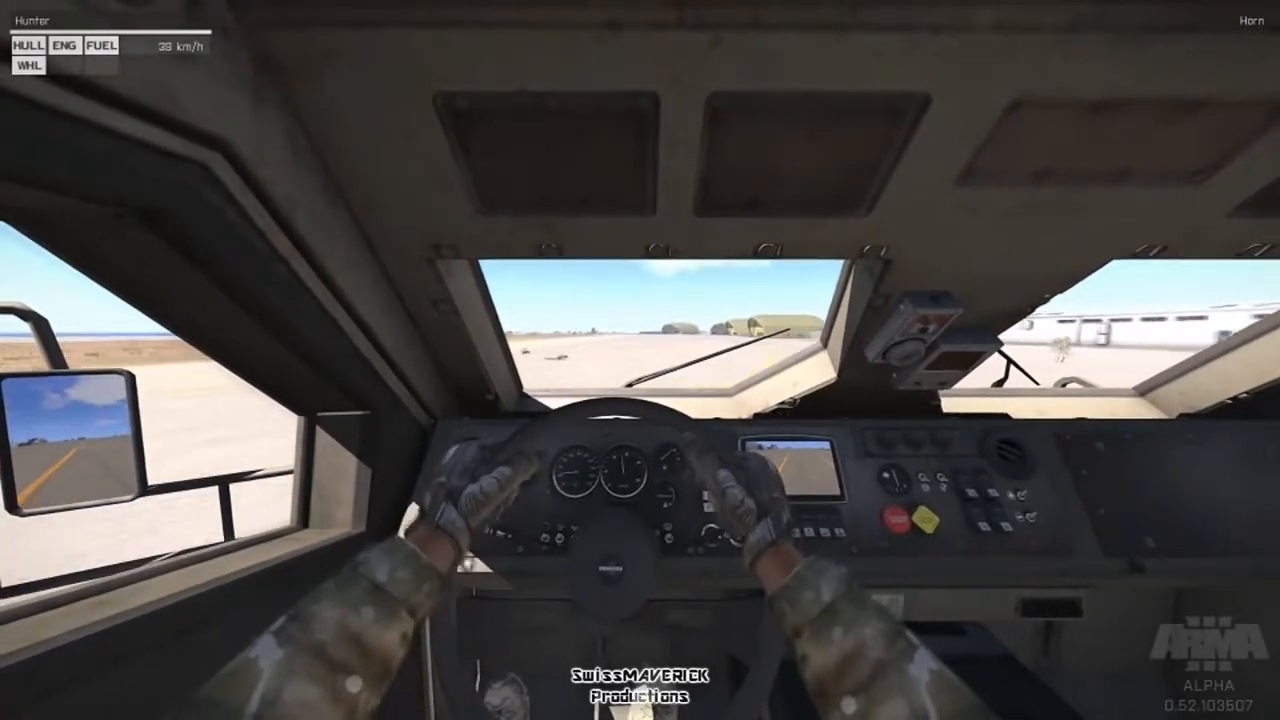
key("w")
key("d")
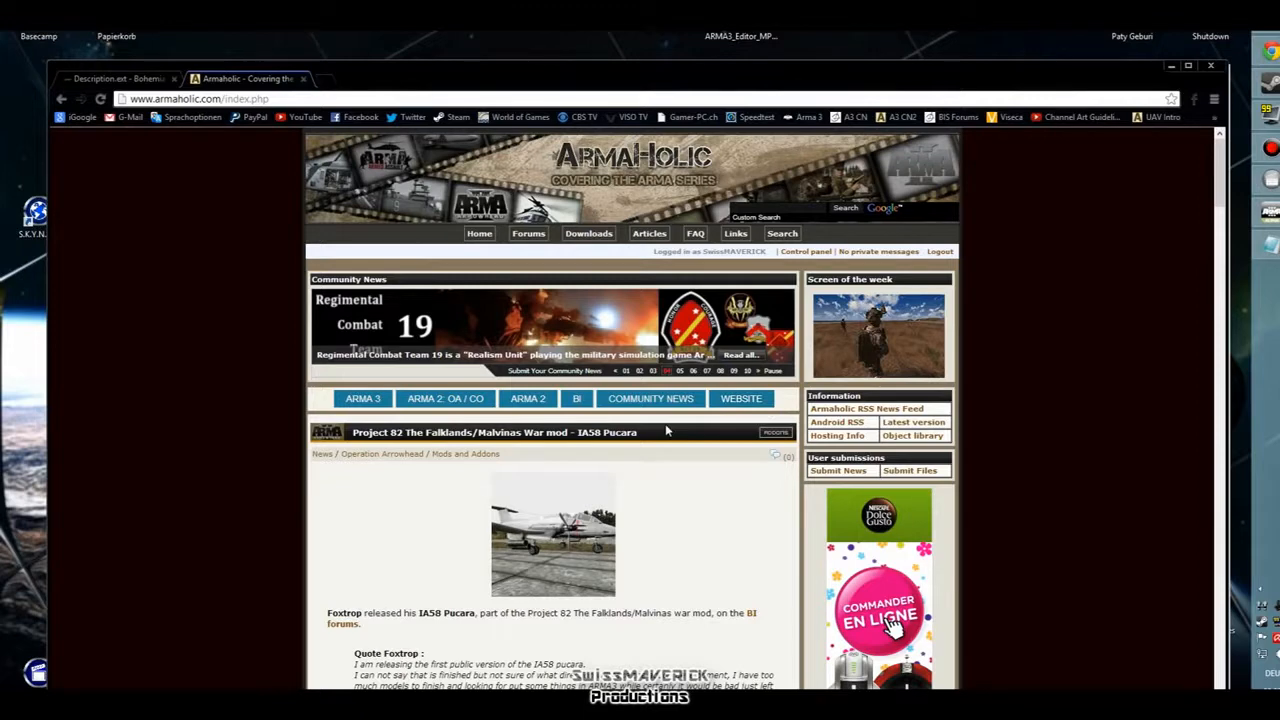
- In the browser, open Armaholic's Arma 3 Scripts section through the Downloads, Arma 3 and Editing categories
left_click(597, 234)
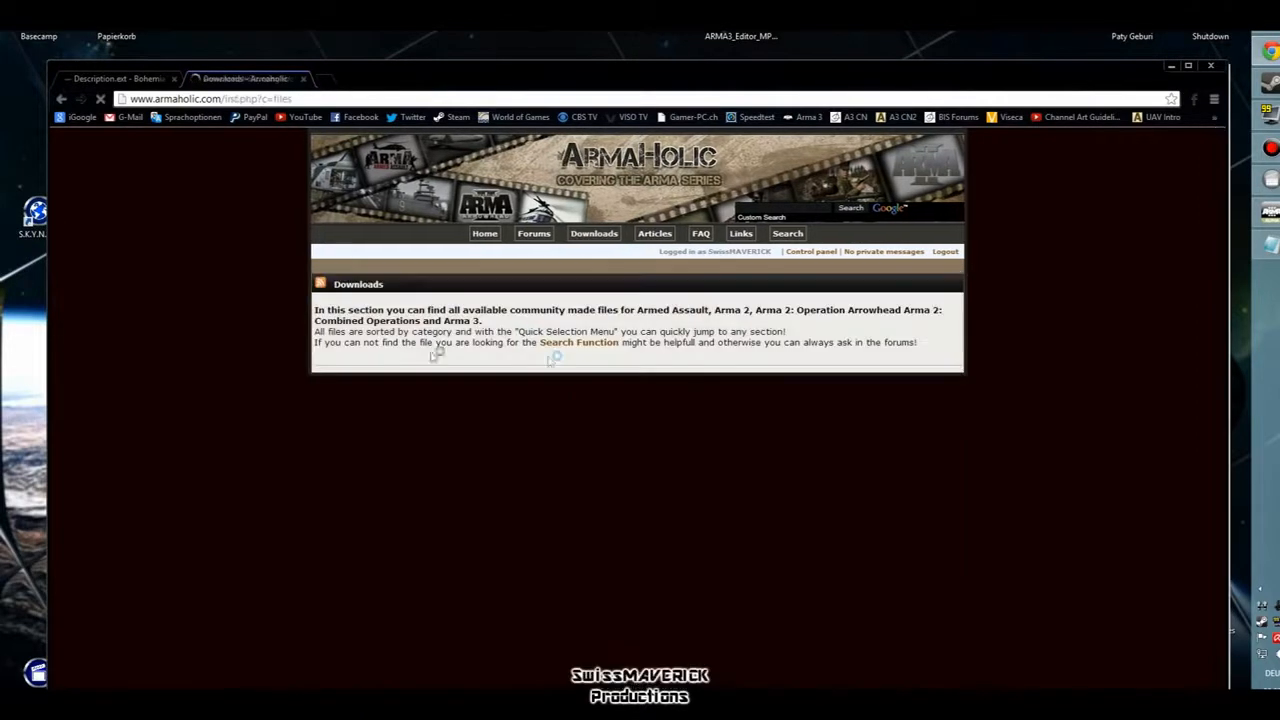
left_click(590, 532)
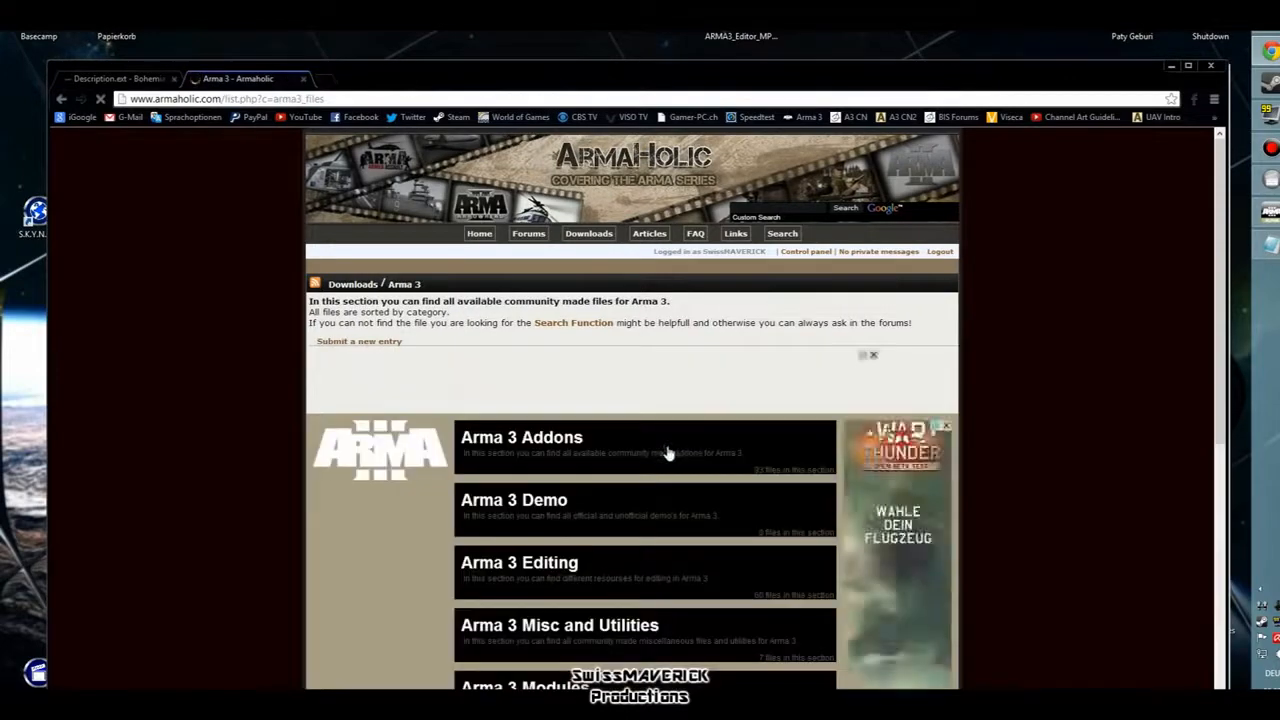
scroll(700, 440, "down", 3)
scroll(661, 258, "up", 1)
scroll(661, 253, "up", 1)
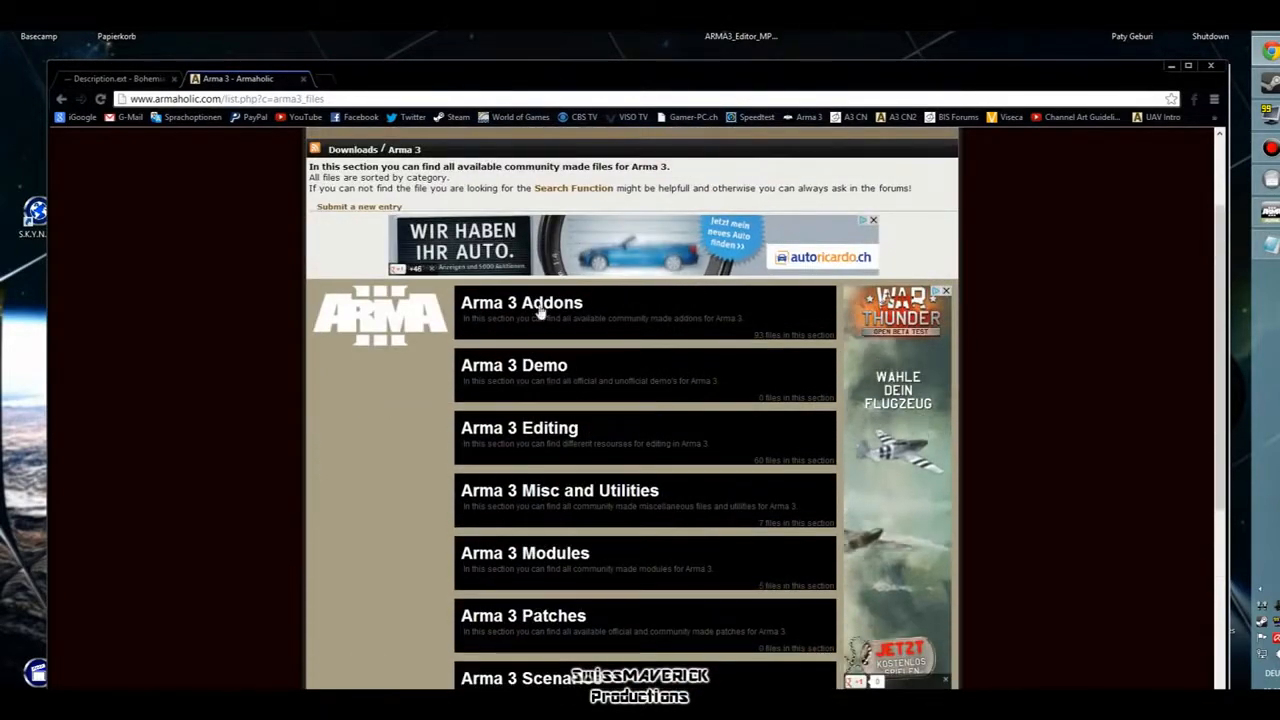
left_click(543, 443)
scroll(543, 443, "down", 3)
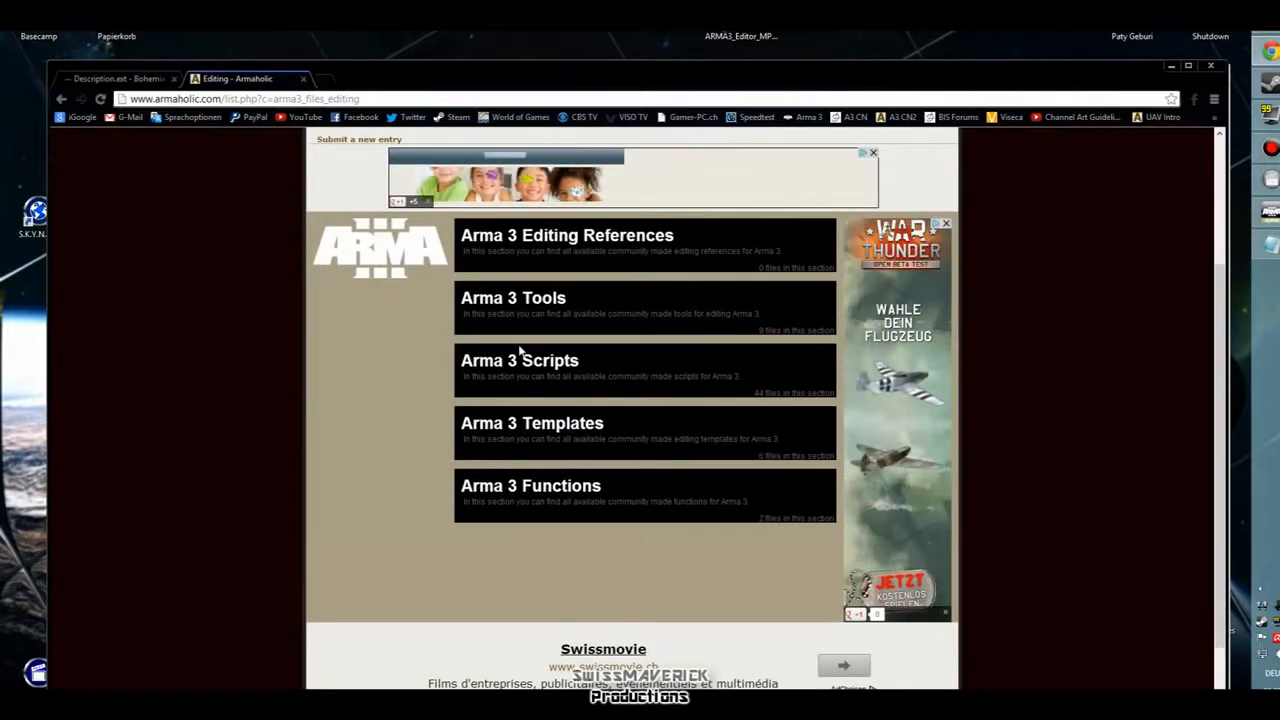
left_click(493, 372)
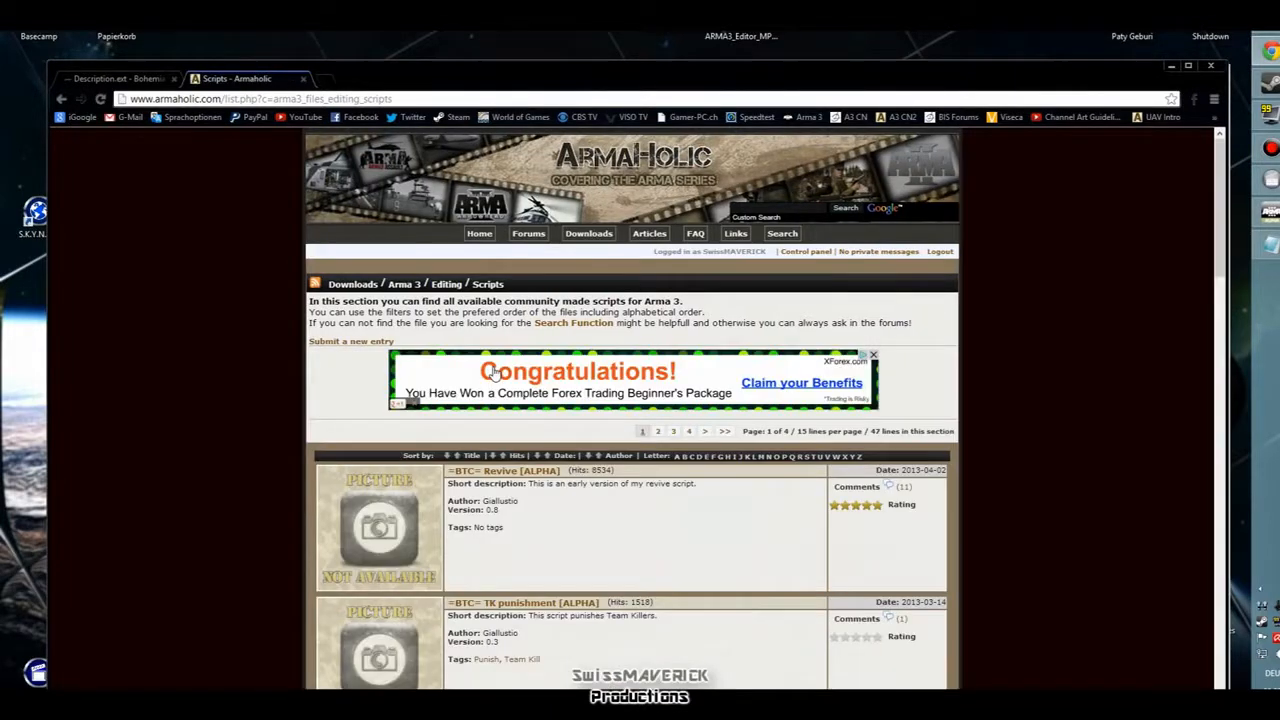
- Look through pages 1 and 2 of the Arma 3 script listings for a revive script
scroll(667, 389, "down", 1)
scroll(667, 389, "down", 6)
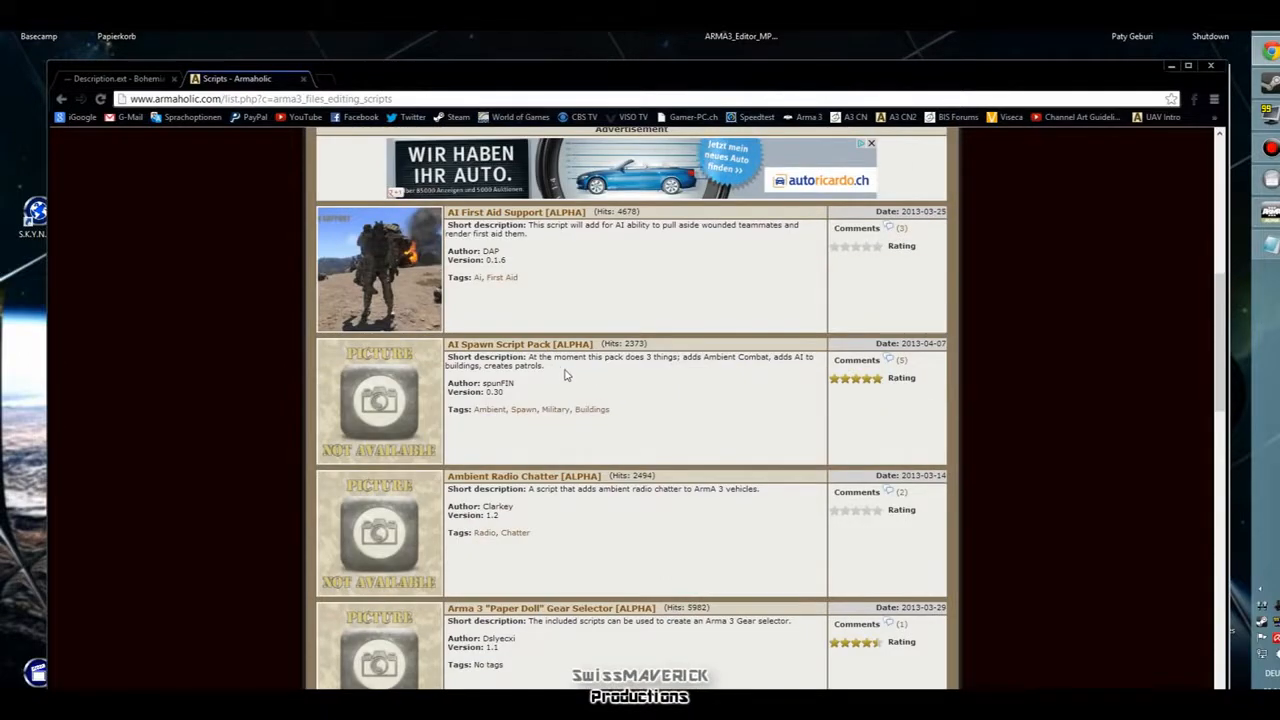
scroll(563, 374, "down", 3)
scroll(556, 388, "down", 16)
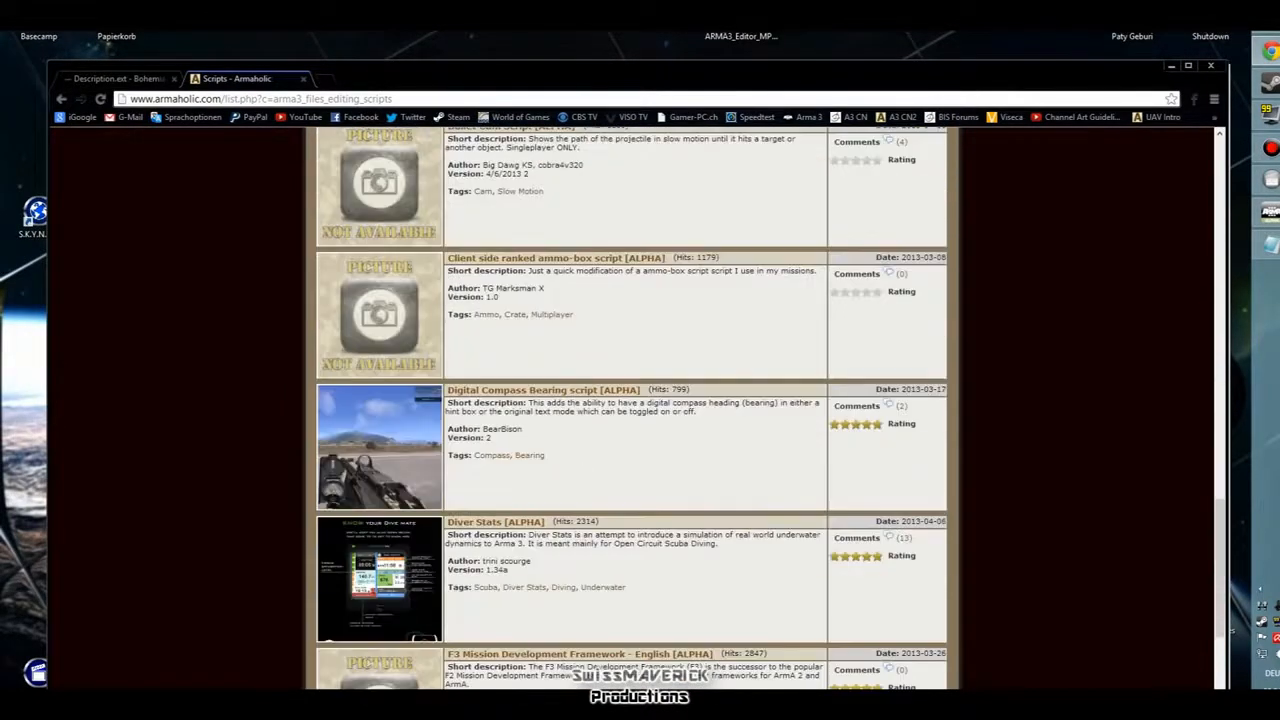
scroll(602, 539, "down", 4)
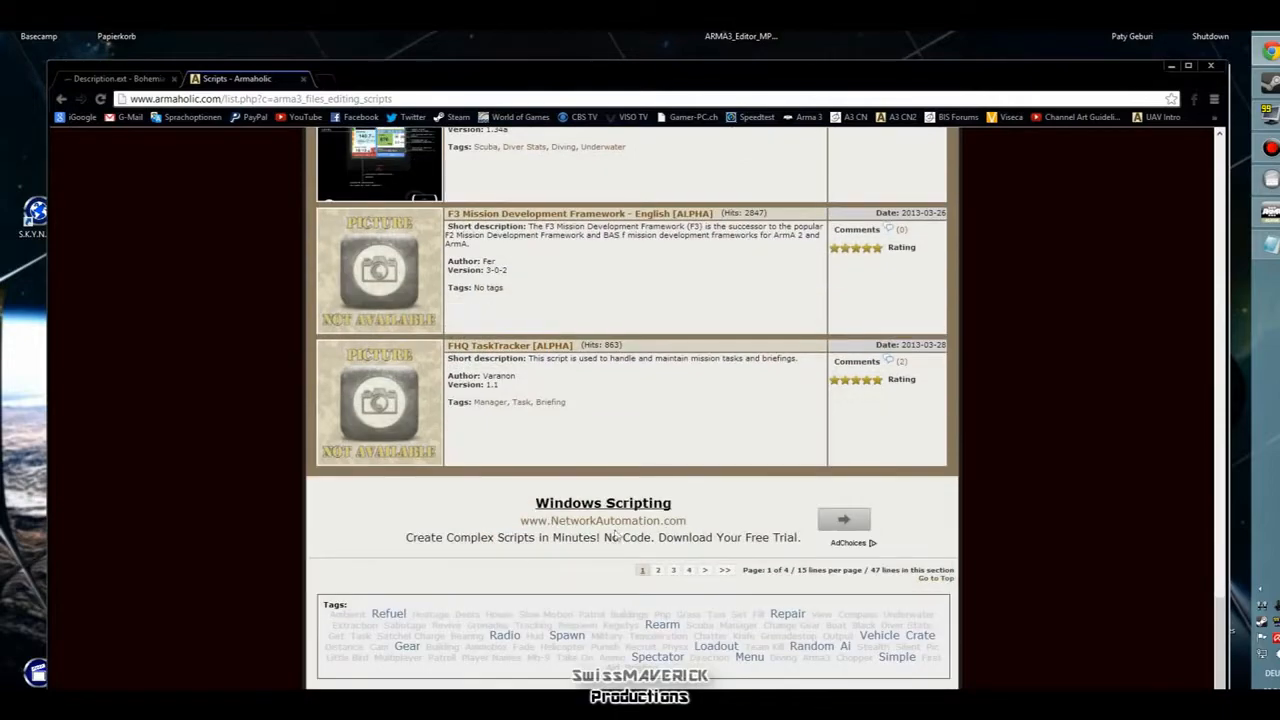
left_click(658, 572)
scroll(600, 525, "down", 9)
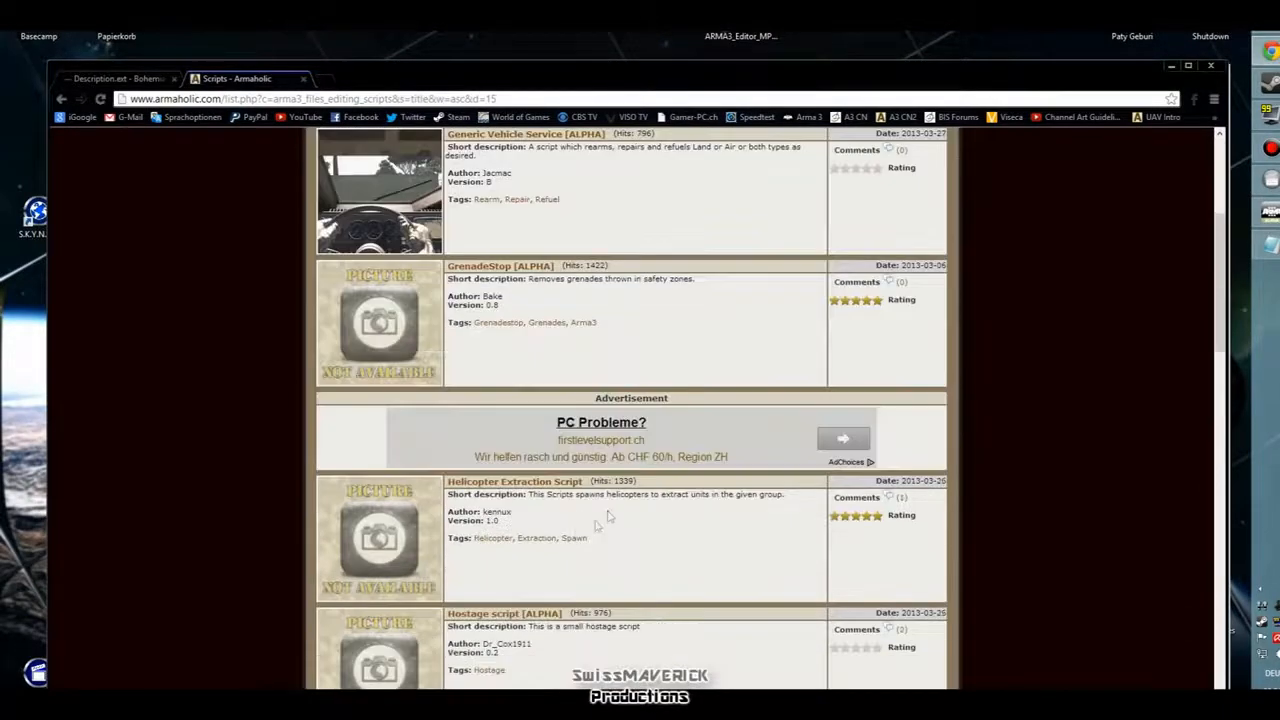
scroll(610, 515, "down", 10)
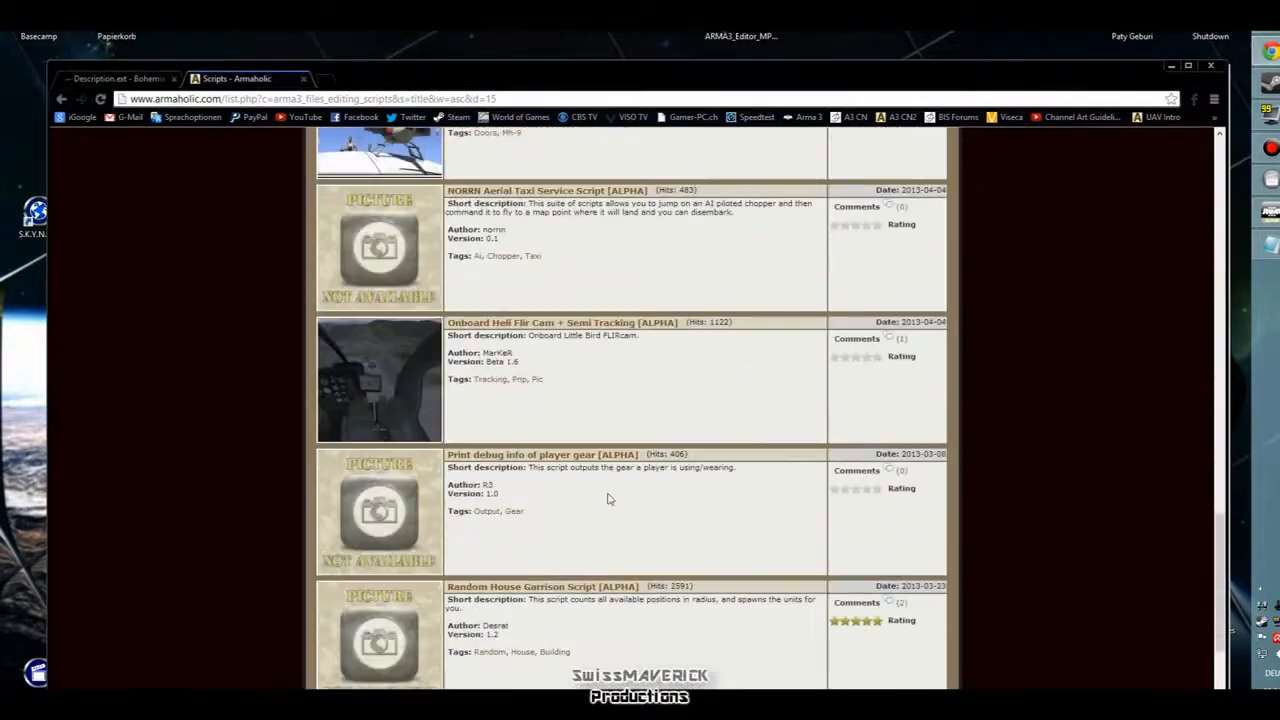
scroll(607, 498, "down", 1)
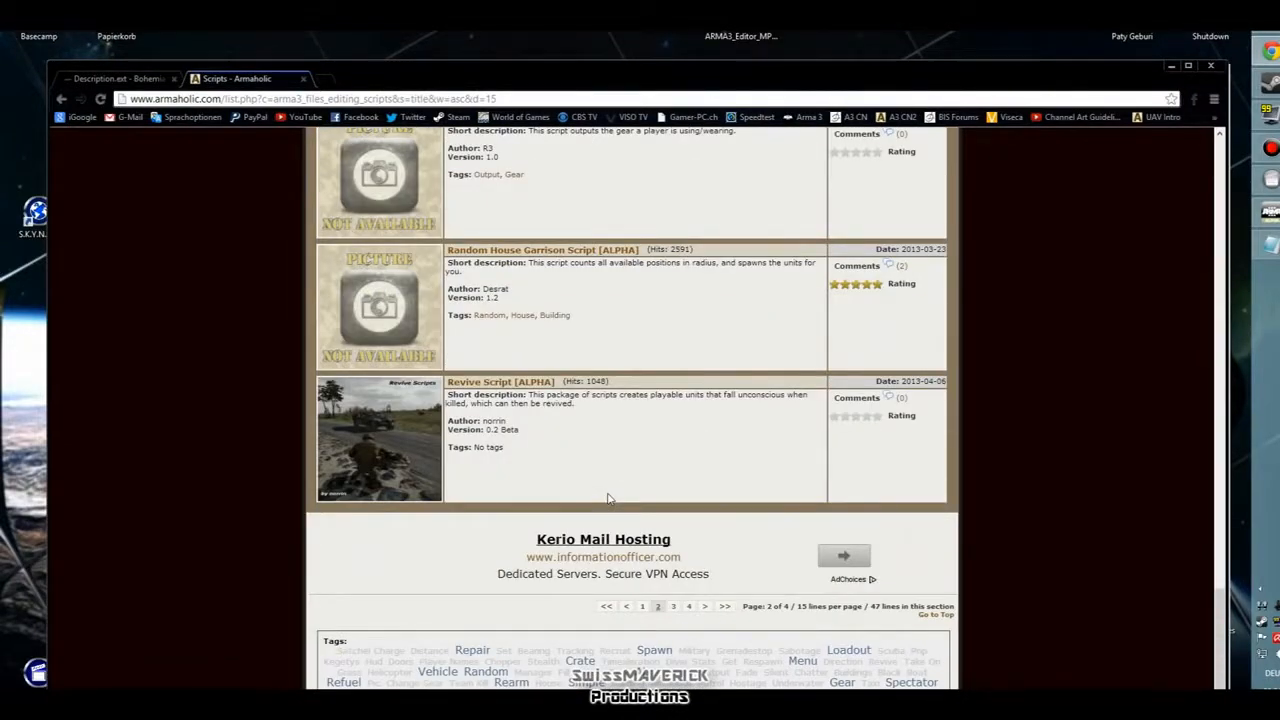
- Open the Revive Script [ALPHA] entry and read its description, features, known issues and credits
left_click(529, 388)
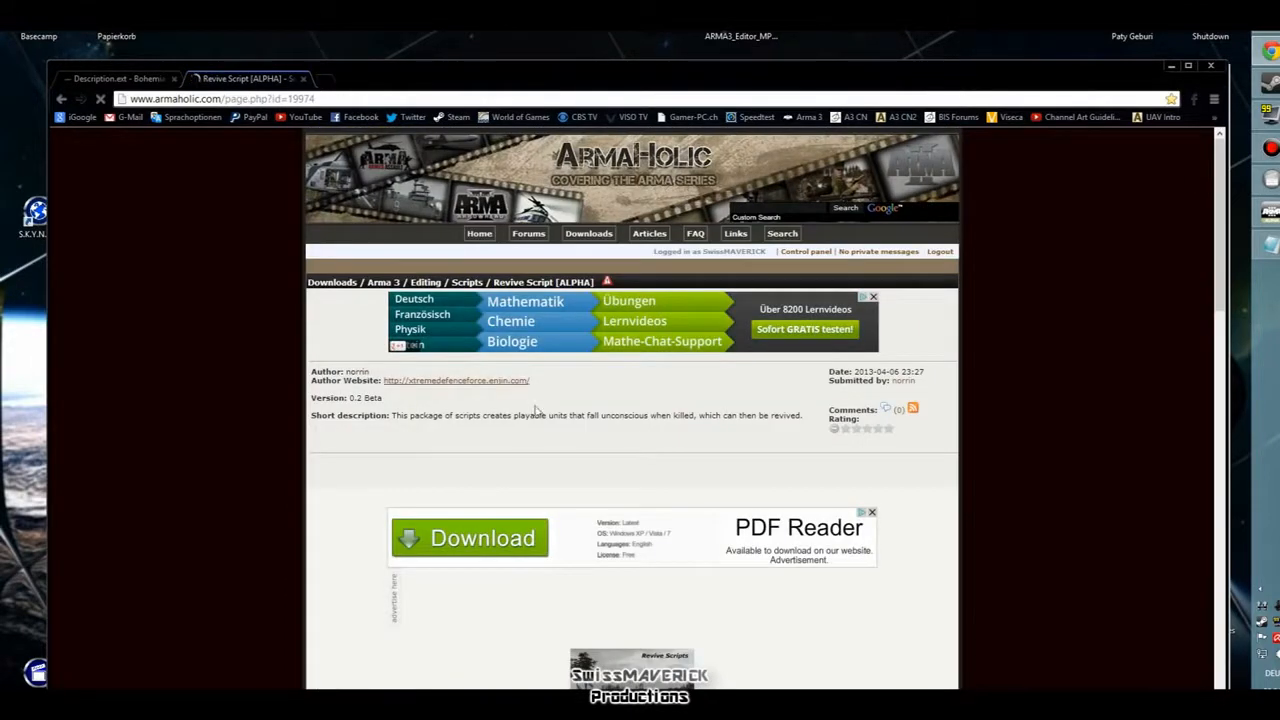
scroll(800, 553, "down", 2)
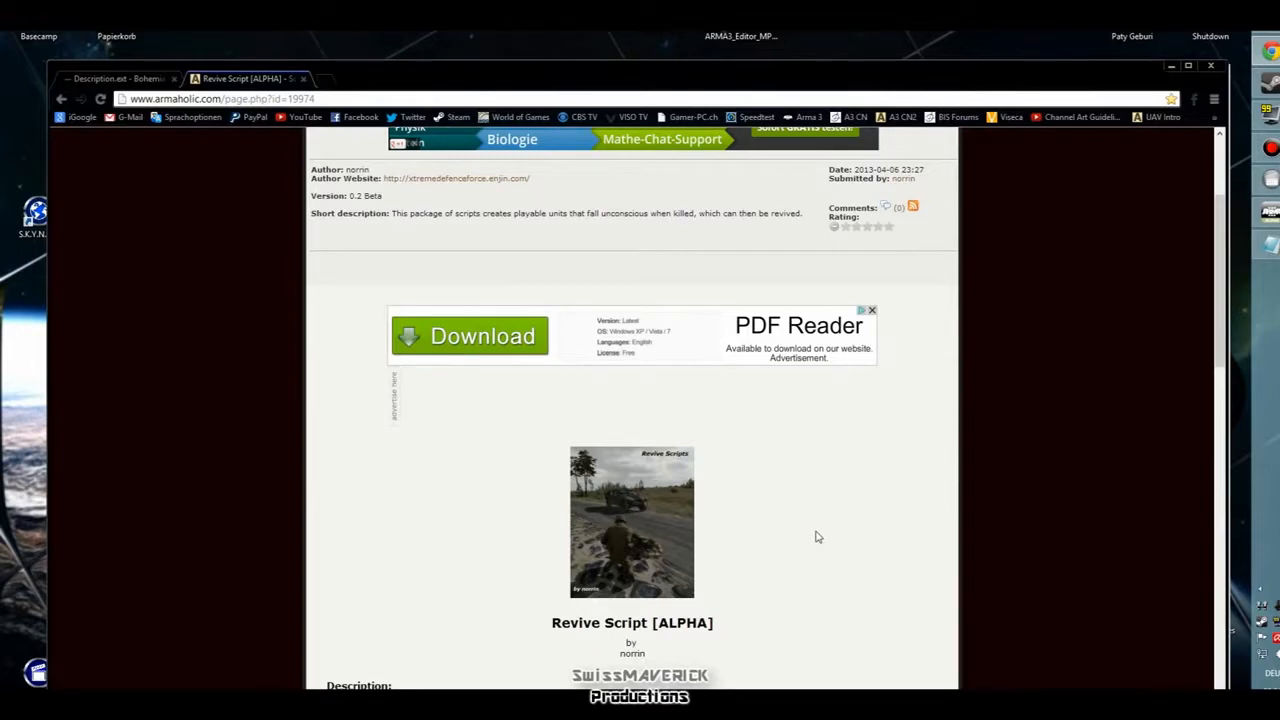
scroll(840, 545, "down", 1)
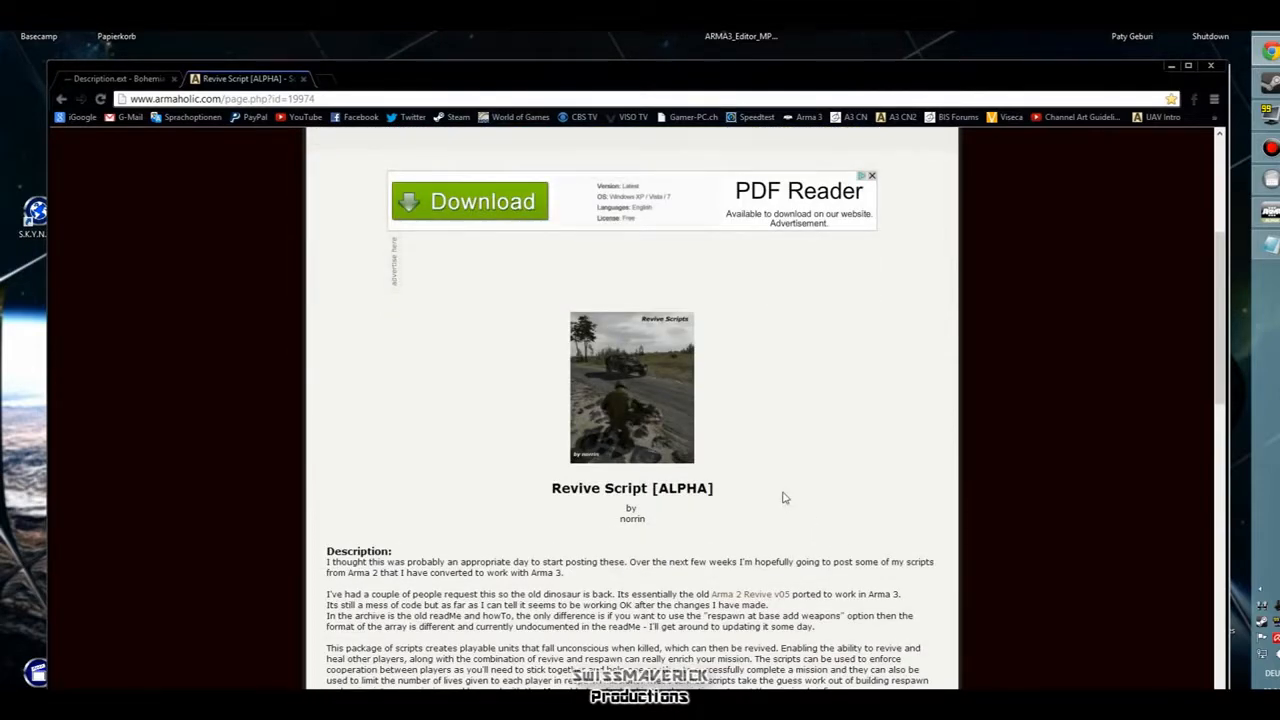
scroll(784, 497, "down", 5)
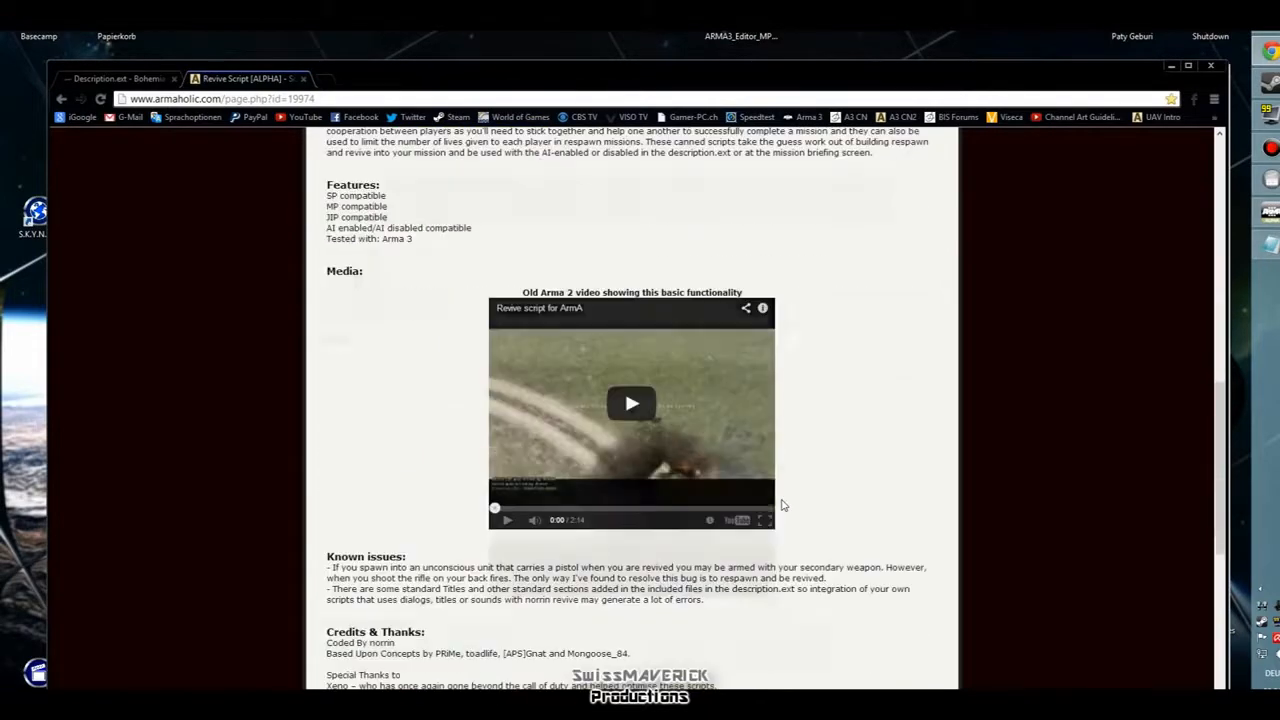
scroll(926, 503, "down", 2)
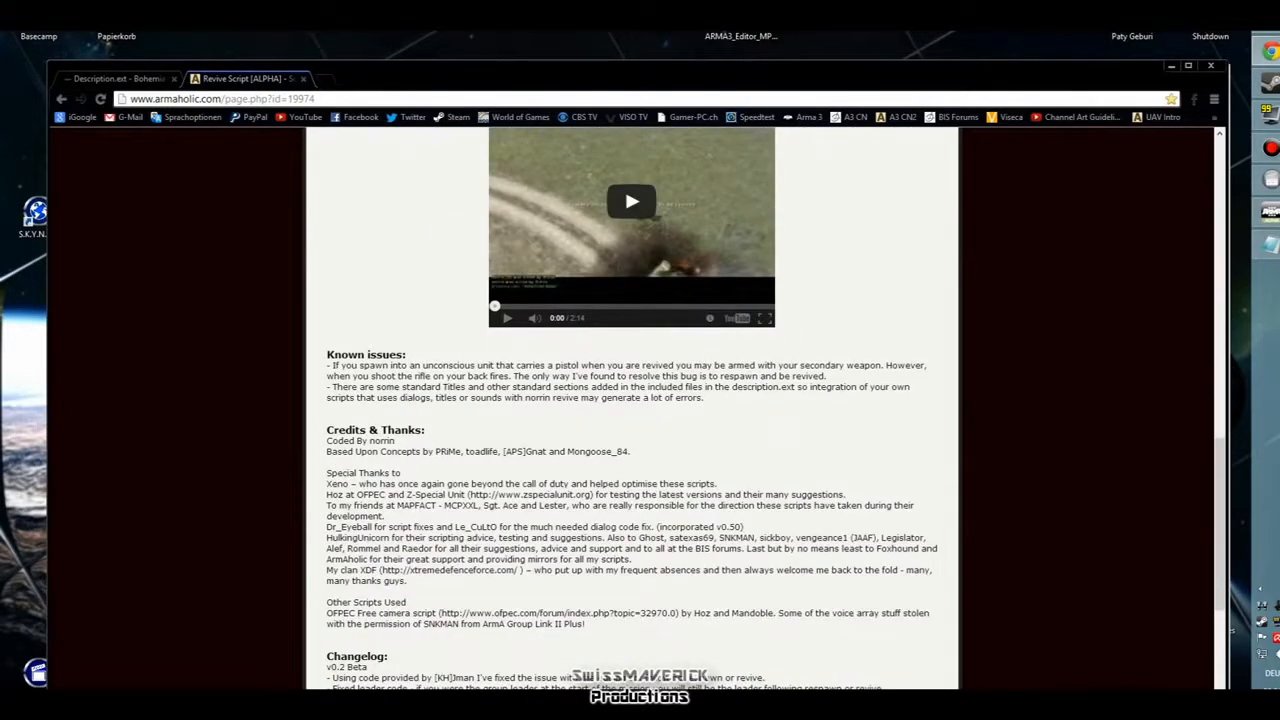
scroll(793, 419, "up", 4)
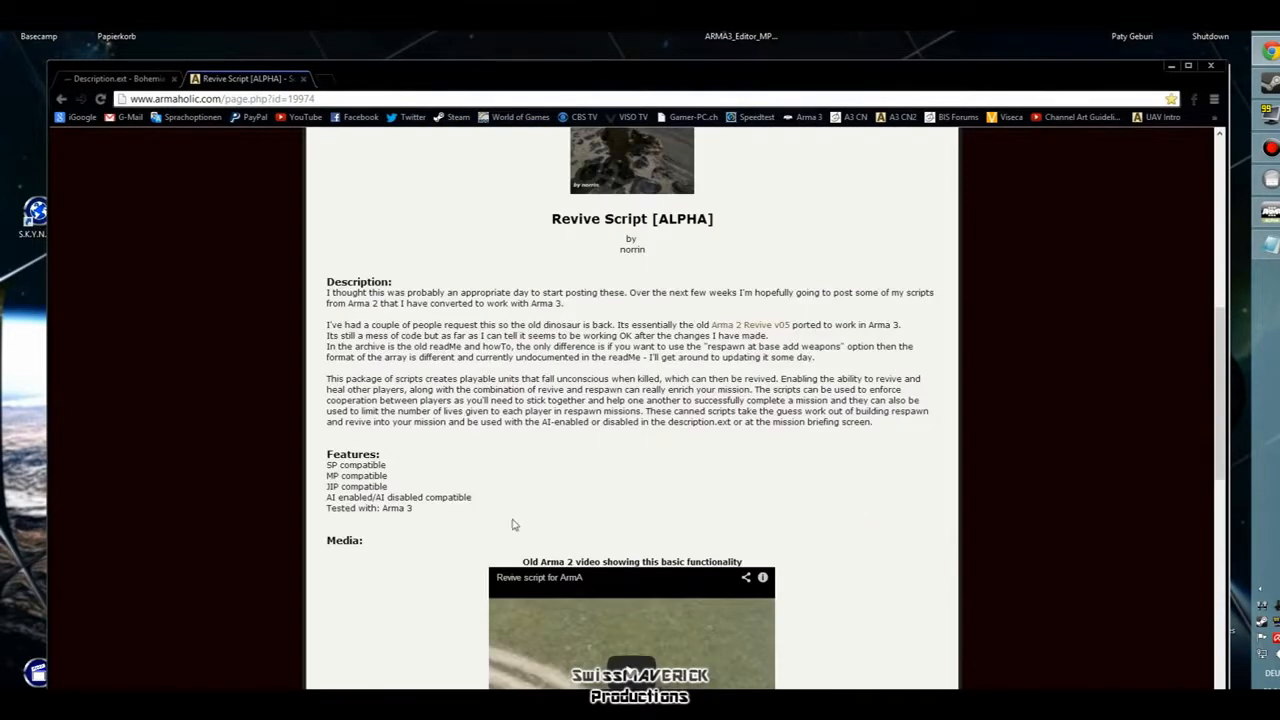
scroll(513, 524, "down", 1)
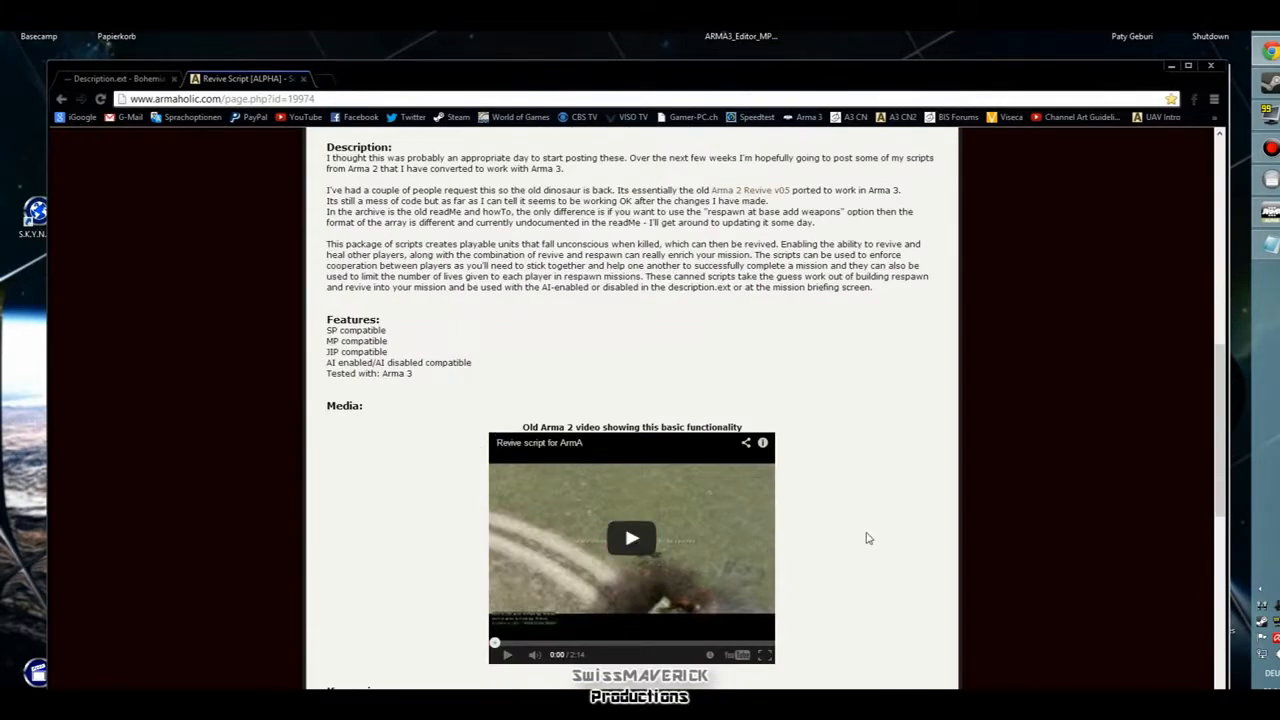
- Read the remainder of the Revive Script [ALPHA] page, covering its media, known issues, credits and changelog
scroll(840, 536, "down", 2)
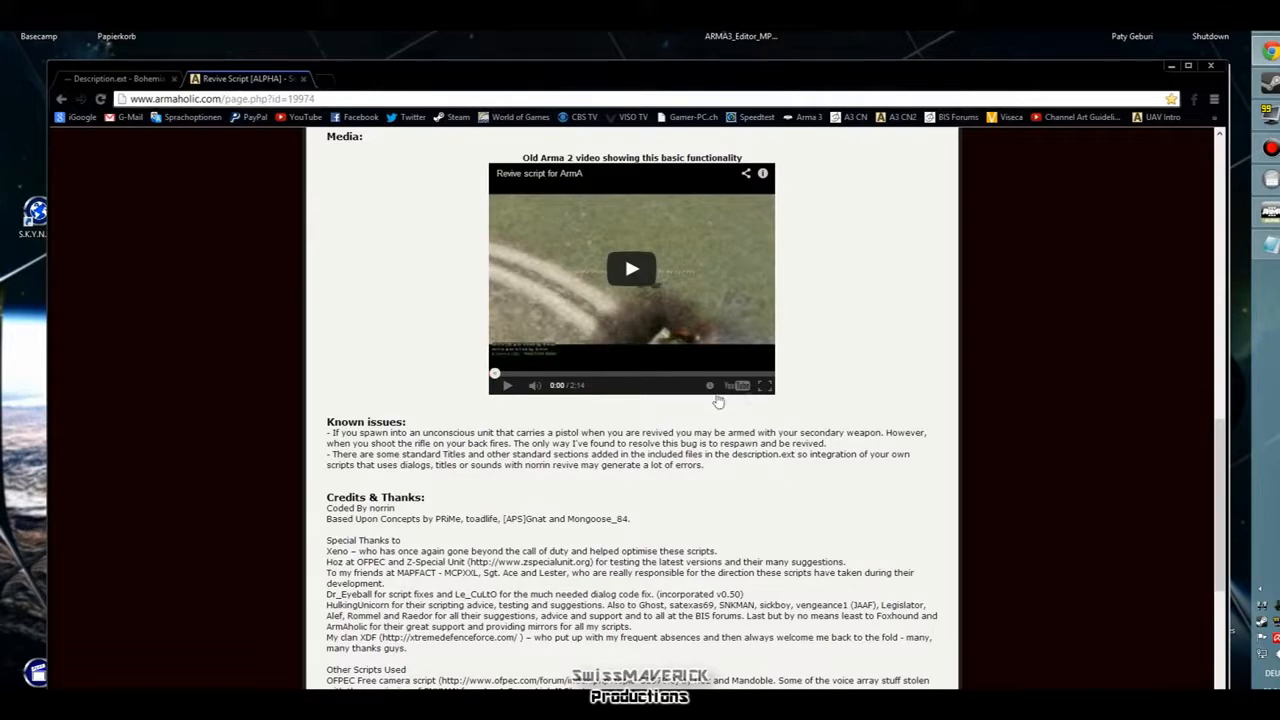
scroll(698, 420, "down", 1)
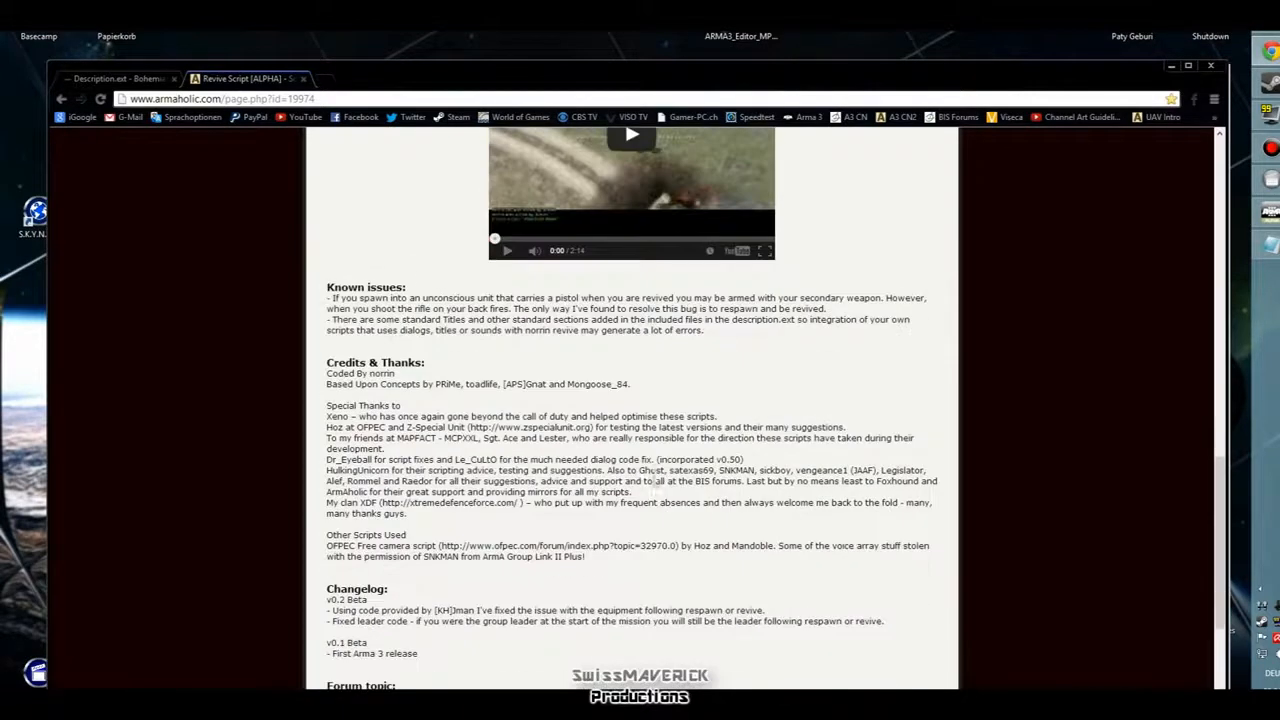
scroll(669, 453, "down", 2)
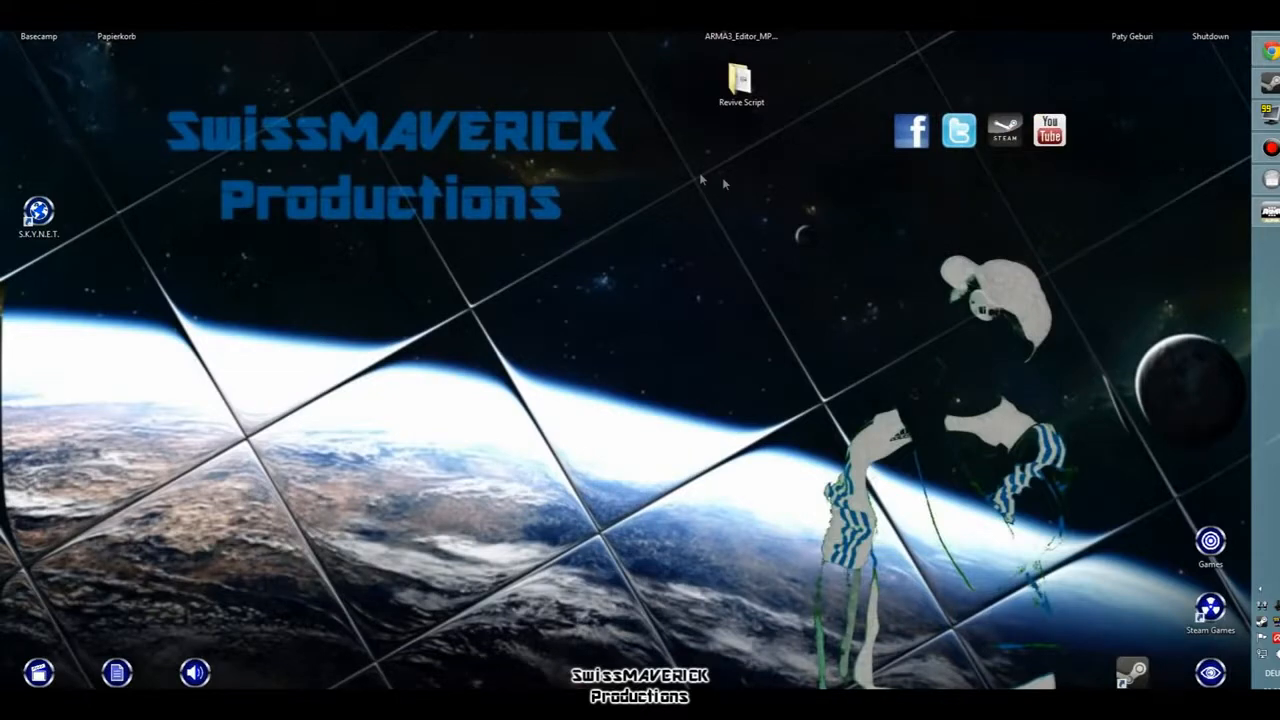
- Open the revive_readMe document from the desktop's Revive Script folder and look through it as far as the REVIVE OPTIONS section
double_click(741, 92)
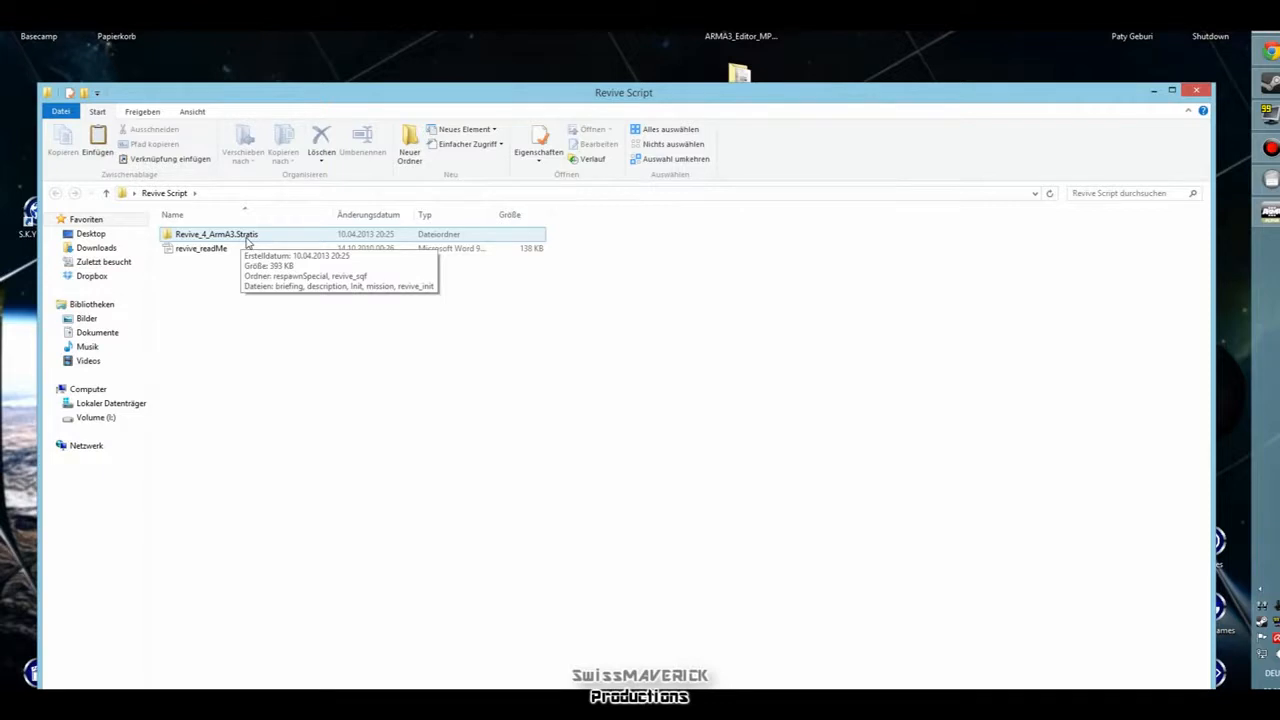
double_click(197, 251)
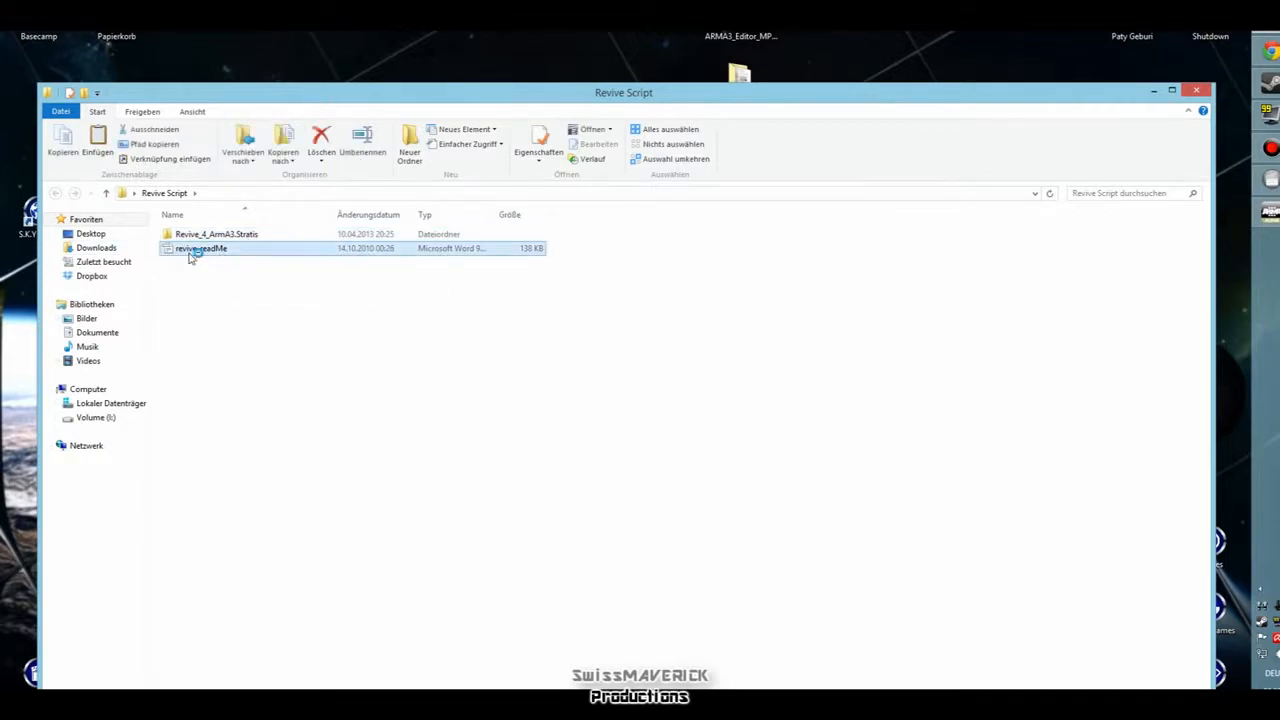
scroll(650, 470, "down", 10)
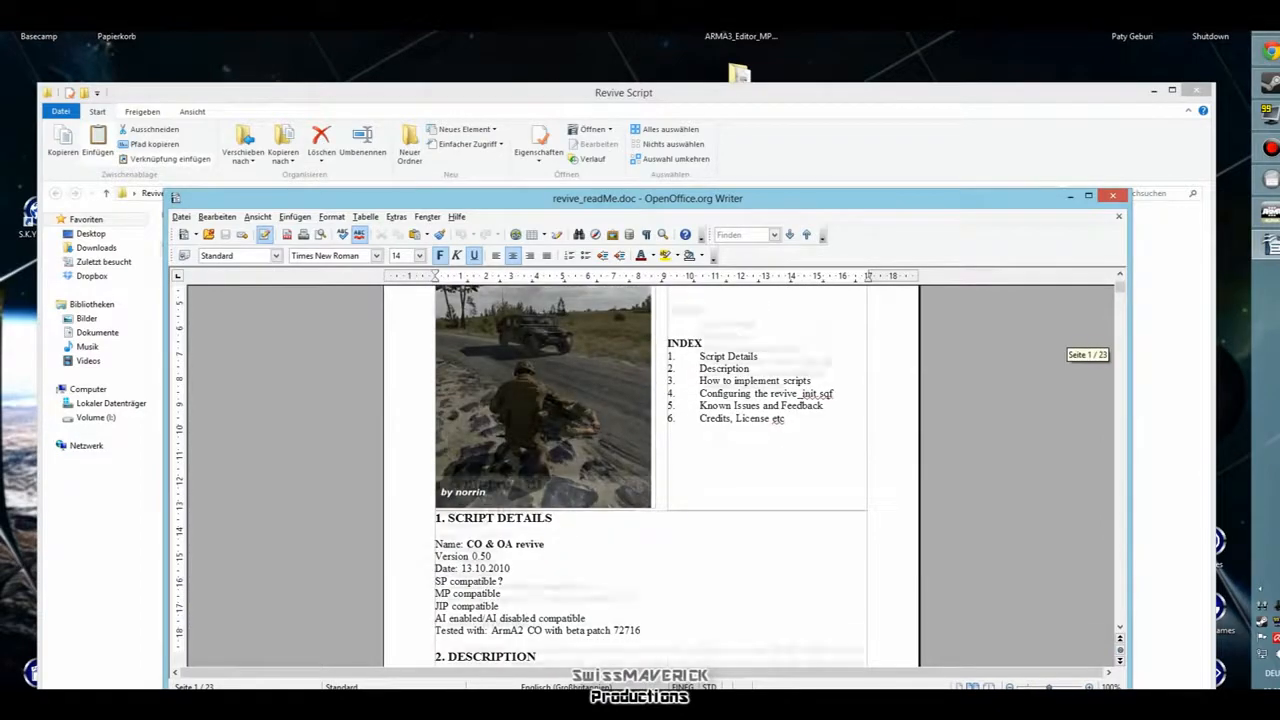
left_click_drag(642, 212, 588, 146)
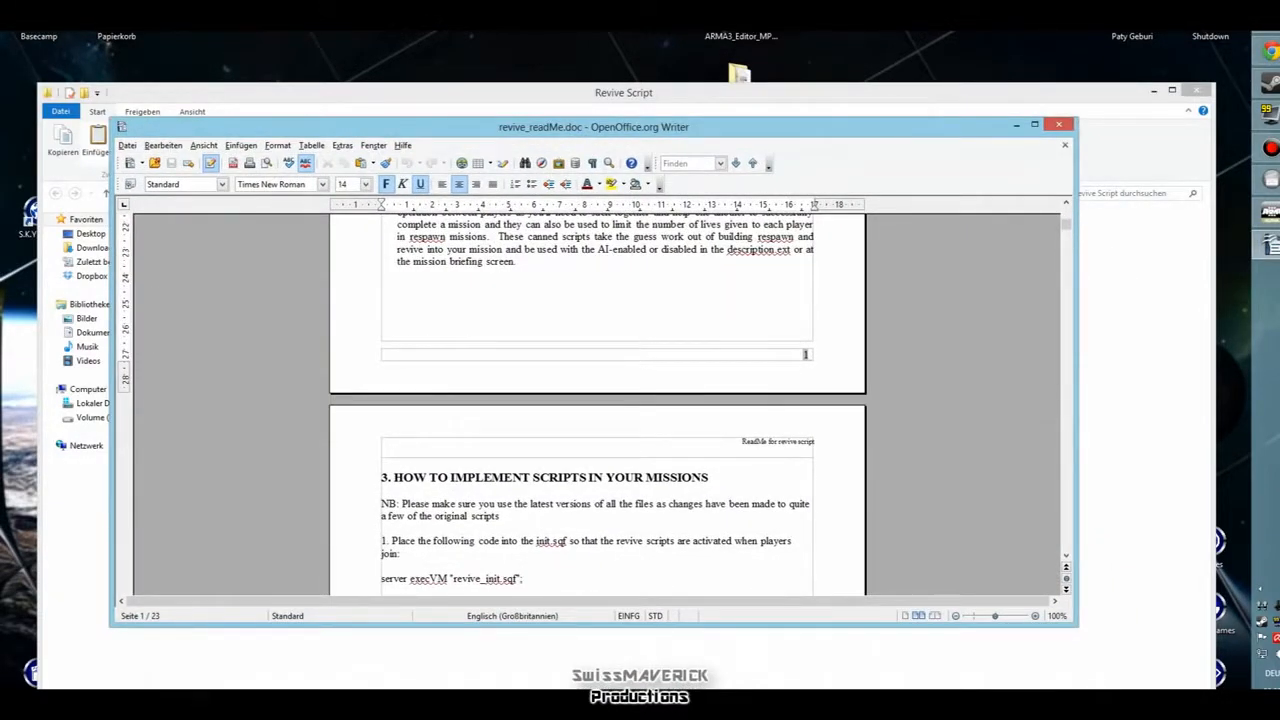
scroll(597, 407, "up", 3)
scroll(597, 400, "down", 7)
scroll(597, 400, "down", 12)
scroll(597, 400, "down", 14)
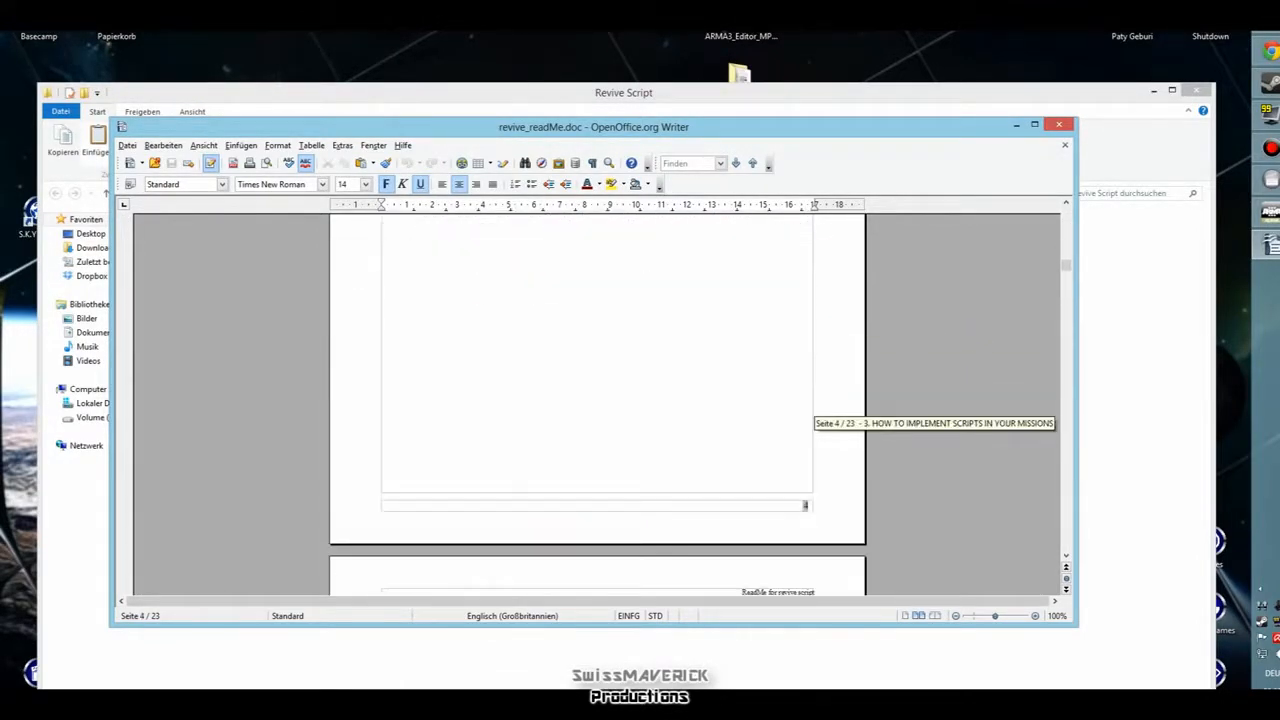
scroll(597, 400, "down", 7)
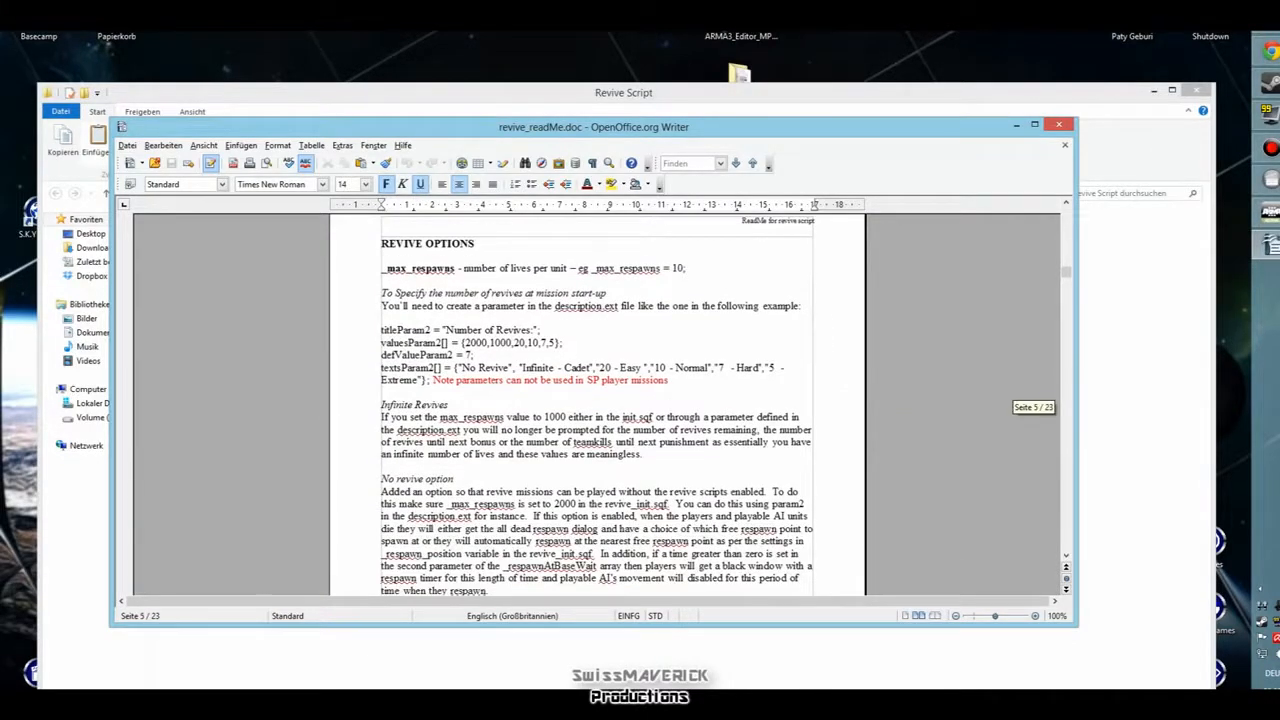
- Review the readme's revive_init.sqf configuration and script implementation sections, going back to page 2, and close the document
scroll(597, 400, "down", 1)
scroll(597, 400, "up", 10)
scroll(597, 400, "up", 6)
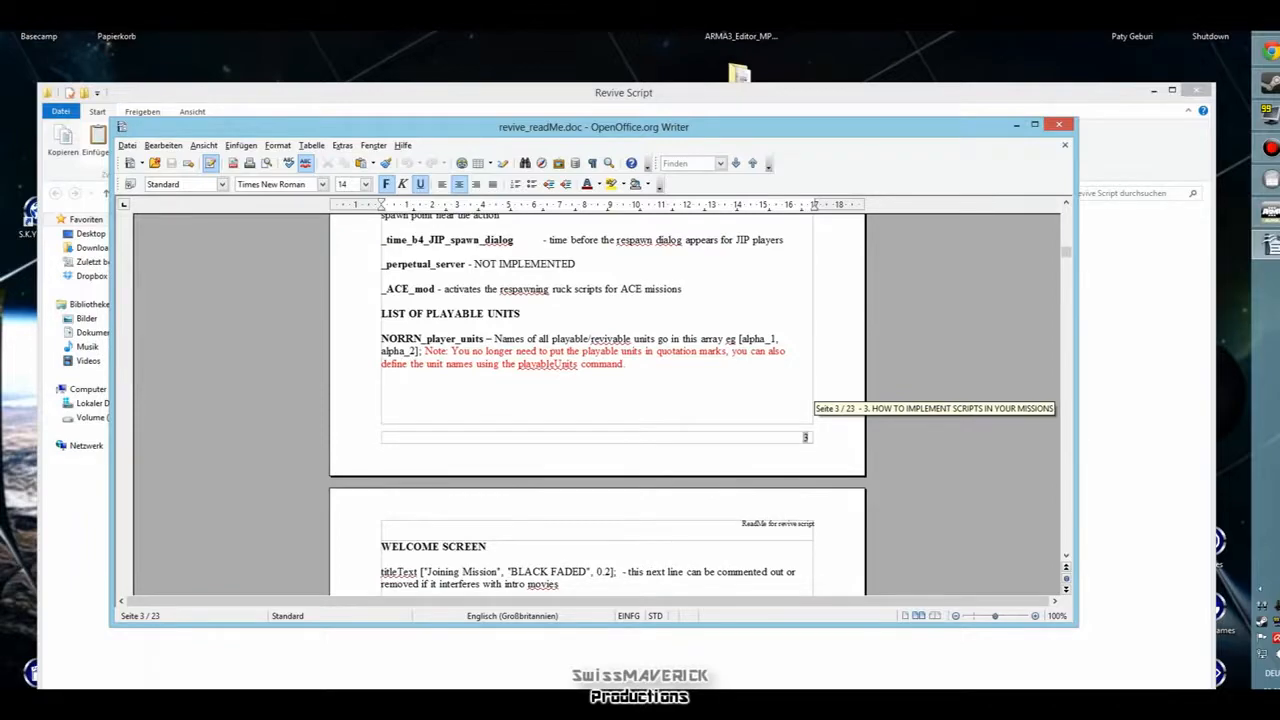
scroll(597, 400, "up", 6)
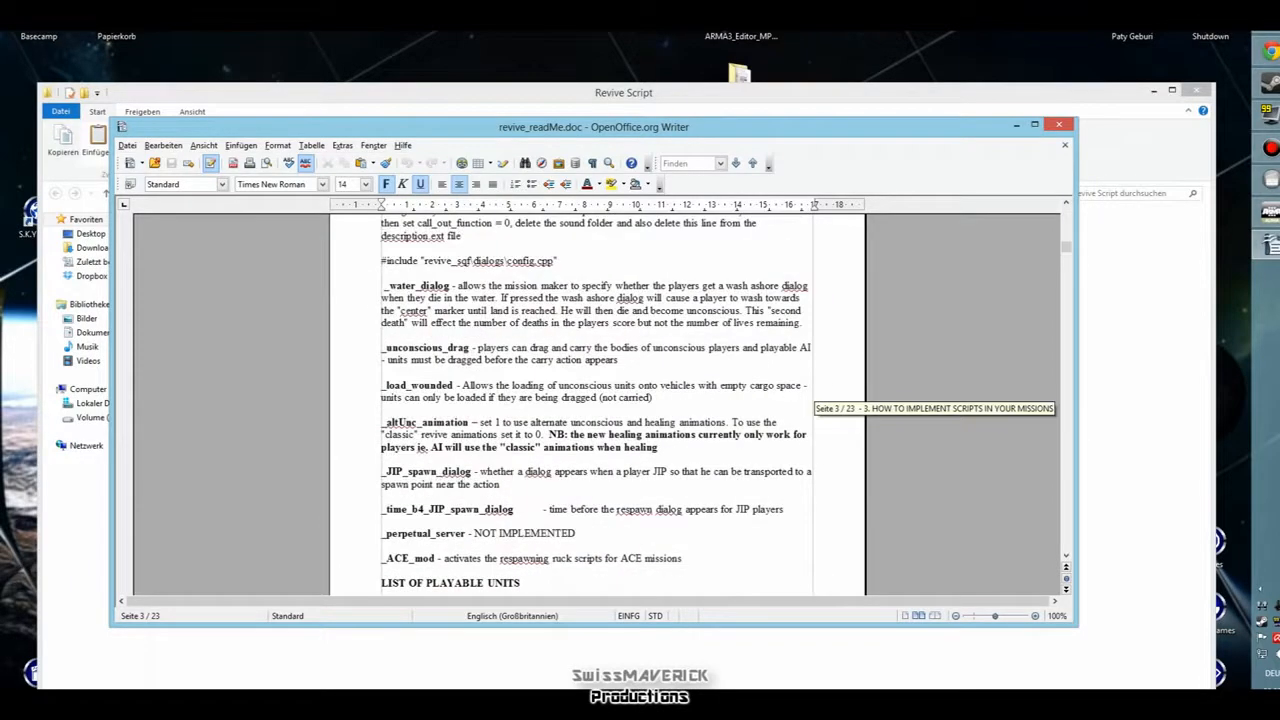
scroll(435, 320, "up", 6)
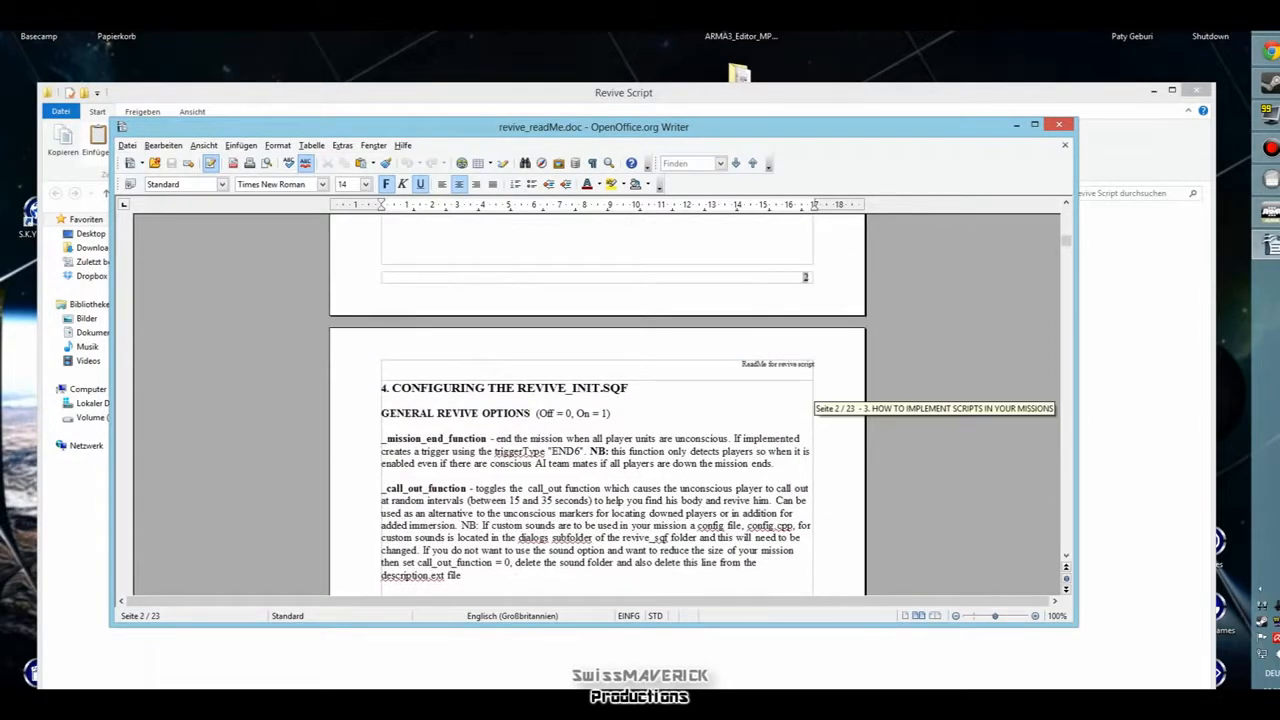
scroll(669, 391, "up", 4)
scroll(597, 400, "up", 6)
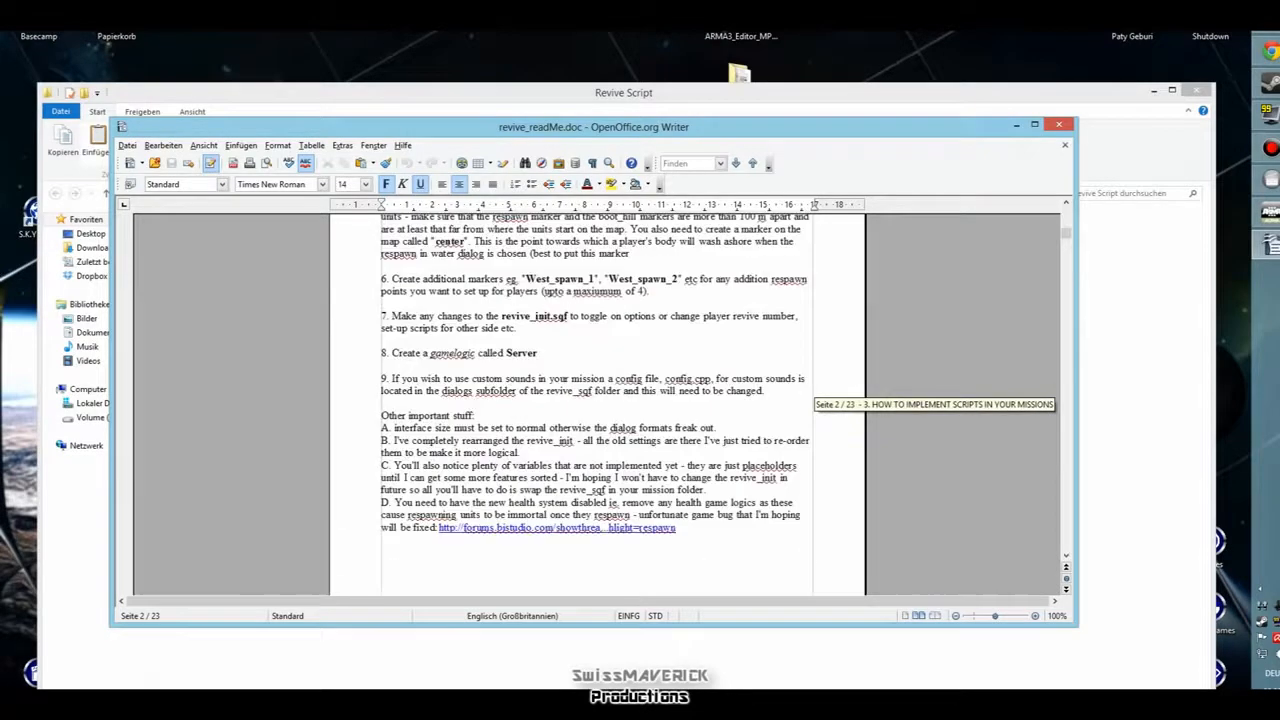
left_click(1066, 125)
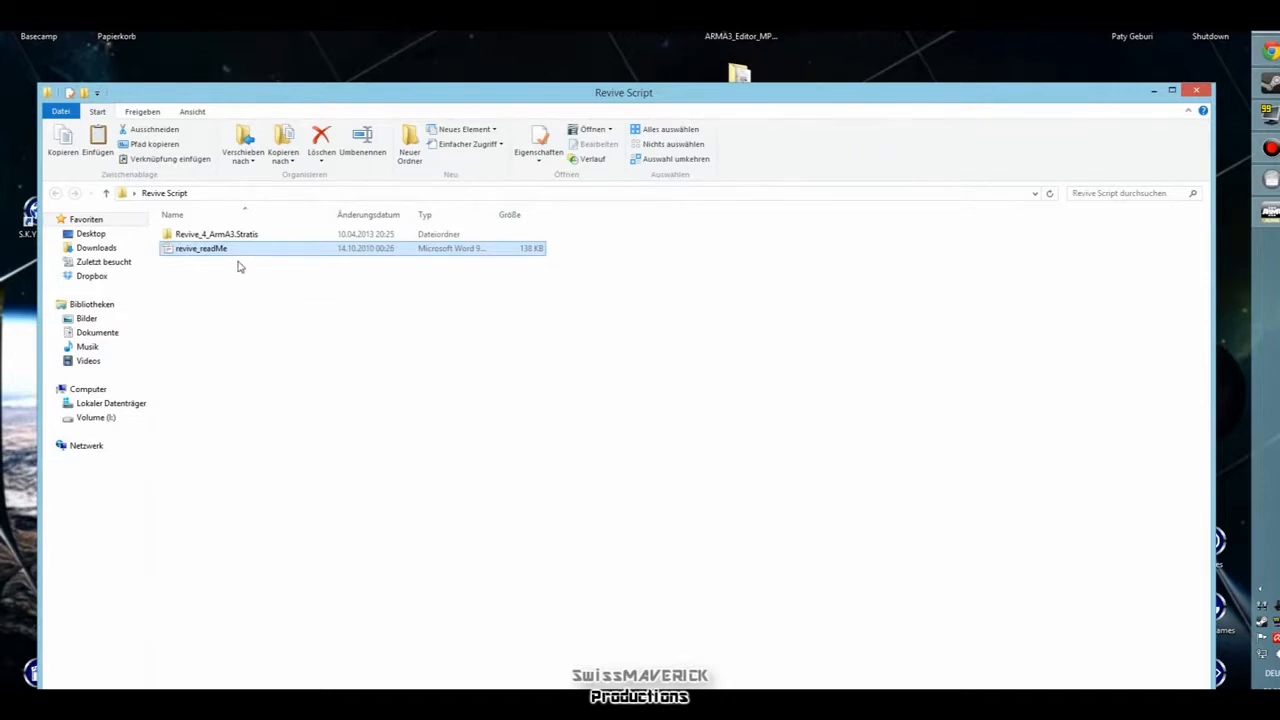
- Place the Revive_4_ArmA3.Stratis folder from Revive Script into the Arma 3 Alpha profile's MPMissions folder
left_click(175, 236, "shift")
double_click(200, 236)
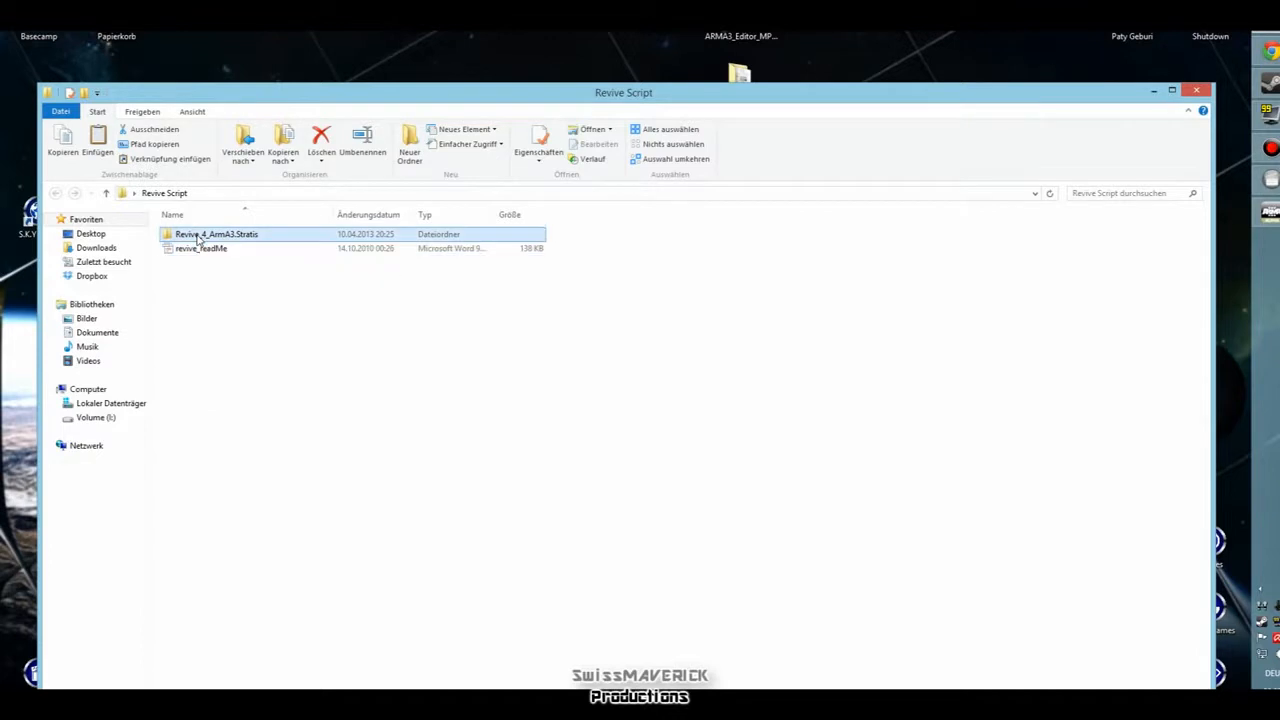
key("BackSpace")
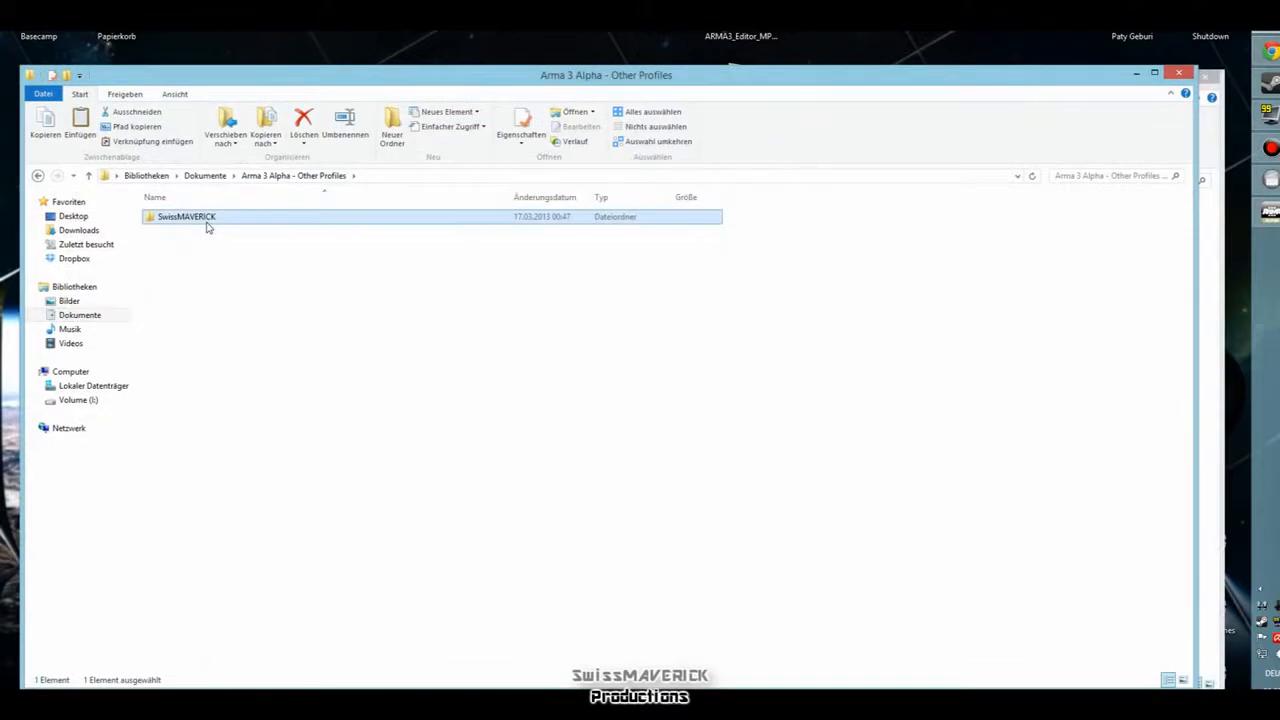
double_click(208, 223)
double_click(190, 230)
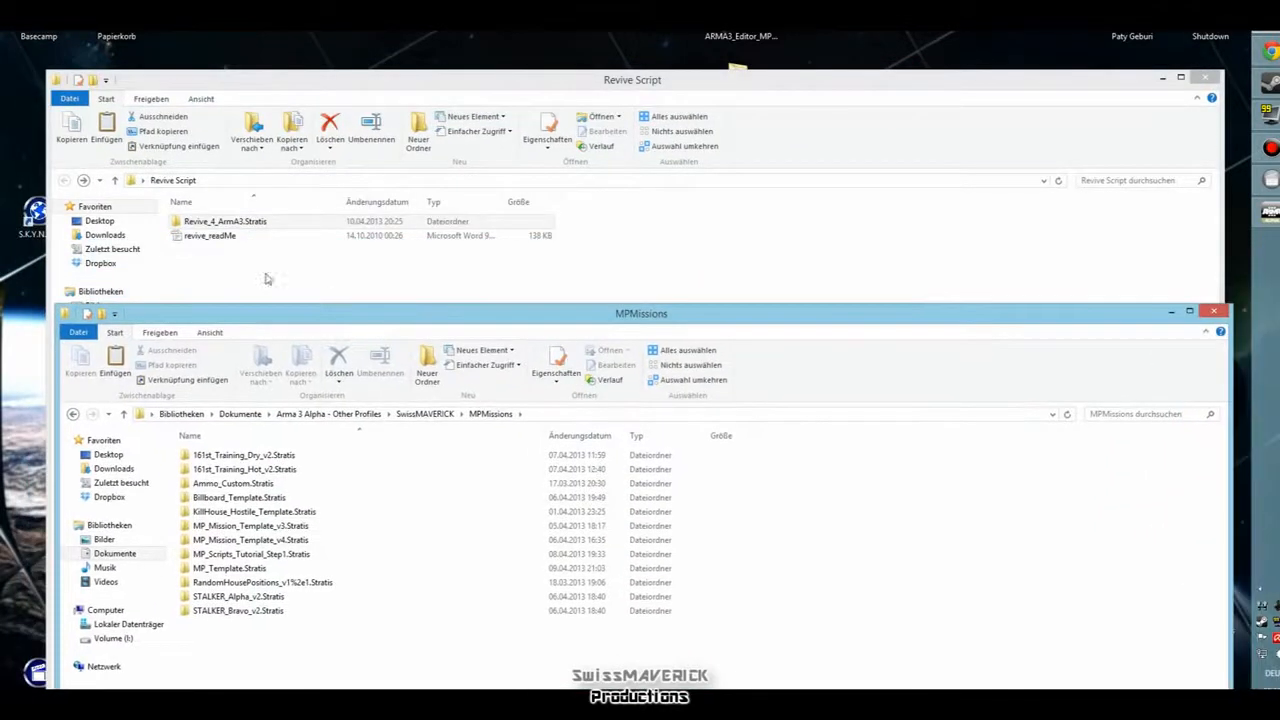
left_click_drag(214, 222, 277, 640)
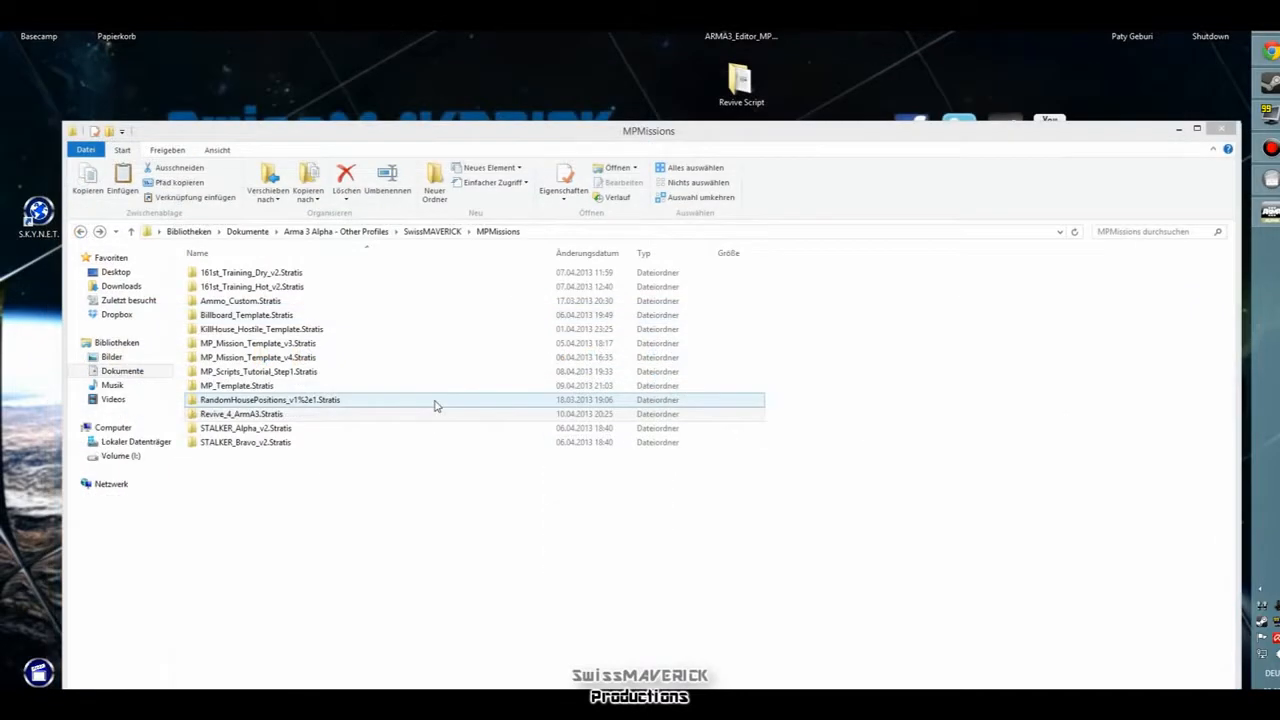
- Copy the respawnSpecial and revive_sqf folders and the revive_init file from Revive_4_ArmA3.Stratis into the MP_Template.Stratis mission folder
left_click(255, 428)
left_click(262, 414)
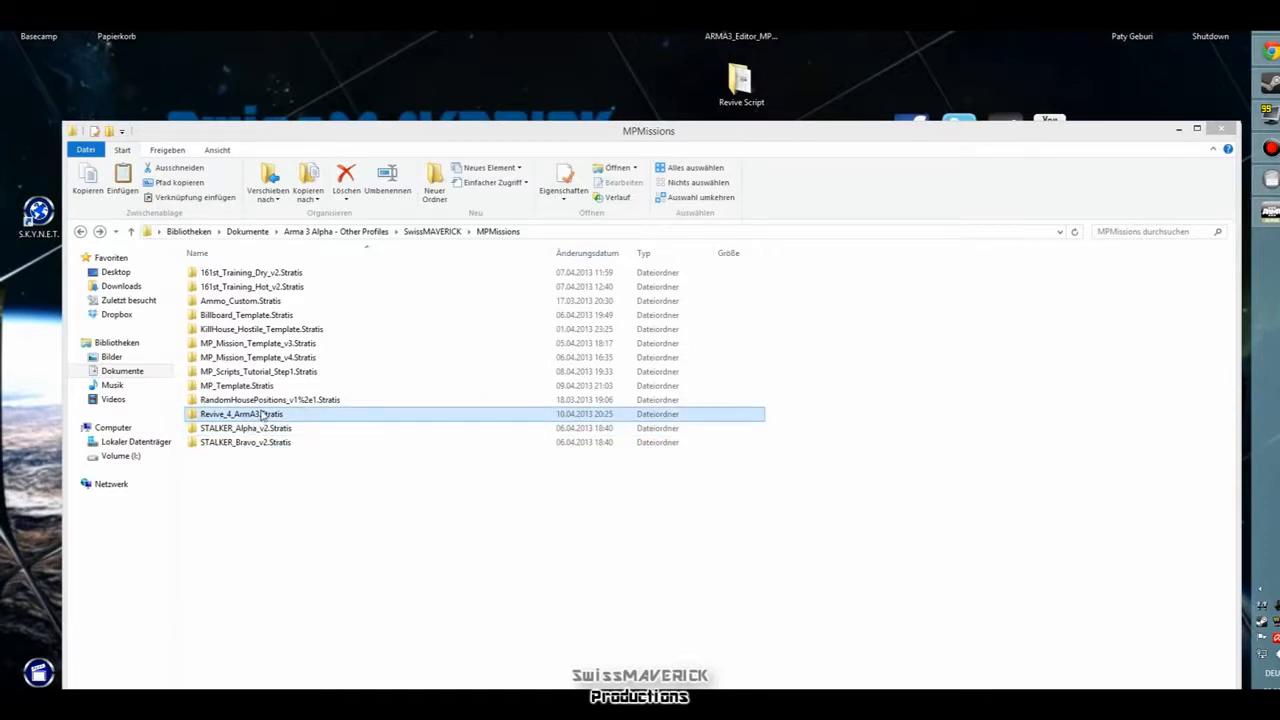
double_click(260, 414)
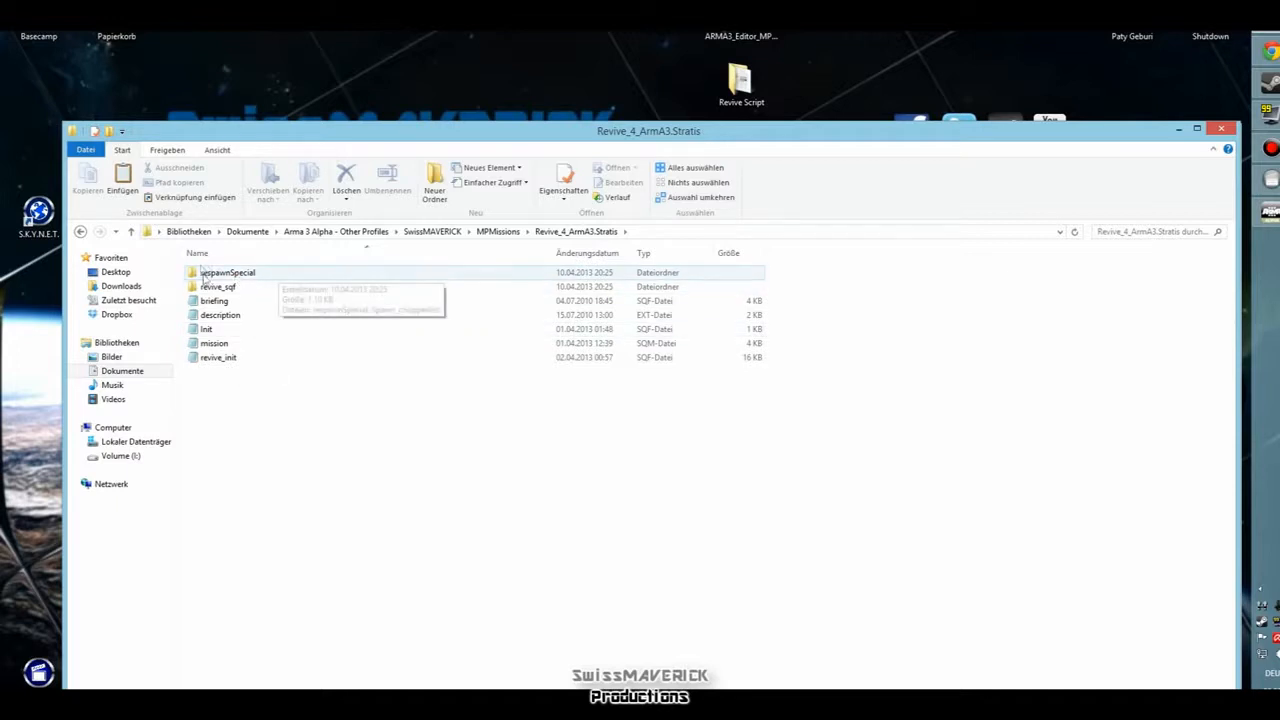
left_click(228, 278)
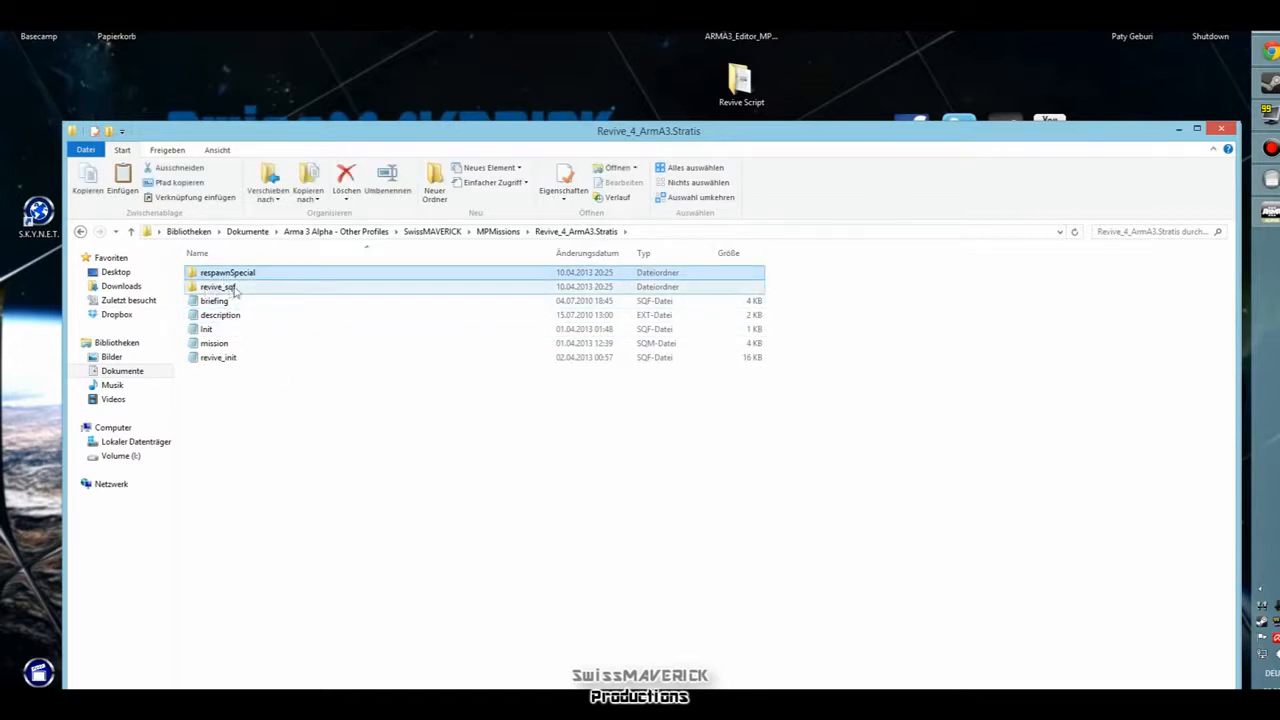
left_click(230, 289, "ctrl")
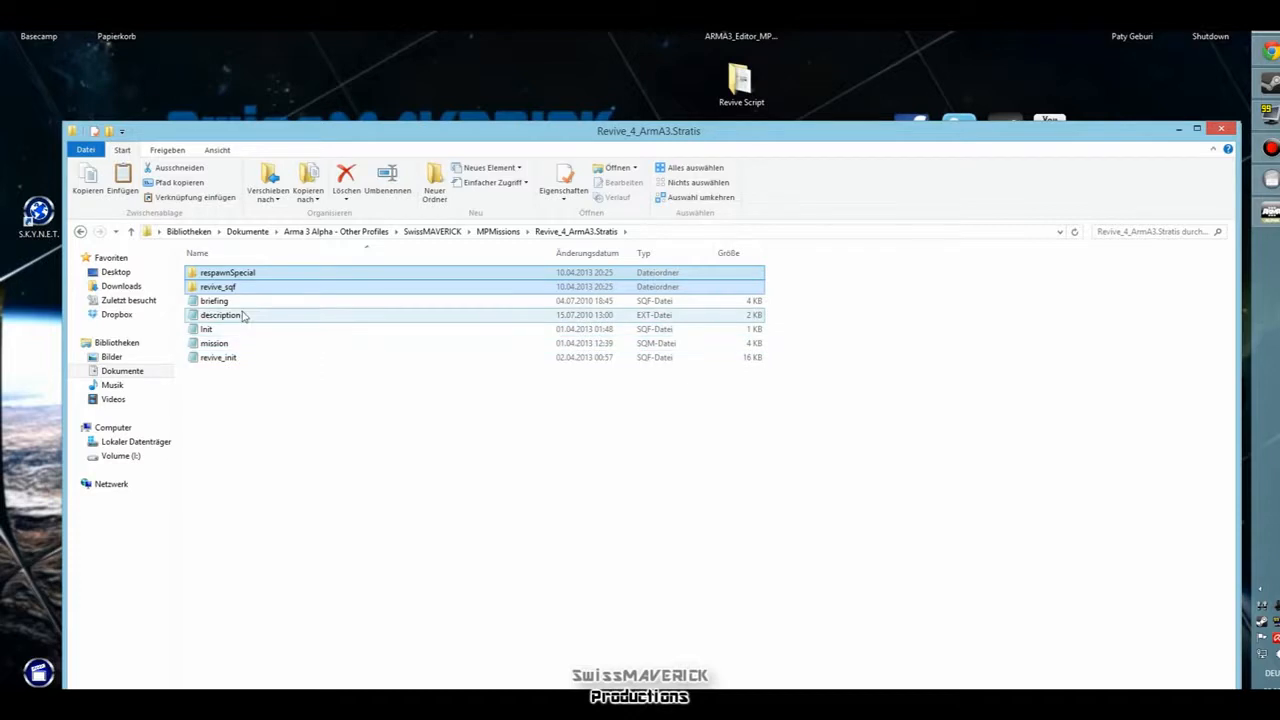
left_click(217, 358, "ctrl")
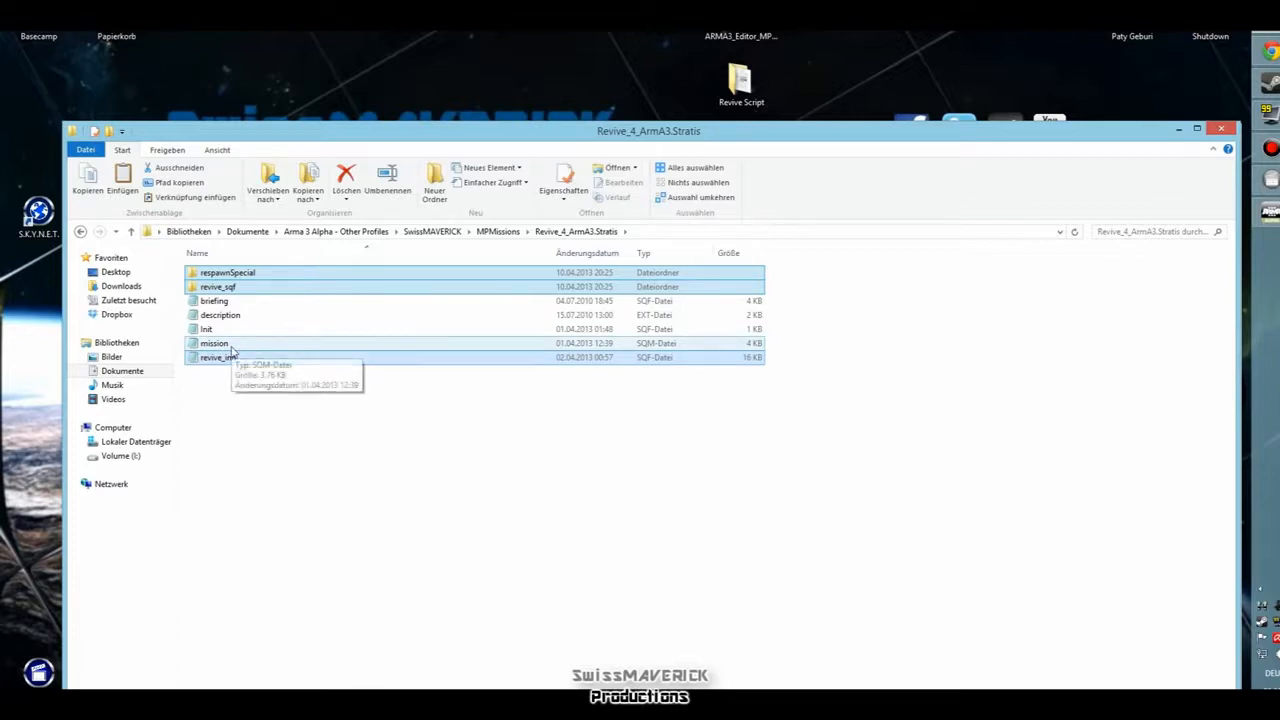
key("BackSpace")
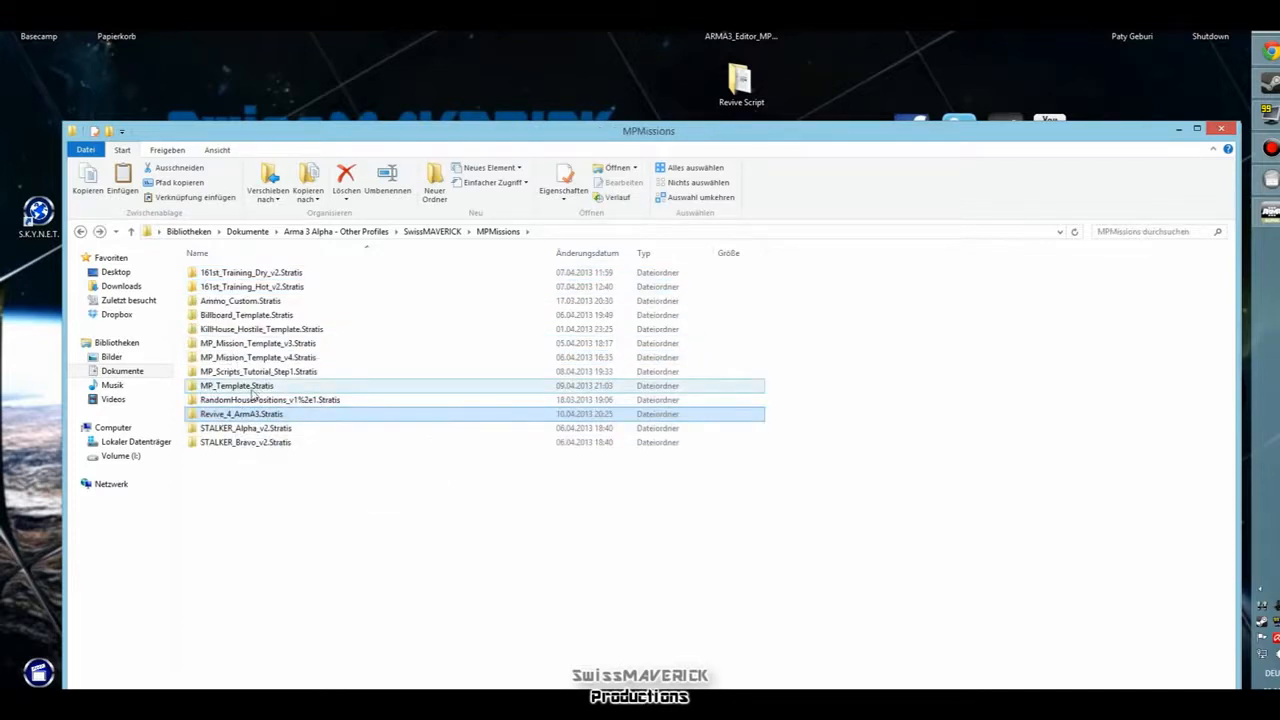
double_click(245, 386)
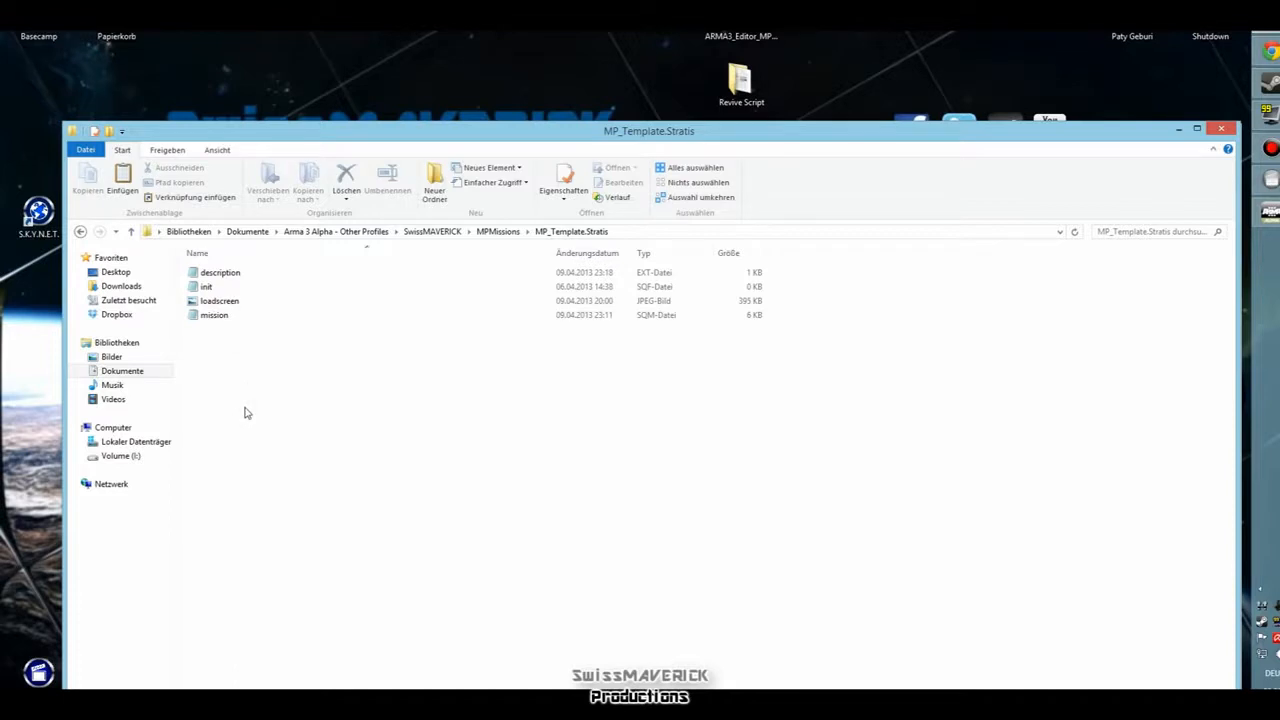
key("ctrl+v")
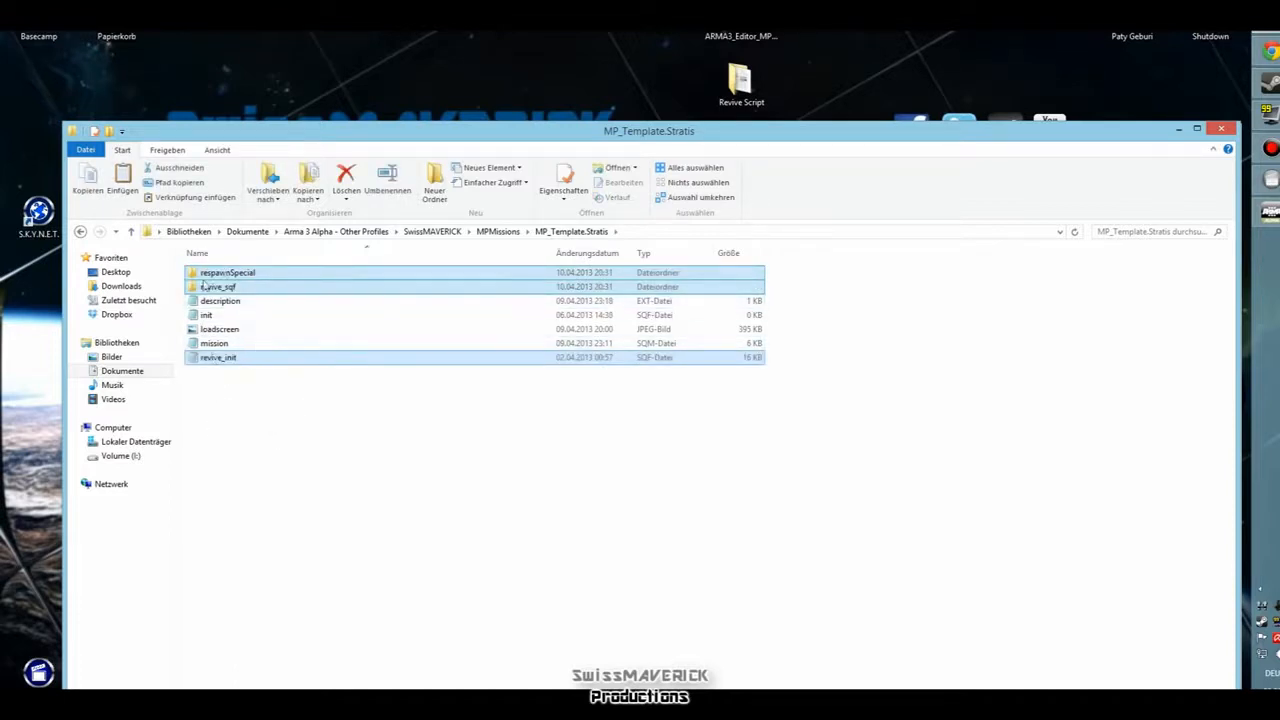
left_click(225, 403)
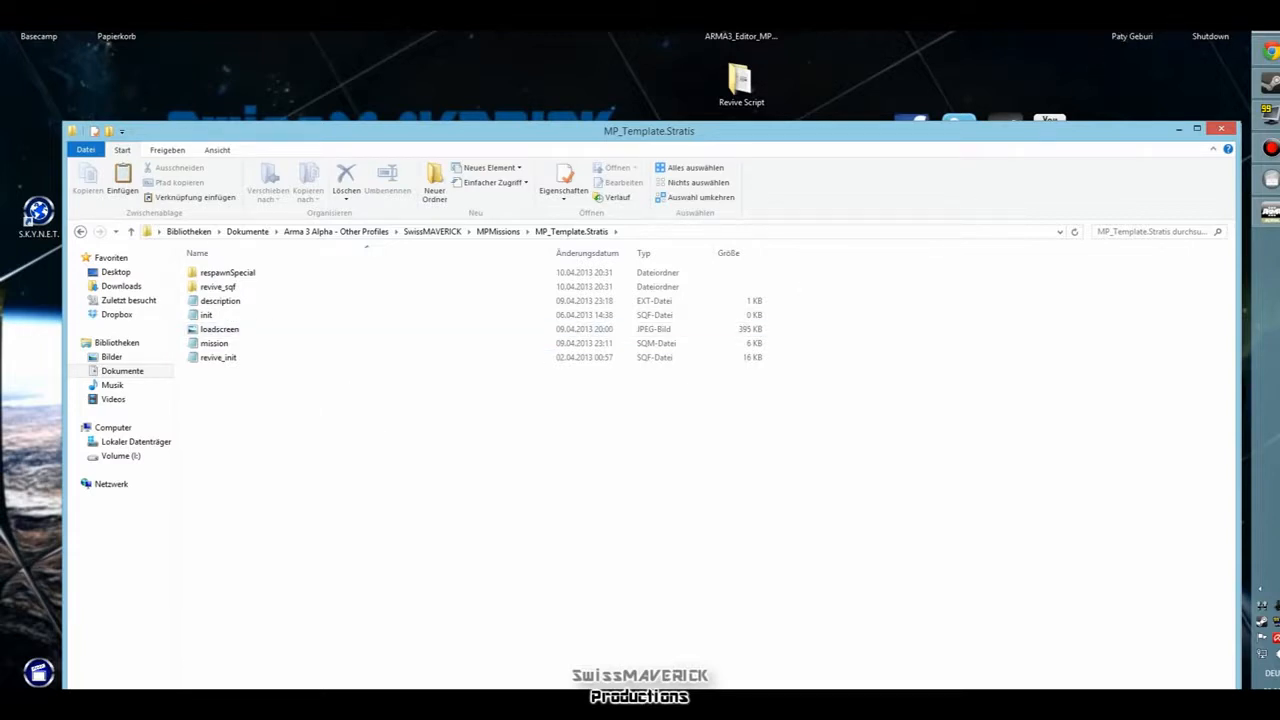
- Open the description file in the Revive_4_ArmA3.Stratis mission folder
key("BackSpace")
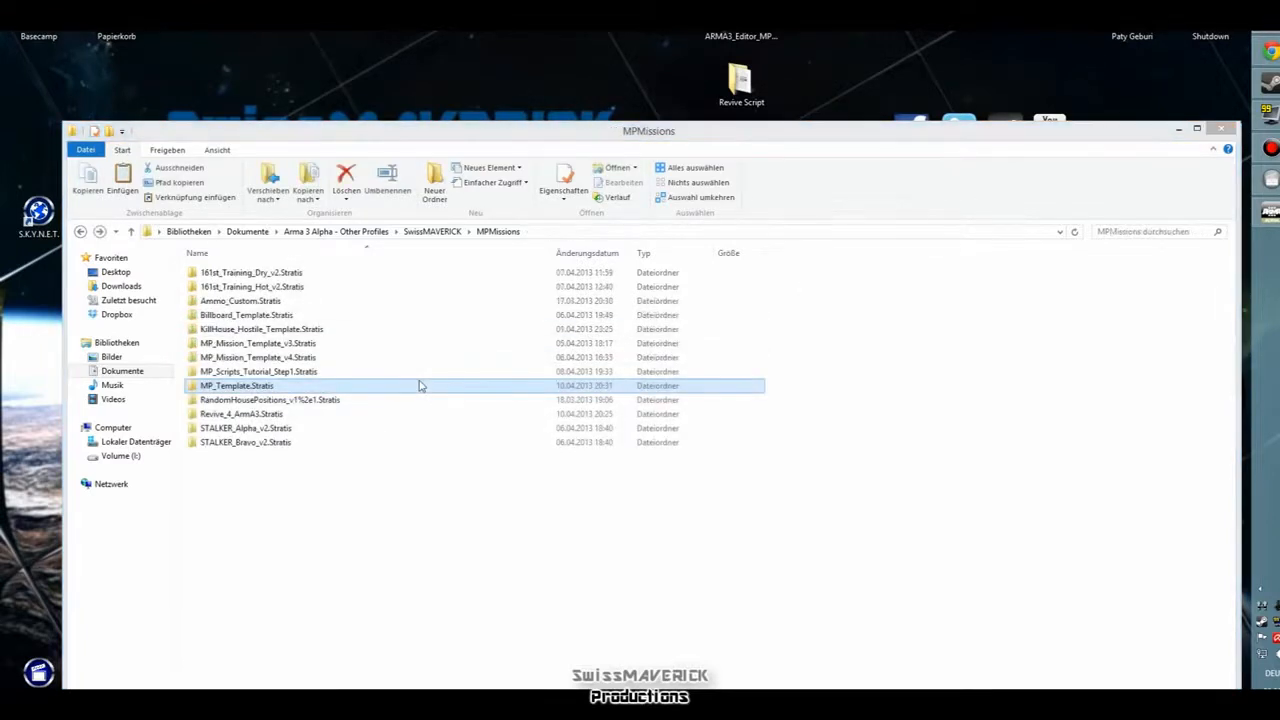
left_click(284, 414)
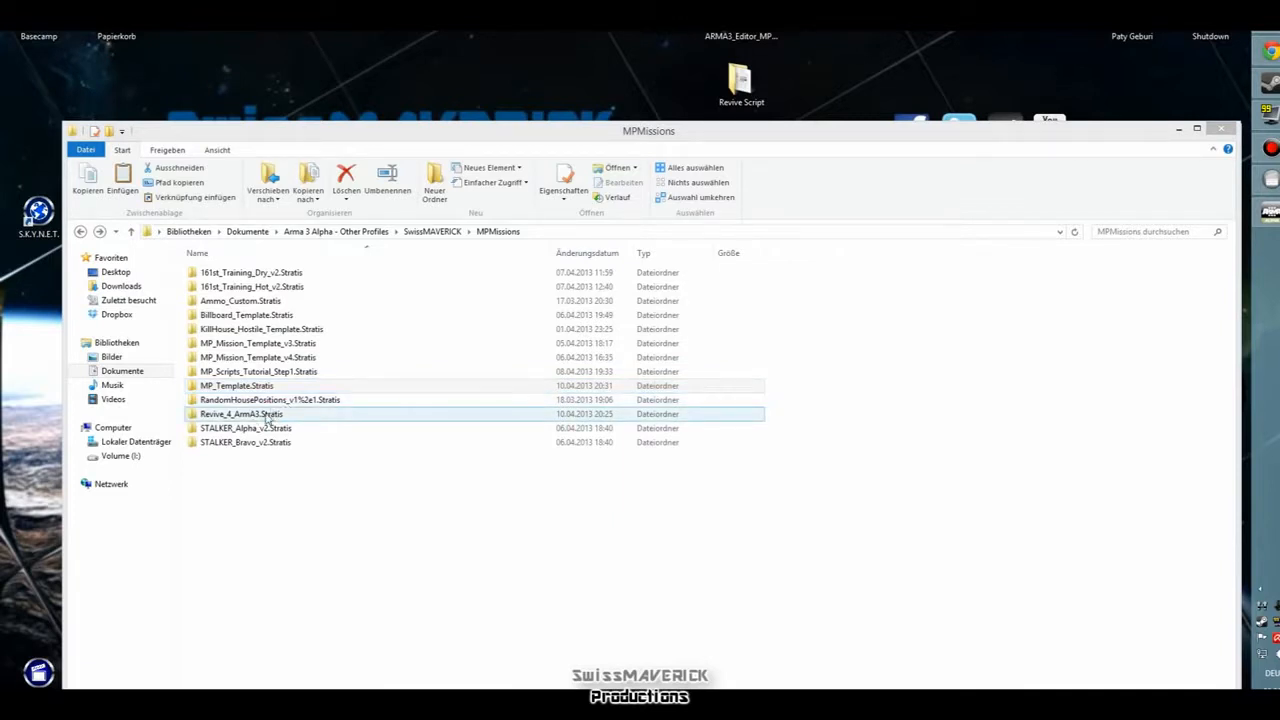
left_click(239, 401)
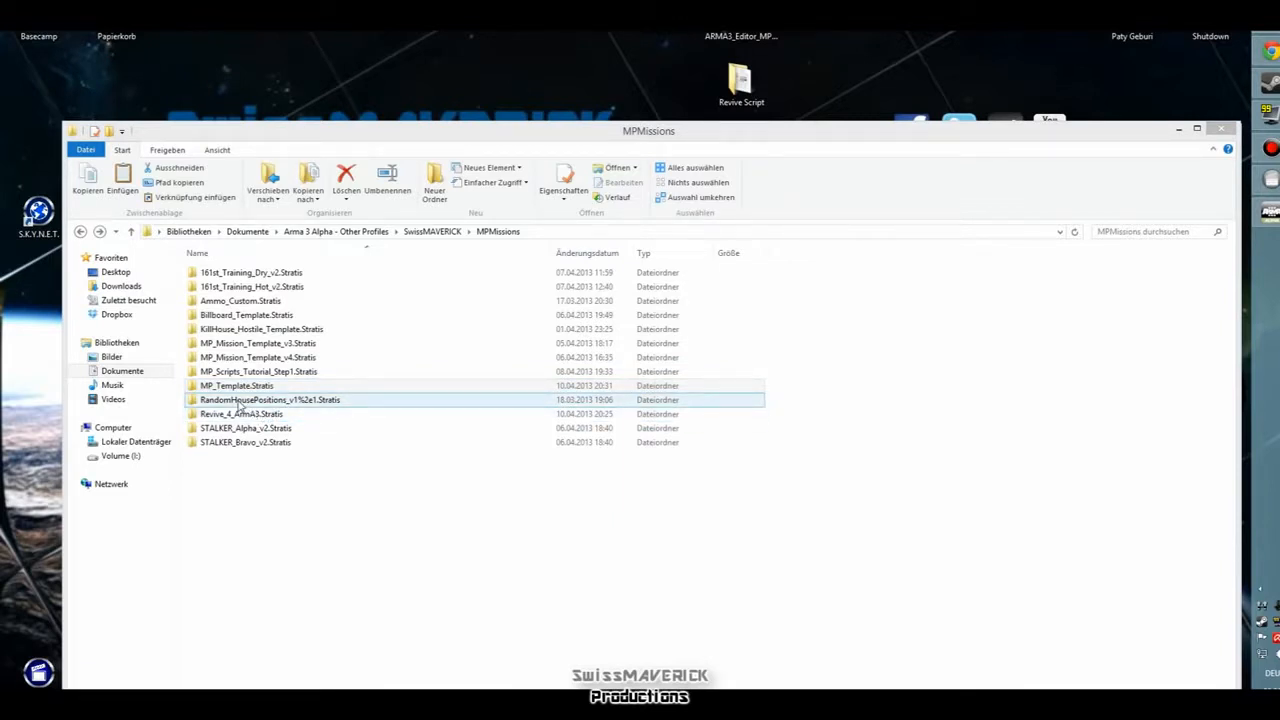
double_click(239, 401)
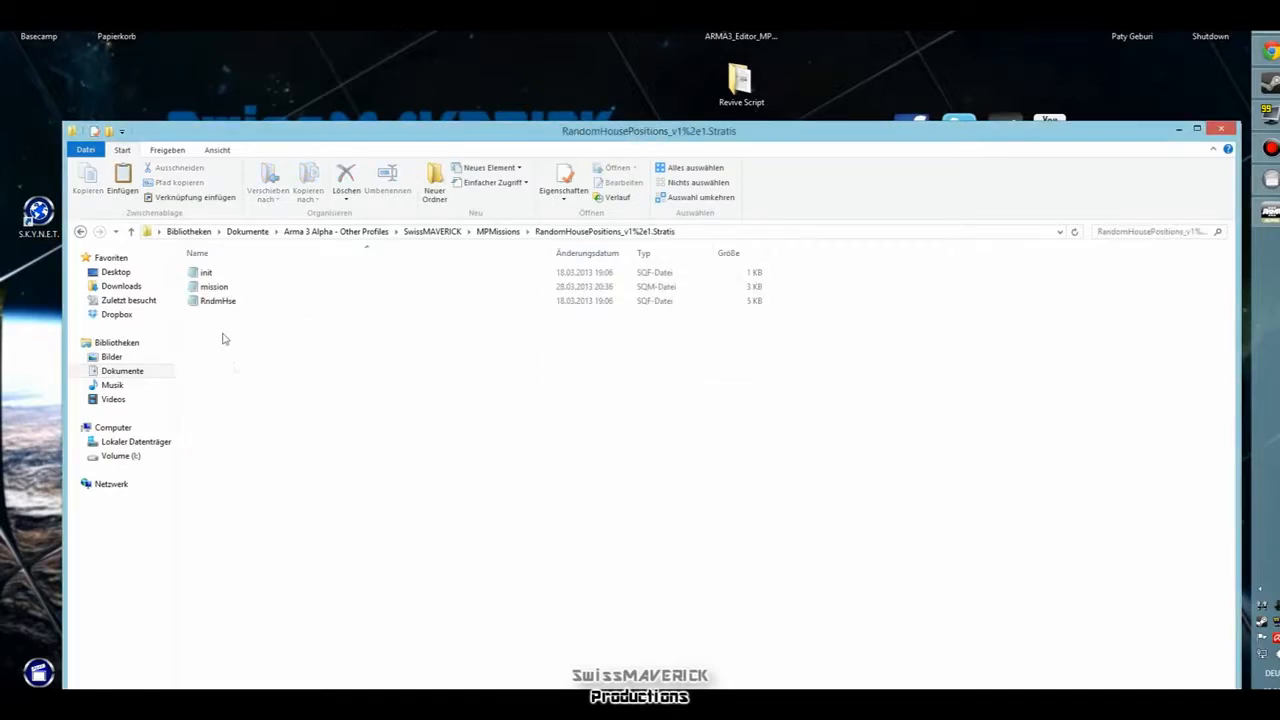
key("BackSpace")
double_click(257, 413)
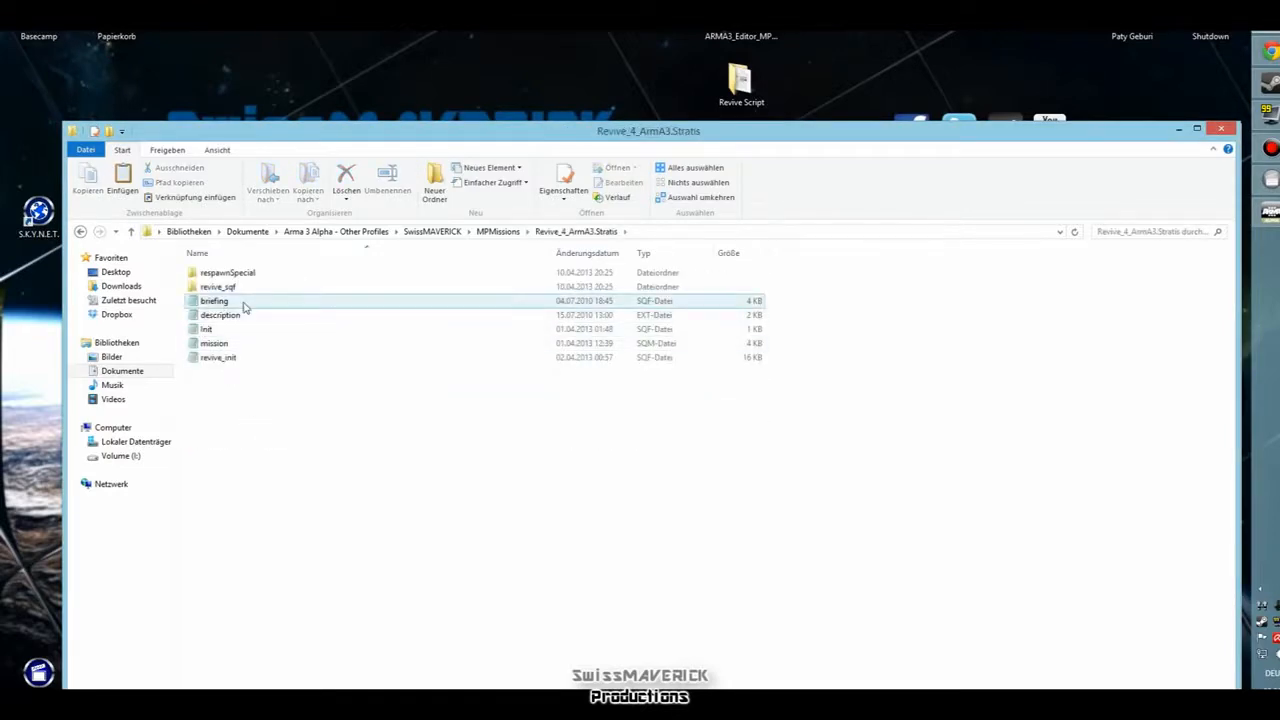
double_click(245, 311)
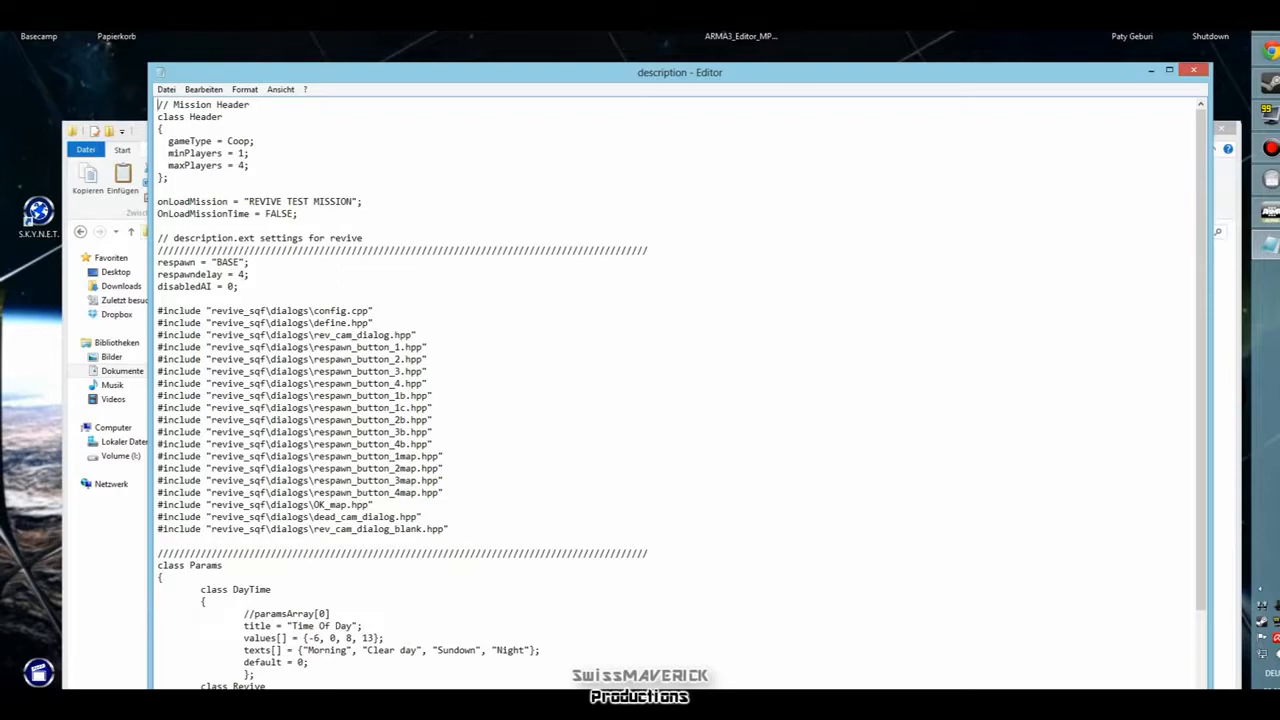
- Copy the revive settings block, from the divider above respawn = "BASE" to the end of class Params, and close the file
scroll(680, 390, "down", 3)
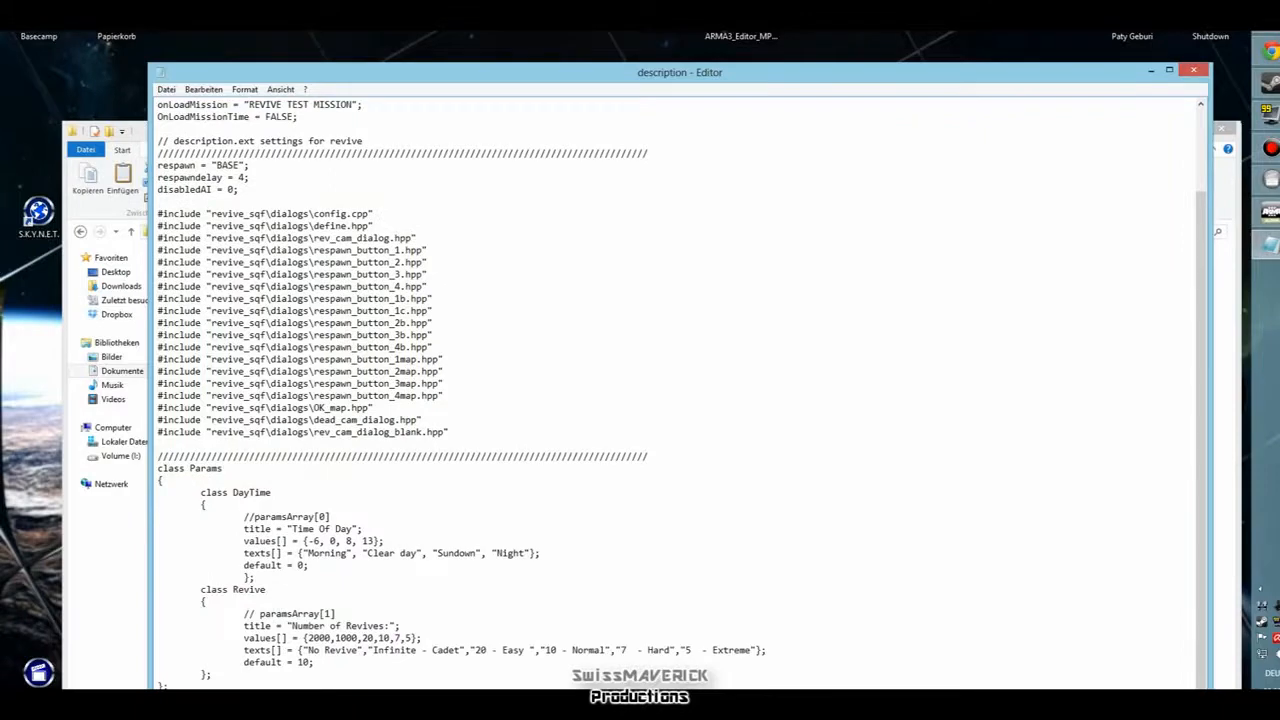
scroll(249, 274, "up", 2)
left_click_drag(157, 225, 165, 686)
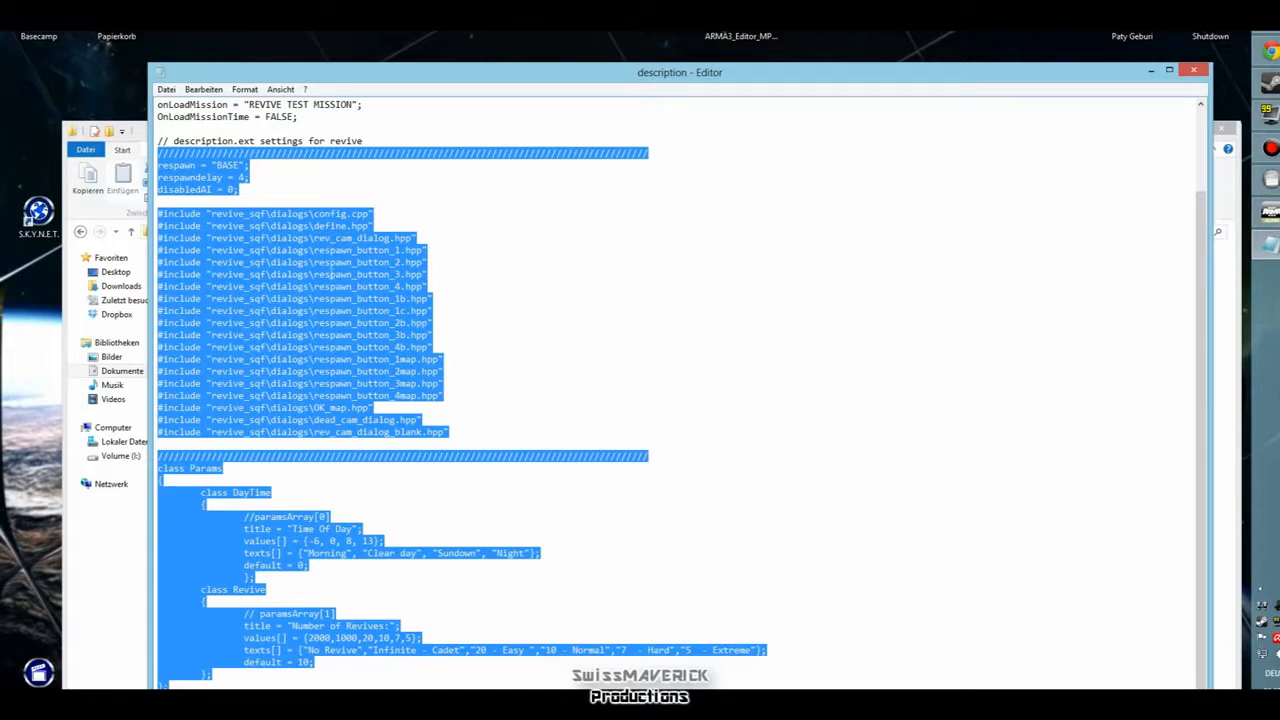
left_click(1193, 70)
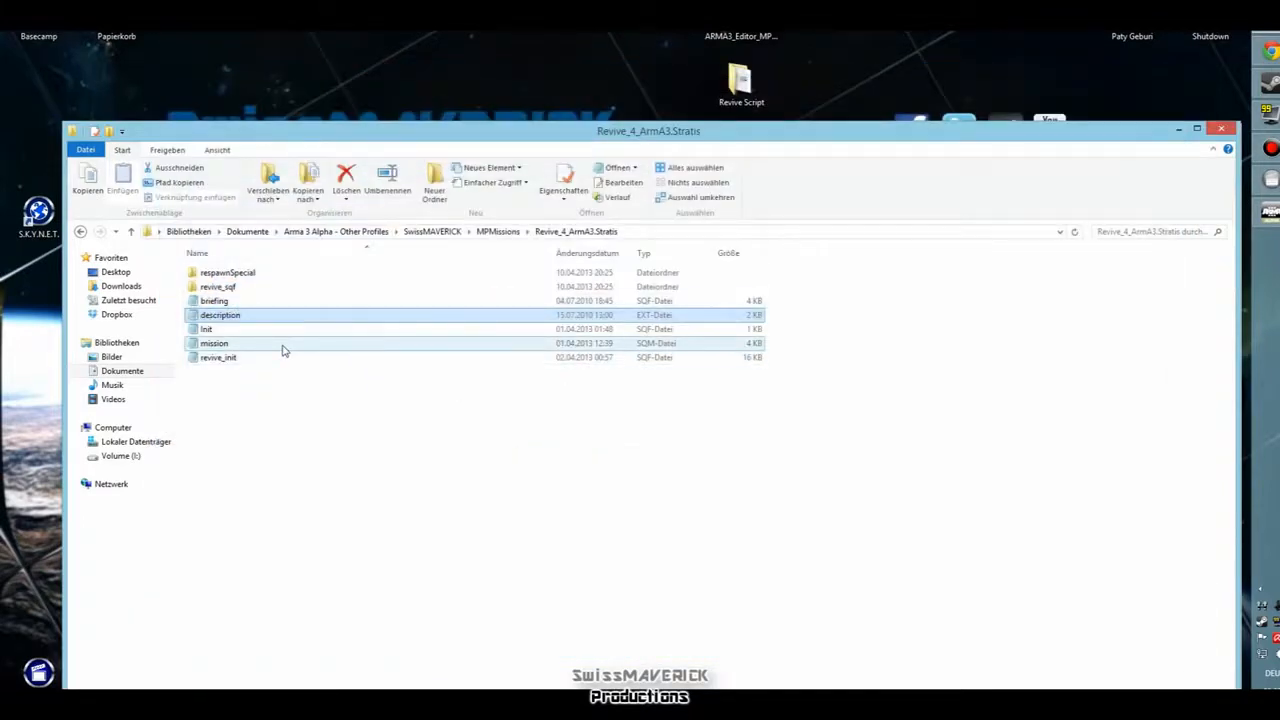
- Open the description file in the MP_Template.Stratis folder and paste the copied revive settings after class Header
key("BackSpace")
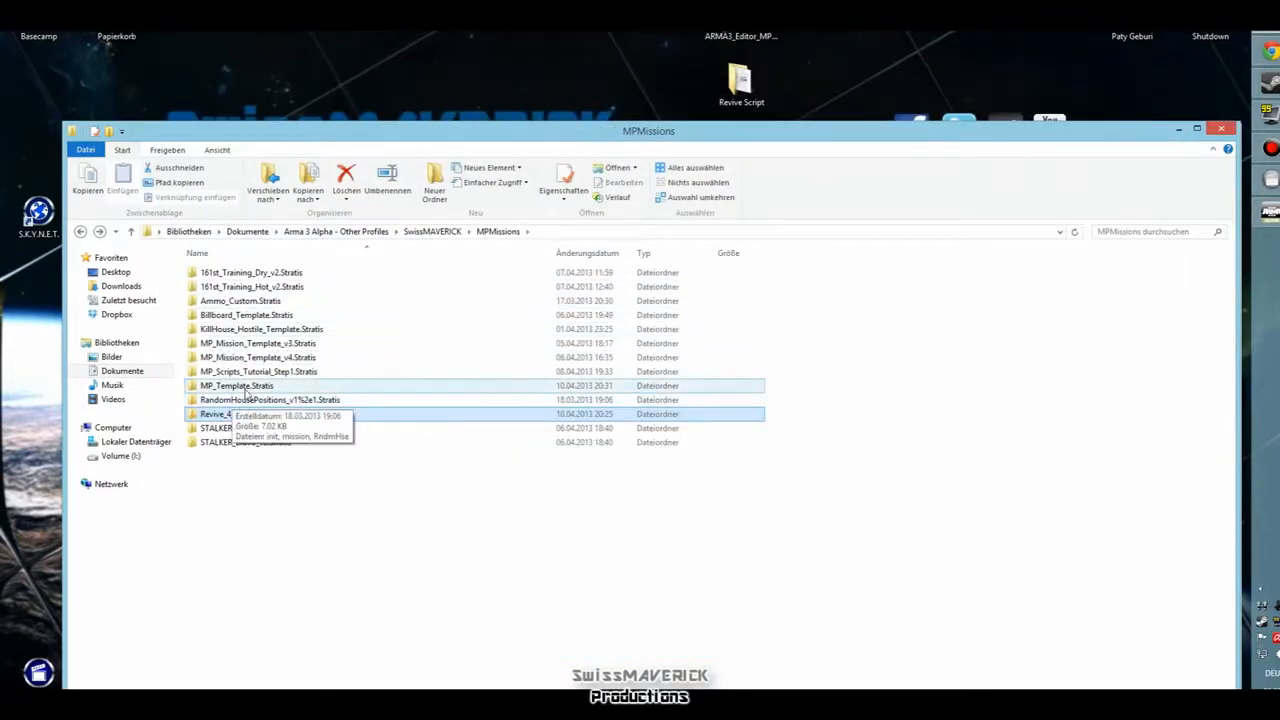
double_click(243, 390)
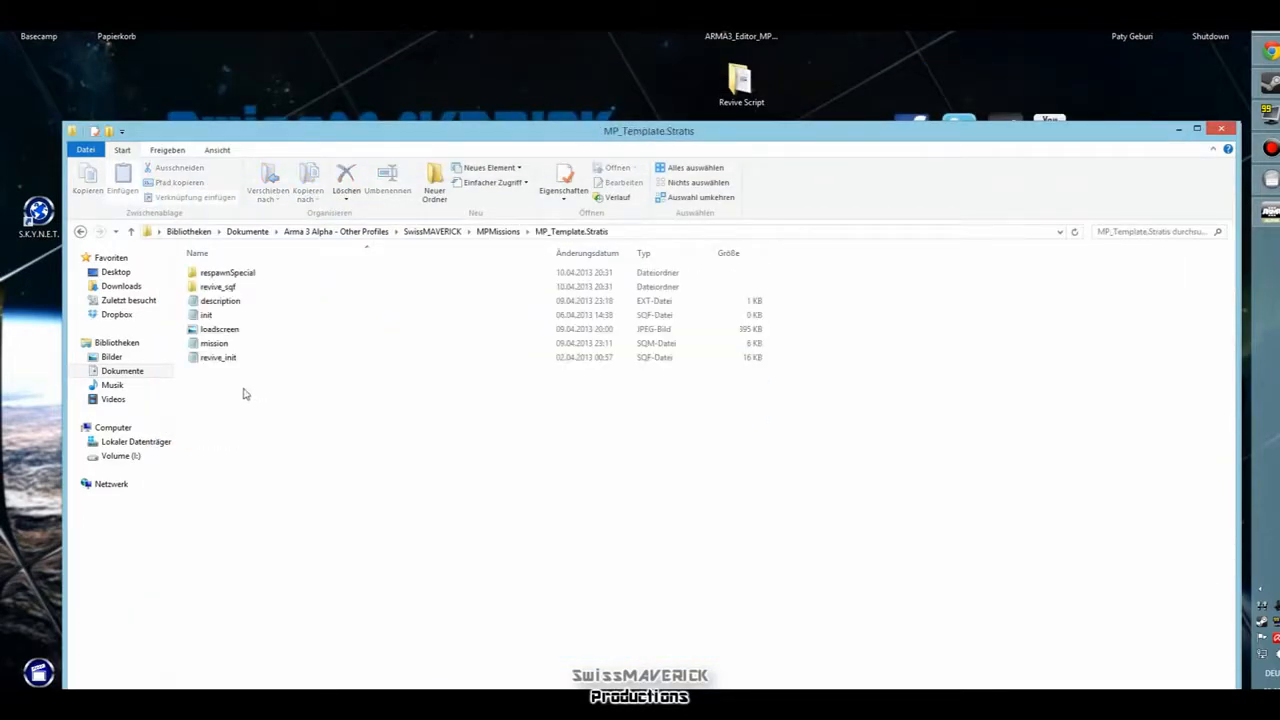
double_click(263, 304)
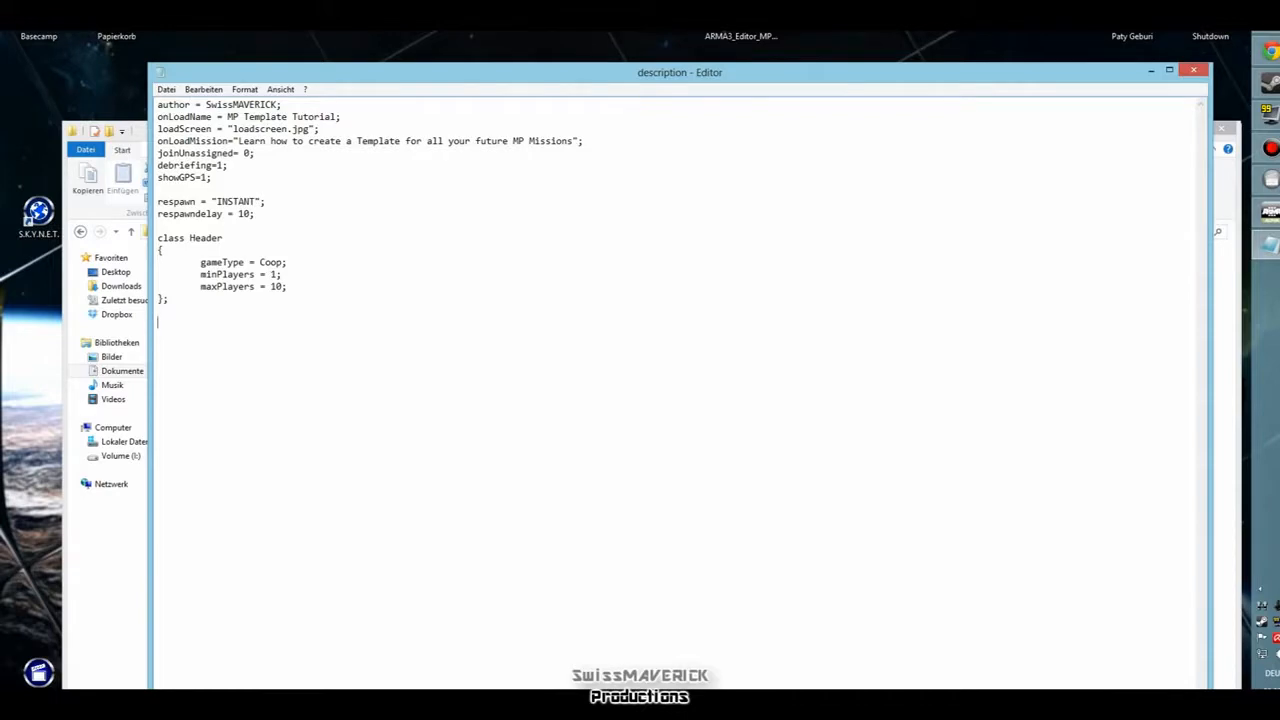
key("ctrl+v")
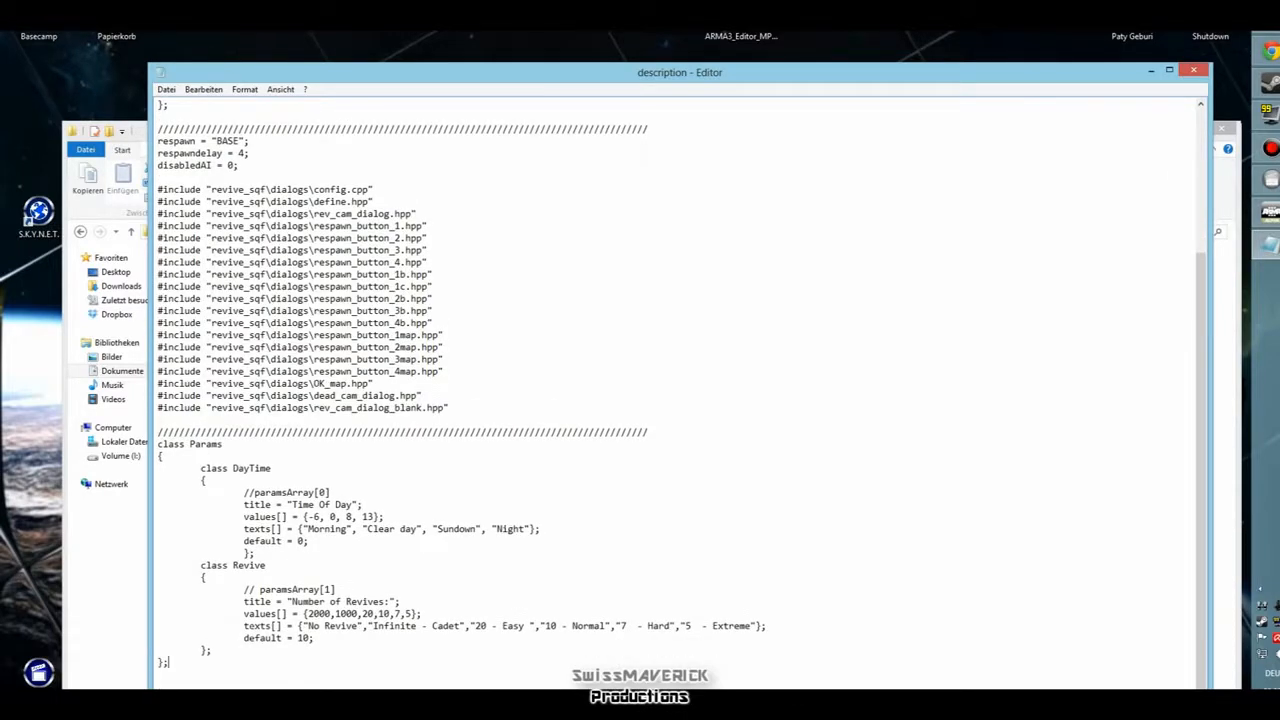
- Delete the original respawn = "INSTANT" and respawndelay lines, and set the respawndelay in the pasted revive settings to 10
scroll(680, 395, "up", 5)
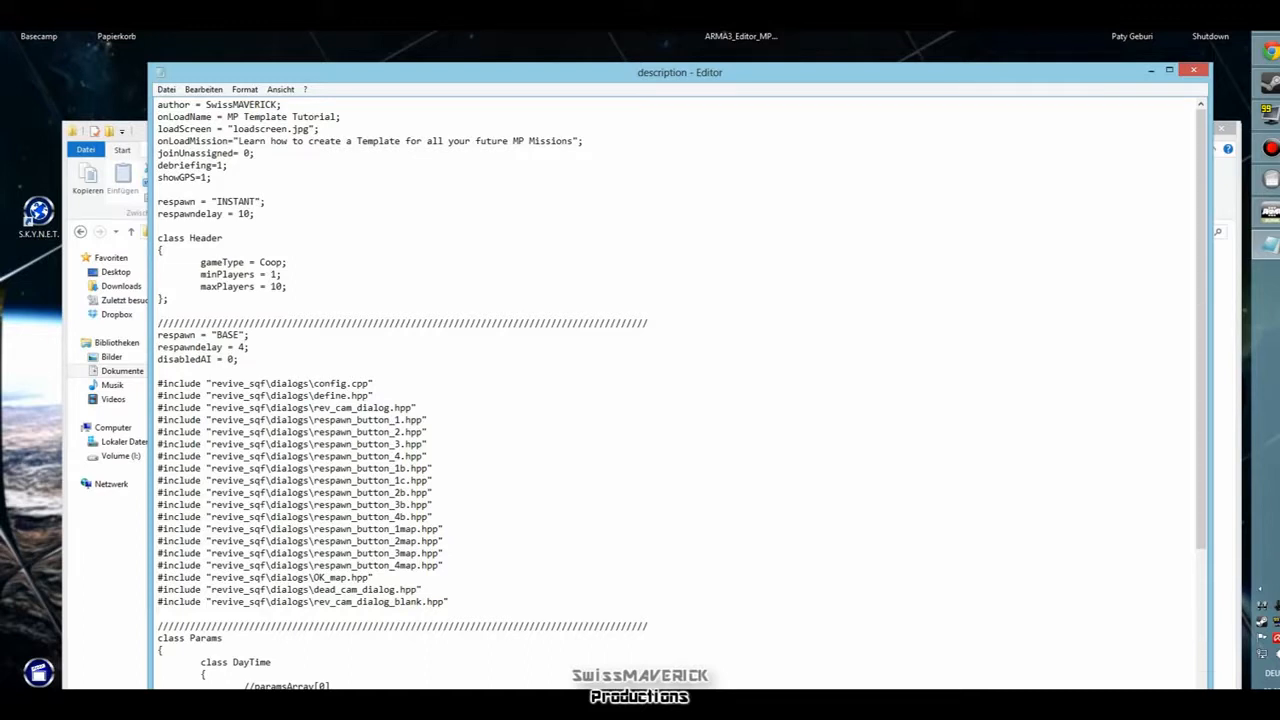
left_click_drag(256, 214, 141, 201)
key("Delete")
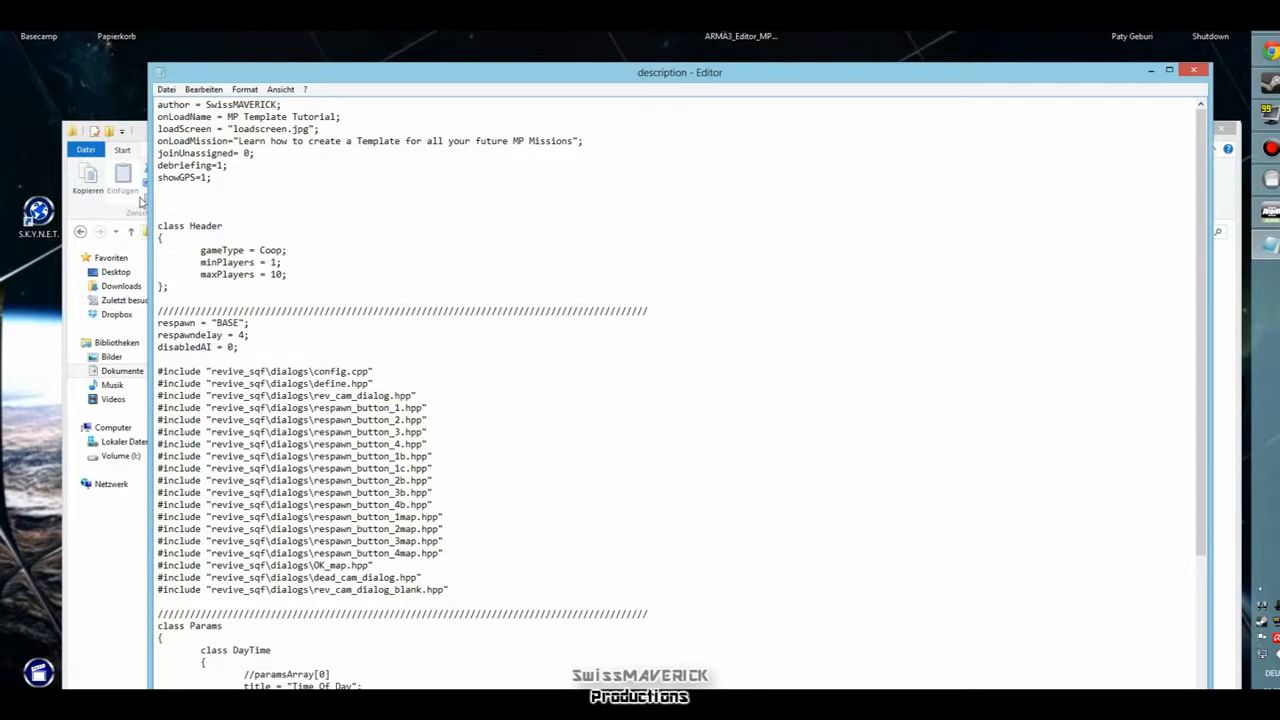
left_click(243, 322)
key("BackSpace")
type("10")
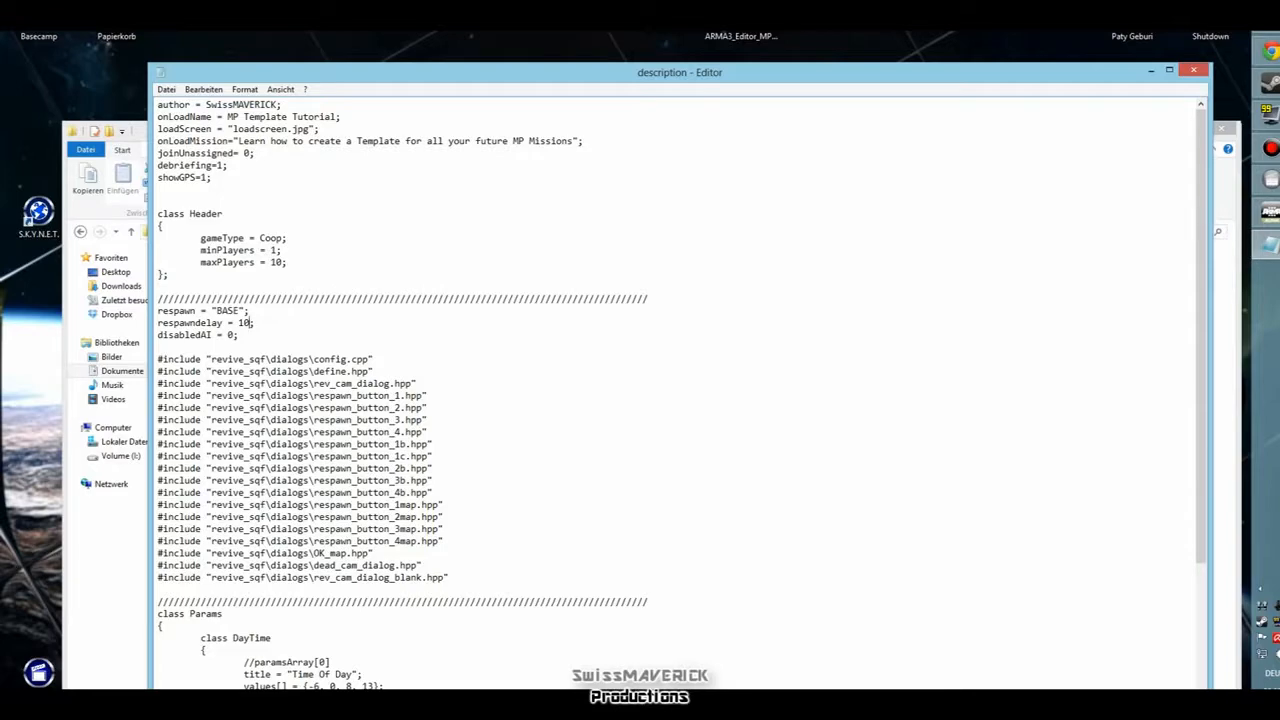
- Check the edited description file from end to end, save it and close it
scroll(678, 390, "down", 5)
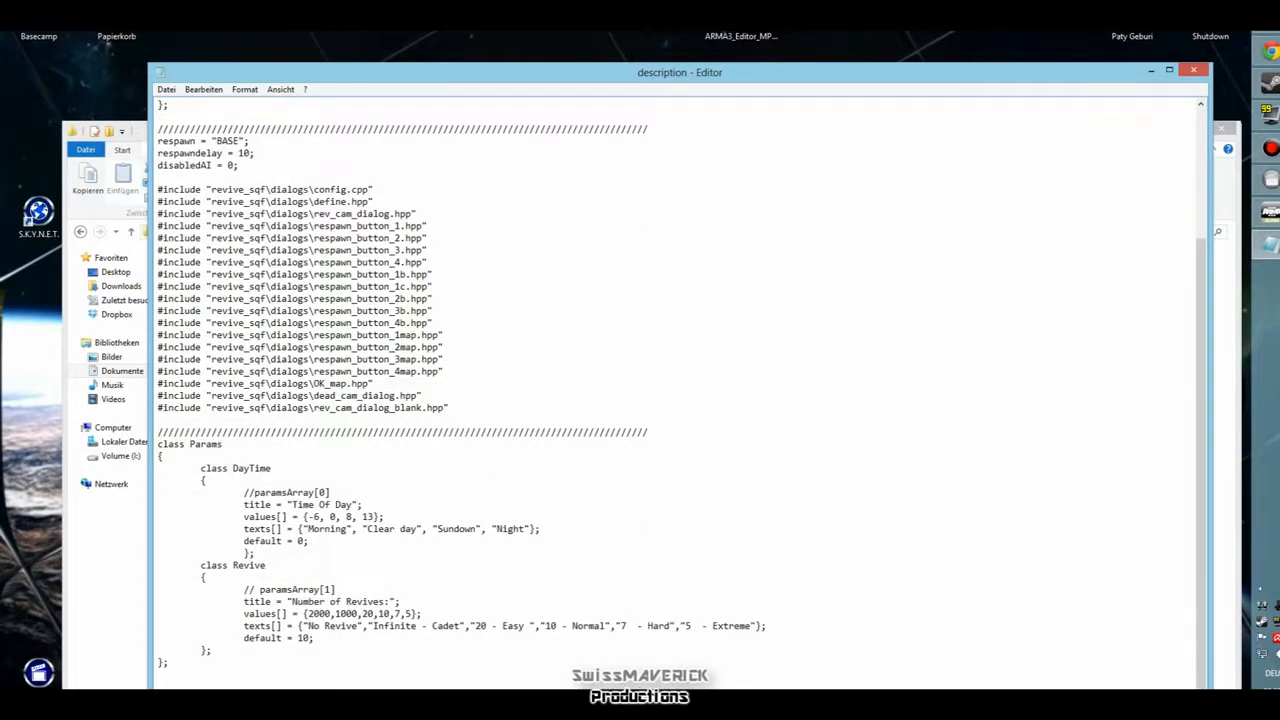
scroll(678, 390, "up", 5)
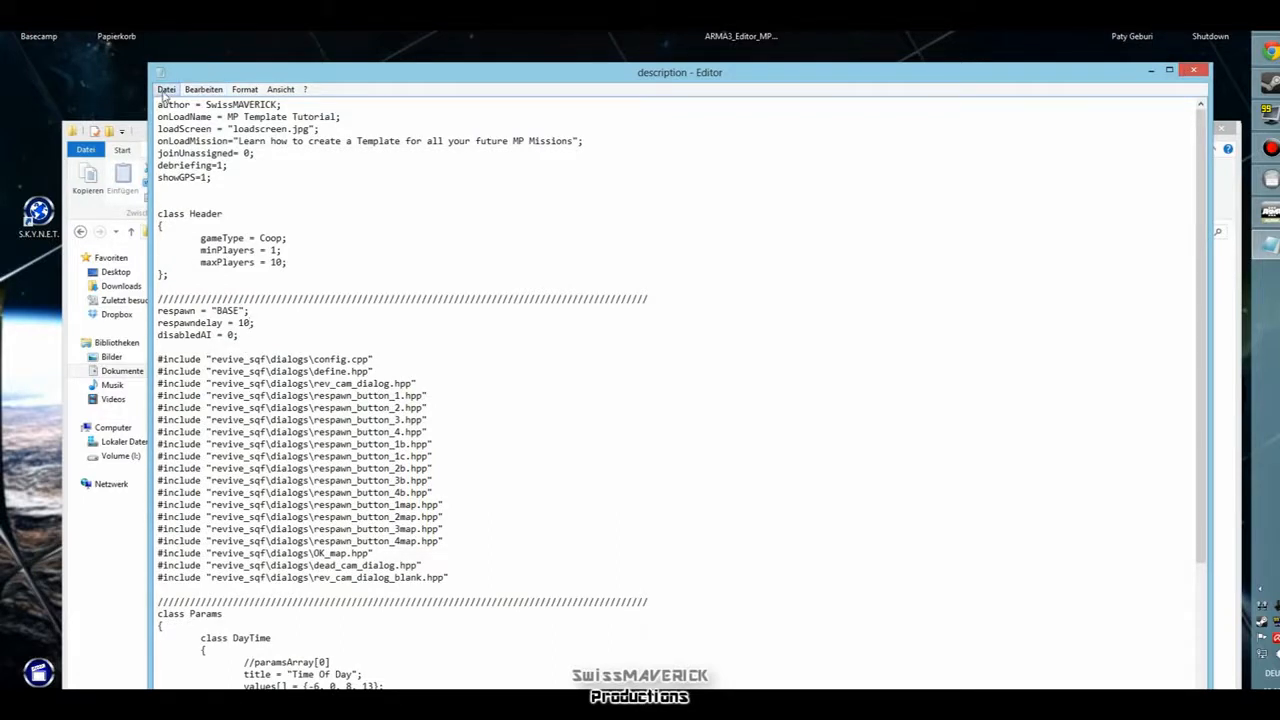
left_click(166, 89)
left_click(165, 138)
left_click(1193, 70)
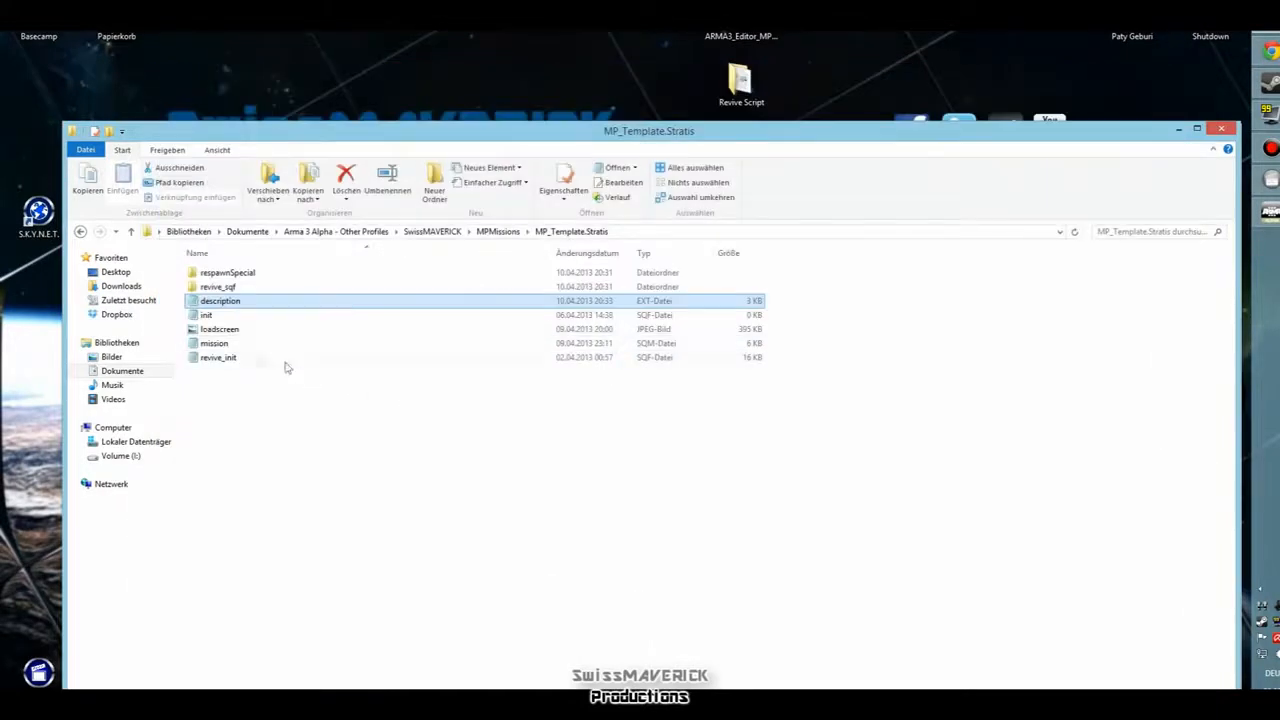
- Copy the lines from server execVM "revive_init.sqf"; through sleep 5; in the Revive_4_ArmA3.Stratis Init file
key("BackSpace")
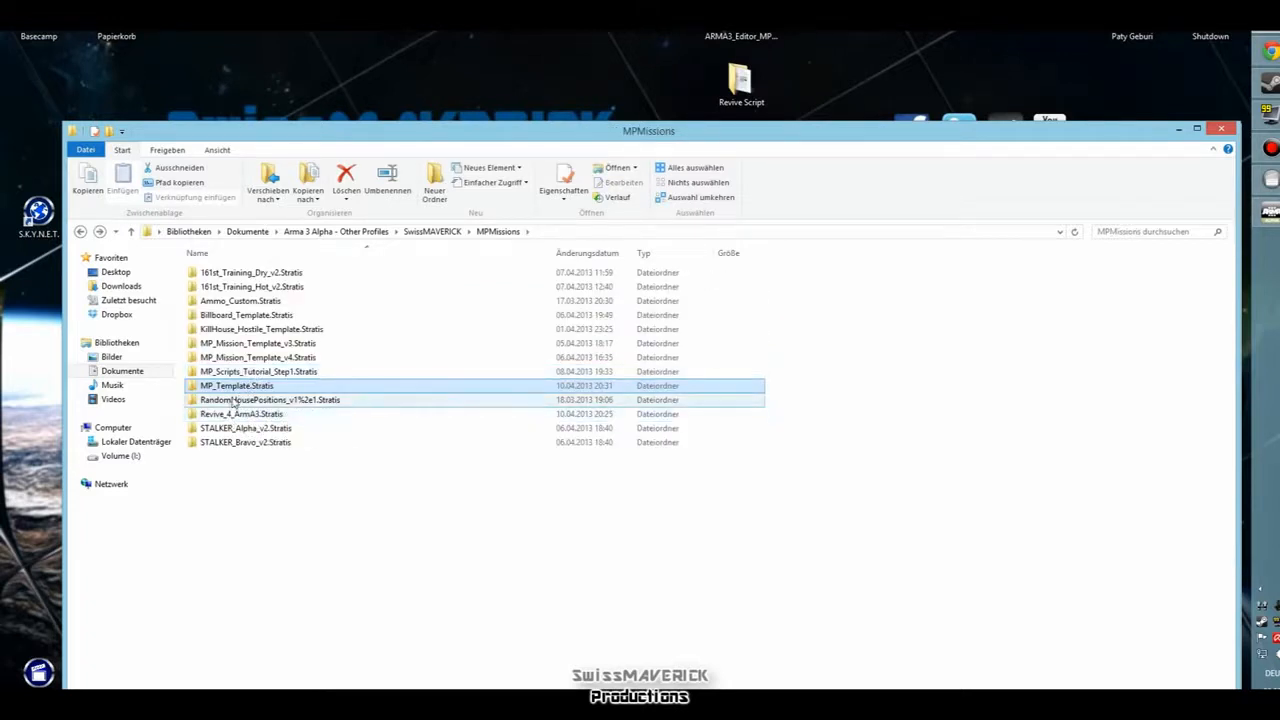
double_click(240, 415)
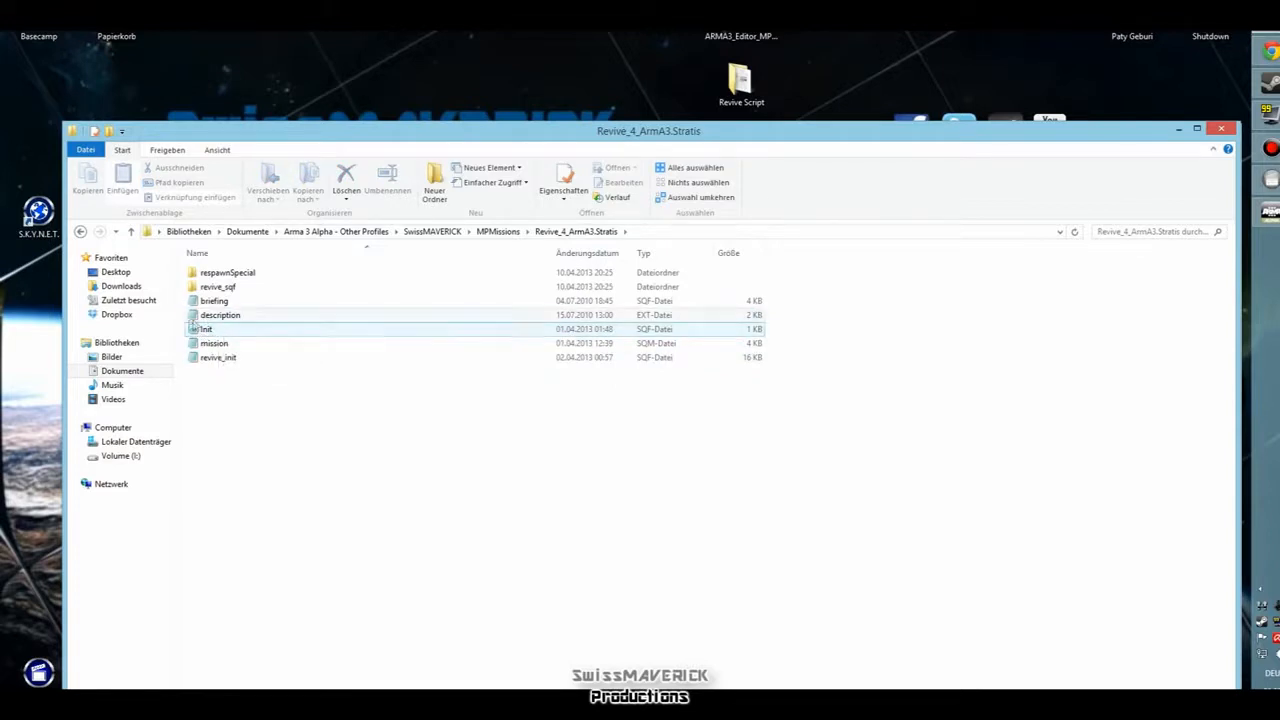
double_click(207, 329)
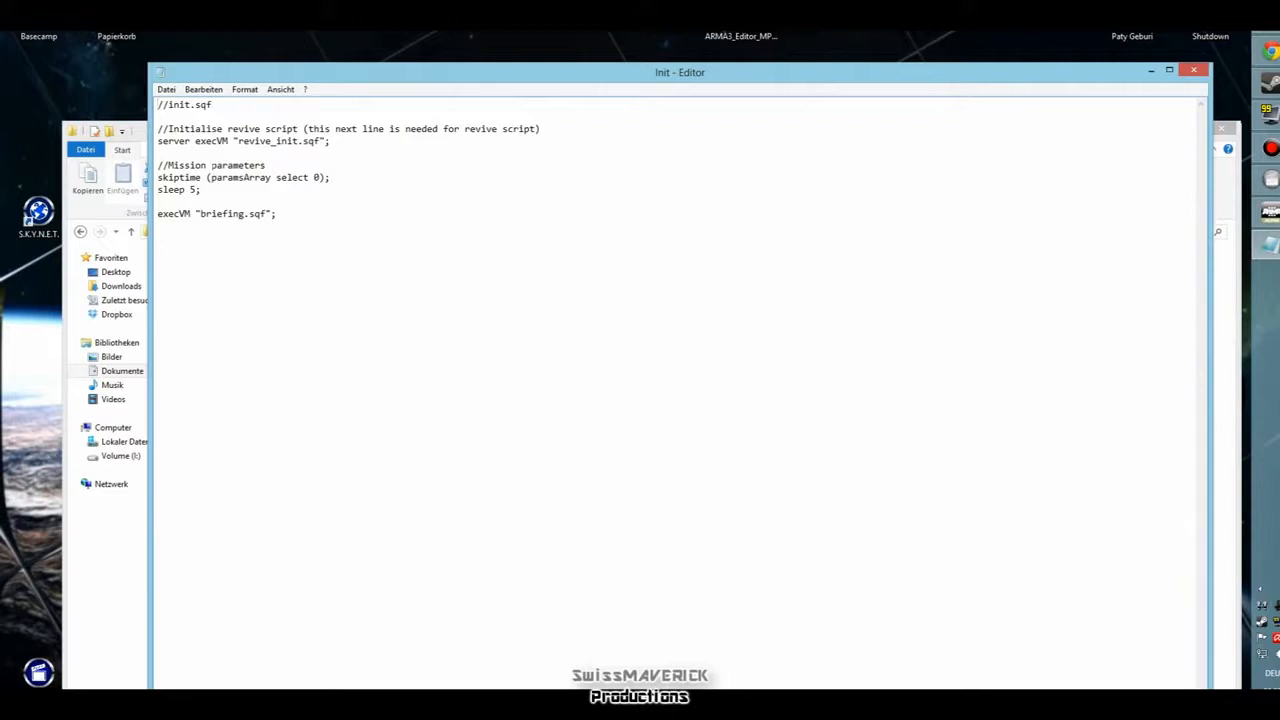
key("Down")
key("Down")
key("shift+End")
key("shift+Down")
key("shift+Down")
key("shift+Down")
key("shift+Down")
key("shift+Down")
key("ctrl+c")
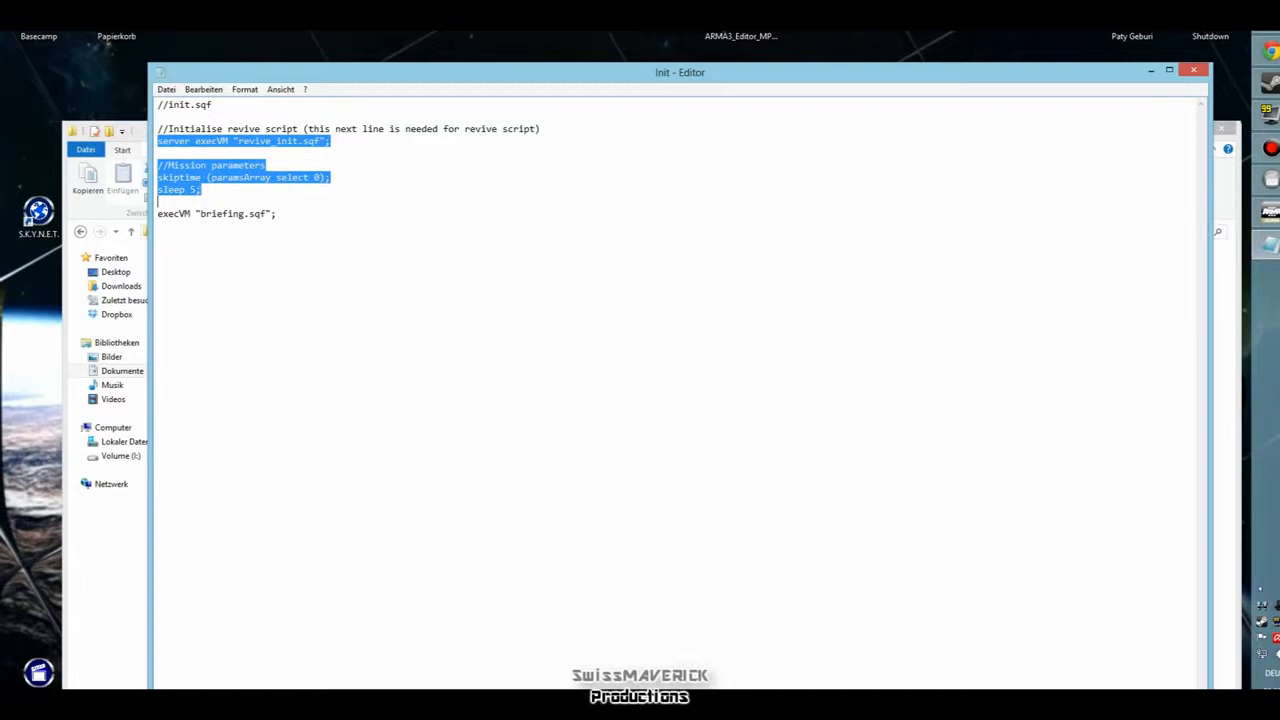
- Paste the copied revive startup lines into the empty init file of MP_Template.Stratis and save it
left_click(103, 534)
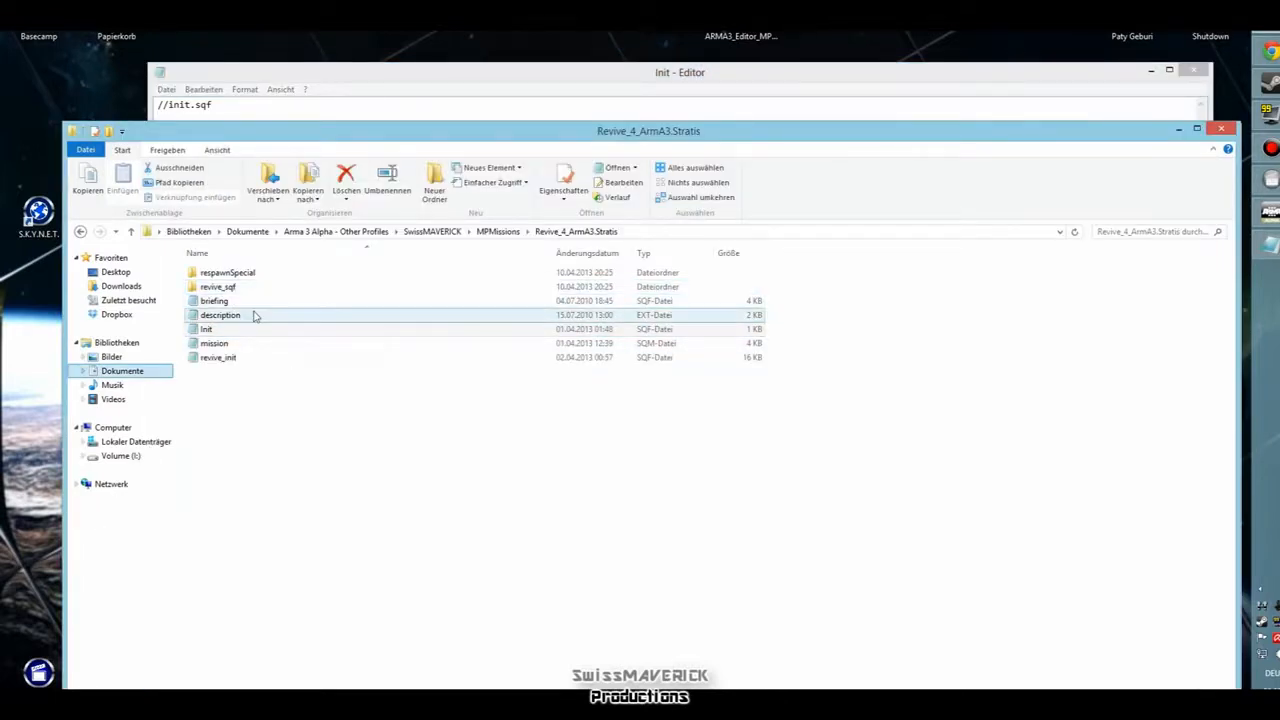
key("BackSpace")
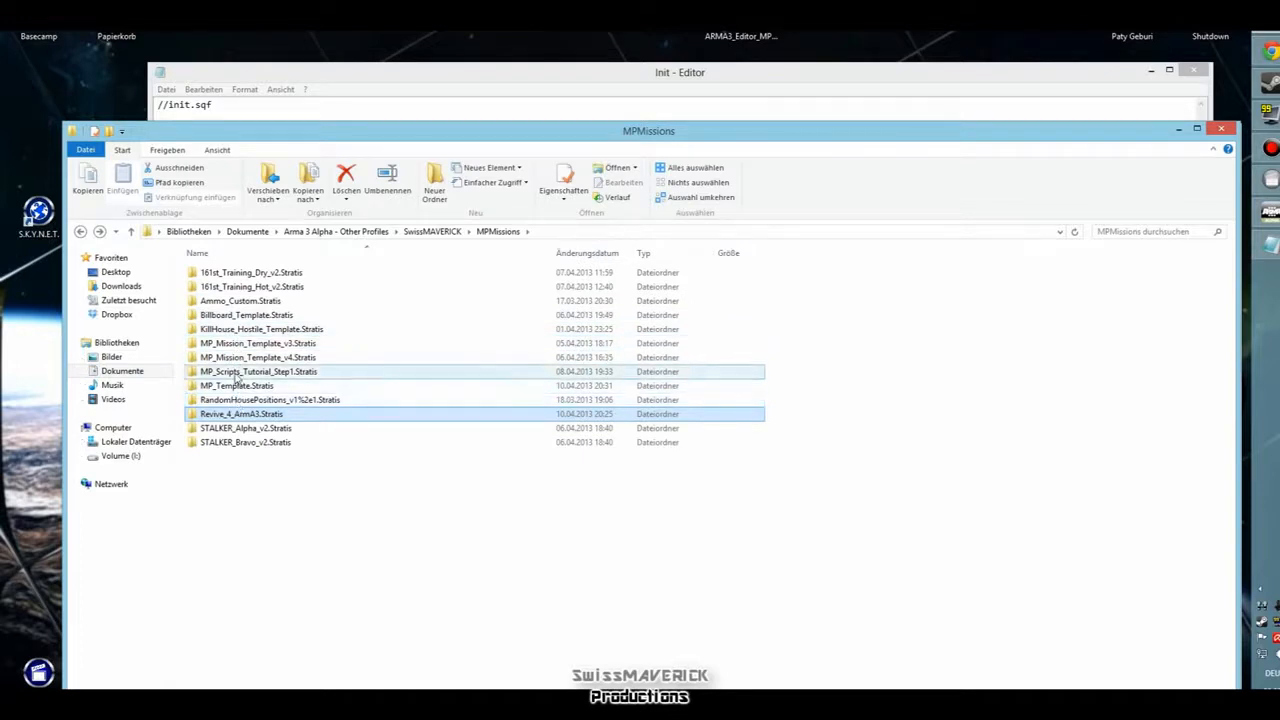
double_click(232, 386)
double_click(207, 315)
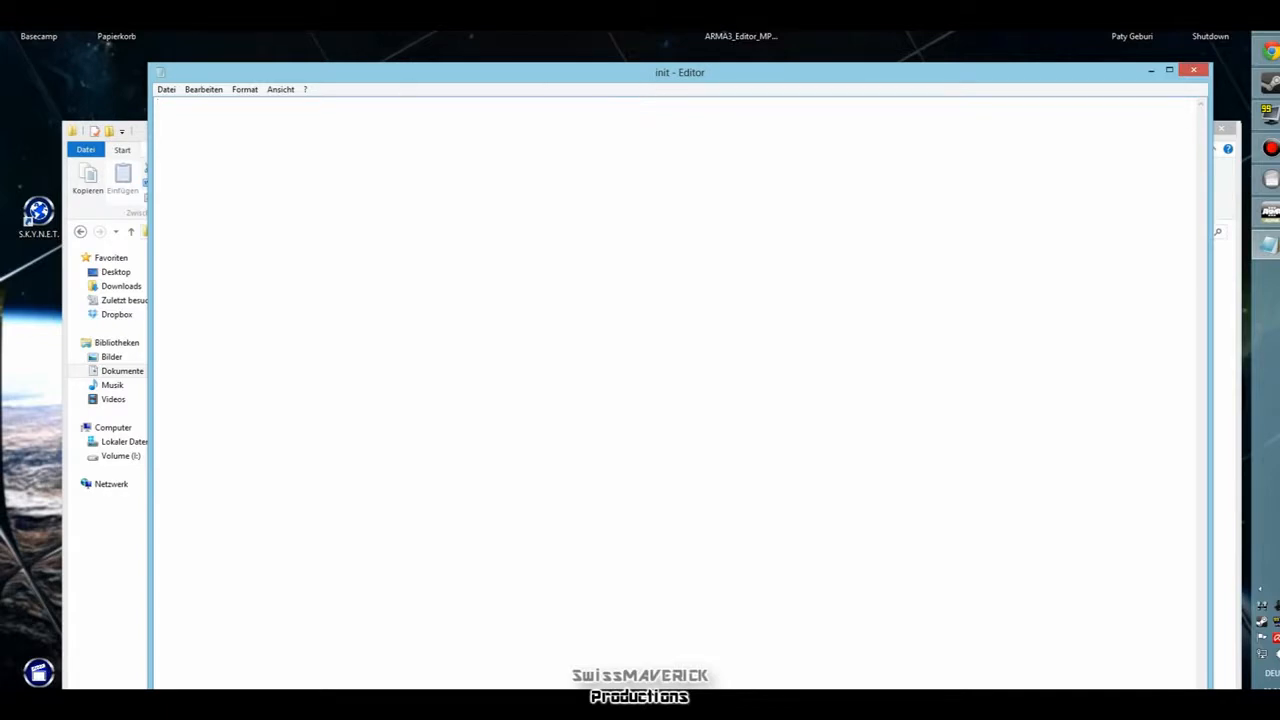
key("ctrl+v")
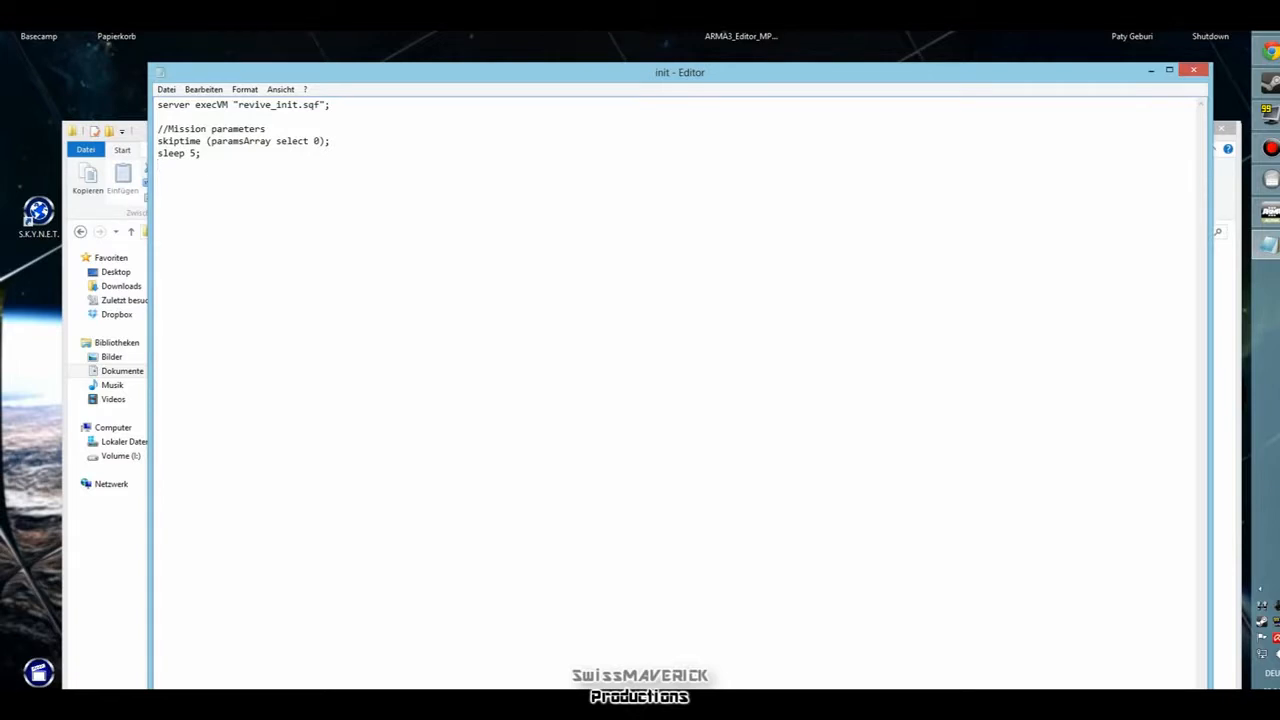
left_click(166, 89)
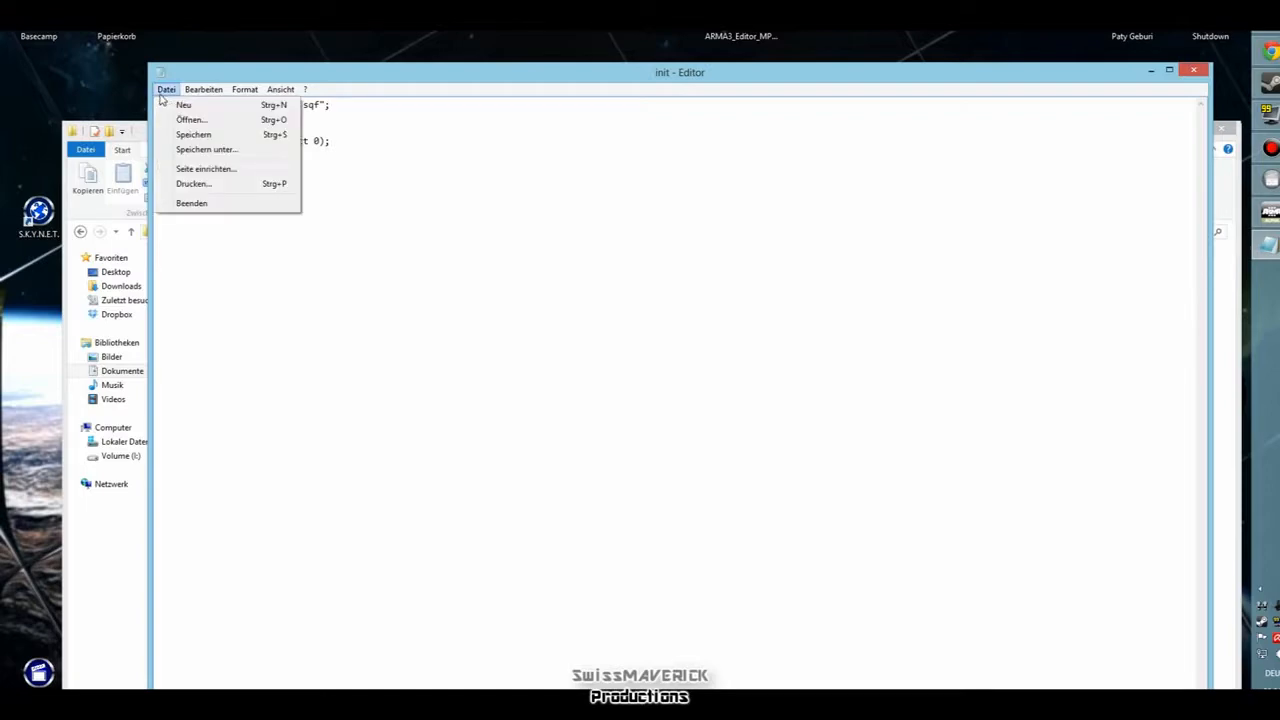
left_click(190, 131)
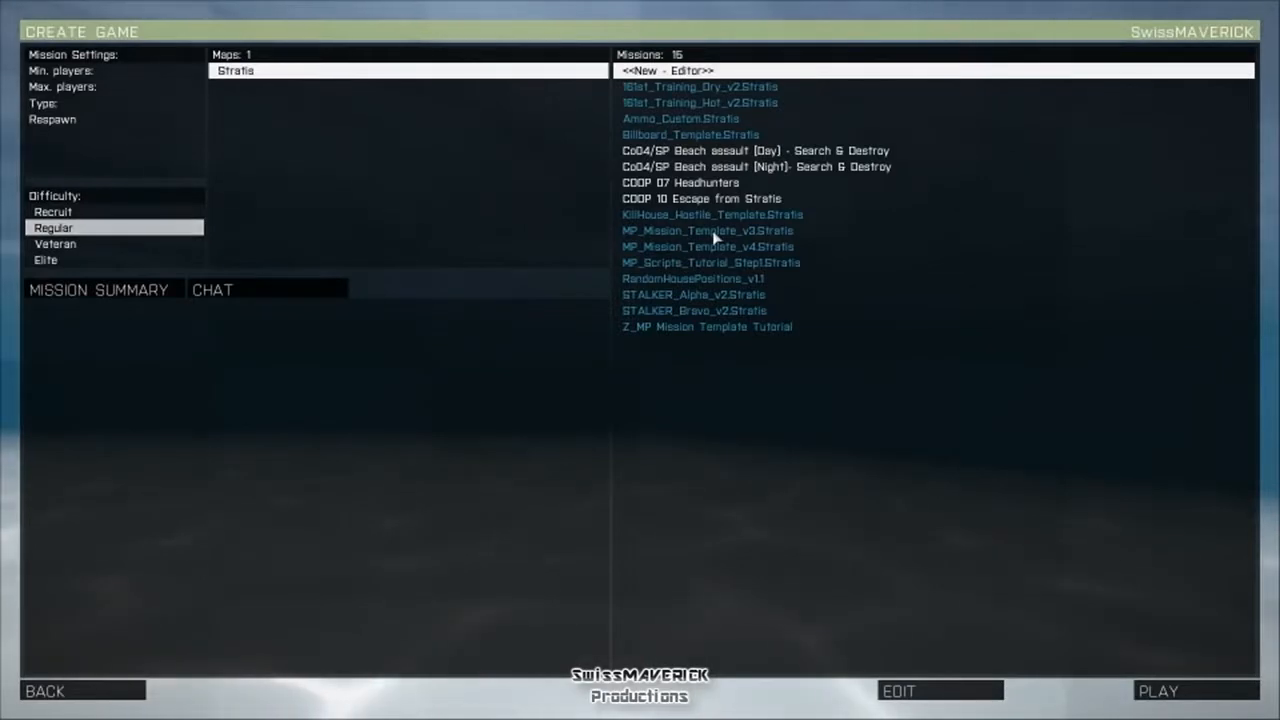
- In Arma 3, open Z_MP Mission Template Tutorial for editing and merge the Revive_4_ArmA3 mission into it
left_click(651, 328)
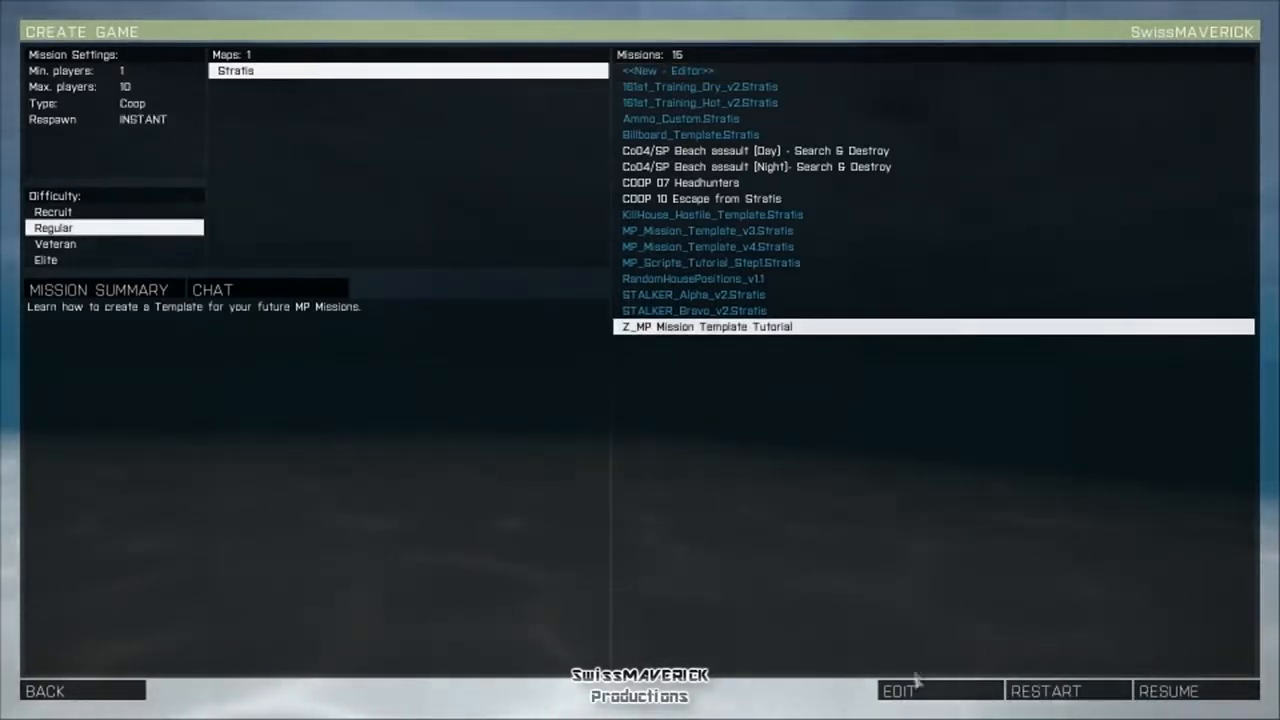
double_click(651, 328)
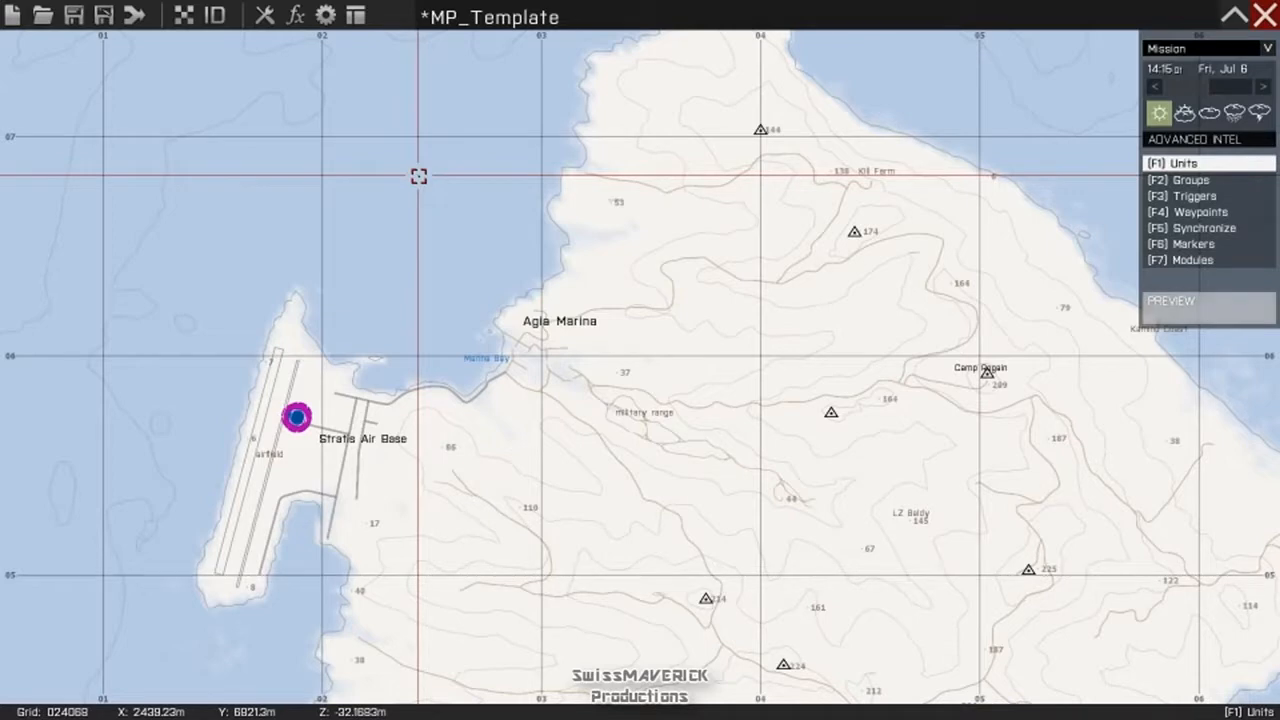
scroll(418, 176, "down", 3)
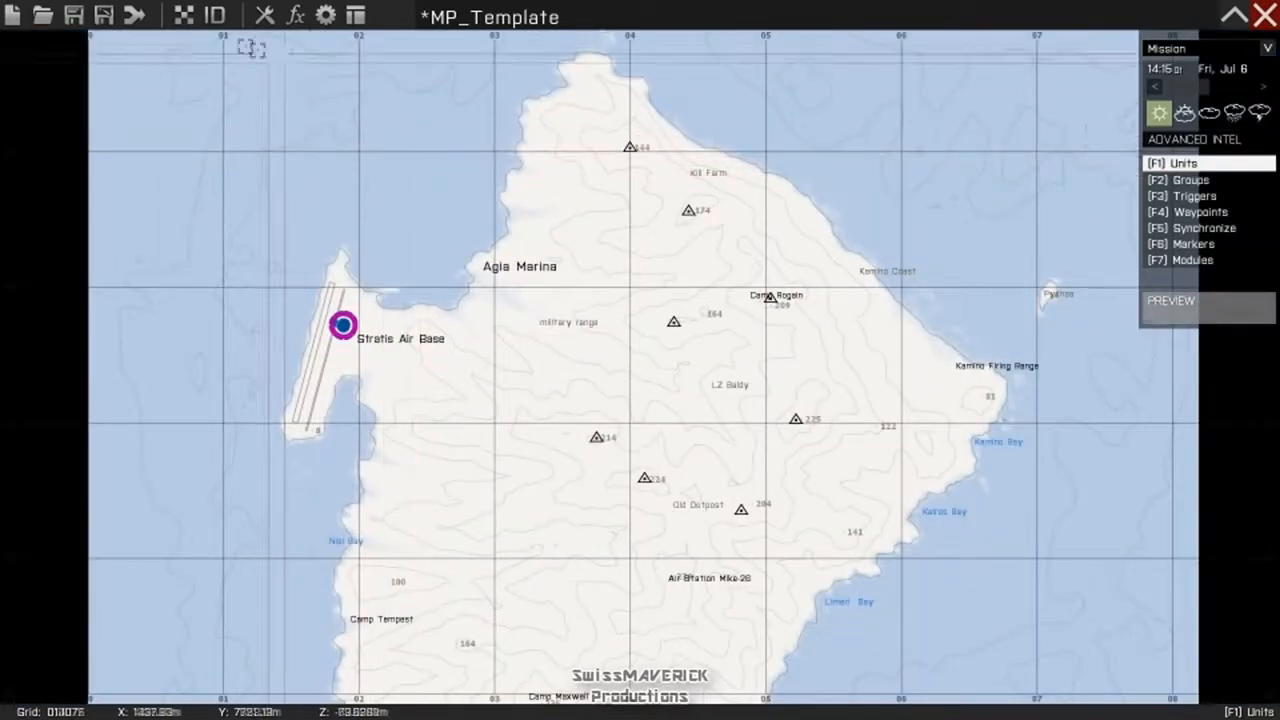
left_click(135, 15)
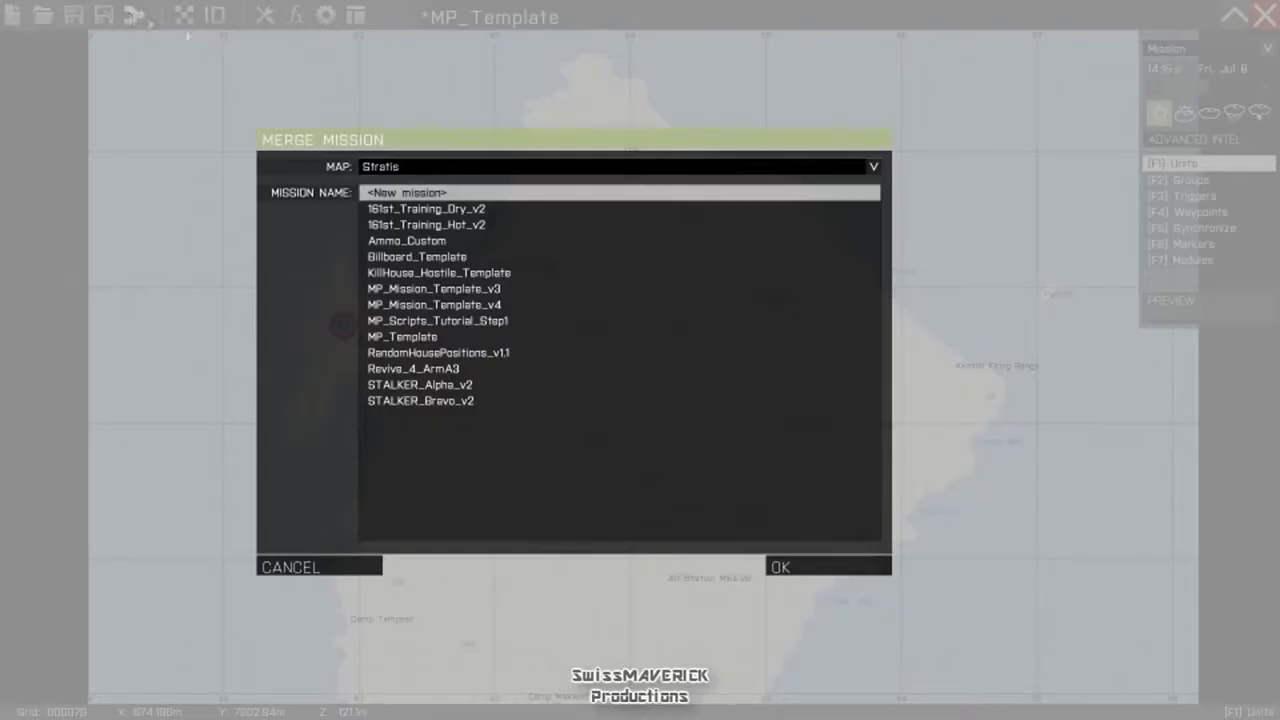
left_click(430, 370)
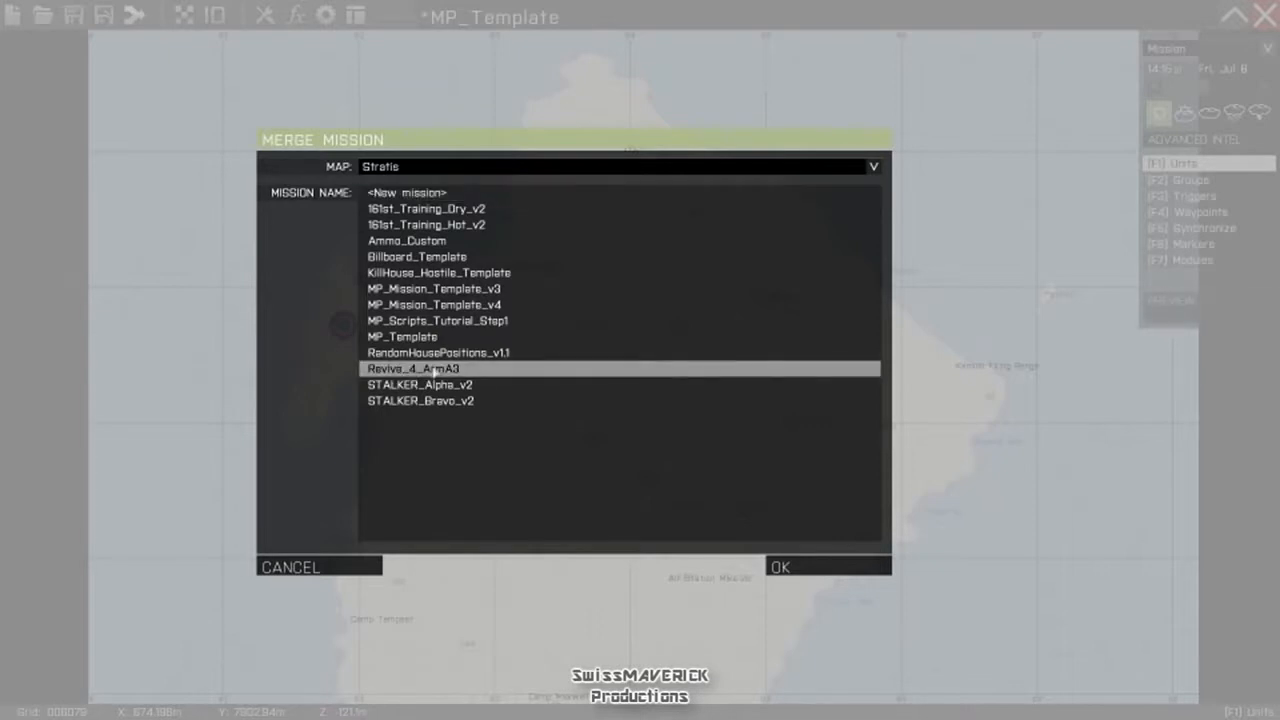
left_click(805, 571)
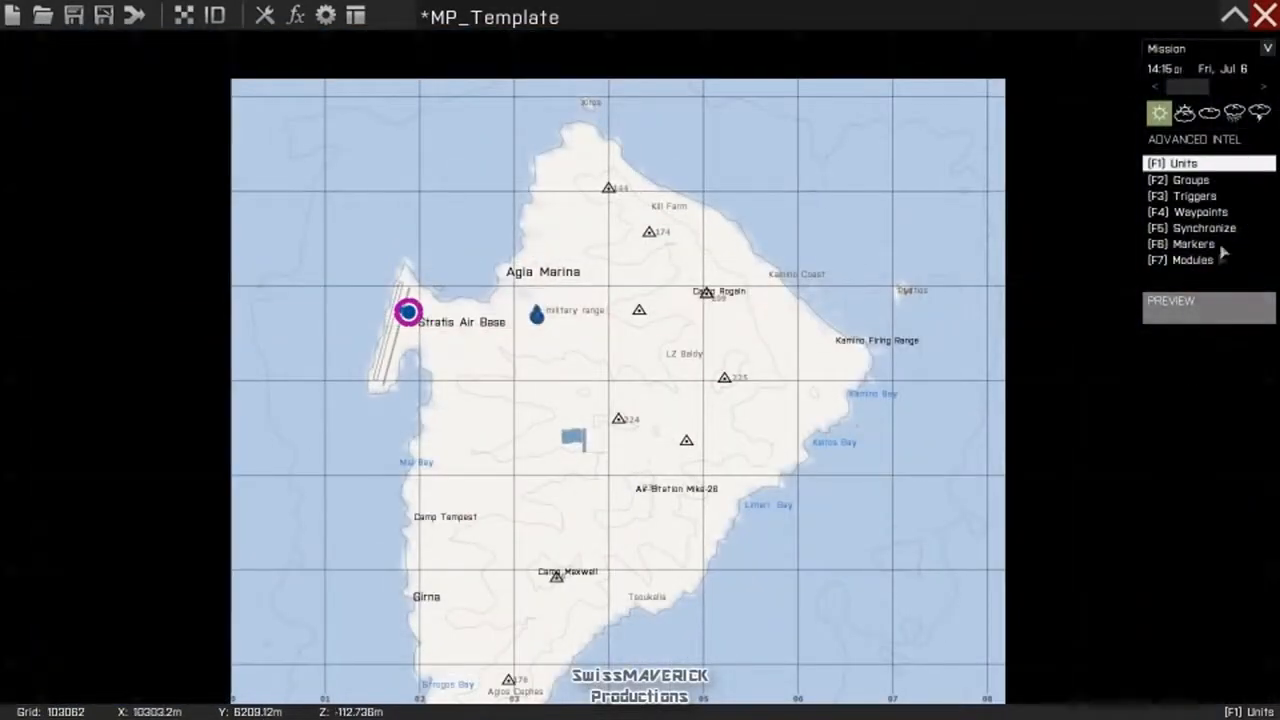
- Switch to Markers mode and move the merged squad and the Insertion marker to the airfield at Stratis Air Base
left_click(1220, 246)
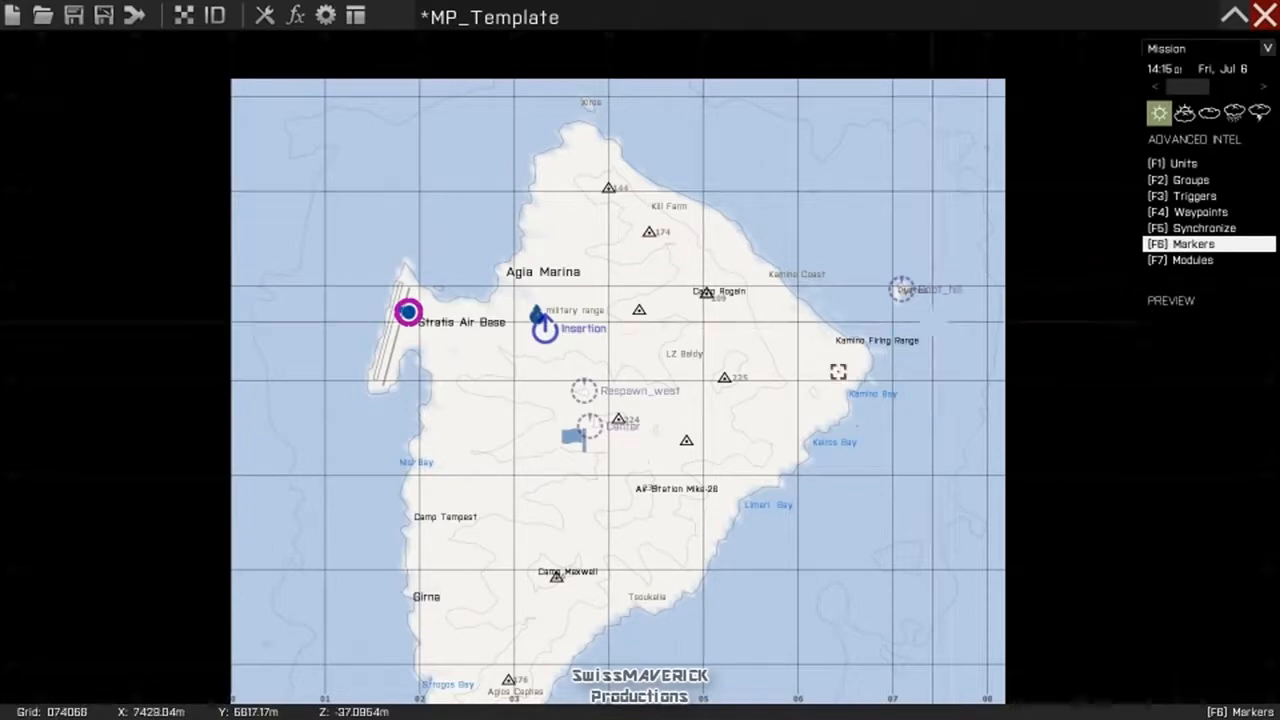
scroll(543, 403, "up", 5)
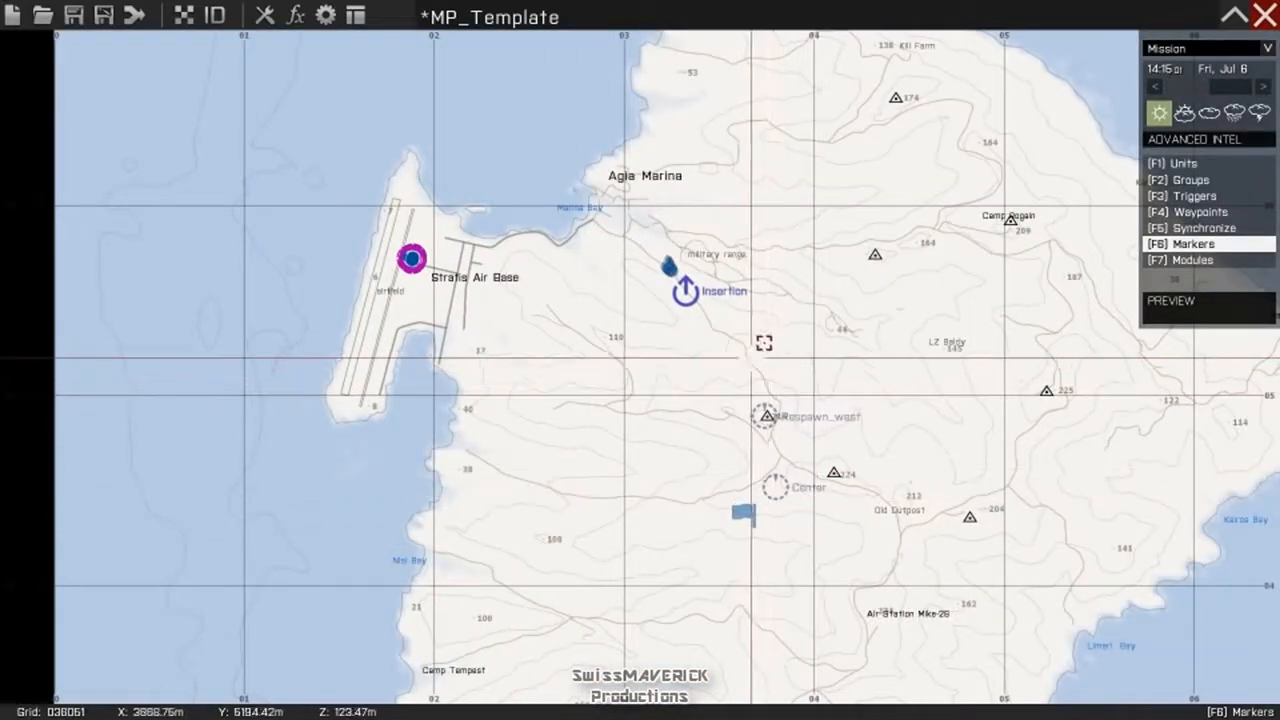
scroll(700, 300, "up", 5)
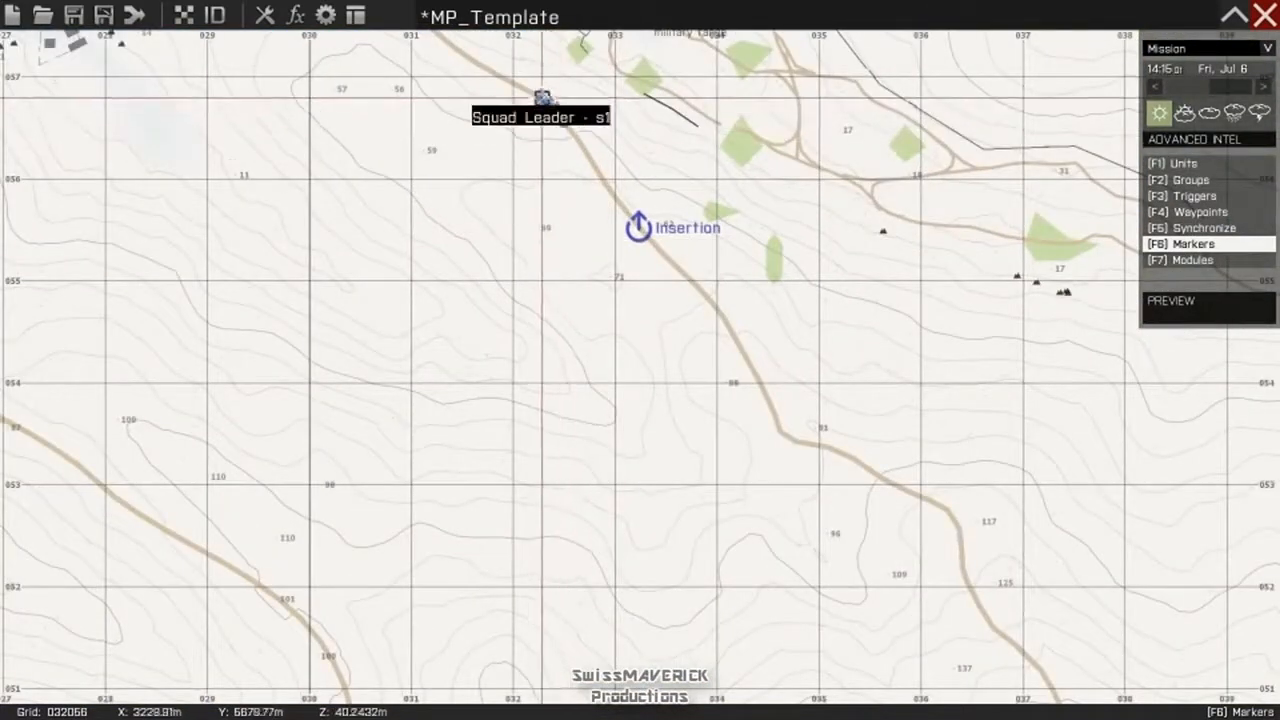
scroll(566, 125, "down", 10)
mouse_move(584, 155)
left_mouse_down()
mouse_move(423, 168)
mouse_move(178, 125)
left_mouse_up()
left_click_drag(177, 120, 303, 163)
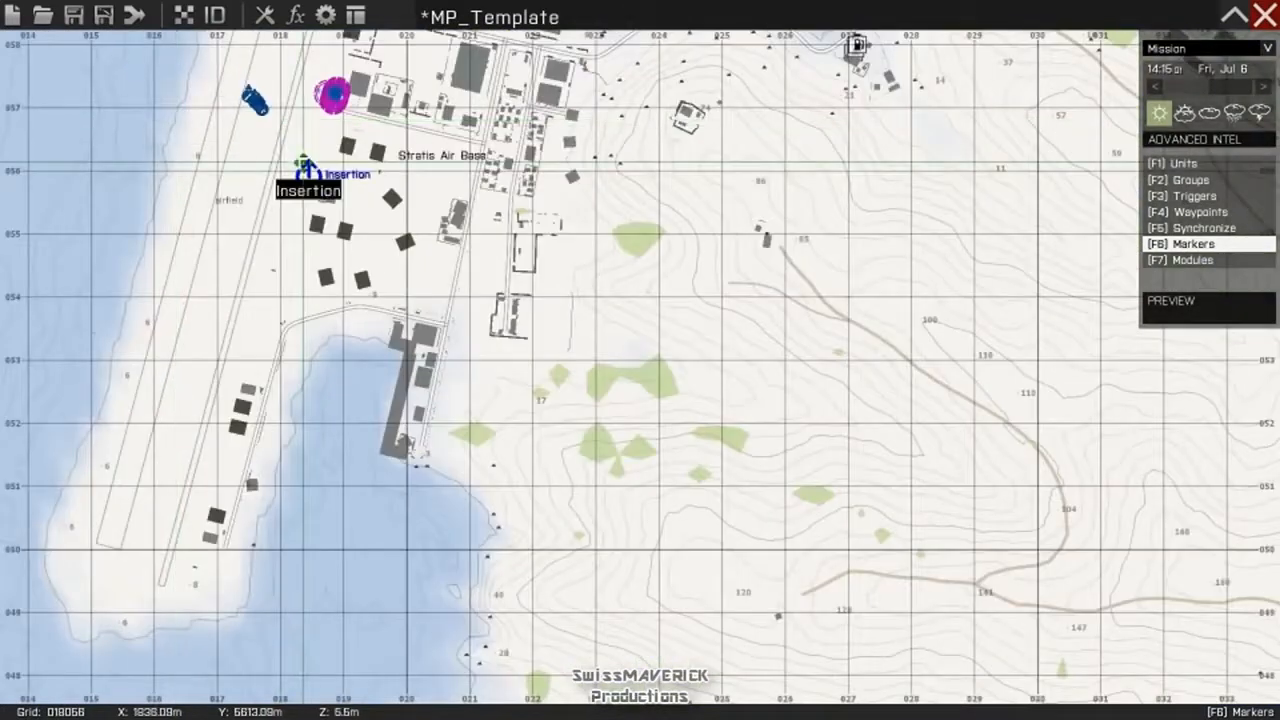
- Open the merged Squad Leader's unit properties to check its variable name, and leave the unit unedited
scroll(323, 157, "up", 4)
mouse_move(326, 157)
right_mouse_down()
mouse_move(631, 373)
mouse_move(748, 491)
right_mouse_up()
scroll(459, 311, "down", 3)
scroll(459, 311, "up", 3)
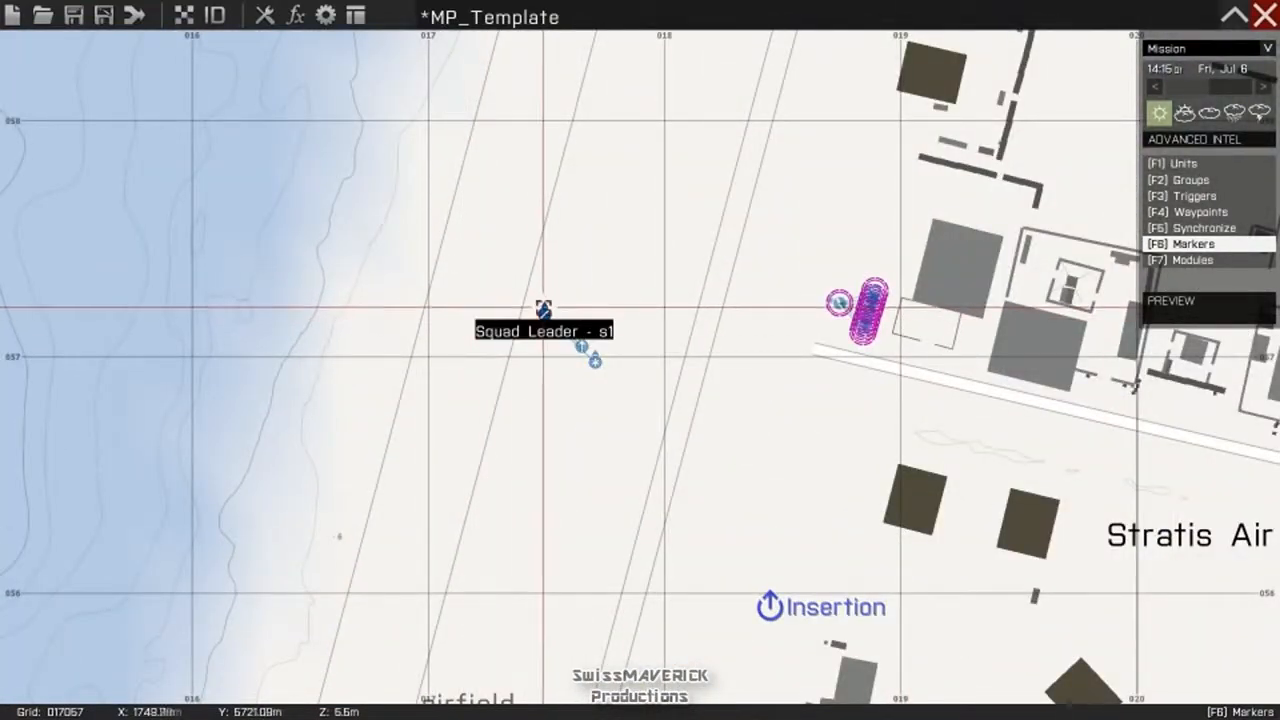
double_click(545, 316)
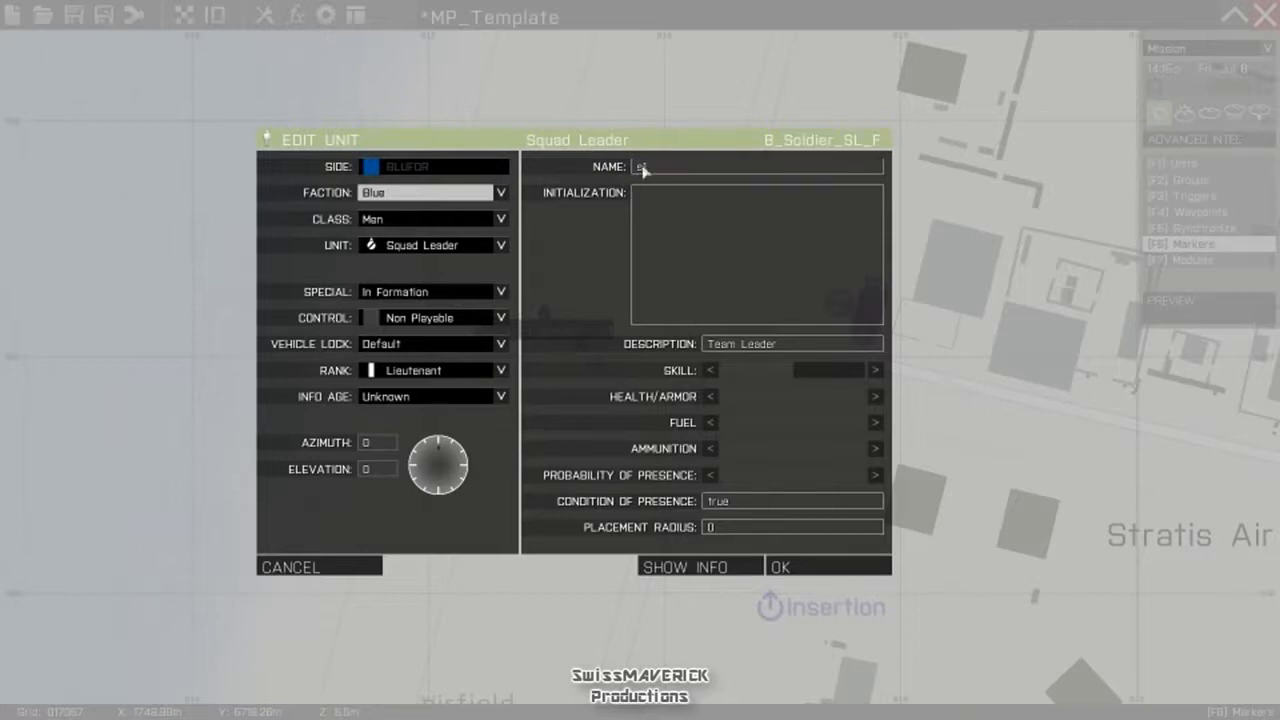
left_click(370, 565)
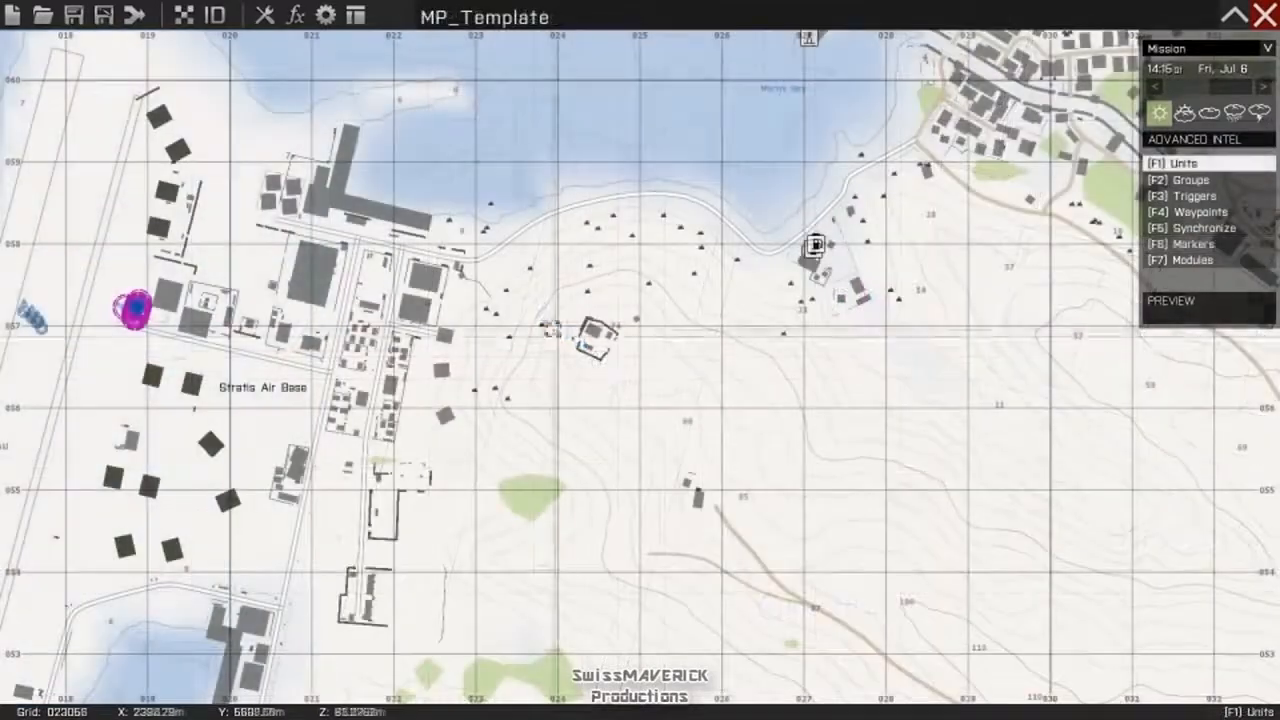
- Remove the merged example squad from the runway and name the template's playable Squad Leader s1
scroll(492, 324, "down", 3)
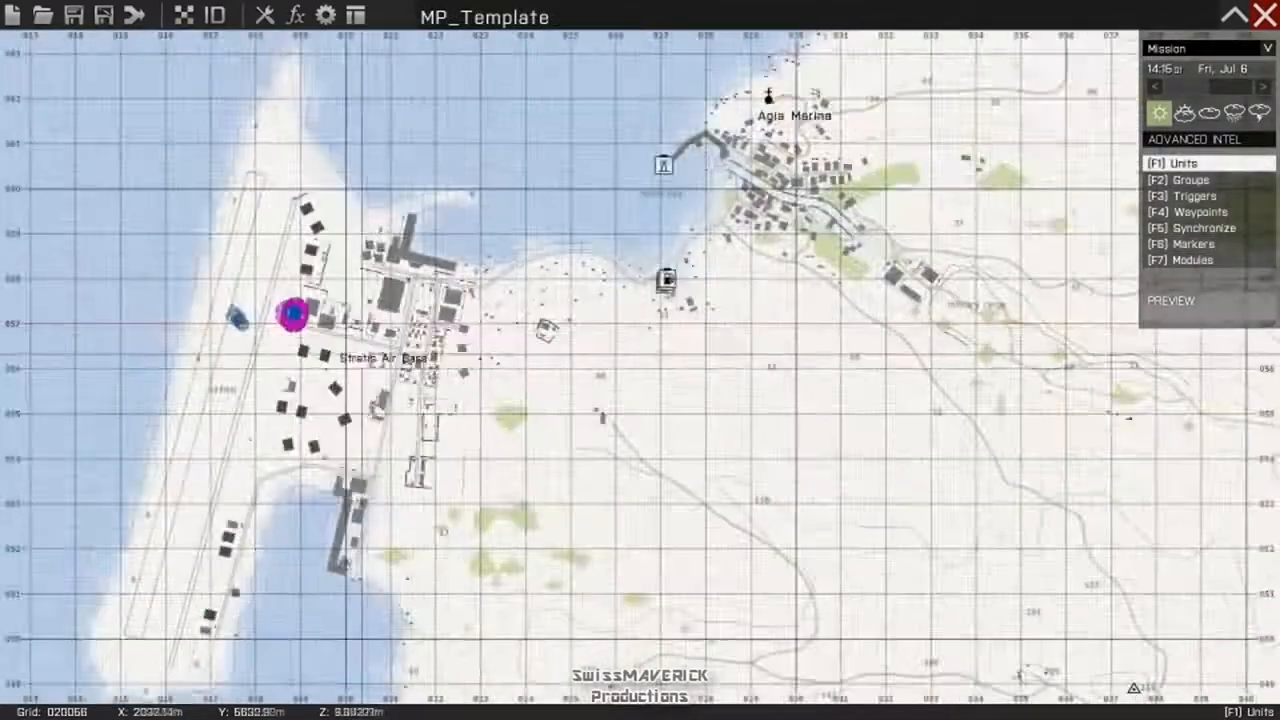
scroll(414, 344, "up", 4)
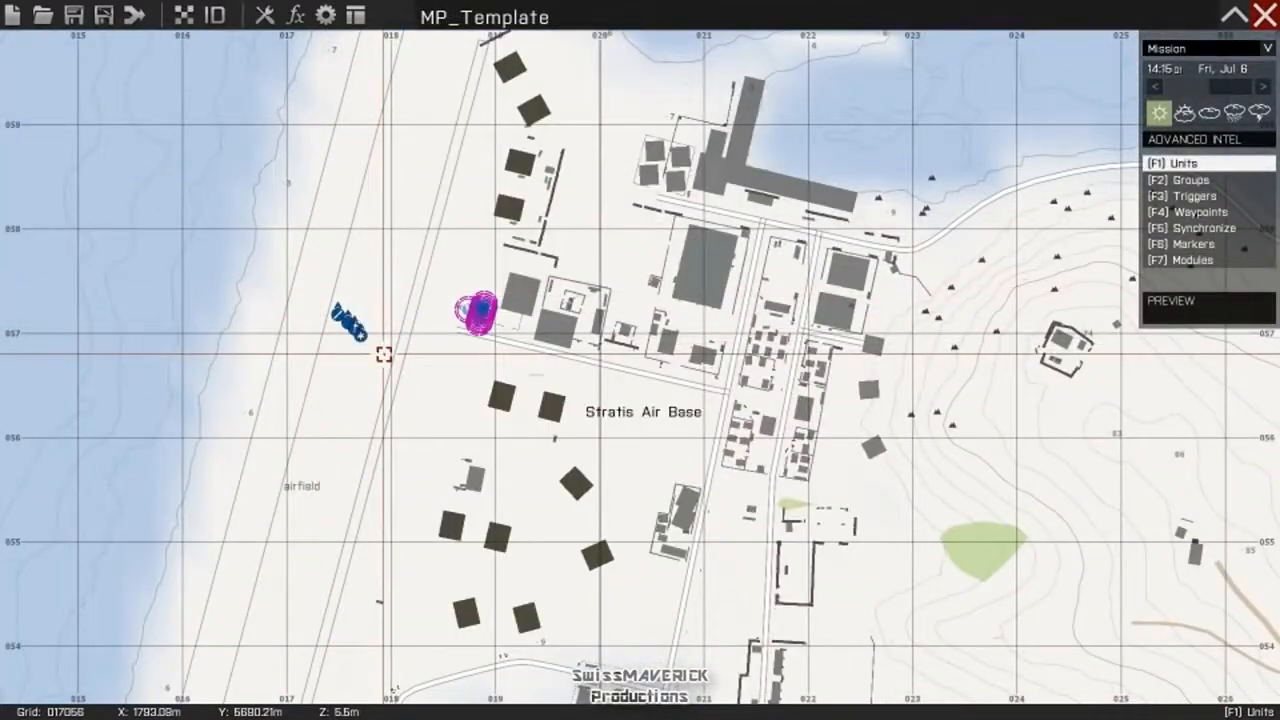
scroll(480, 318, "up", 5)
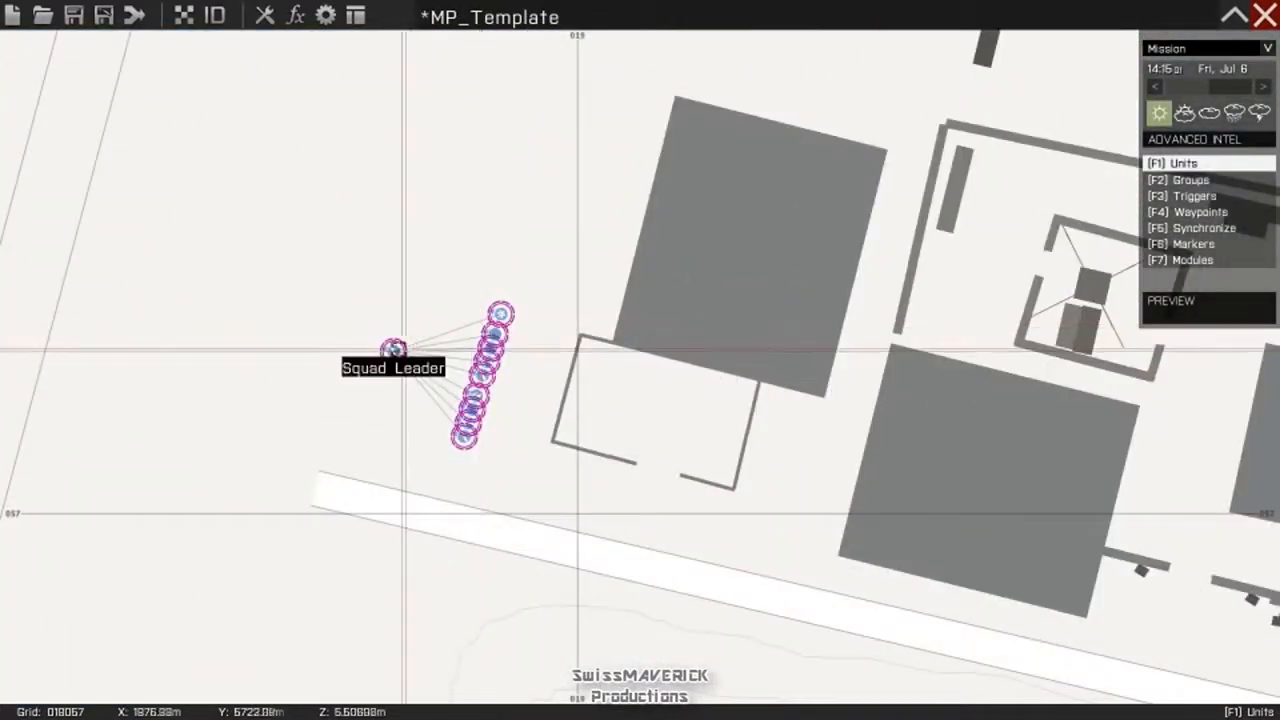
double_click(394, 349)
left_click(644, 170)
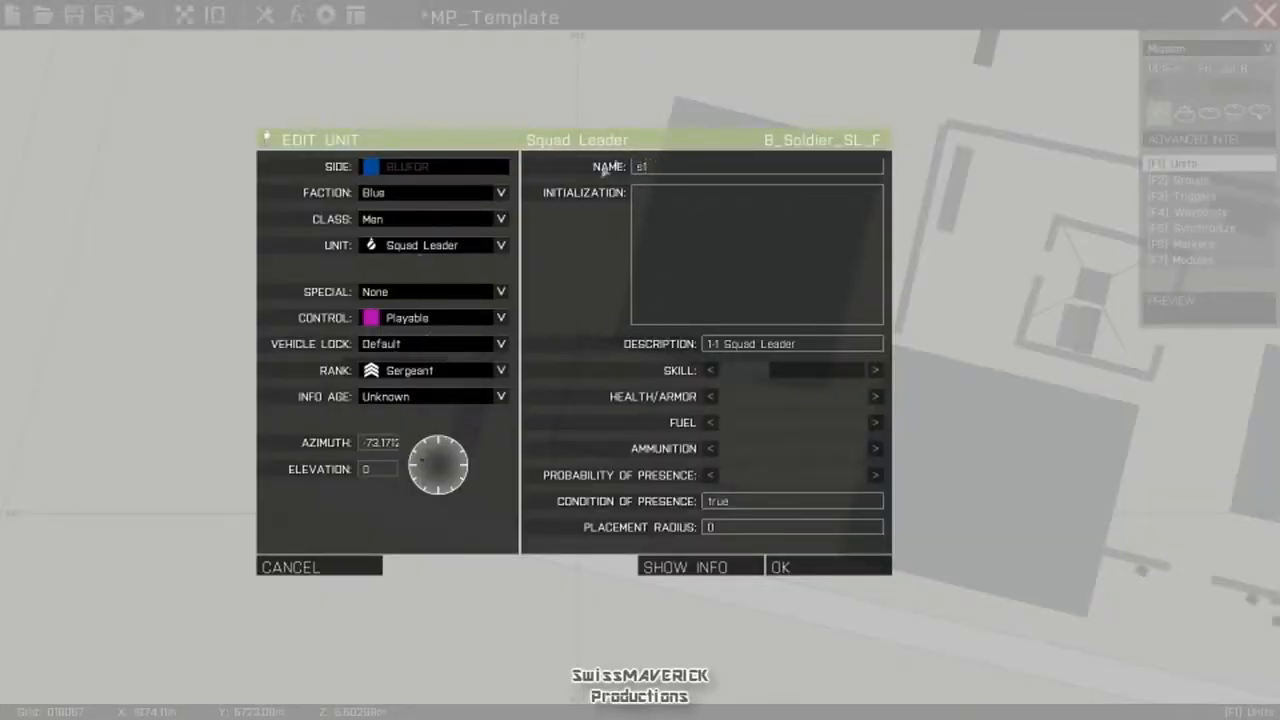
left_click(798, 575)
- Give the playable Team Leader the next variable name in the sequence and name the Automatic Rifleman s3
scroll(463, 430, "up", 3)
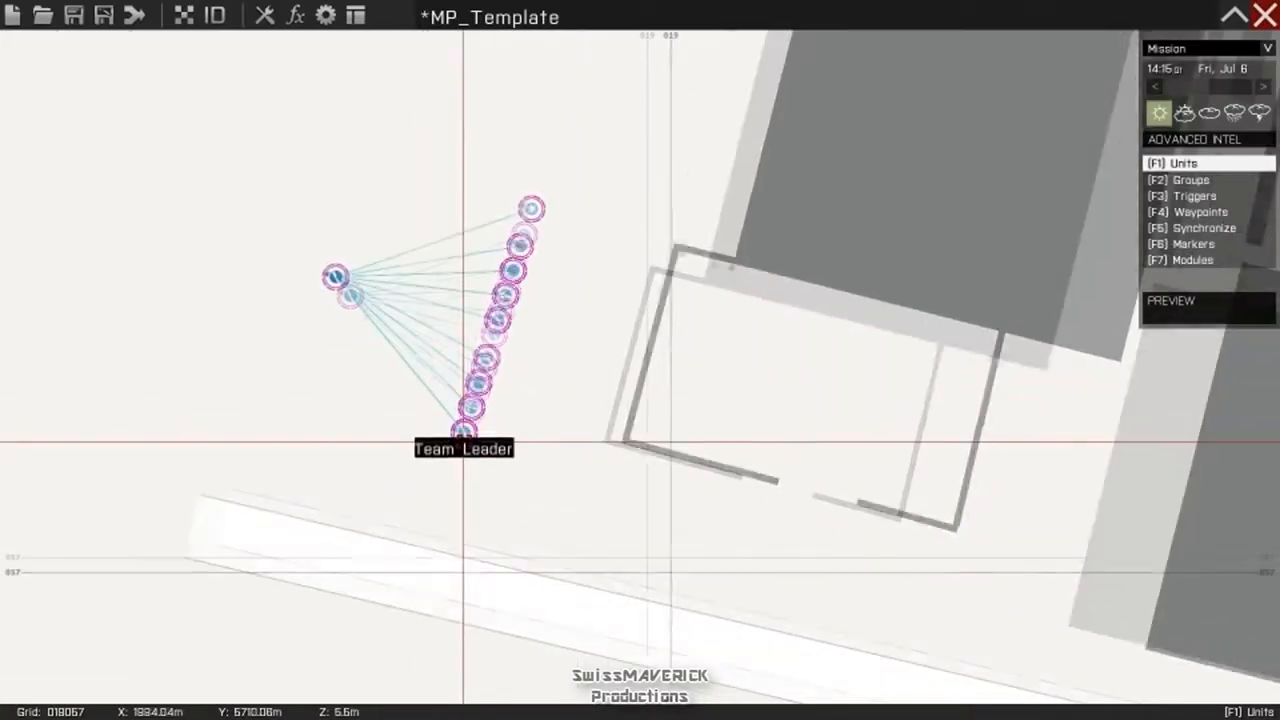
double_click(463, 430)
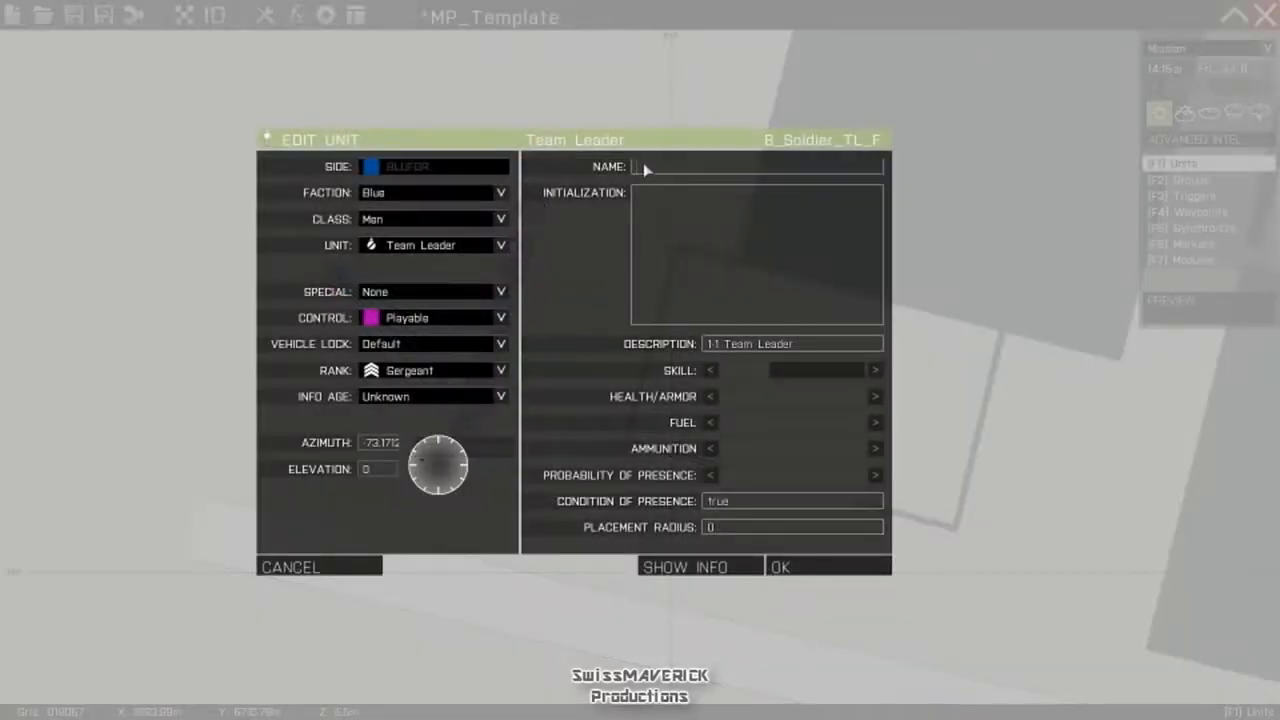
left_click(798, 567)
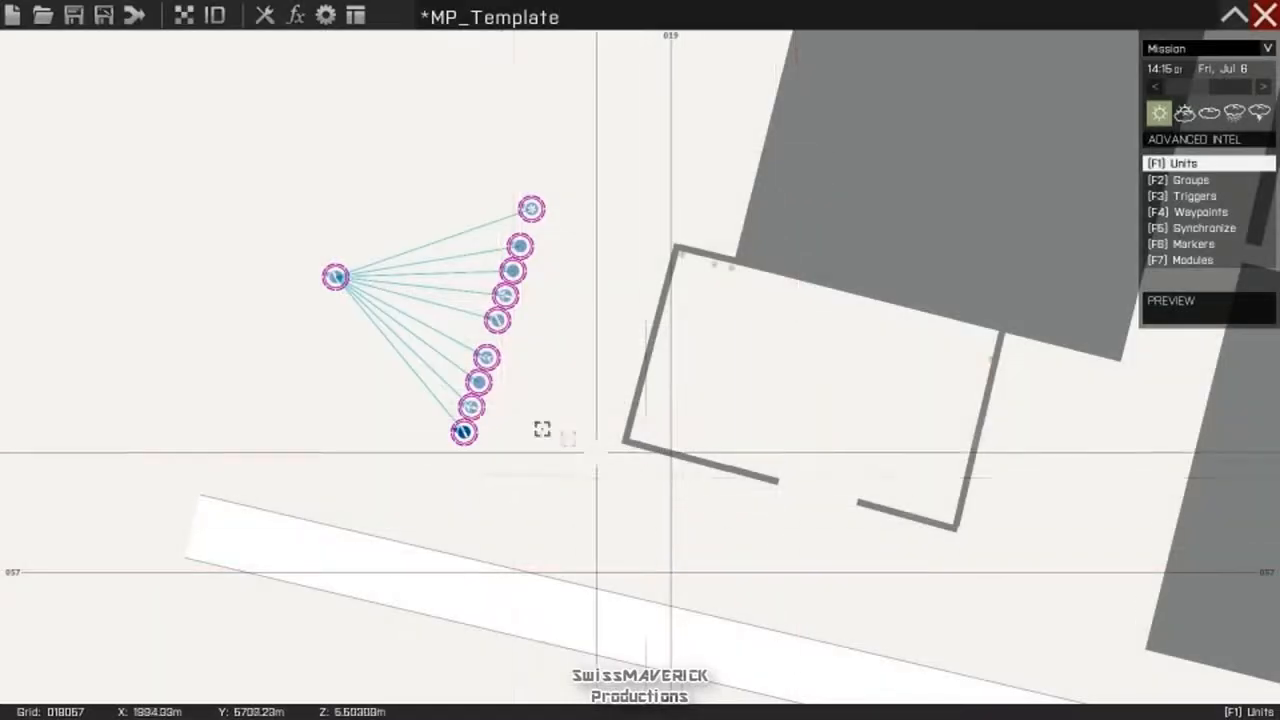
double_click(465, 428)
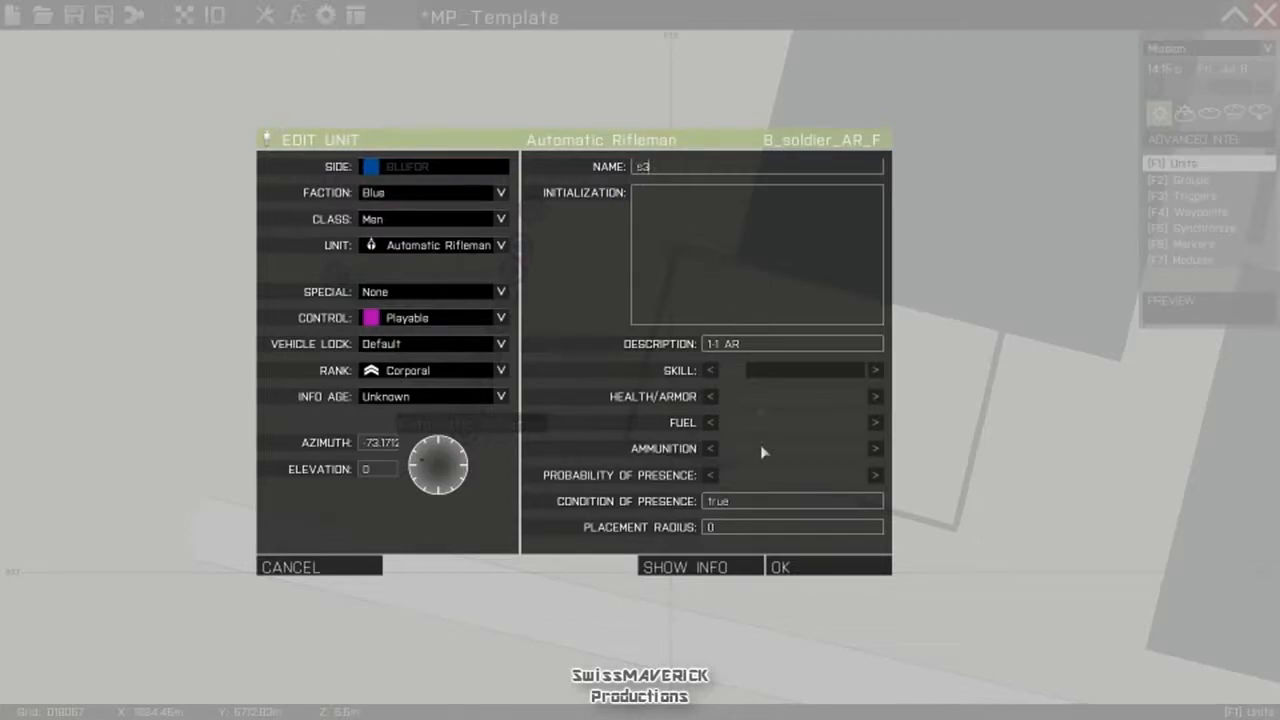
left_click(790, 567)
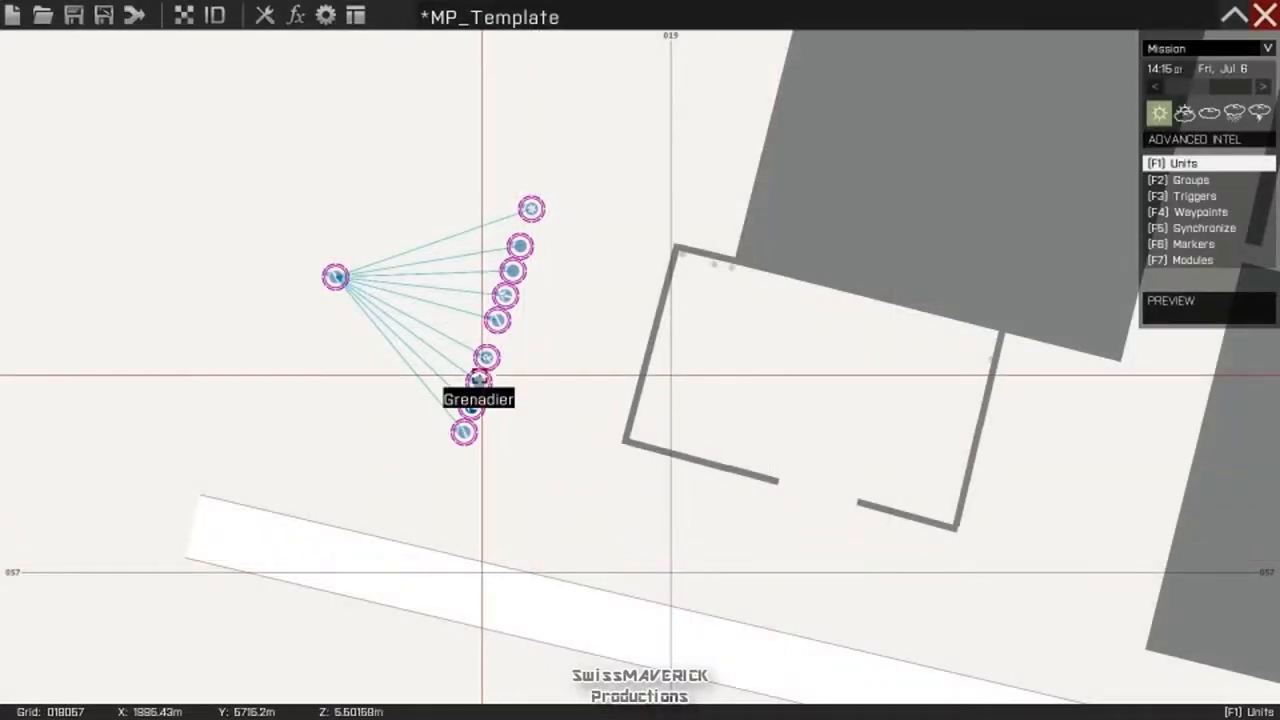
- Name the playable Grenadier s4 and the Medic s10, and save the mission
double_click(478, 380)
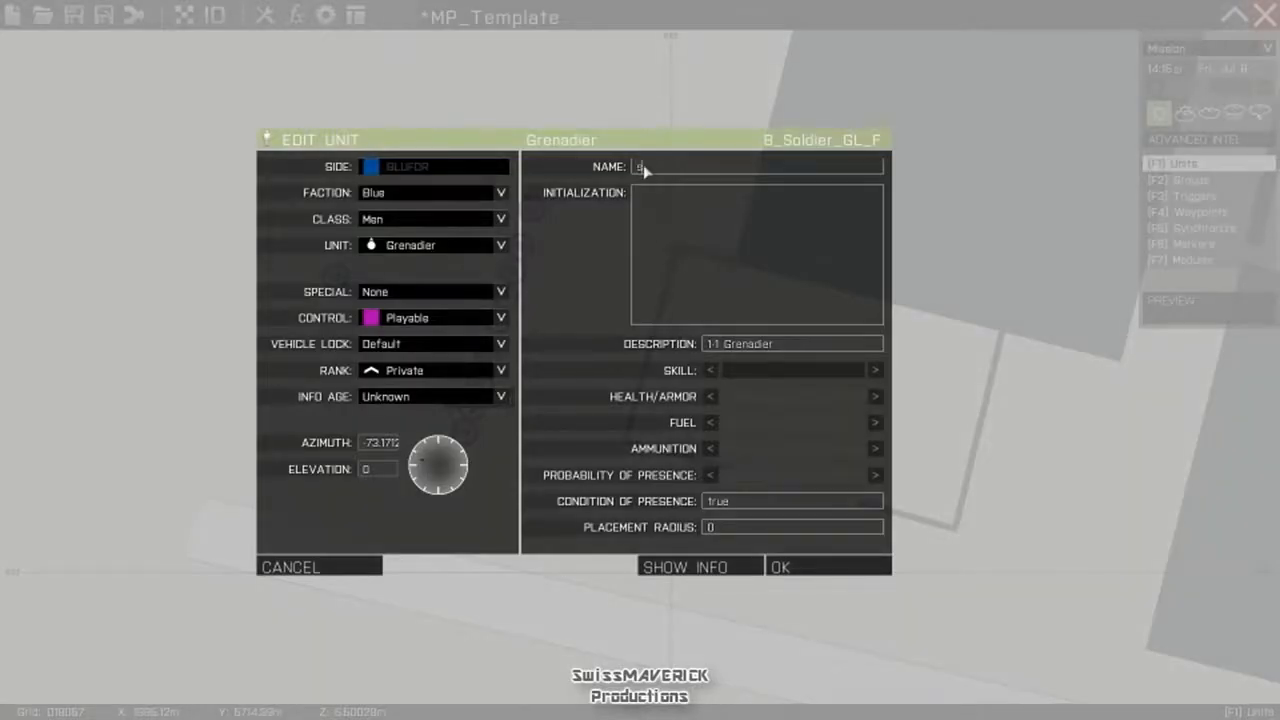
left_click(803, 570)
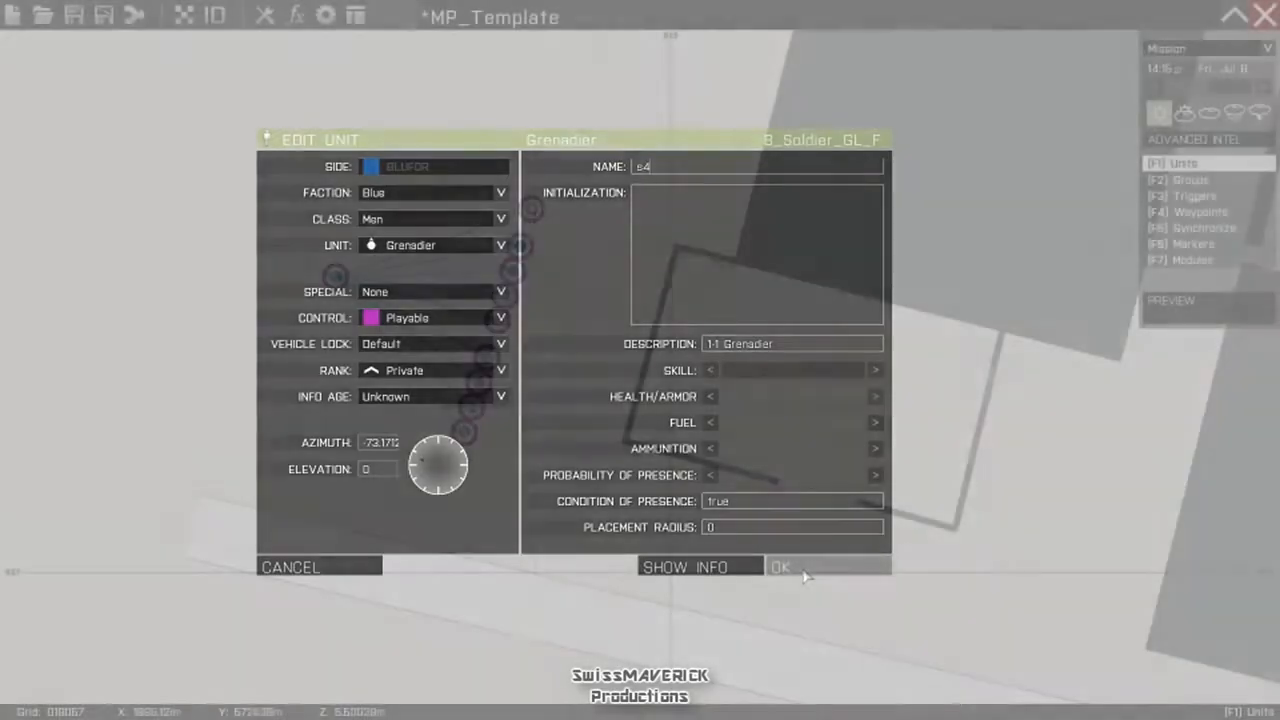
double_click(532, 212)
left_click(658, 172)
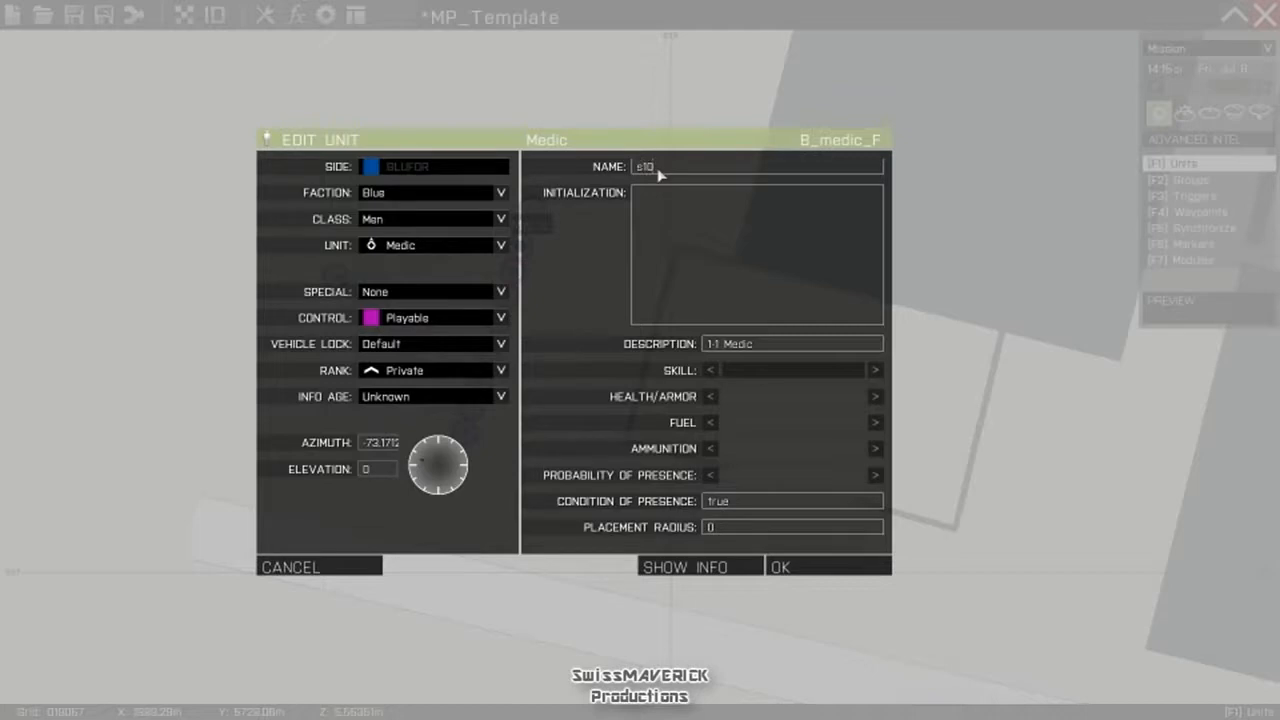
left_click(806, 569)
scroll(563, 360, "down", 2)
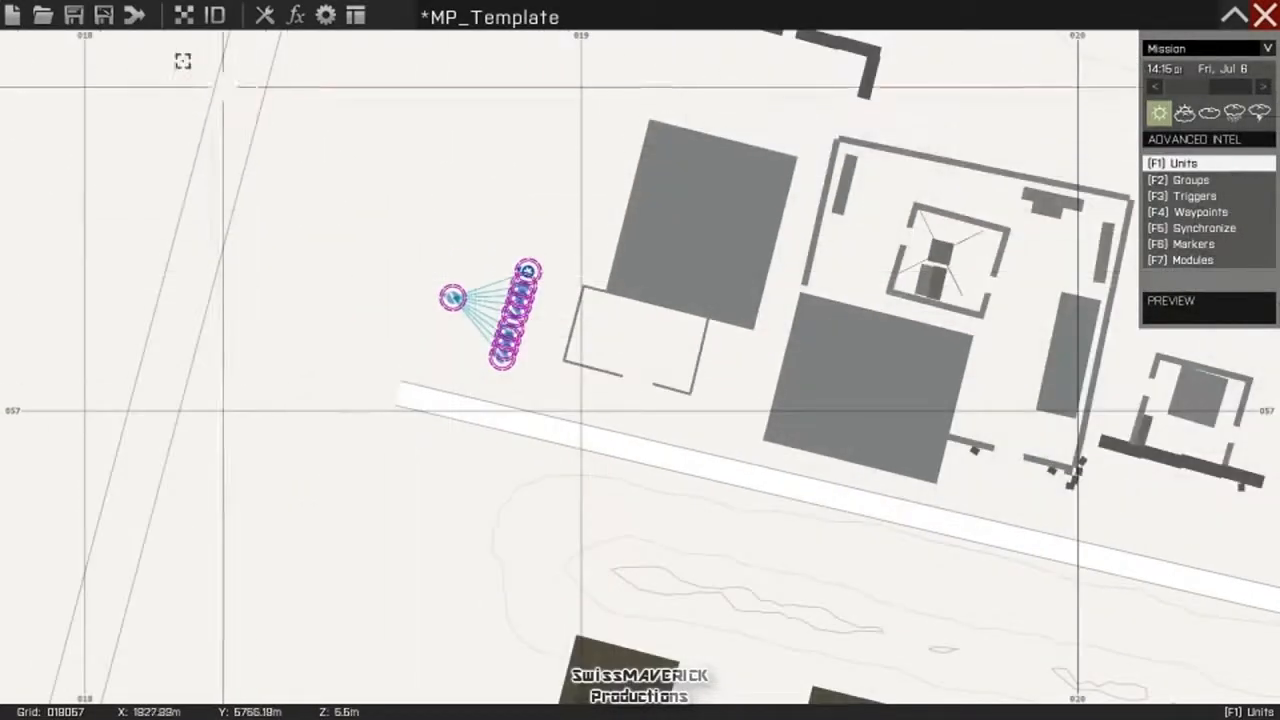
left_click(74, 15)
- In Markers mode, move the Respawn_west marker from the island's interior to the airfield just north of the Insertion marker
scroll(806, 480, "down", 5)
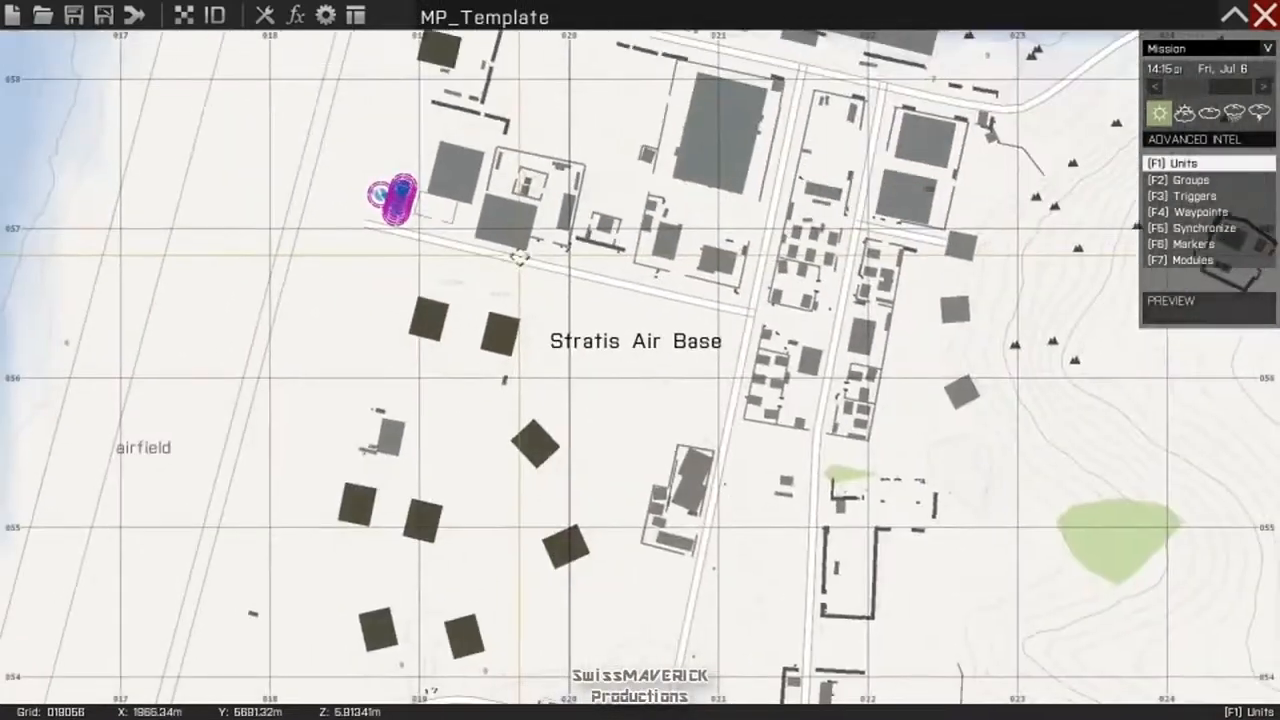
scroll(510, 270, "down", 3)
right_click_drag(508, 276, 361, 368)
scroll(361, 369, "down", 2)
left_click(1184, 245)
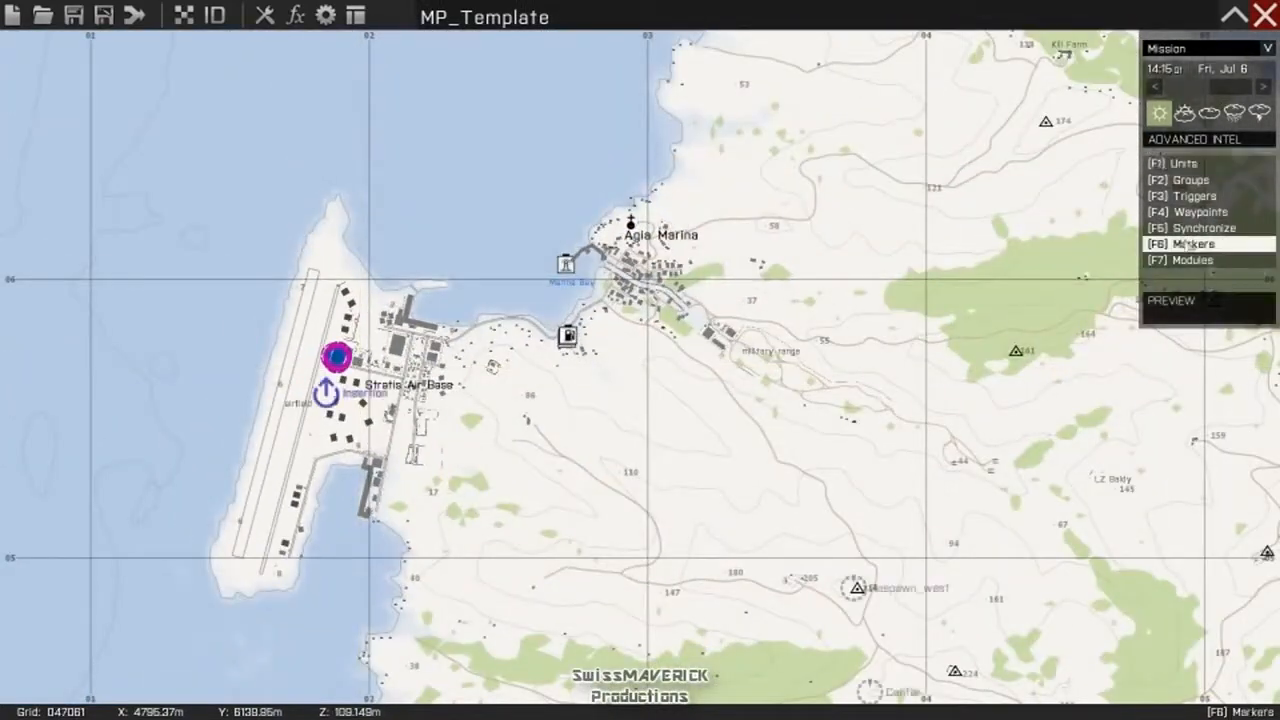
scroll(686, 329, "down", 5)
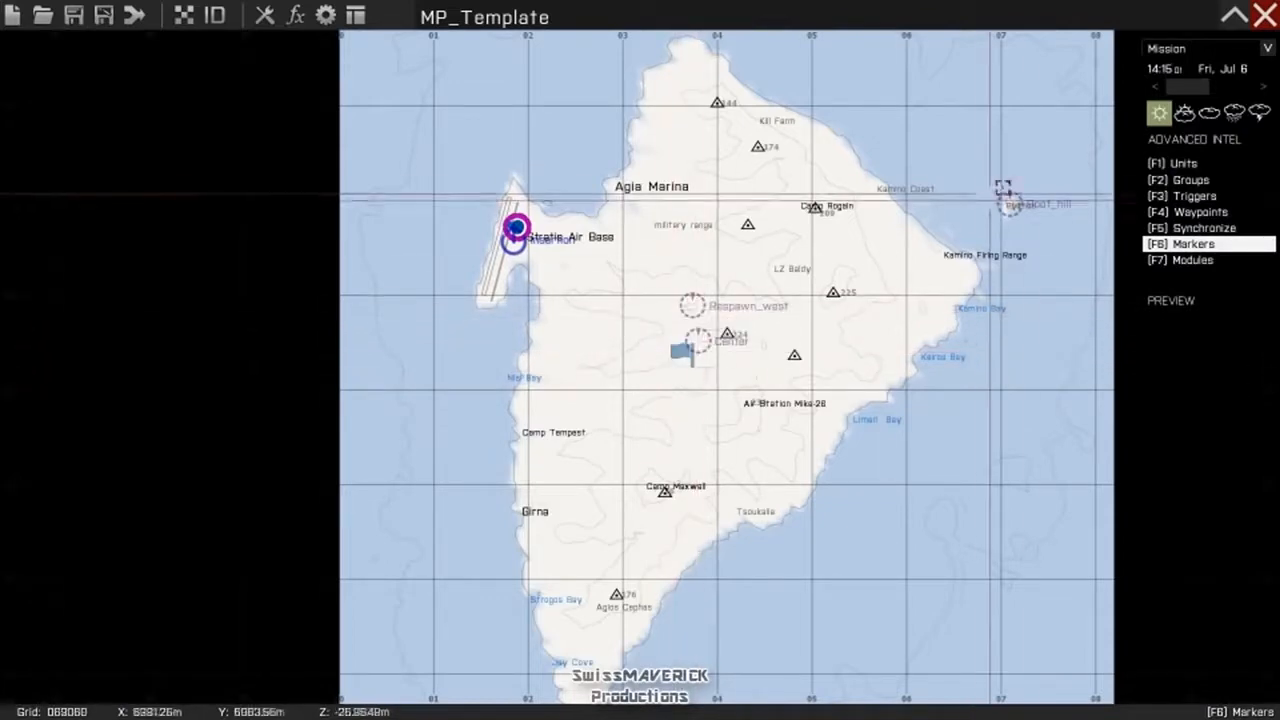
scroll(603, 377, "up", 3)
scroll(700, 263, "down", 2)
right_click_drag(656, 264, 599, 328)
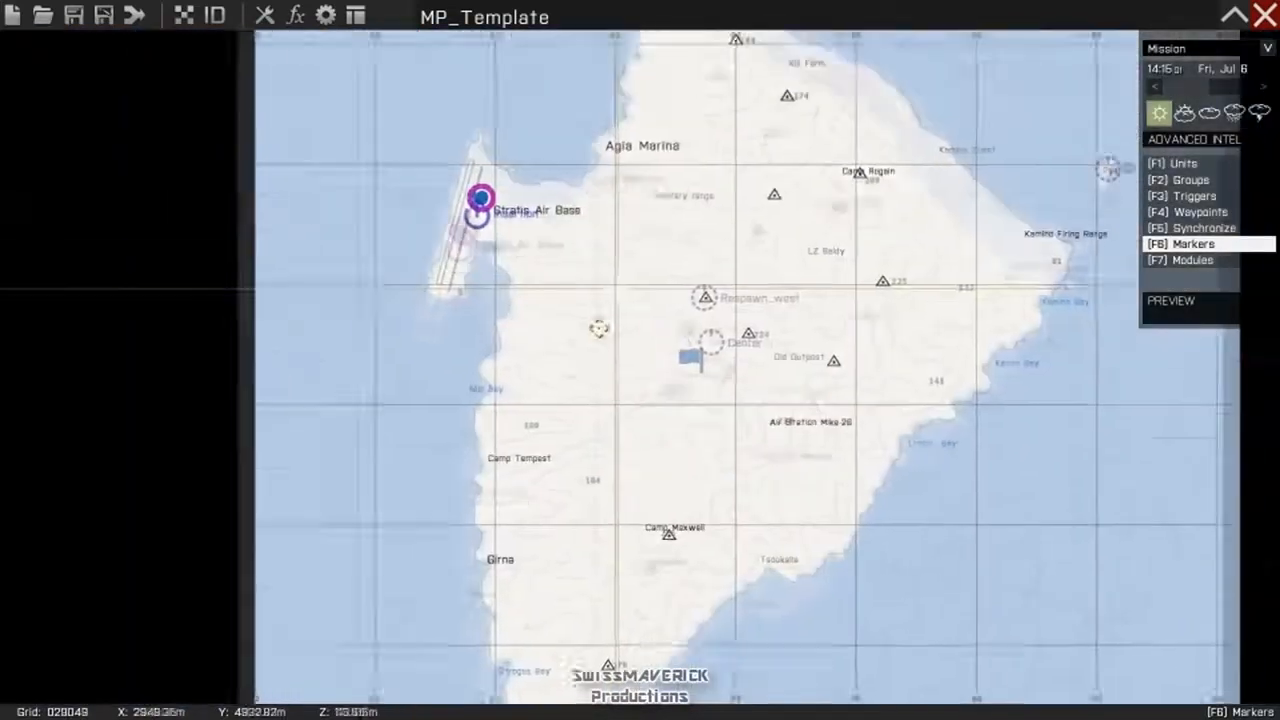
mouse_move(686, 334)
left_mouse_down()
mouse_move(606, 366)
mouse_move(497, 261)
left_mouse_up()
scroll(497, 261, "up", 5)
scroll(289, 224, "up", 3)
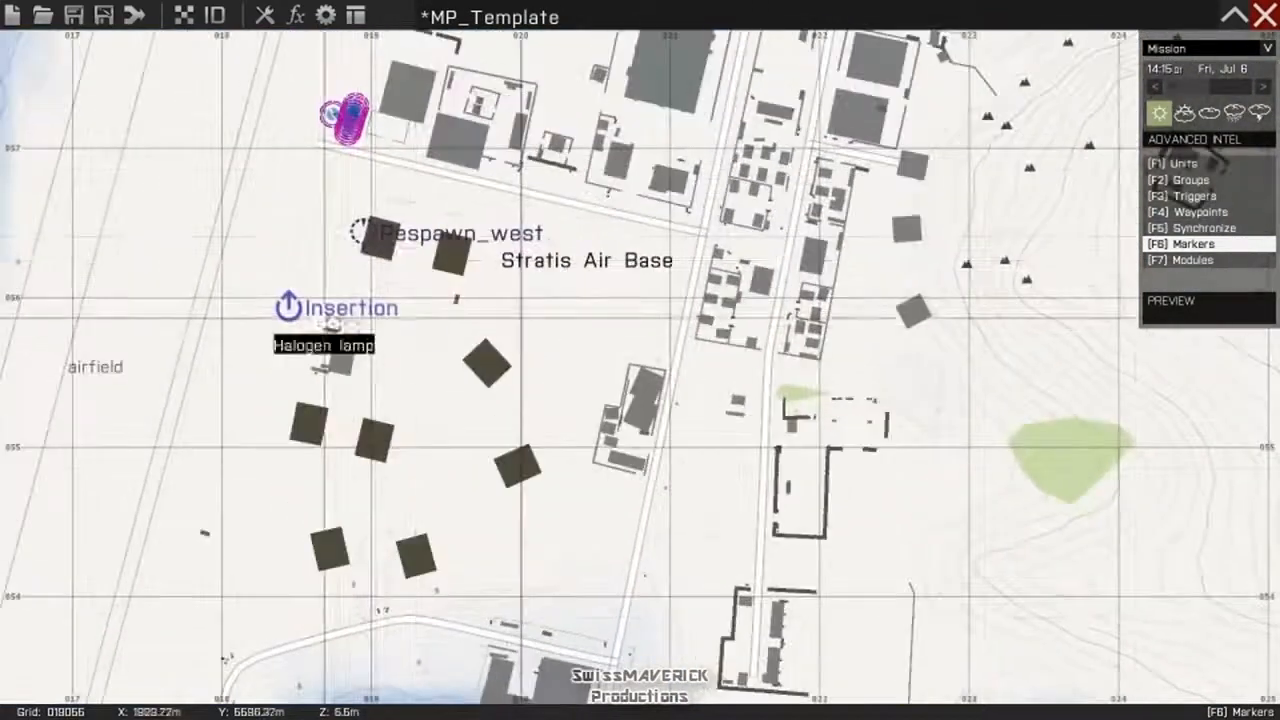
left_click_drag(358, 233, 302, 232)
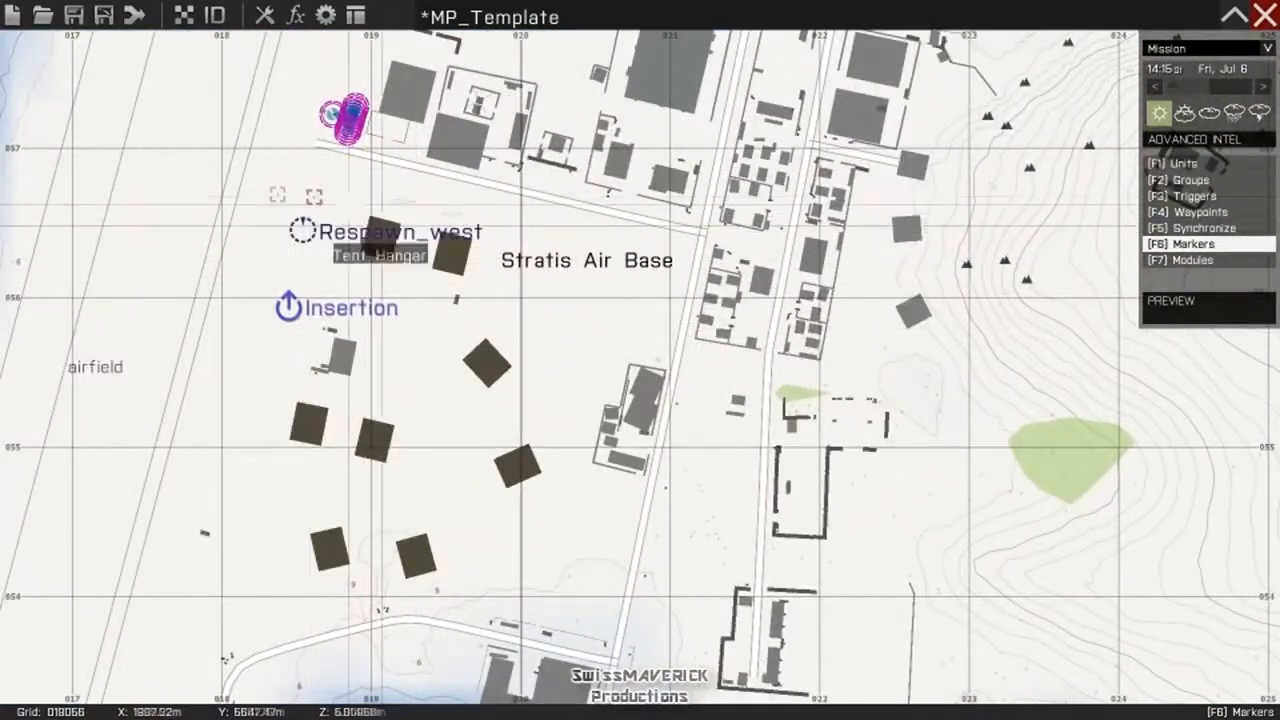
- Move the Insertion and Respawn_west markers right beside the playable squad at the west end of the access road
scroll(490, 335, "down", 3)
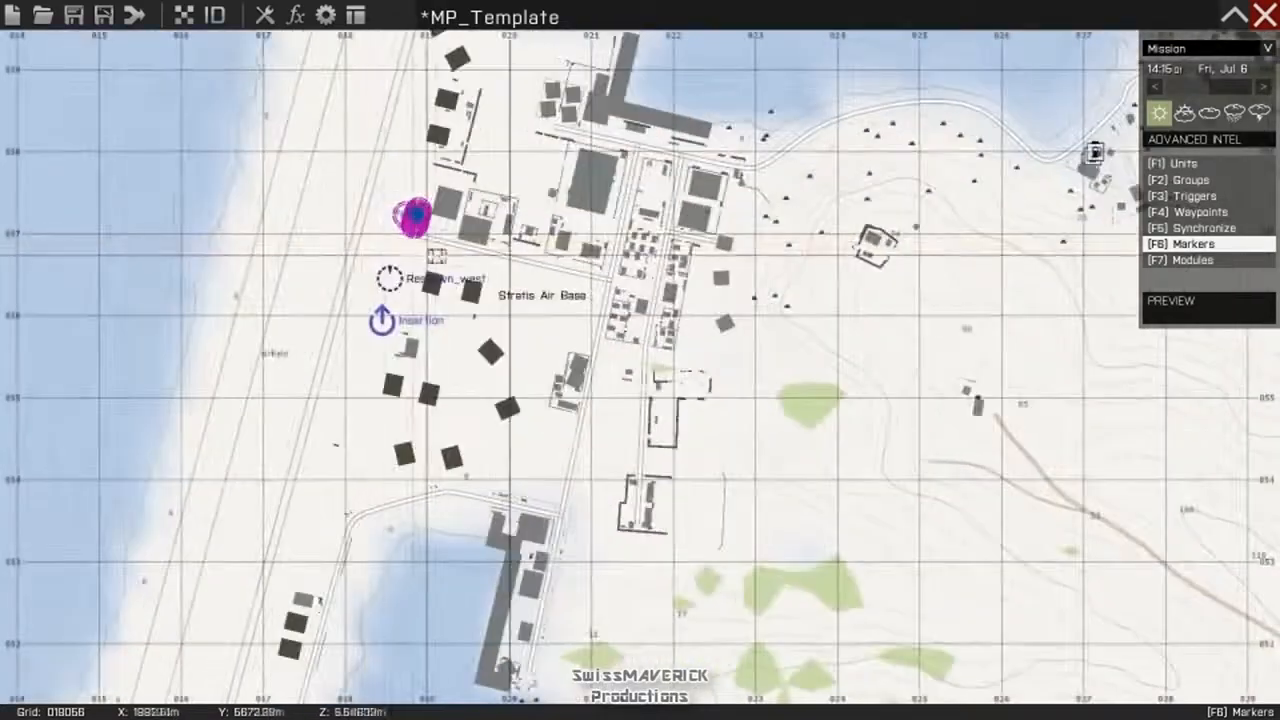
scroll(438, 255, "up", 1)
mouse_move(377, 326)
left_mouse_down()
mouse_move(409, 242)
mouse_move(429, 86)
mouse_move(370, 245)
left_mouse_up()
scroll(409, 250, "up", 3)
scroll(440, 165, "down", 2)
scroll(440, 130, "up", 3)
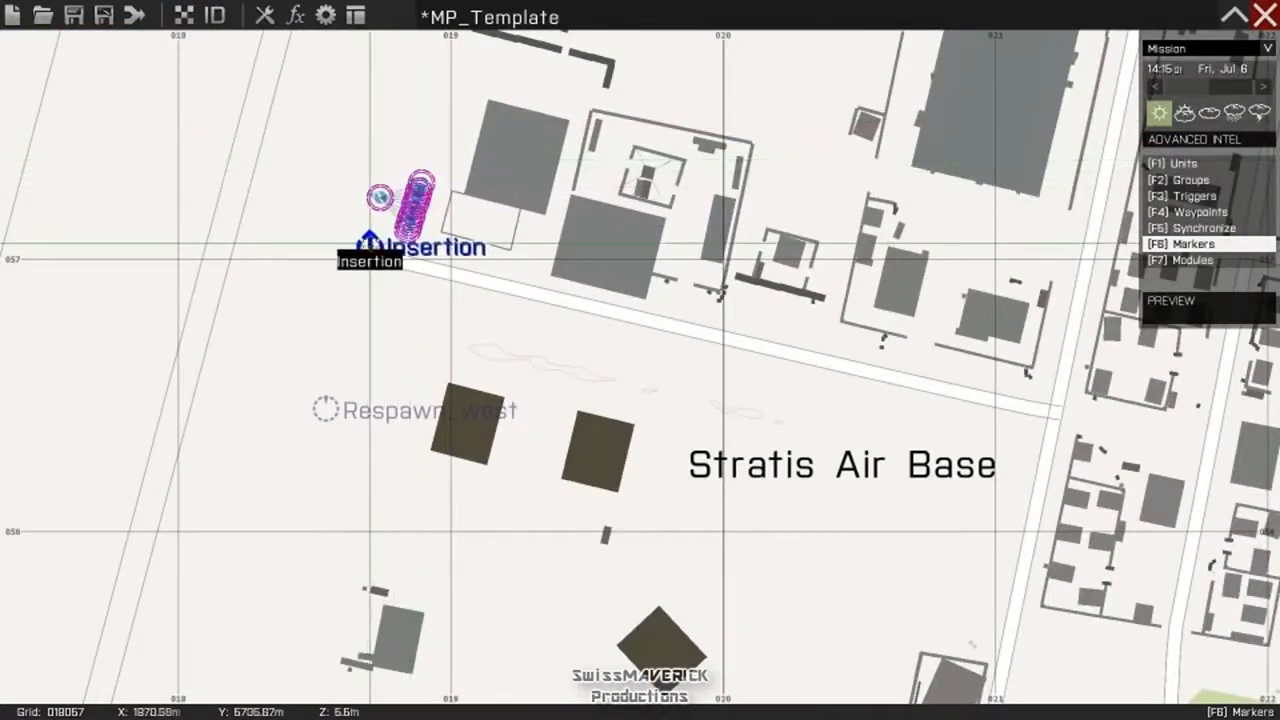
scroll(370, 245, "down", 3)
mouse_move(352, 372)
left_mouse_down()
mouse_move(404, 226)
mouse_move(446, 338)
mouse_move(436, 397)
left_mouse_up()
scroll(406, 227, "up", 4)
scroll(445, 338, "up", 3)
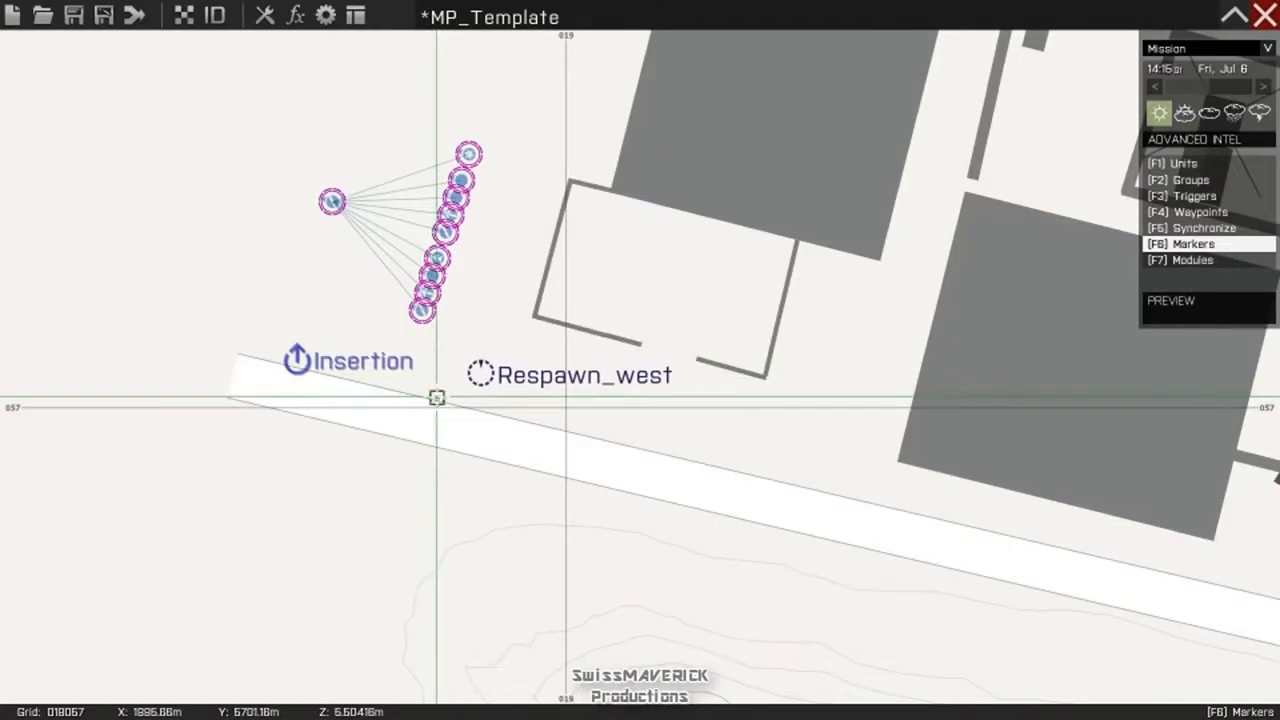
- Move the server Game Logic from the middle of the island out to the open sea in the north-east
scroll(436, 397, "down", 3)
scroll(487, 357, "down", 10)
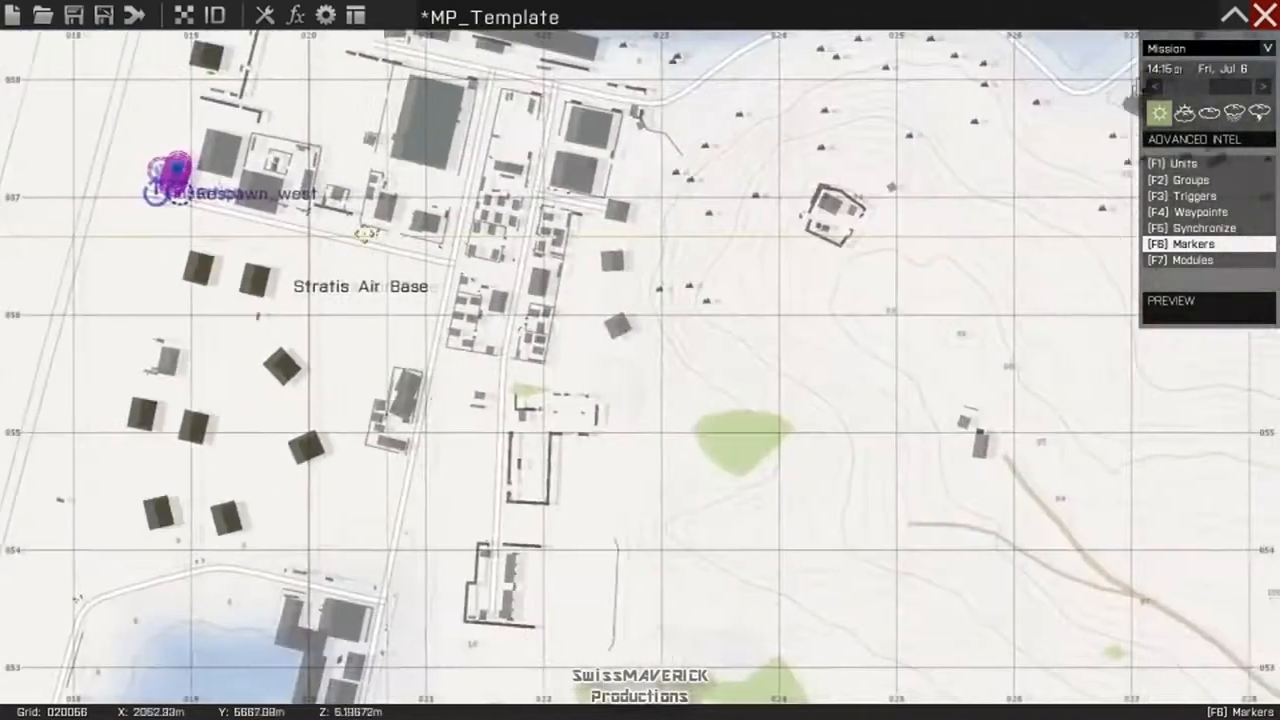
scroll(600, 175, "down", 5)
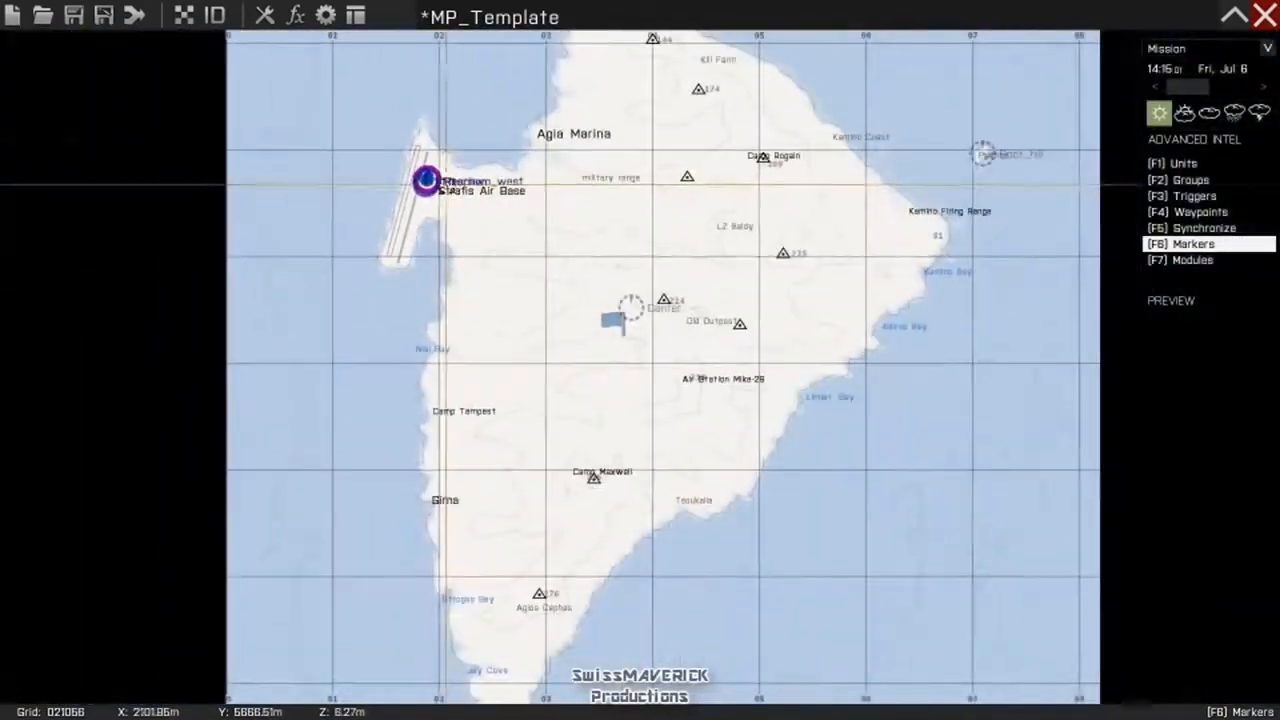
left_click_drag(606, 320, 787, 138)
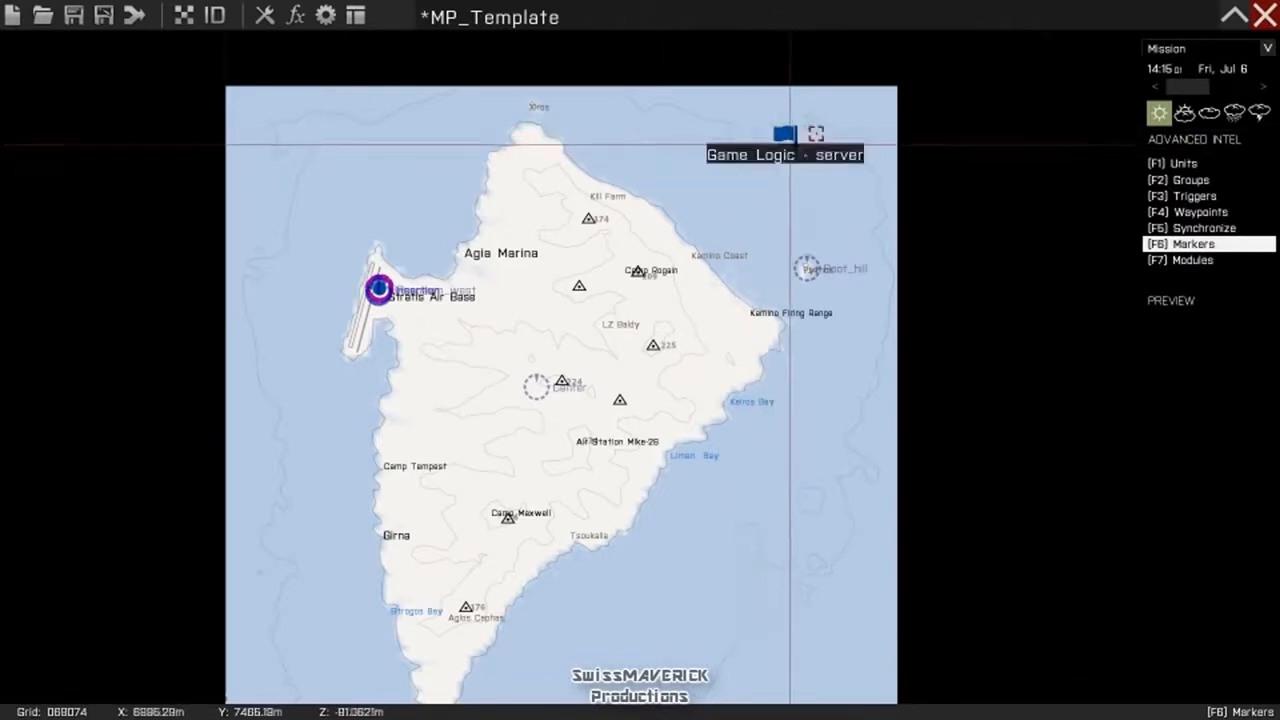
- Reposition the Center marker near the middle of the island, just north-west of Air Station Mike-26
scroll(571, 406, "up", 2)
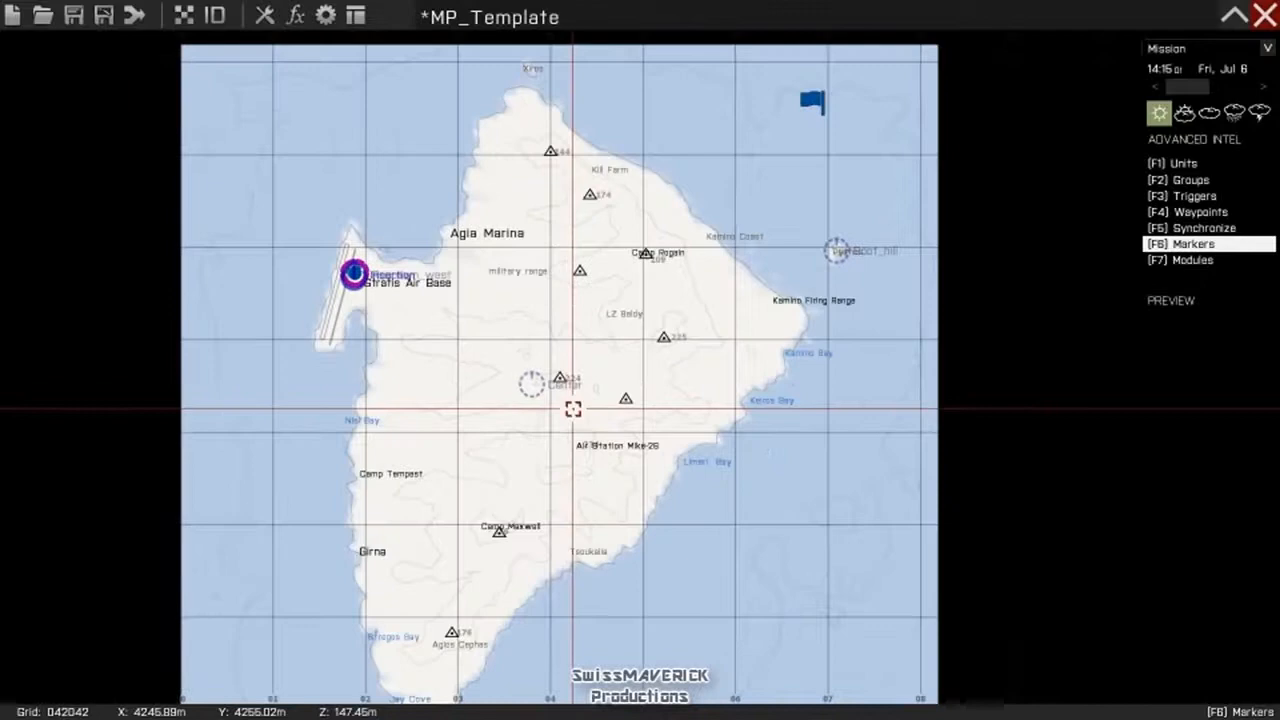
scroll(573, 408, "down", 1)
mouse_move(535, 385)
left_mouse_down()
mouse_move(537, 303)
mouse_move(549, 377)
mouse_move(507, 367)
mouse_move(549, 408)
left_mouse_up()
scroll(549, 408, "up", 1)
scroll(549, 408, "down", 1)
mouse_move(549, 408)
right_mouse_down()
mouse_move(541, 384)
mouse_move(560, 338)
mouse_move(556, 355)
right_mouse_up()
mouse_move(556, 355)
left_mouse_down()
mouse_move(564, 338)
mouse_move(563, 354)
left_mouse_up()
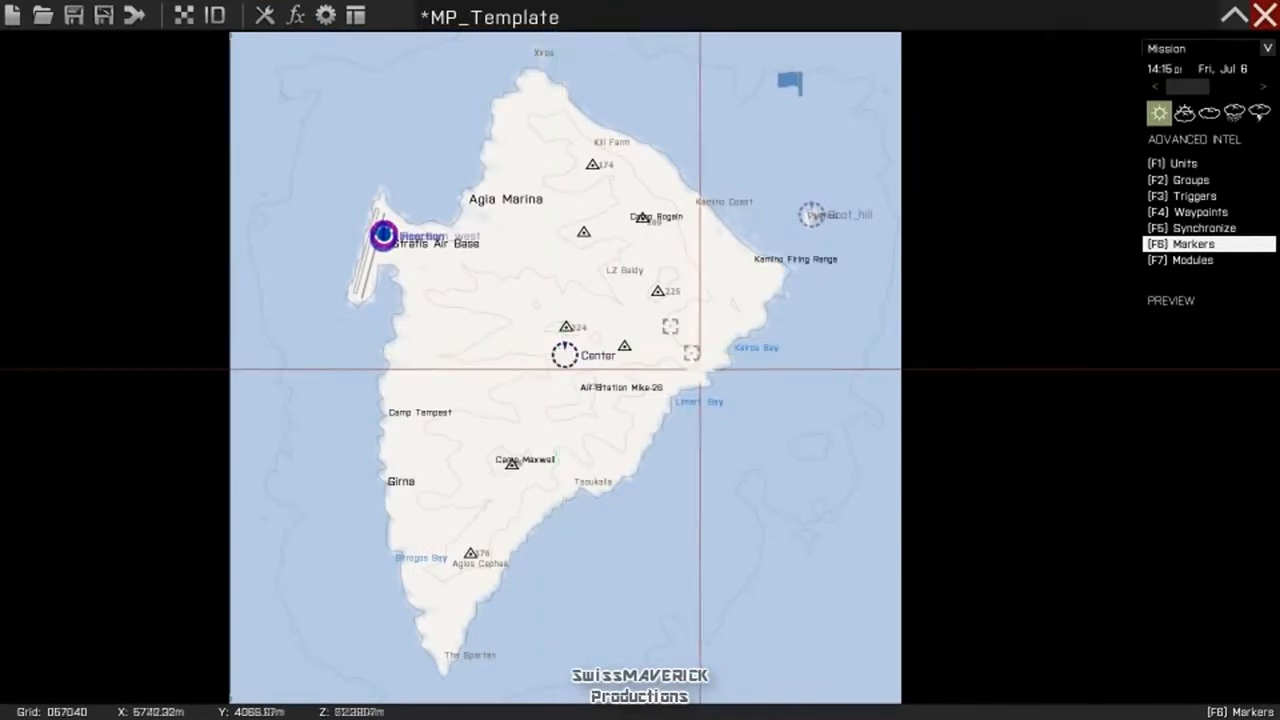
- Move the Boot_hill marker into the sea off Kamino Coast and place it back on the small islet east of the island
left_click_drag(817, 216, 787, 167)
scroll(787, 167, "up", 3)
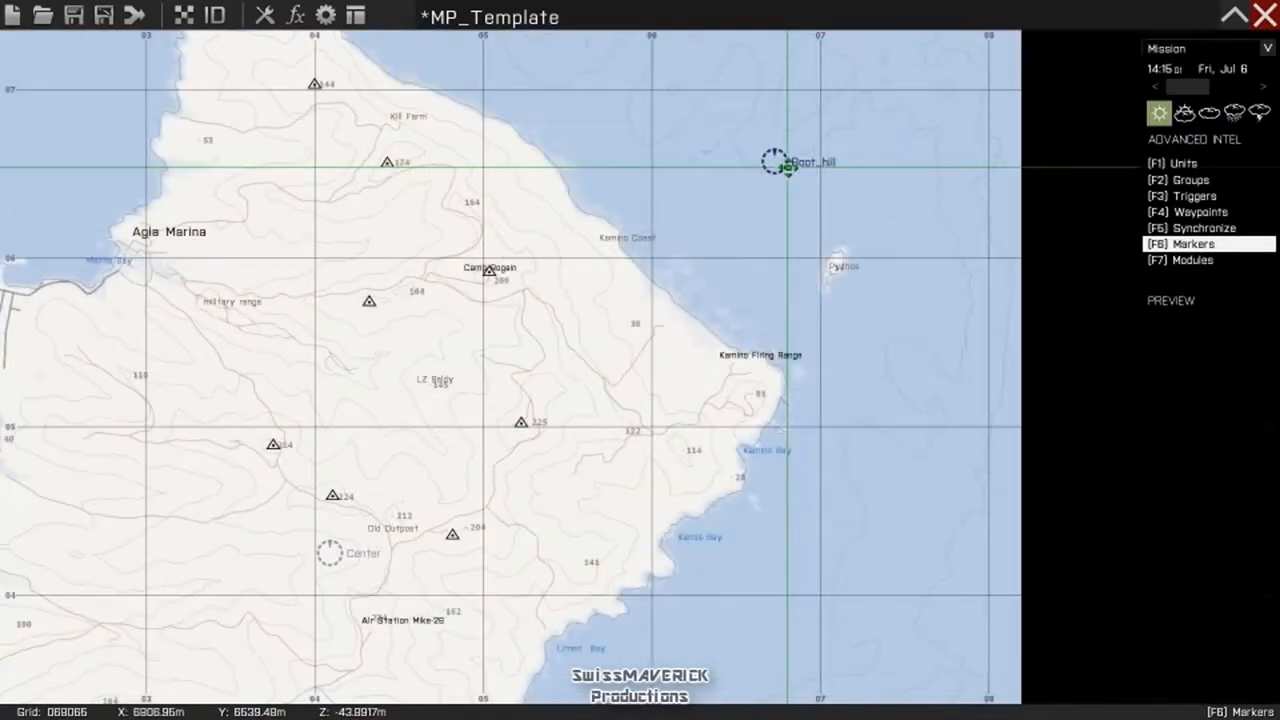
scroll(789, 167, "down", 3)
left_click_drag(785, 166, 814, 211)
scroll(810, 212, "up", 3)
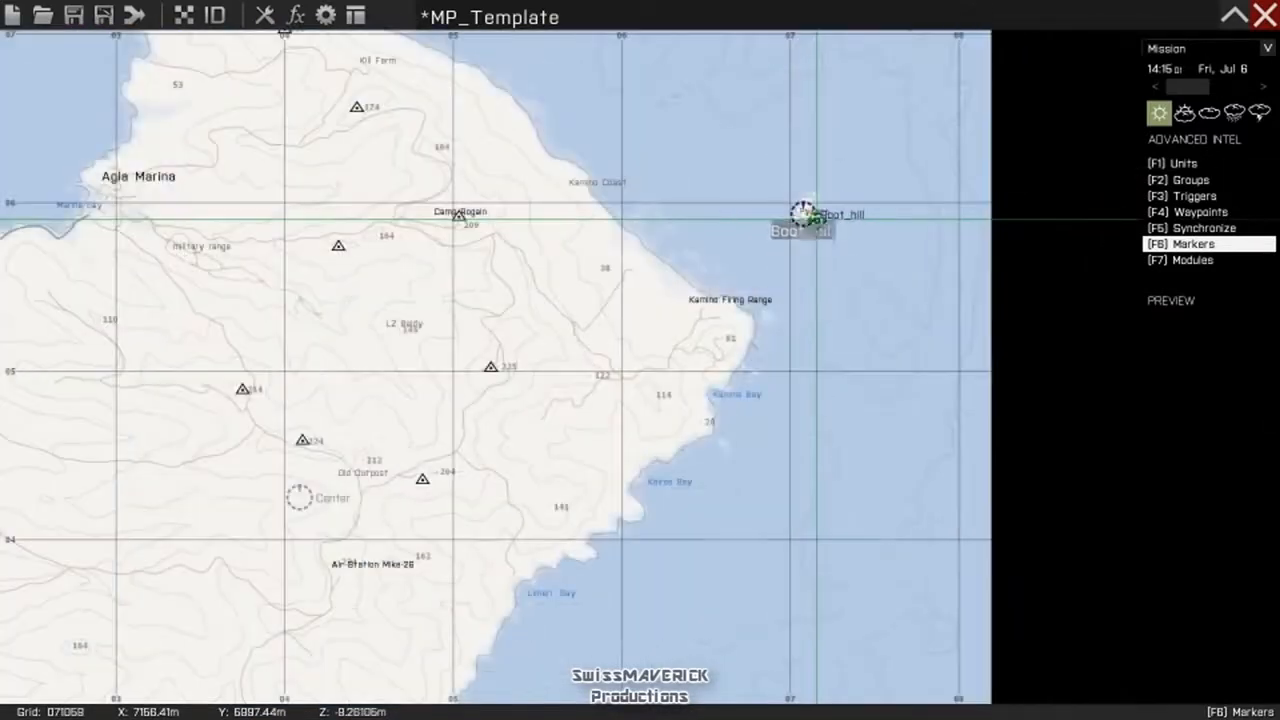
scroll(806, 213, "up", 3)
left_click_drag(806, 213, 806, 208)
scroll(768, 194, "down", 5)
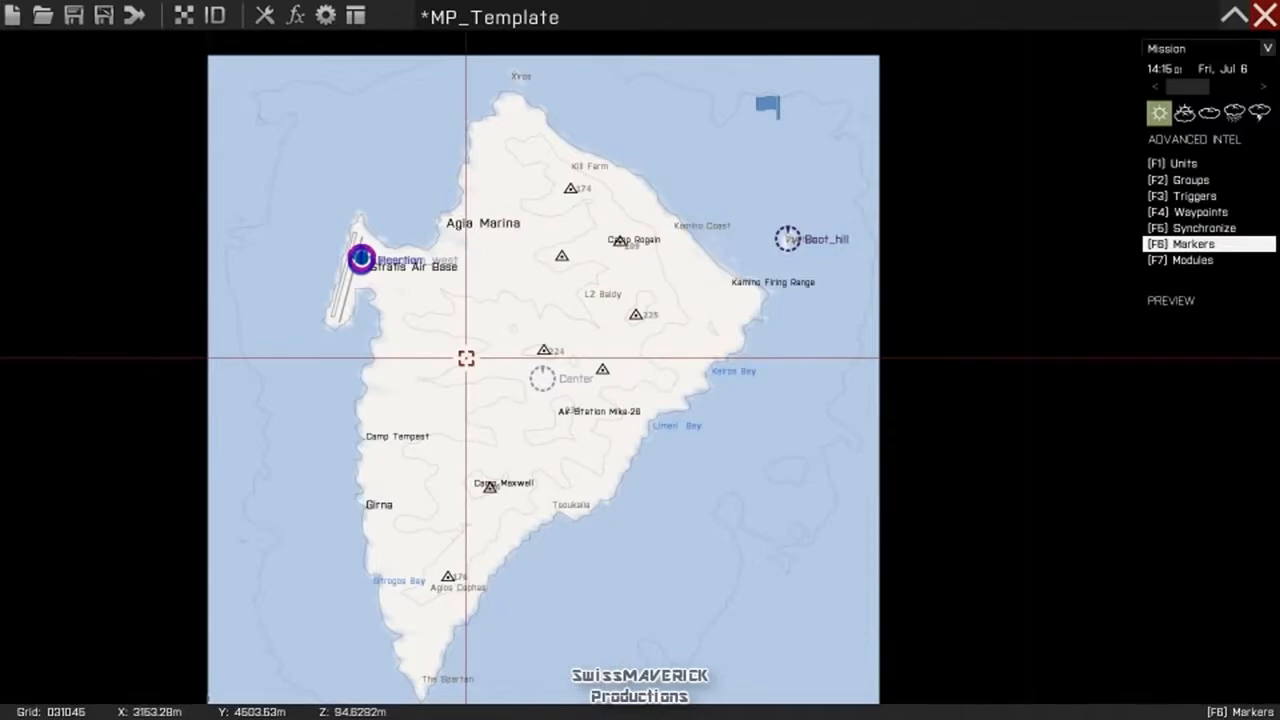
- Save the mission and shift the Insertion marker slightly south-west beside the squad at Stratis Air Base
left_click(103, 33)
scroll(410, 210, "up", 10)
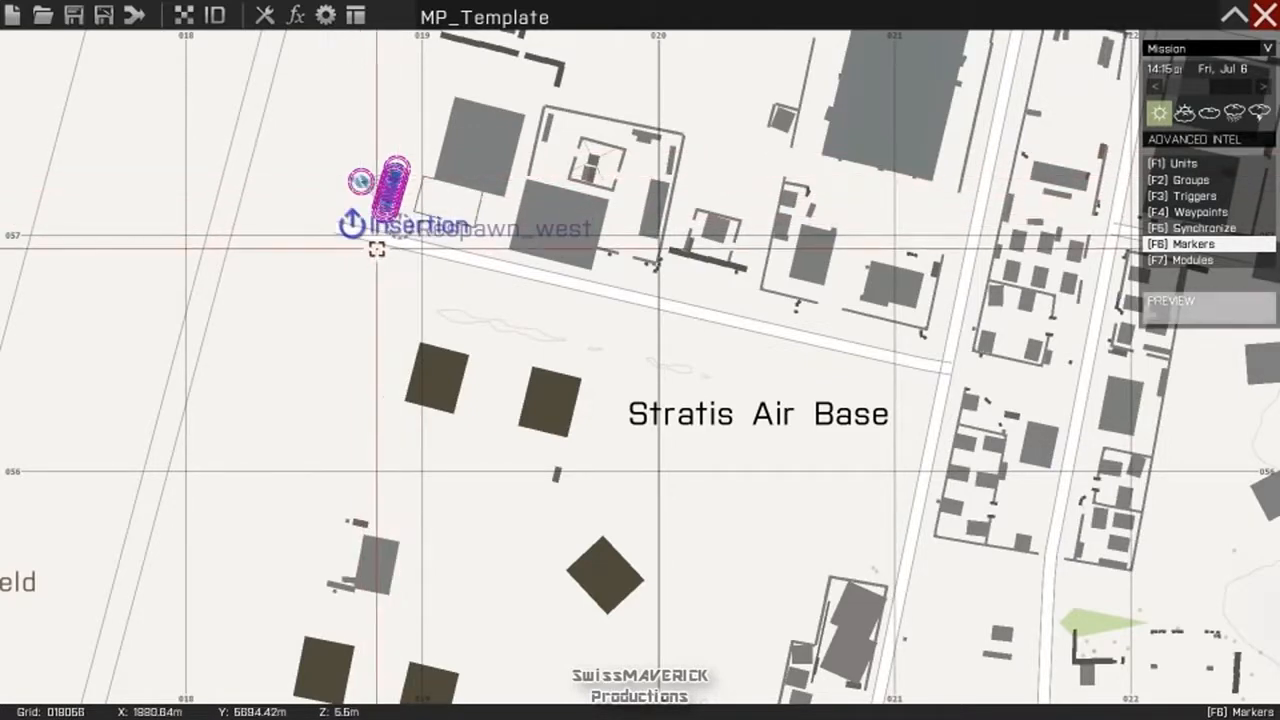
mouse_move(352, 228)
left_mouse_down()
mouse_move(366, 129)
mouse_move(337, 229)
left_mouse_up()
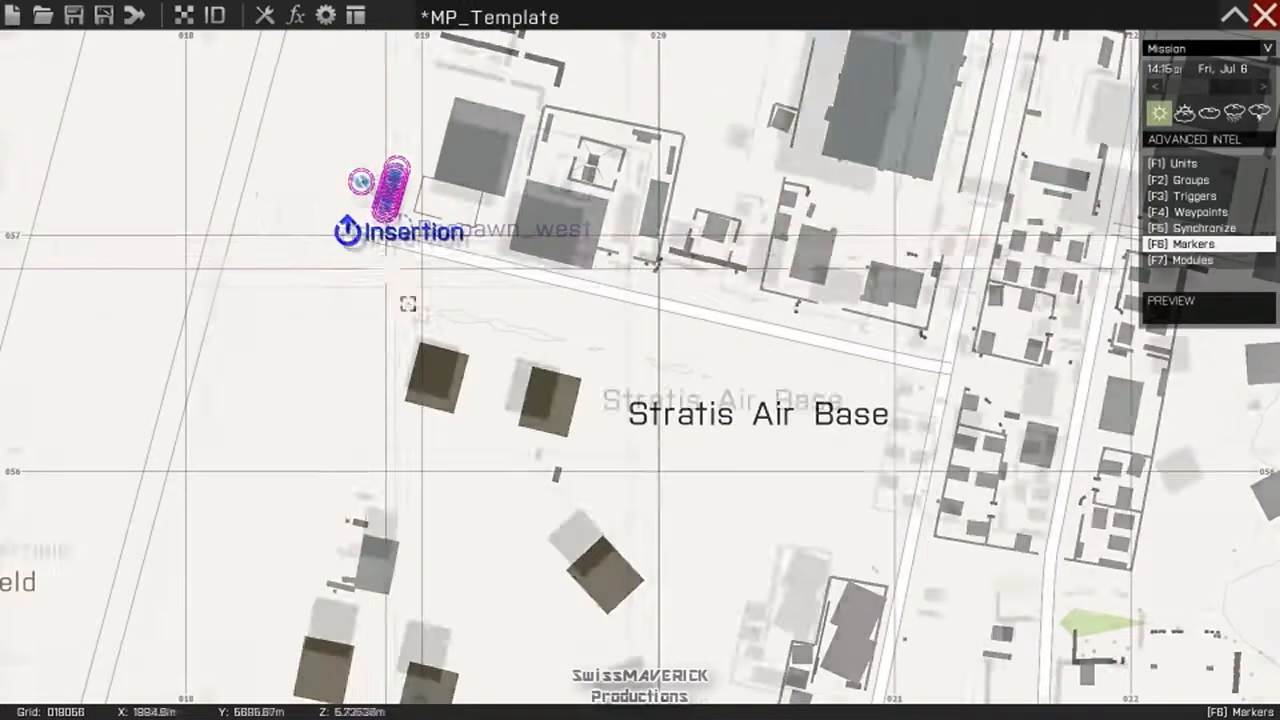
- Save the mission, switch to the MP_Template.Stratis folder and open the revive_init script in the text editor
scroll(408, 303, "down", 10)
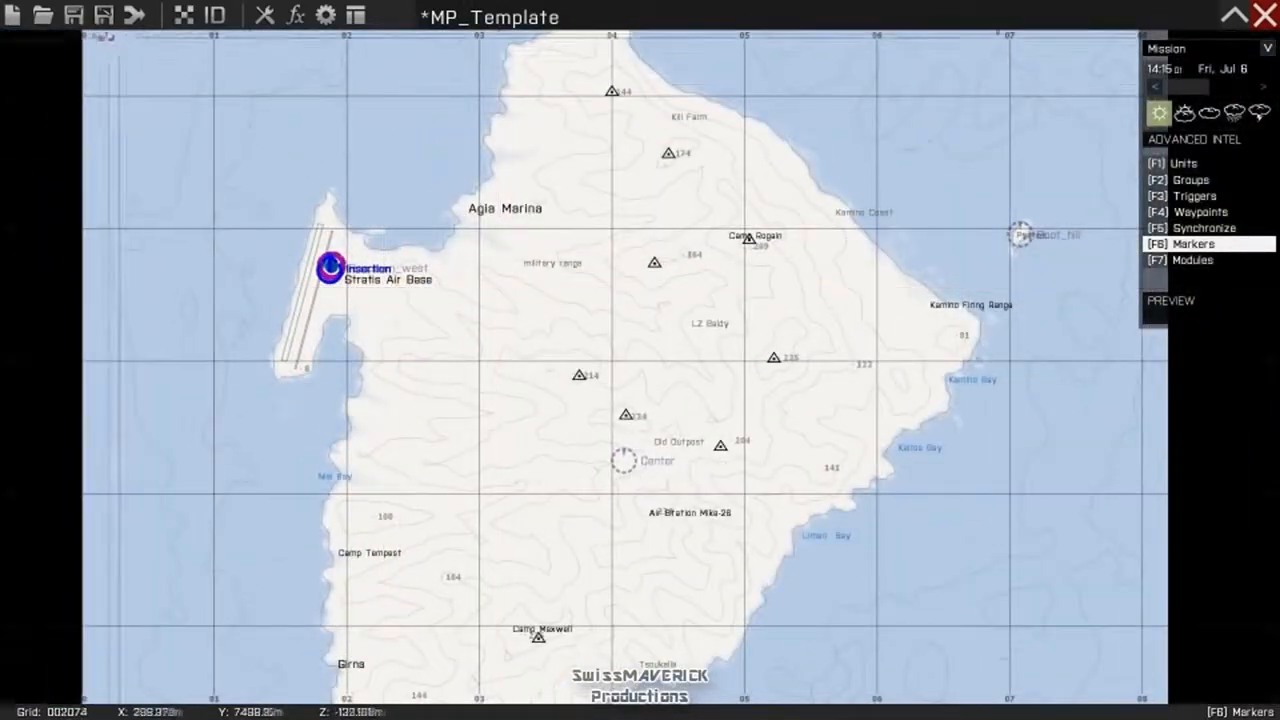
key("ctrl+s")
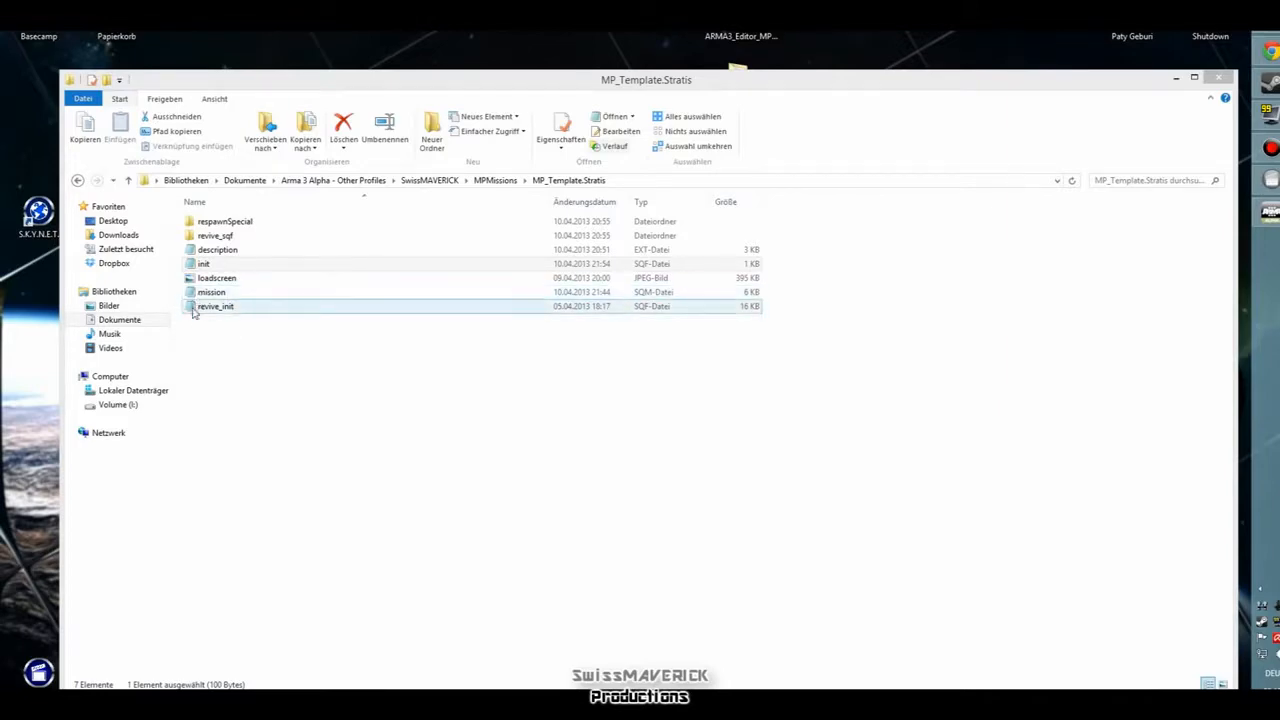
double_click(250, 308)
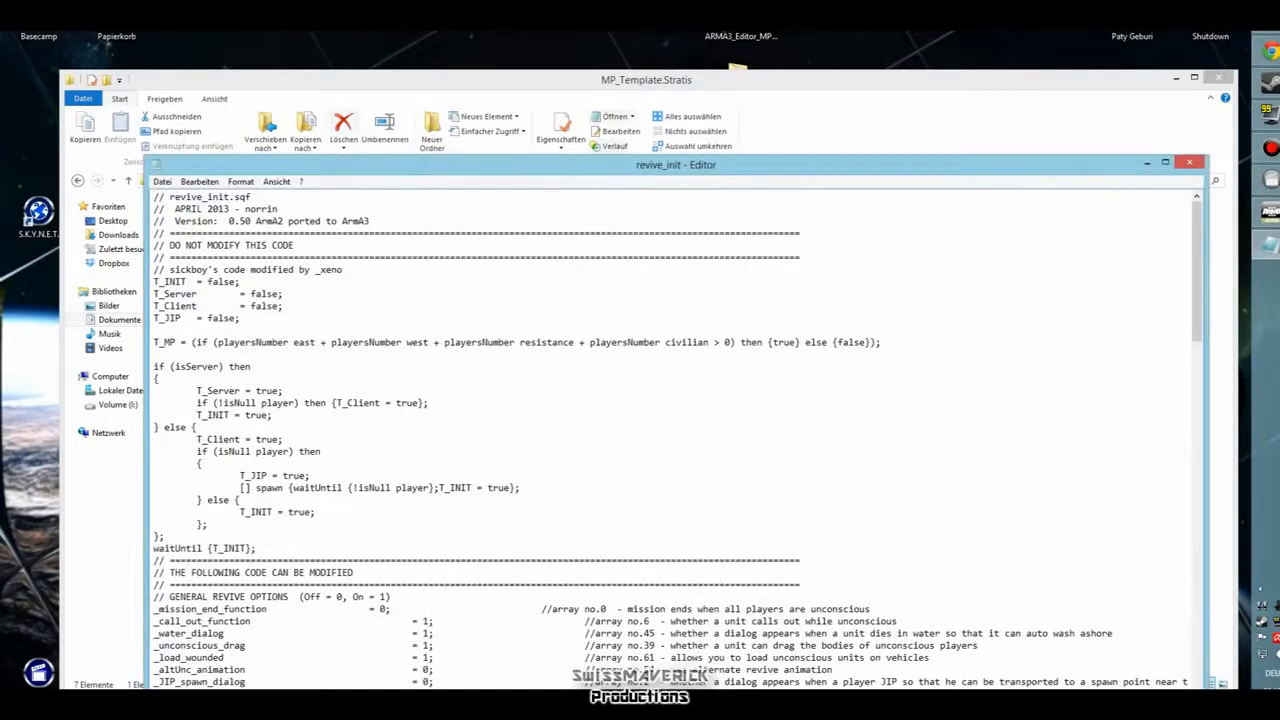
left_click_drag(435, 167, 368, 73)
- Look through the modifiable options in revive_init and examine the NORRN_player_units list of playable units
scroll(600, 400, "down", 10)
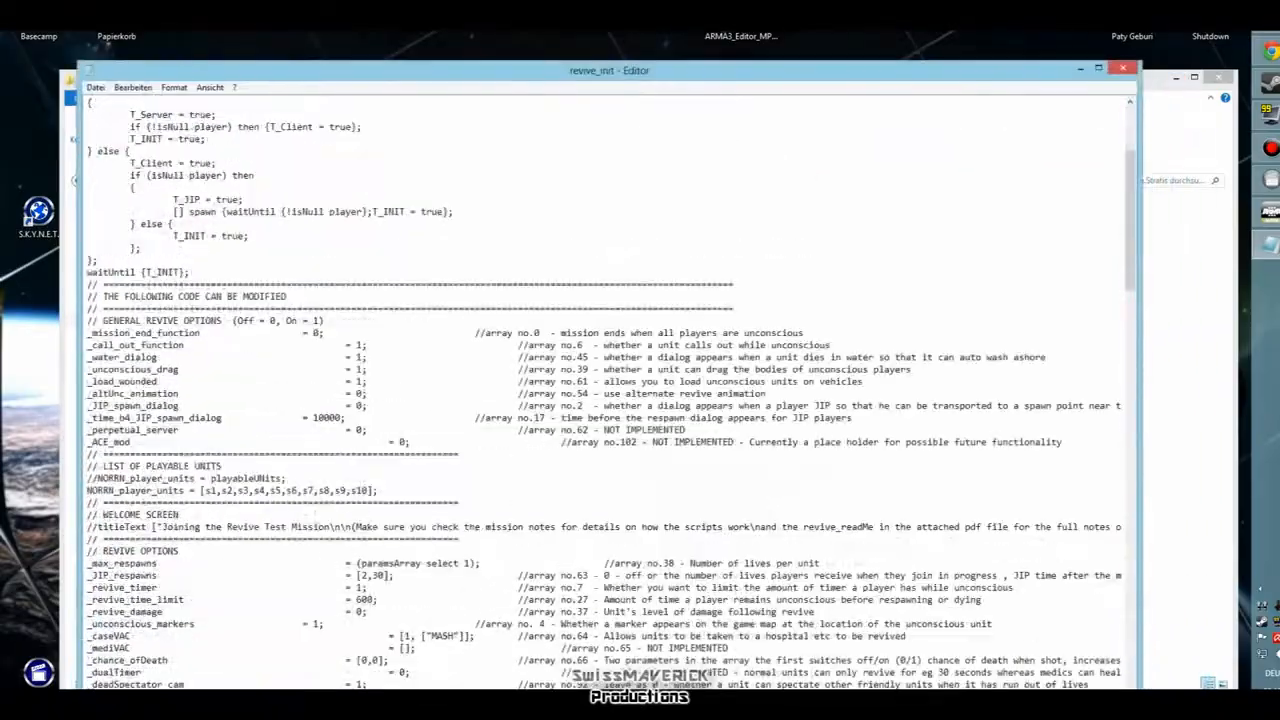
scroll(610, 393, "down", 20)
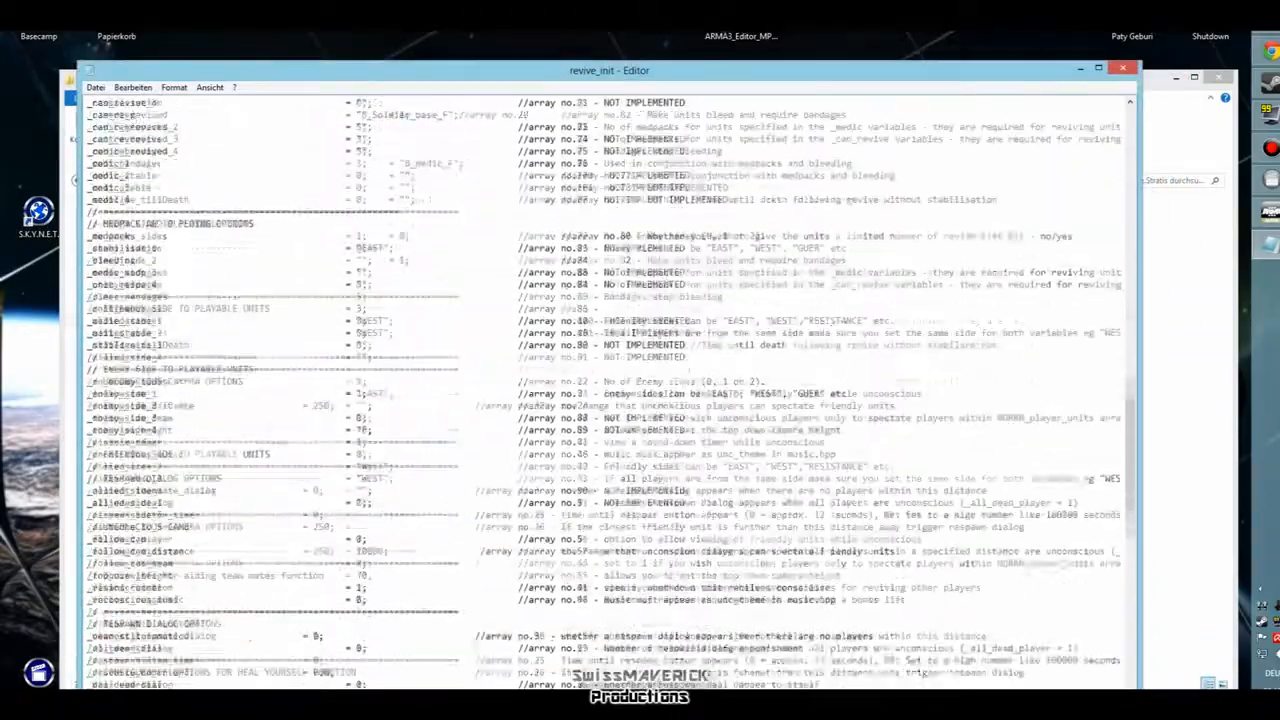
scroll(610, 393, "up", 20)
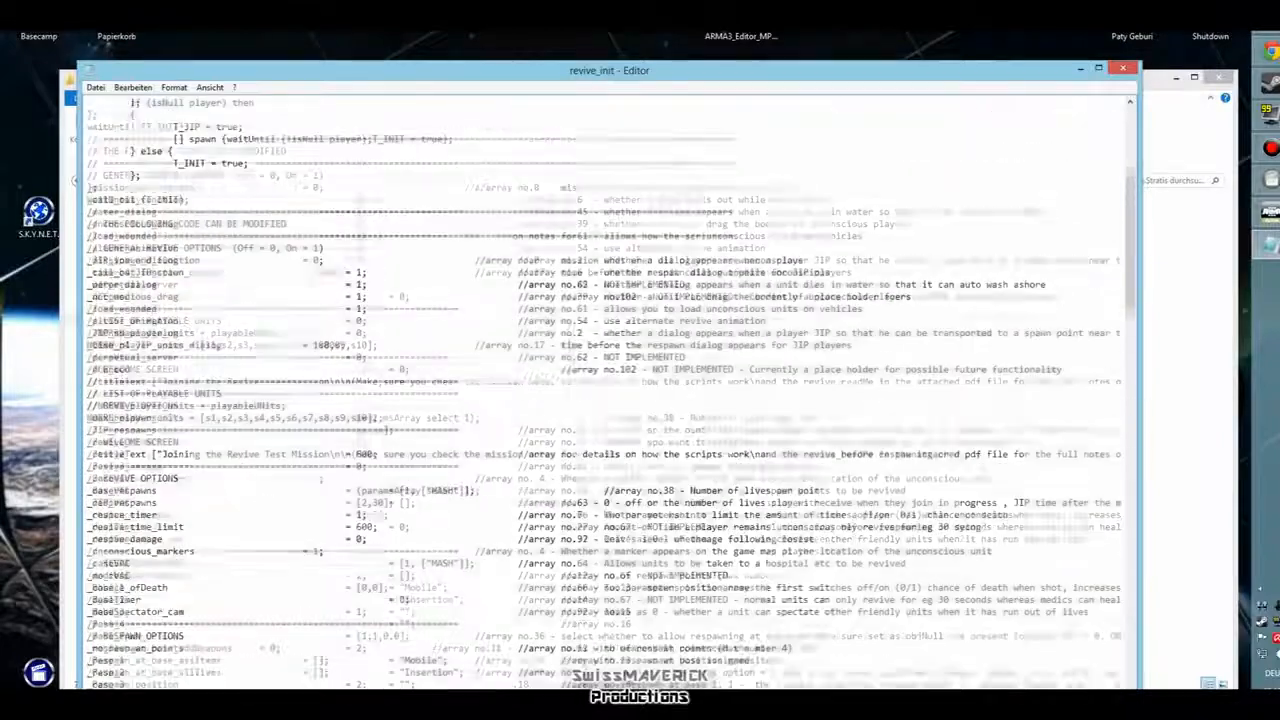
scroll(608, 390, "down", 6)
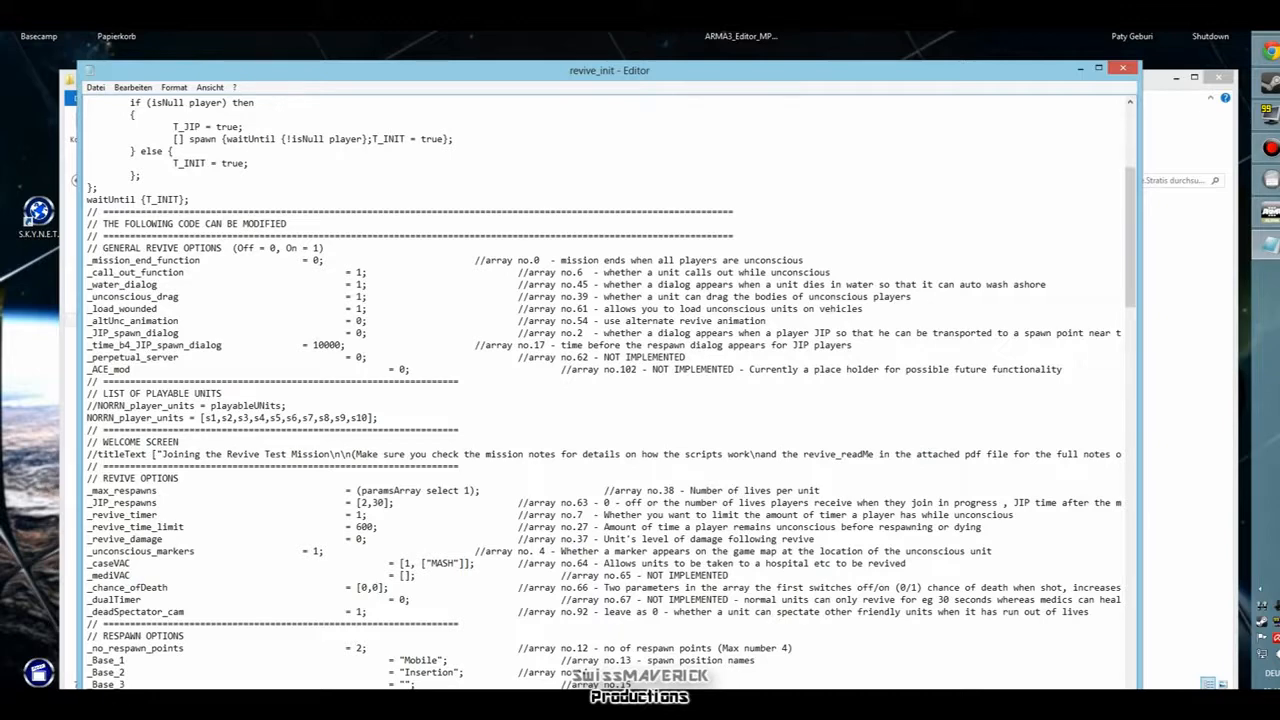
scroll(608, 390, "down", 4)
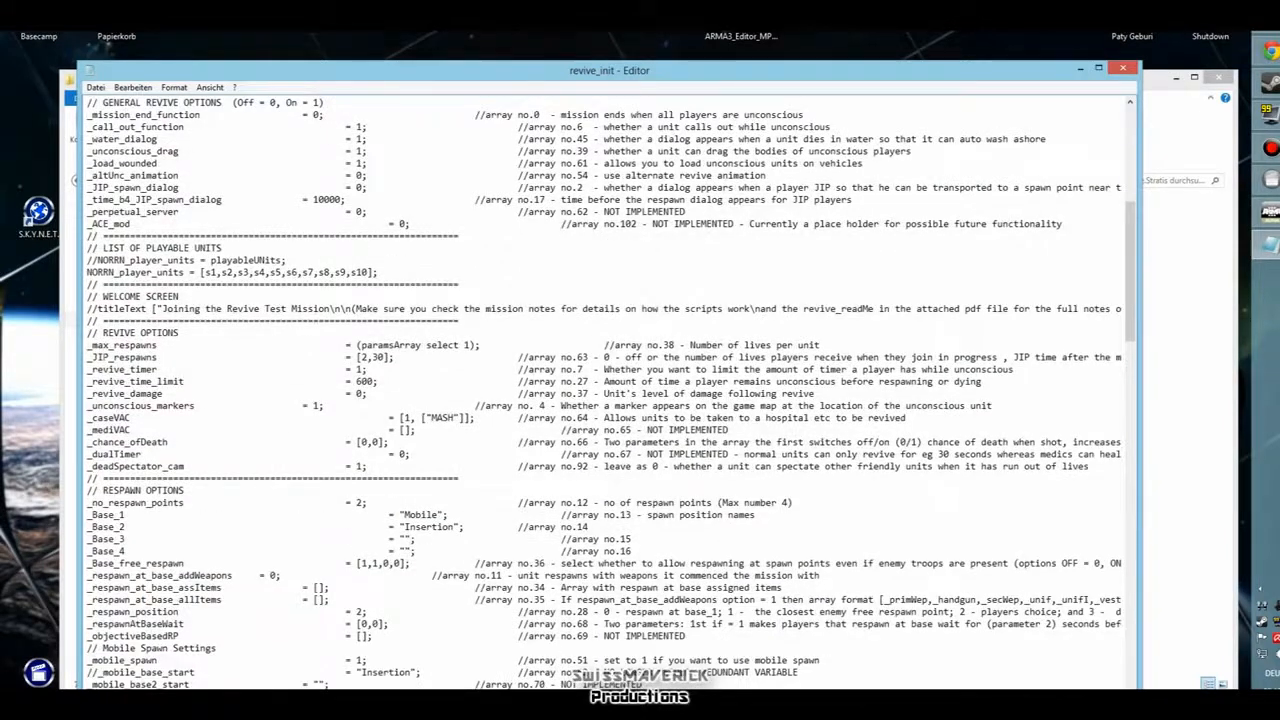
scroll(608, 390, "up", 3)
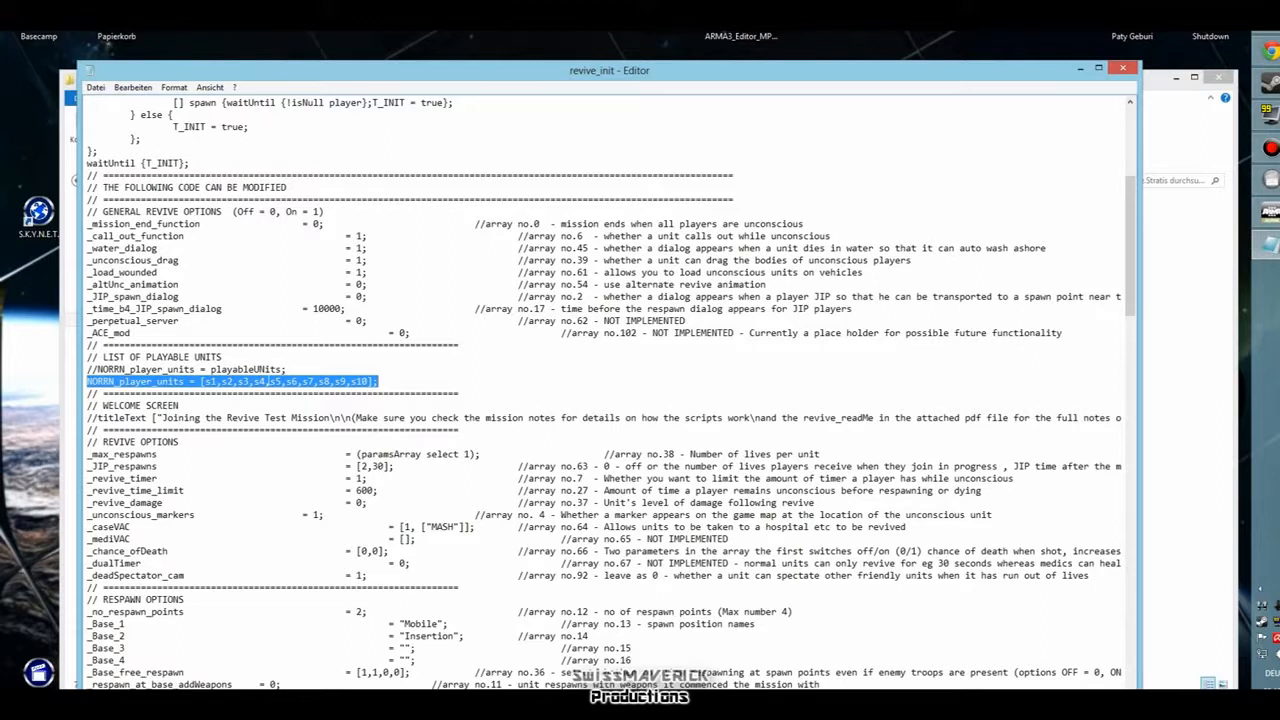
left_click_drag(265, 381, 327, 381)
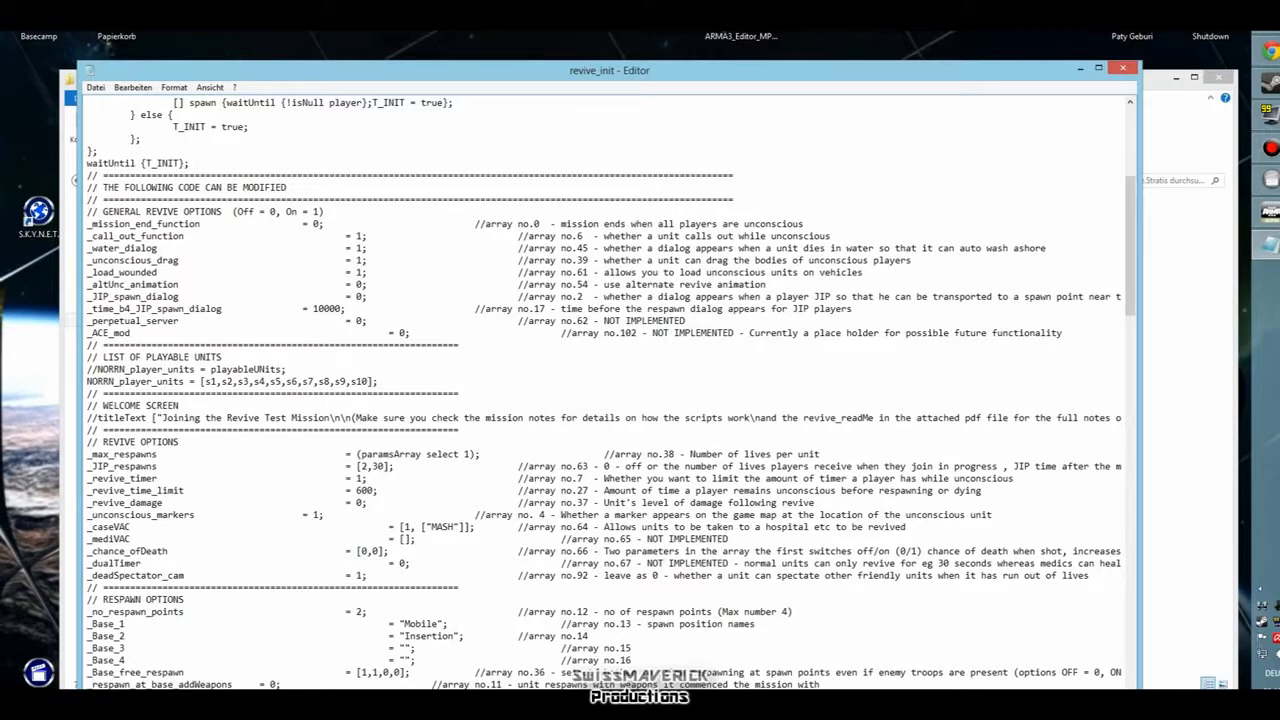
- Save revive_init and skim its revive, respawn and medic settings
left_click(96, 88)
left_click(124, 131)
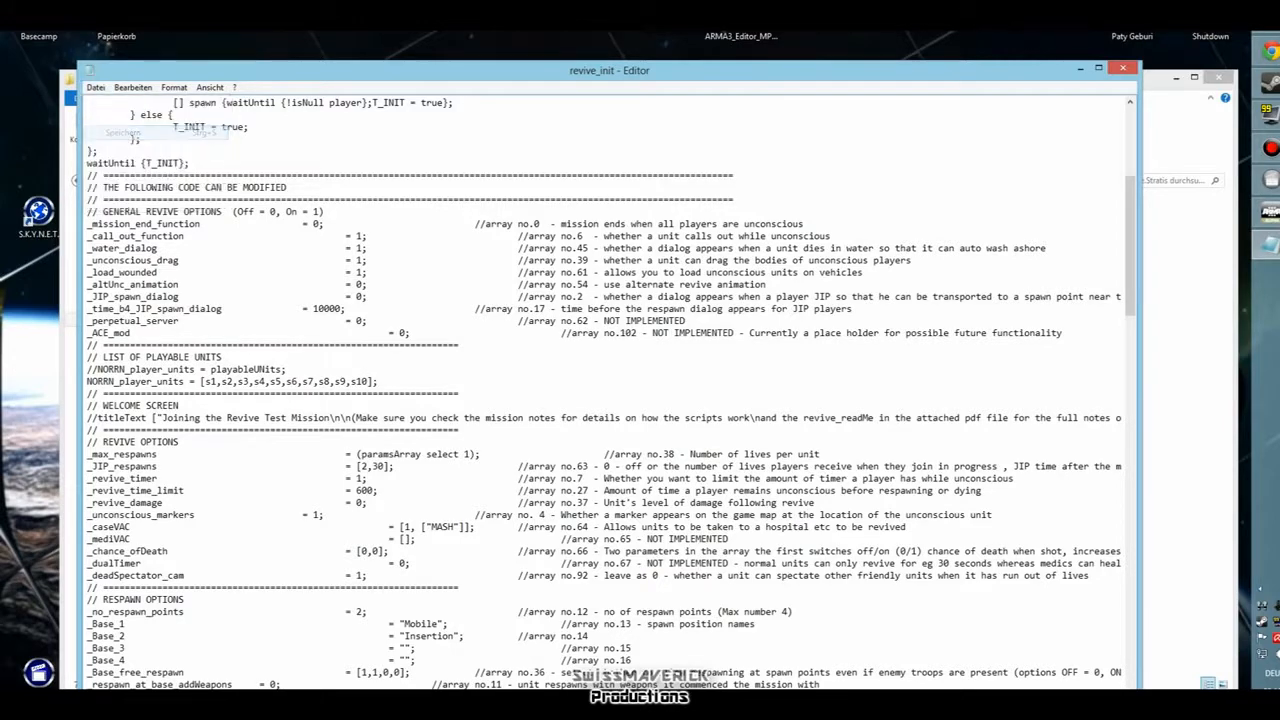
scroll(604, 392, "down", 5)
scroll(611, 393, "down", 5)
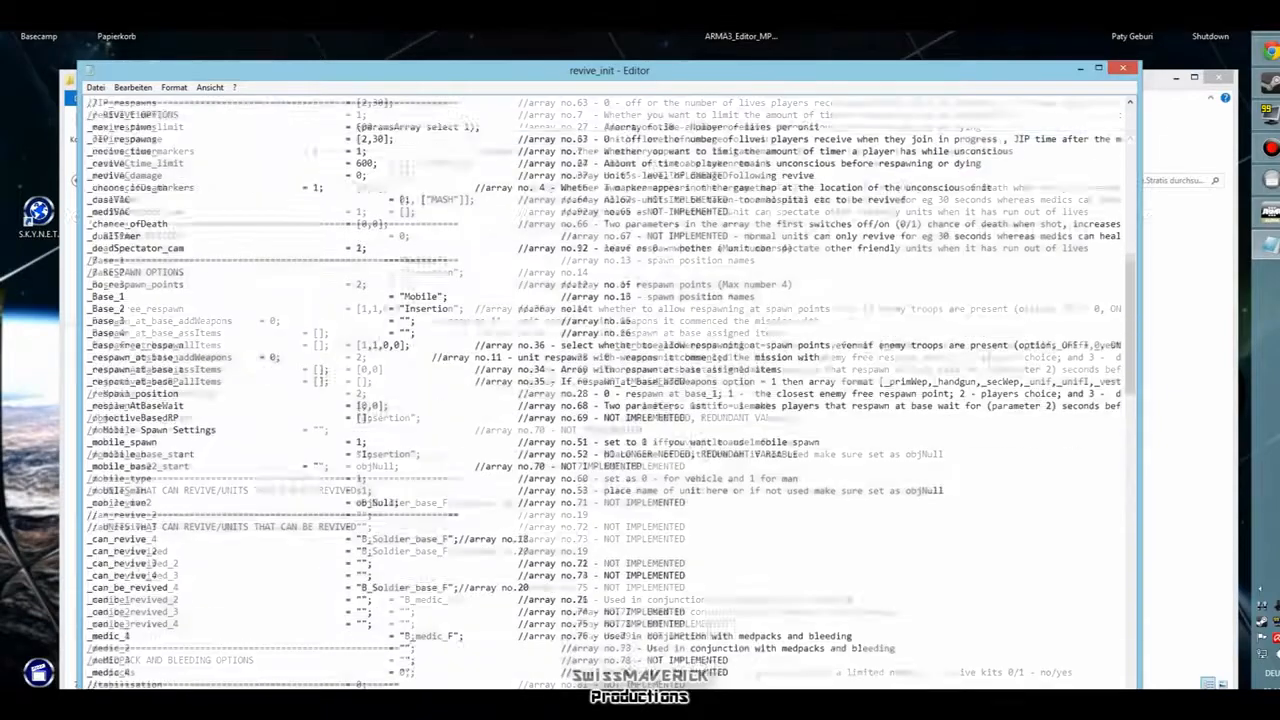
scroll(611, 393, "up", 13)
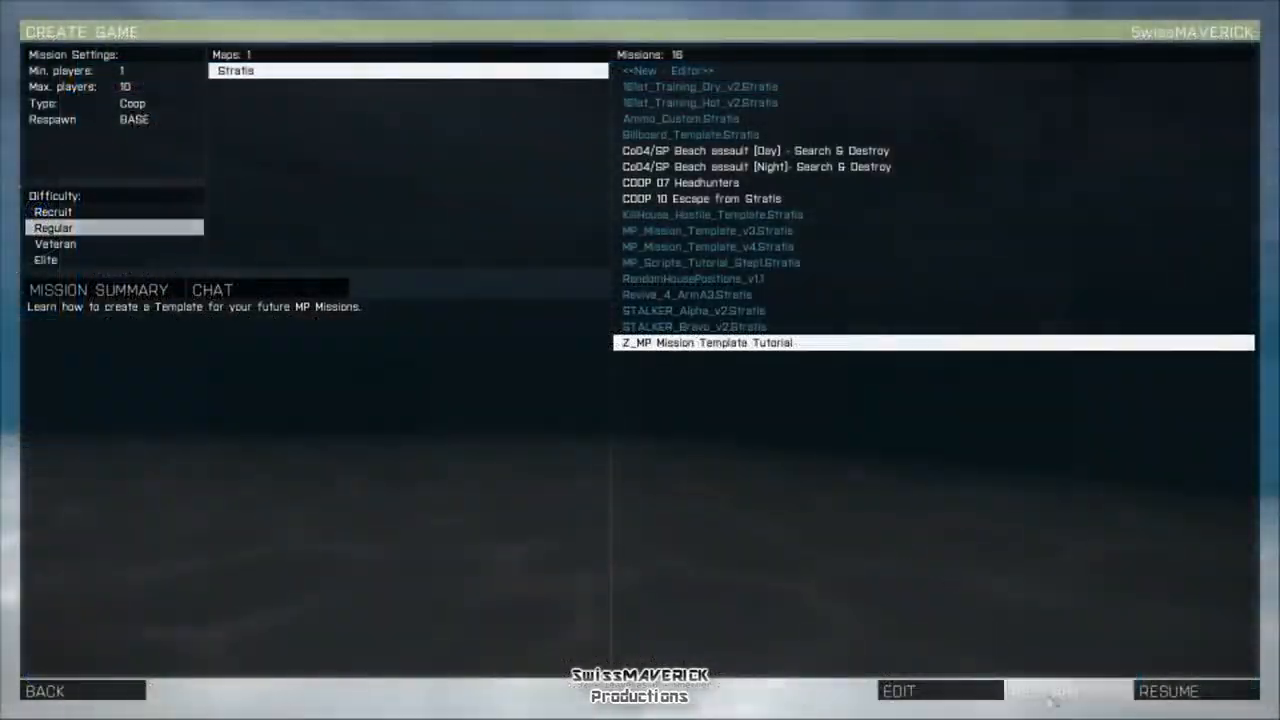
- Host the Z_MP Mission Template Tutorial mission in Arma 3, take the 1-1 Squad Leader role and start playing
left_click(1045, 691)
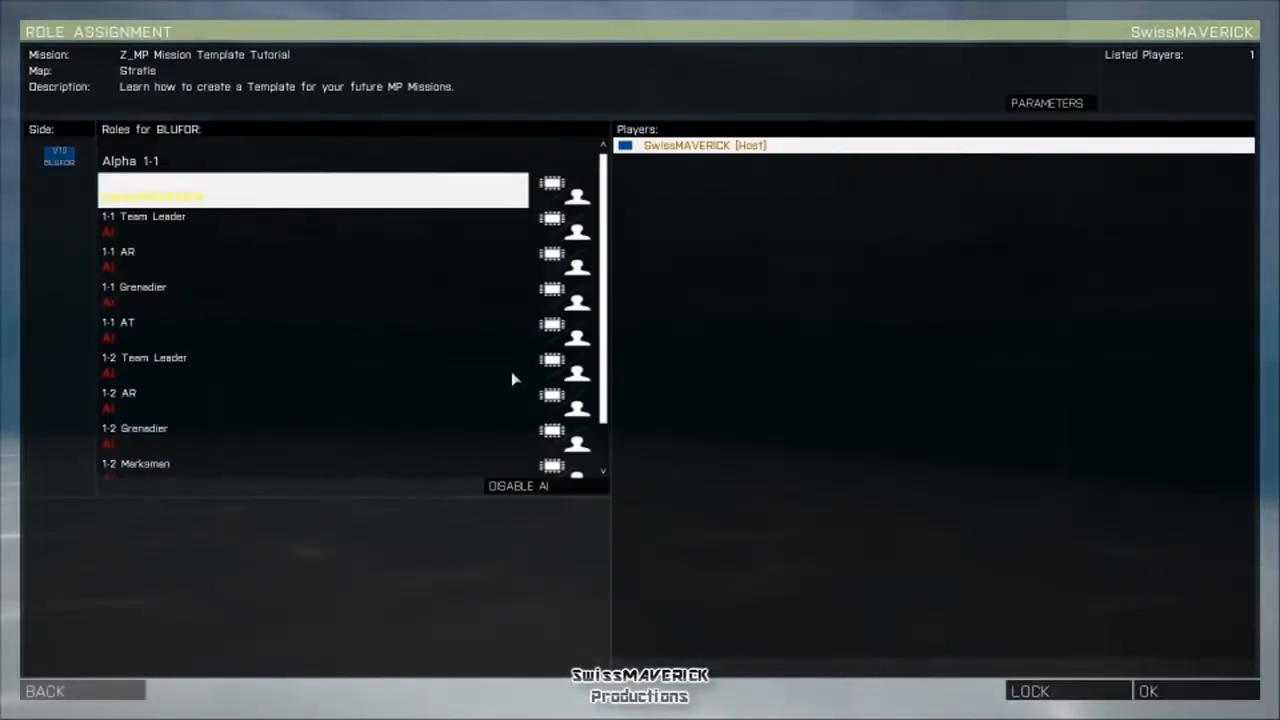
scroll(494, 397, "down", 1)
left_click(241, 300)
scroll(326, 403, "up", 1)
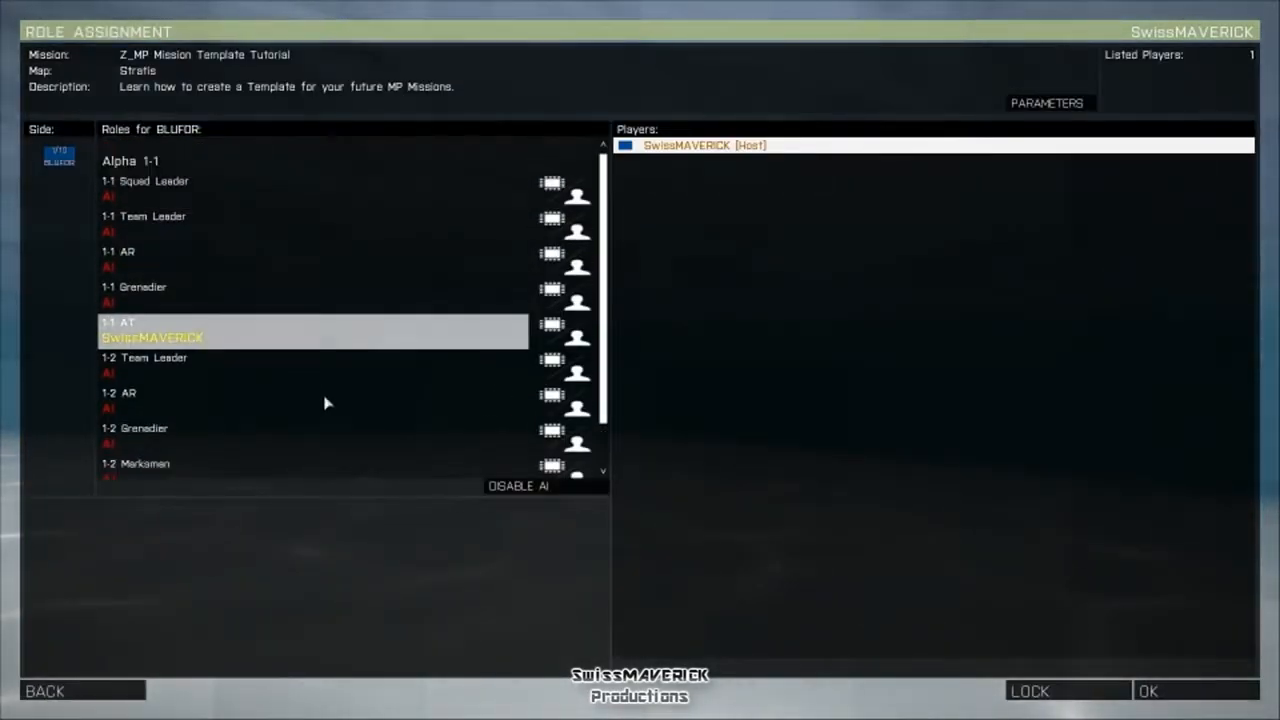
left_click(223, 197)
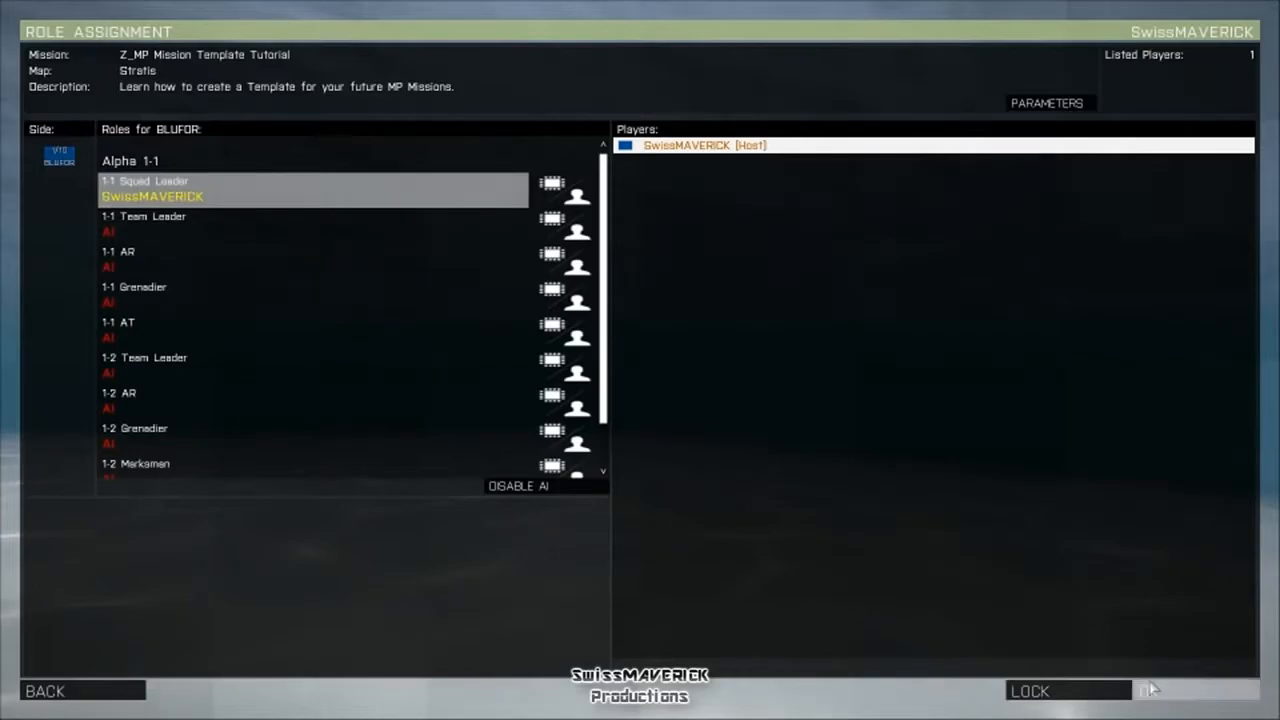
left_click(1150, 690)
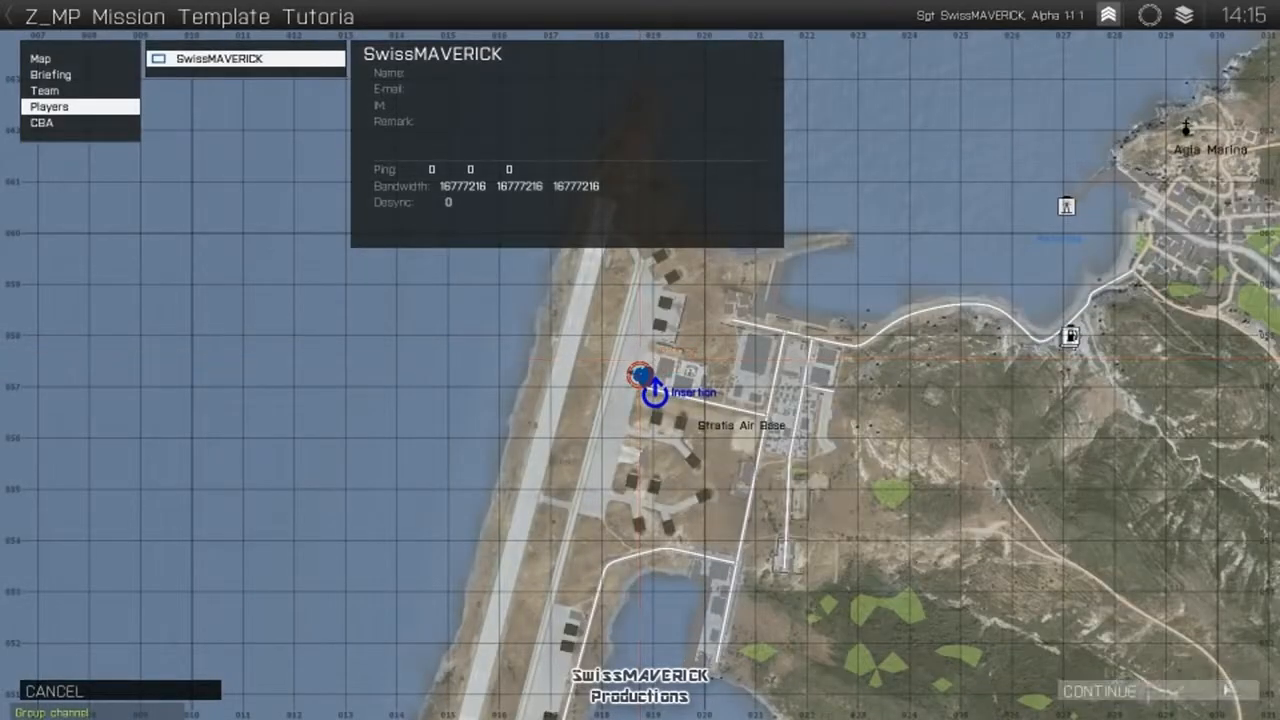
left_click(1214, 689)
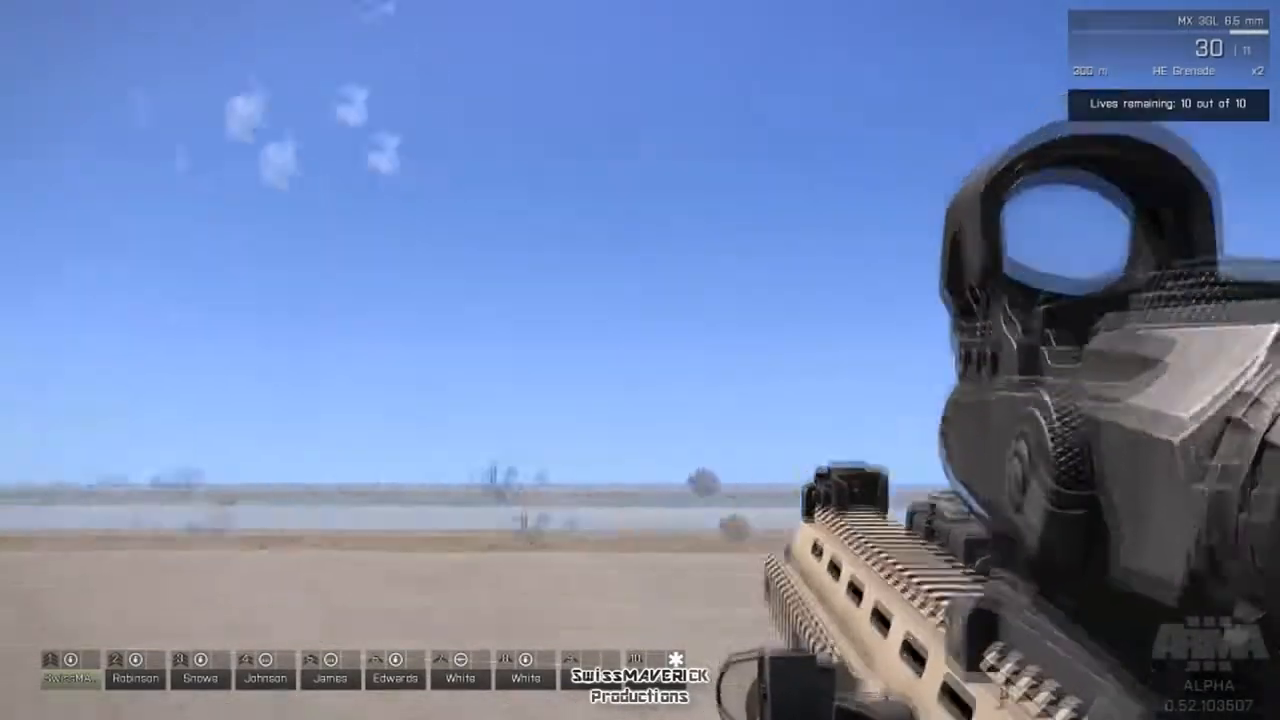
- Switch to third-person view, order the squad to wait and deploy the mobile respawn point on the airfield
scroll(640, 360, "down", 1)
key("KP_Enter")
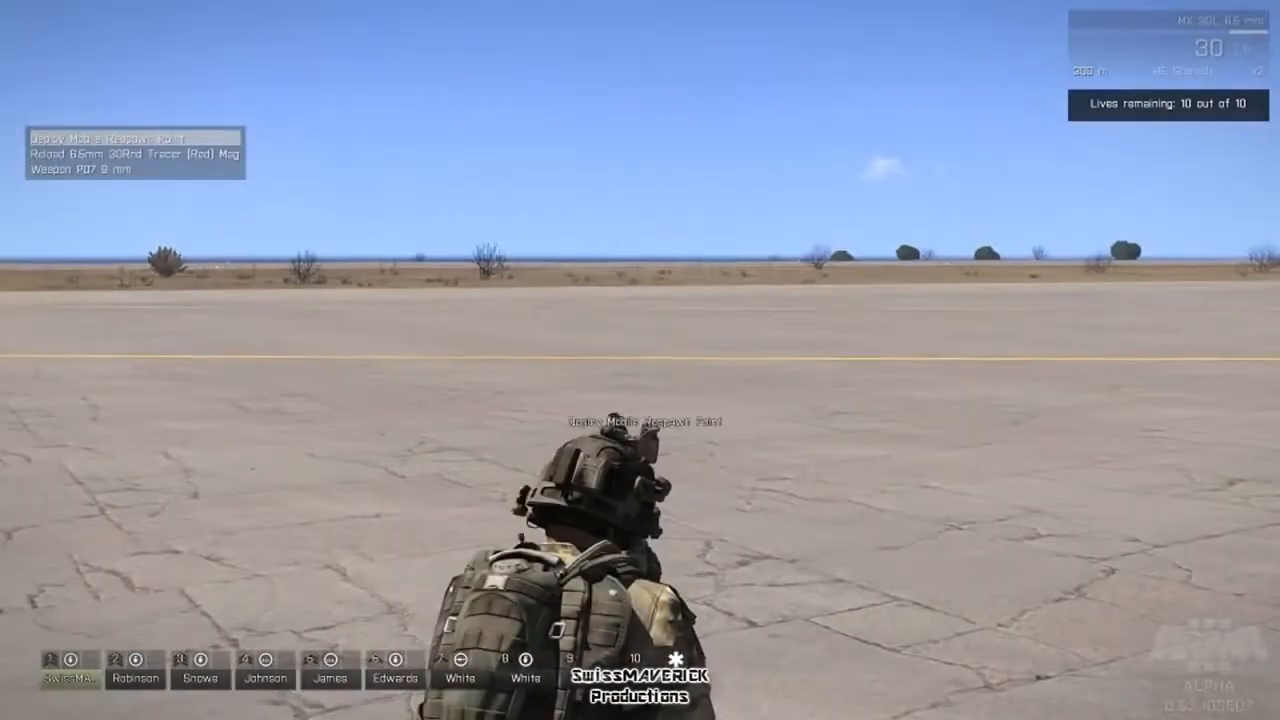
key("w")
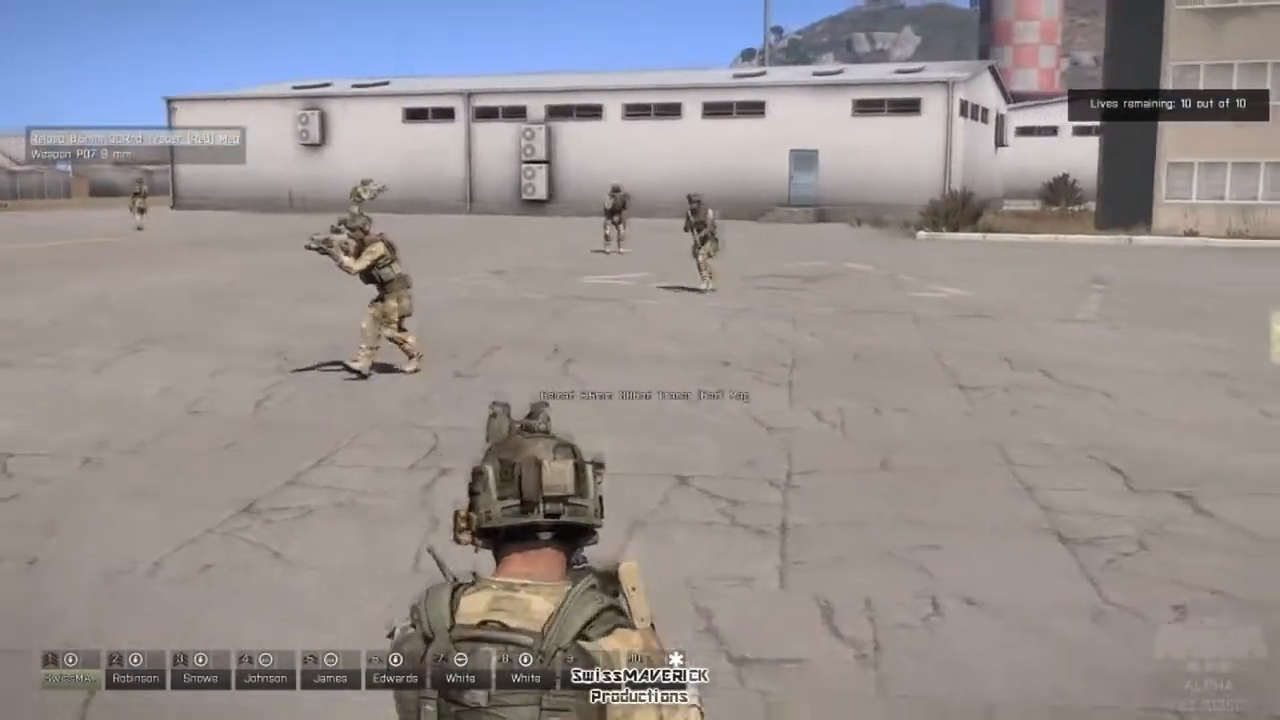
key("1")
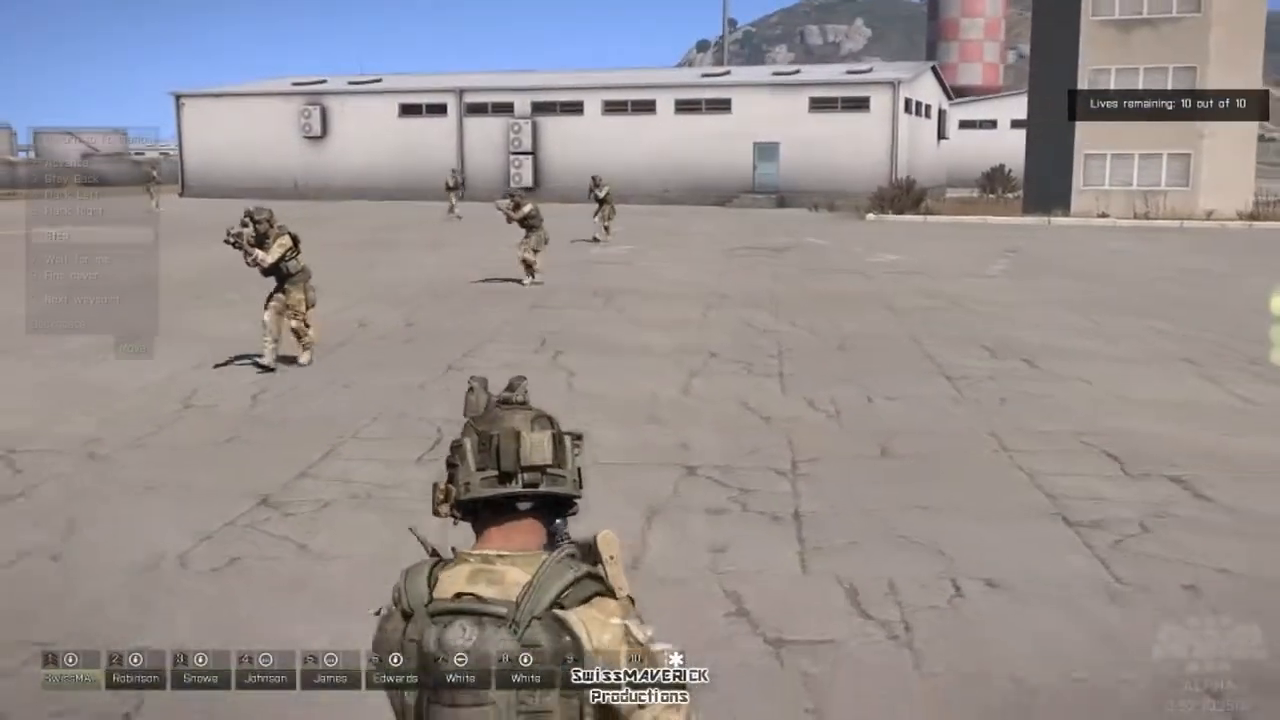
key("7")
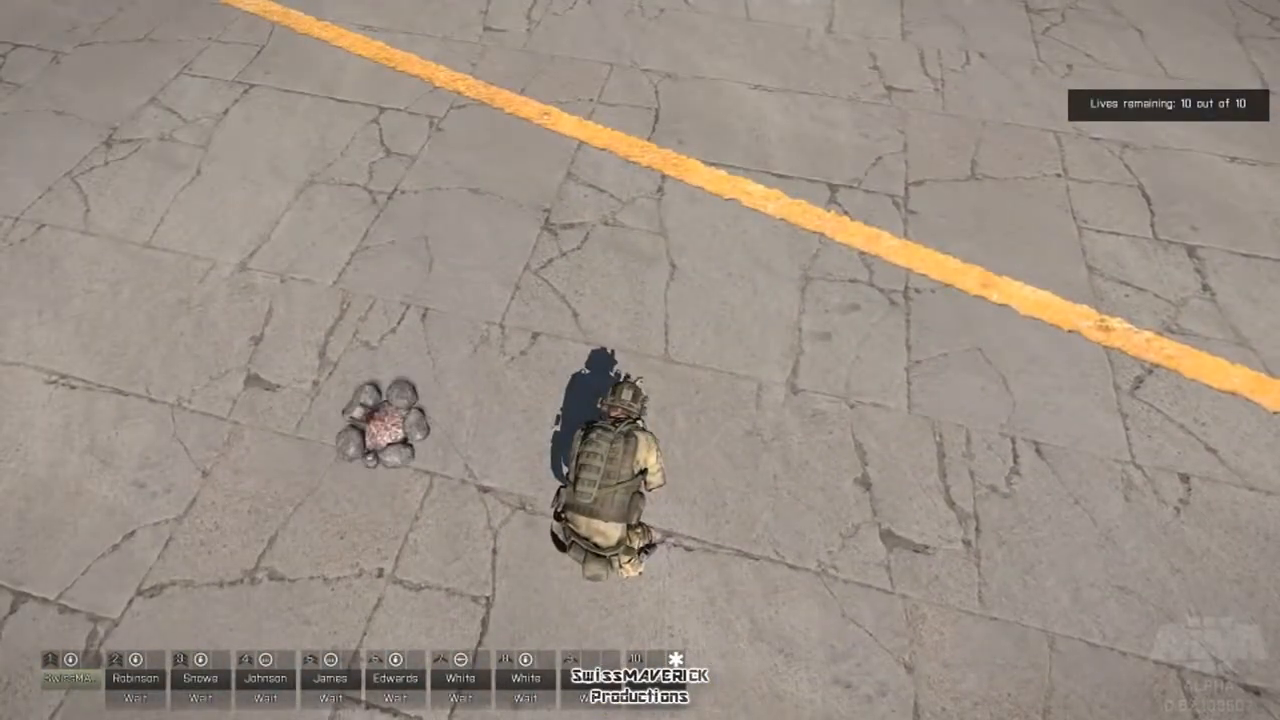
- Examine the deployed mobile respawn point up close and check the actions offered beside it
key("KP_Add")
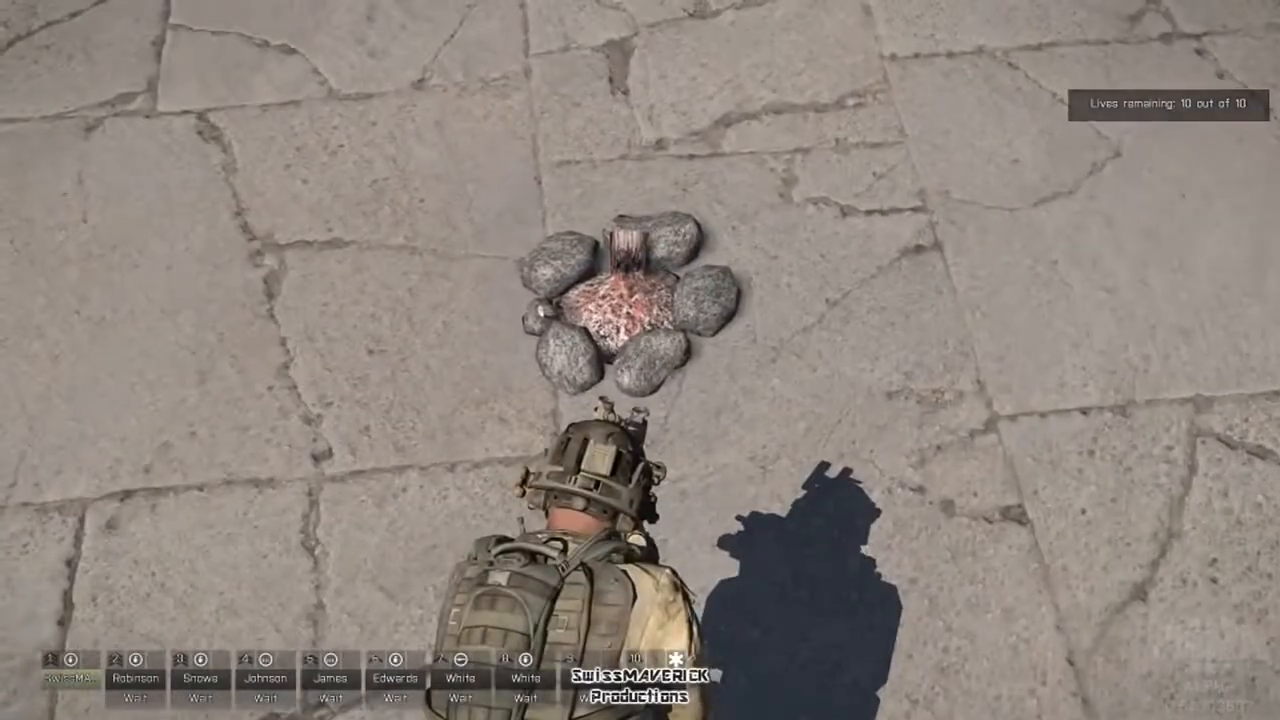
key("KP_Subtract")
scroll(640, 360, "down", 1)
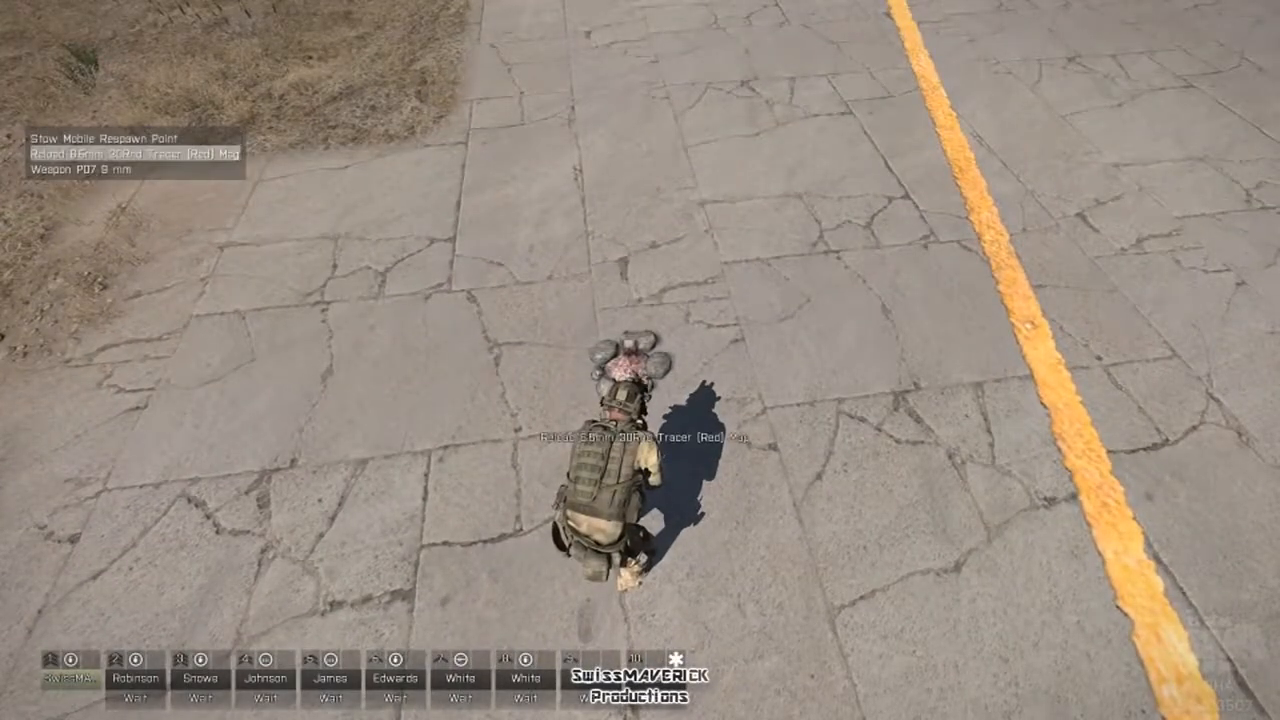
- Run away from the mobile respawn point across the airfield and get the player character knocked unconscious
key("w")
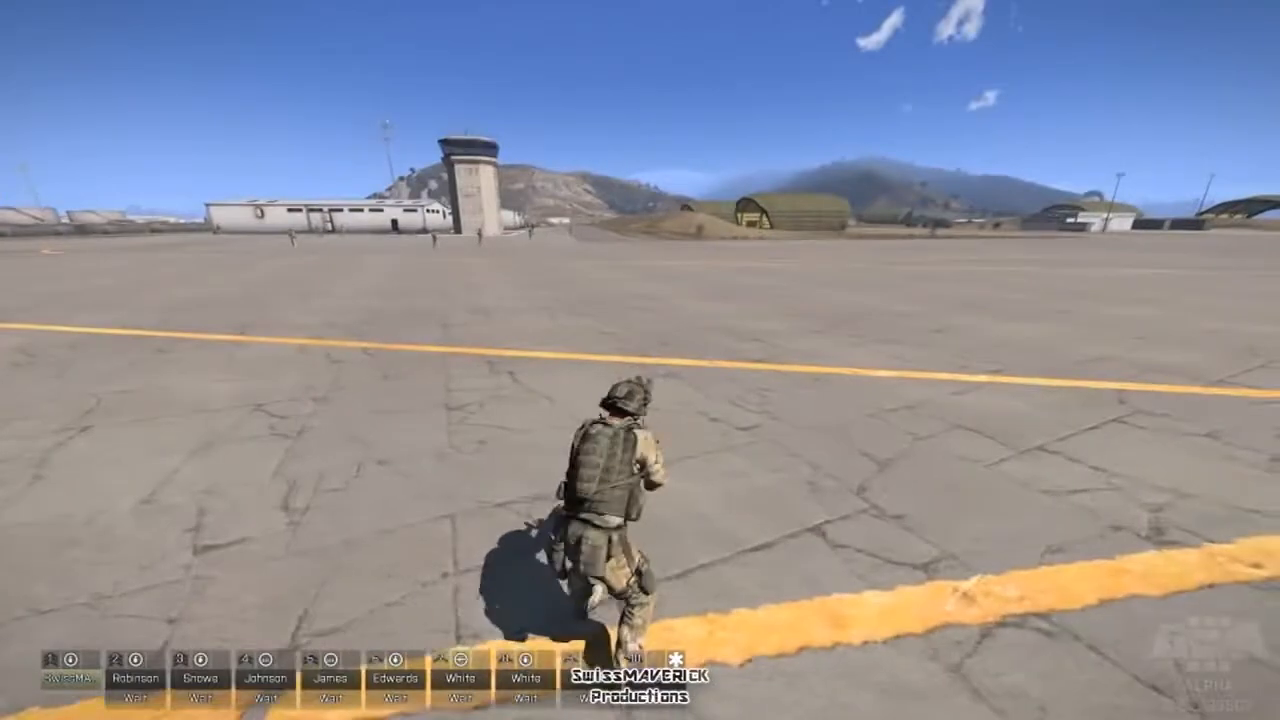
key("x")
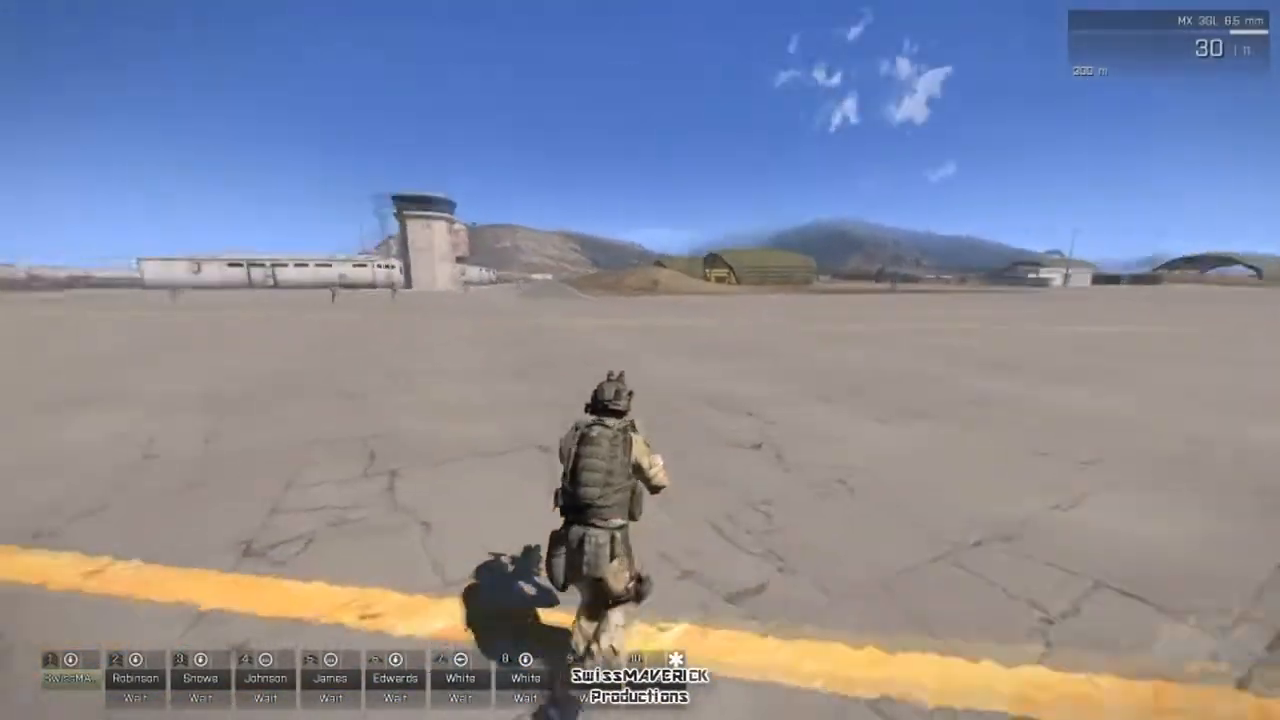
key("x")
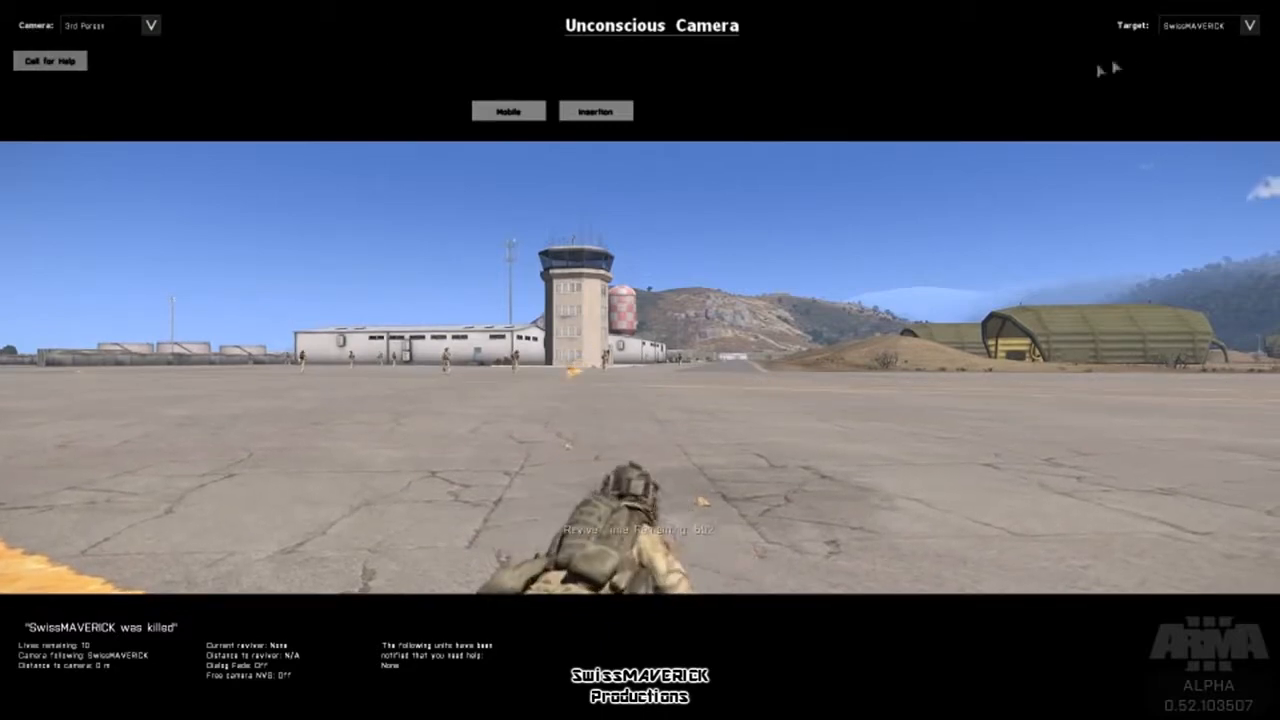
- Review the target and camera choices of the Unconscious Camera and call for help to be revived
left_click(1249, 25)
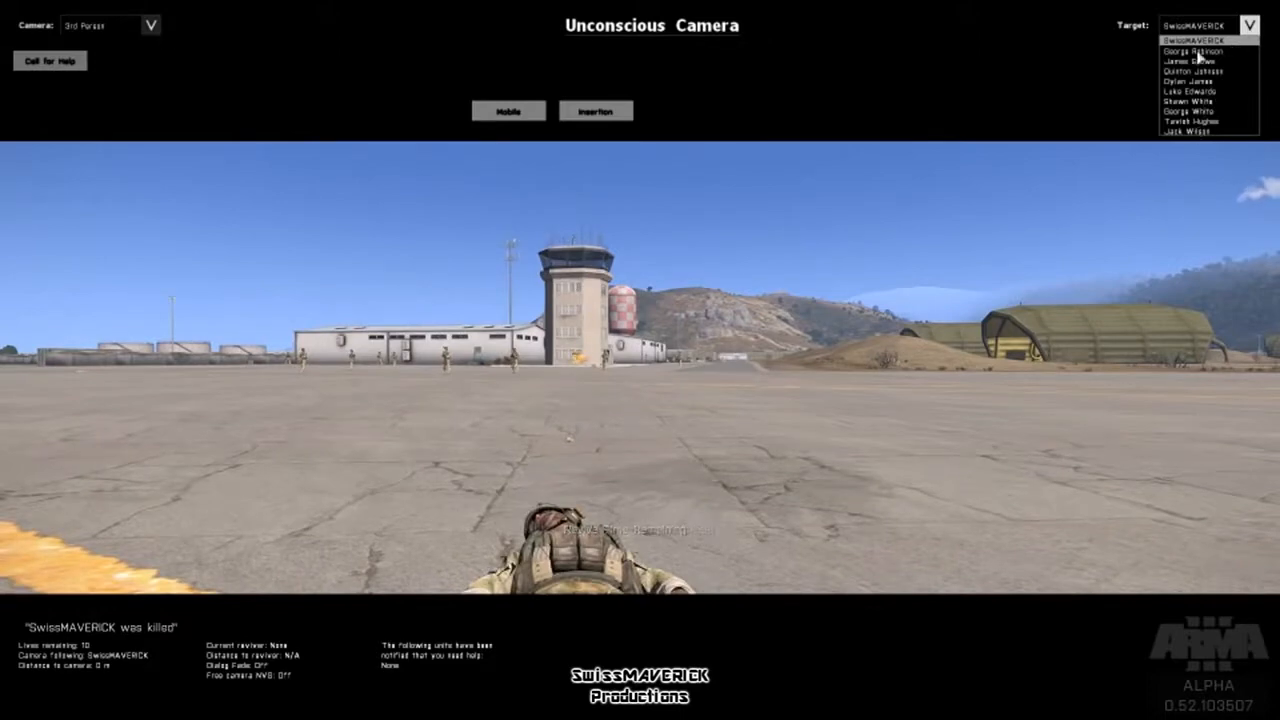
left_click(153, 27)
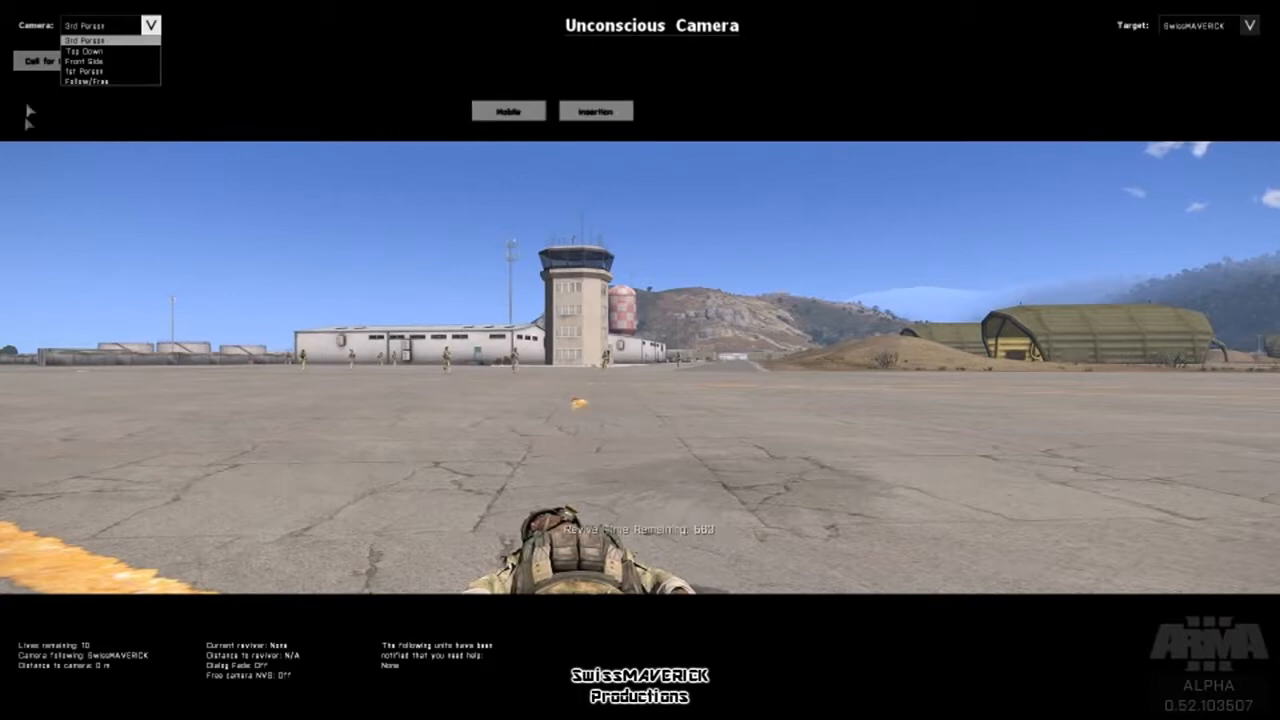
left_click(152, 25)
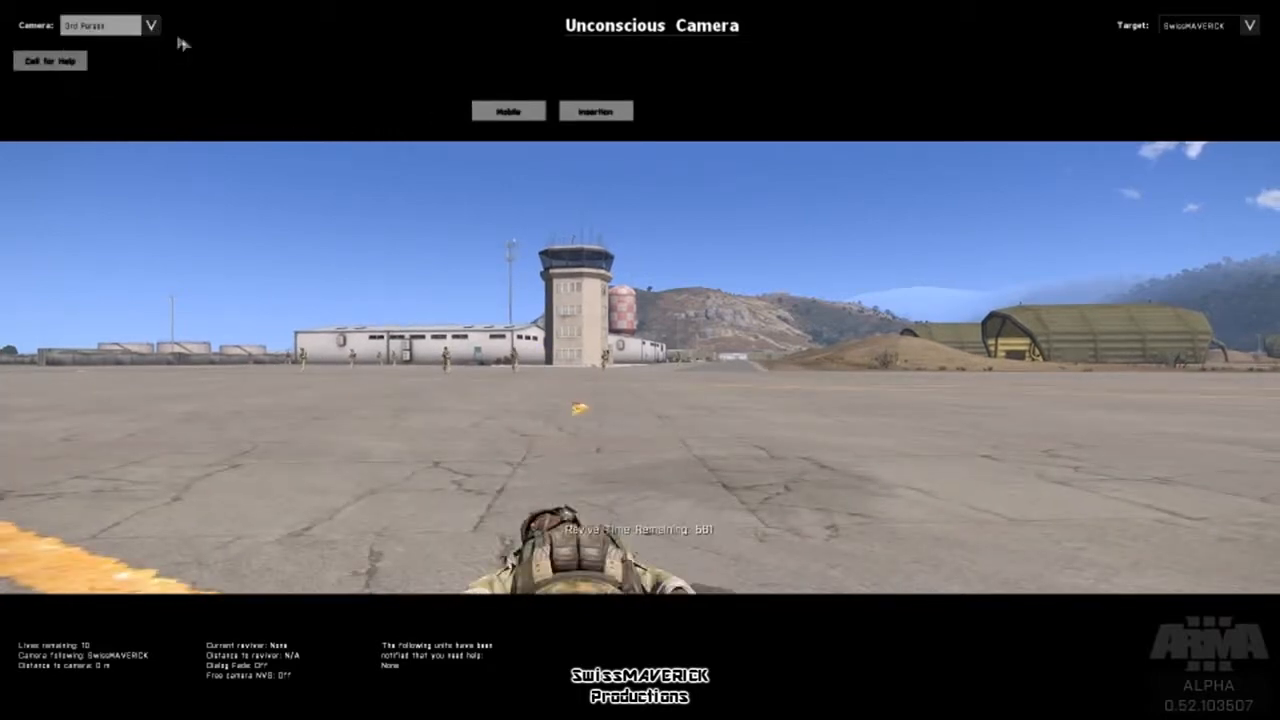
left_click(56, 66)
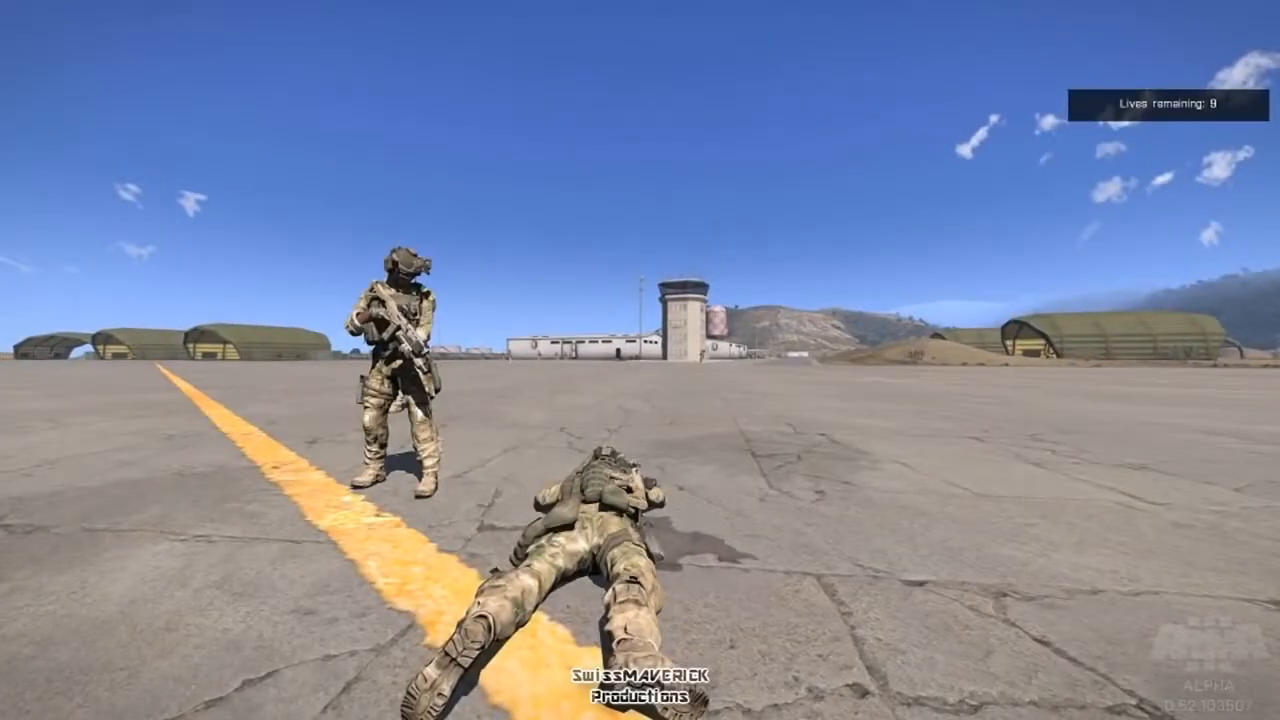
- Get the revived character up, have him knocked unconscious again, respawn at Mobile and run back onto the airfield
key("c")
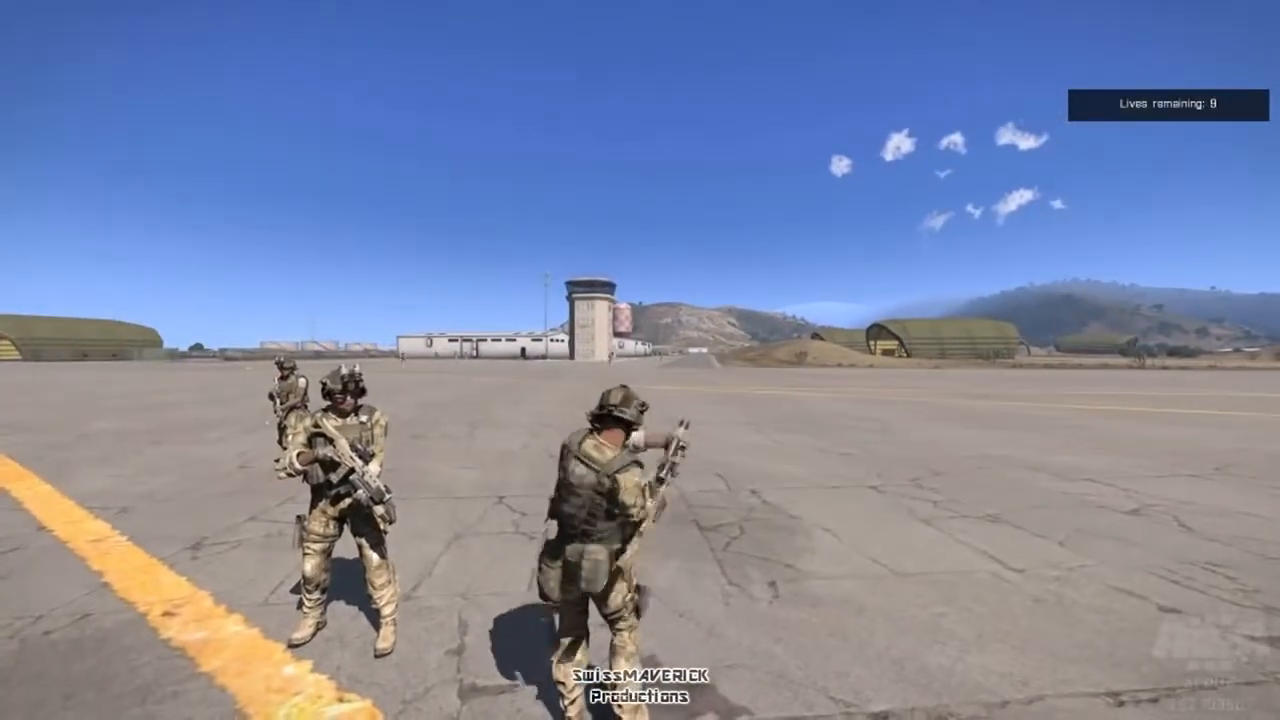
key("w")
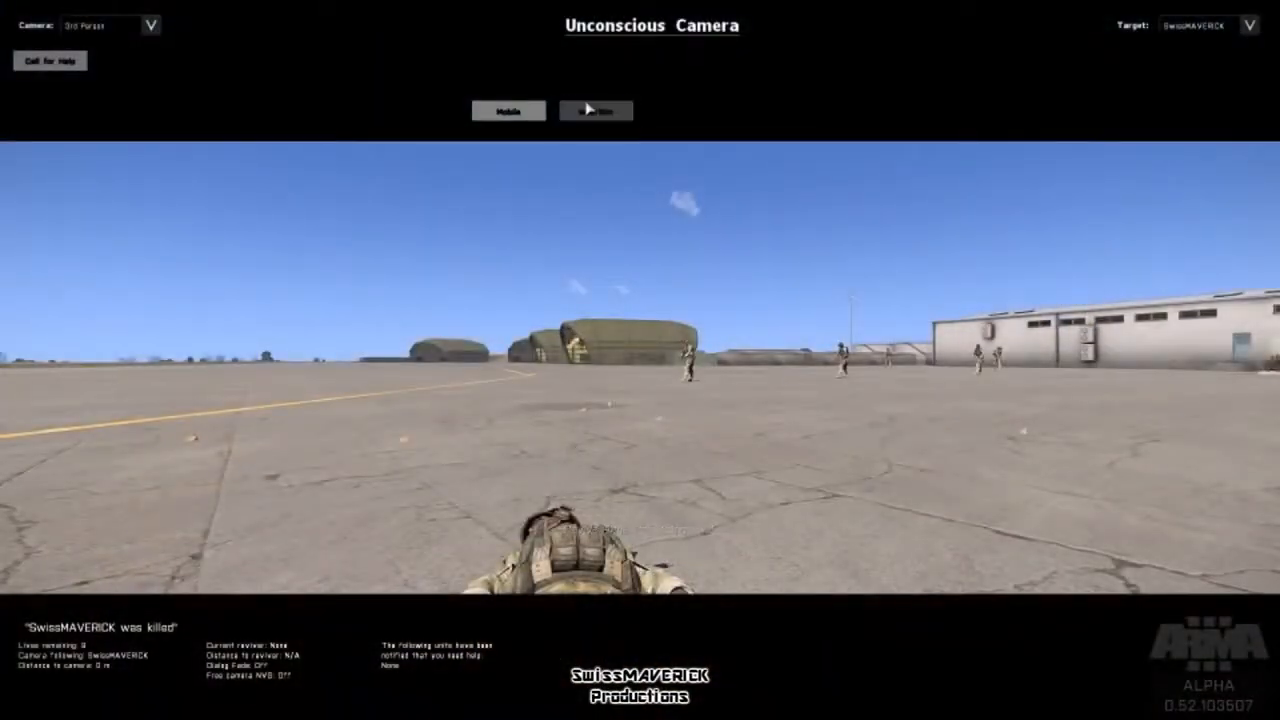
left_click(540, 115)
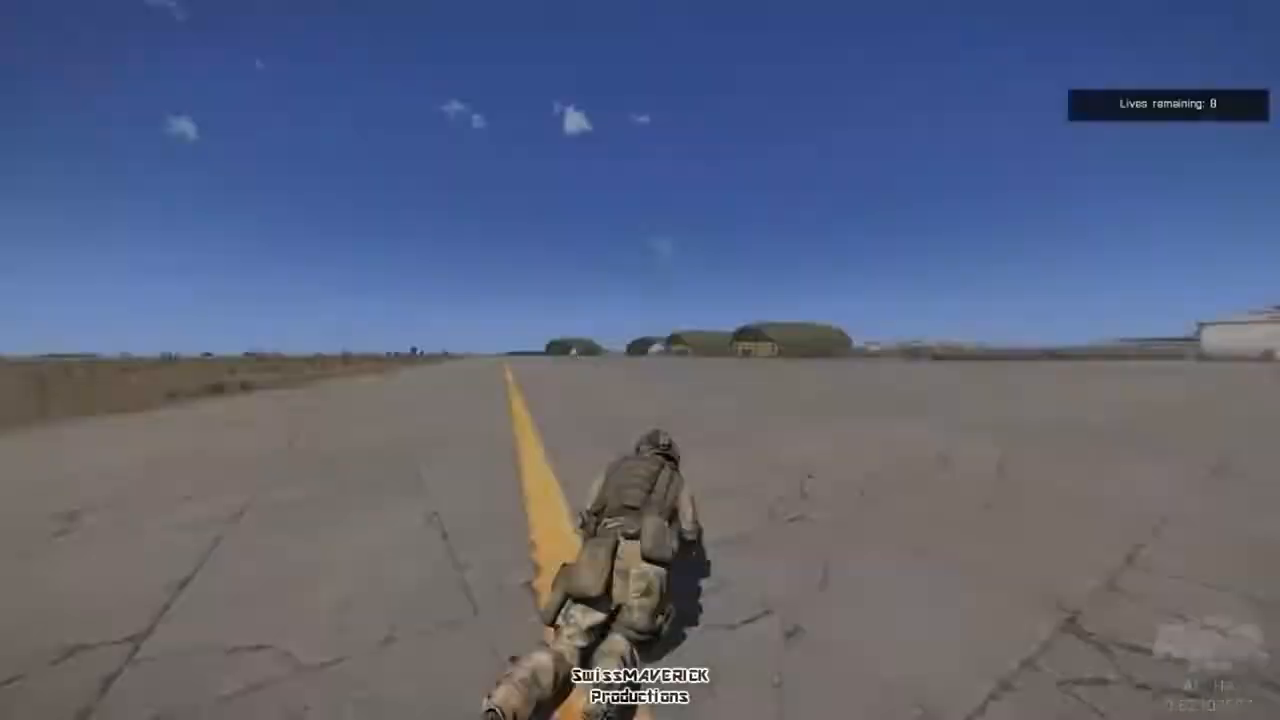
key("w")
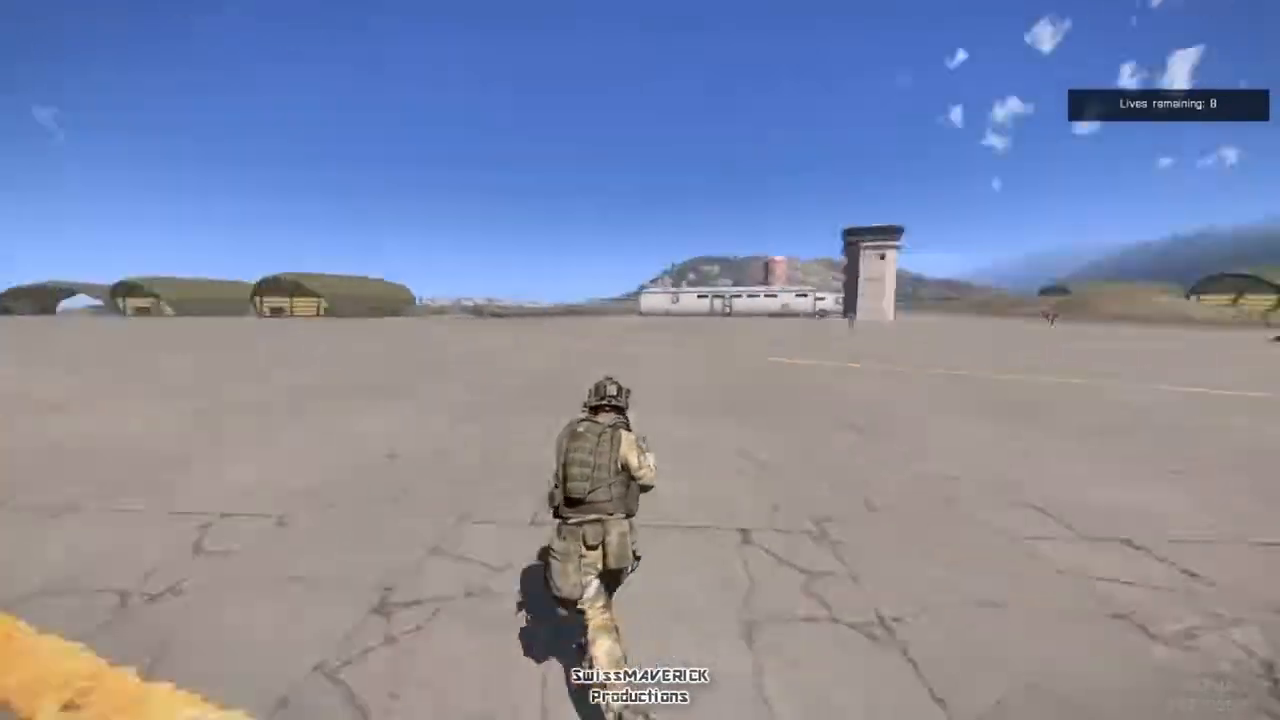
- Run across the airfield past the remains to the two teammates near the runway line and shoot one of them down
key("w")
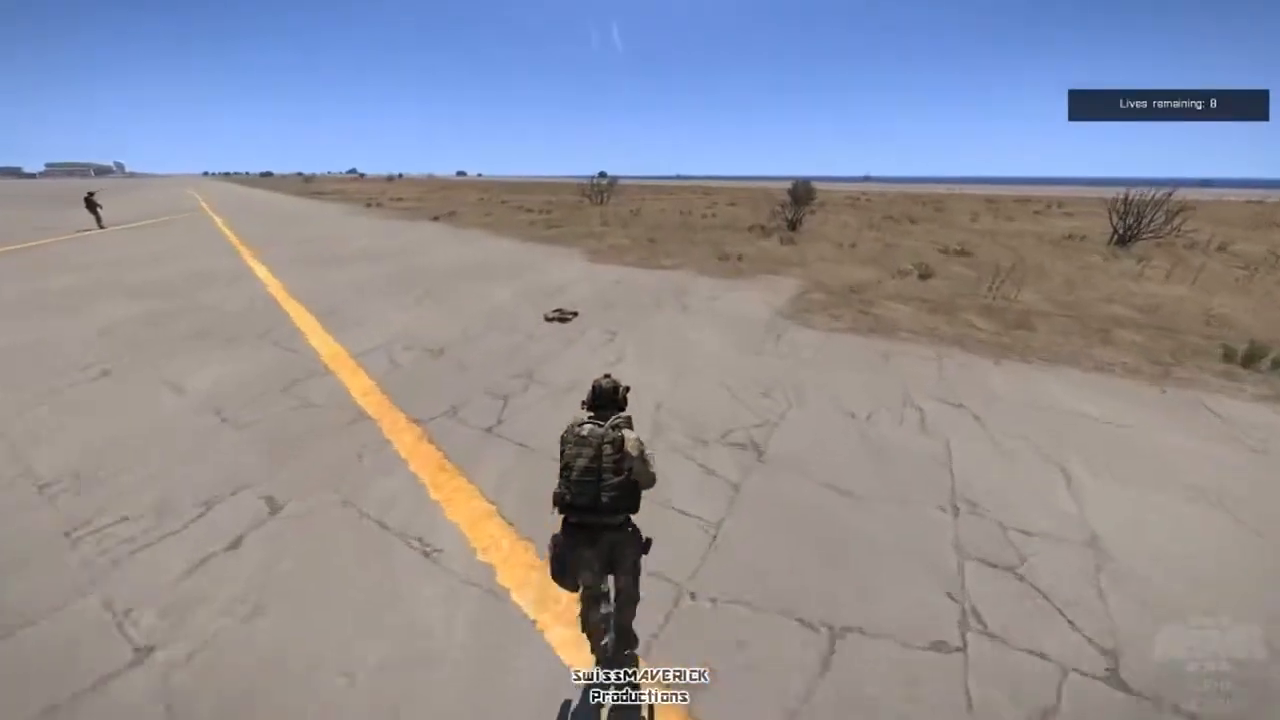
scroll(640, 360, "down", 1)
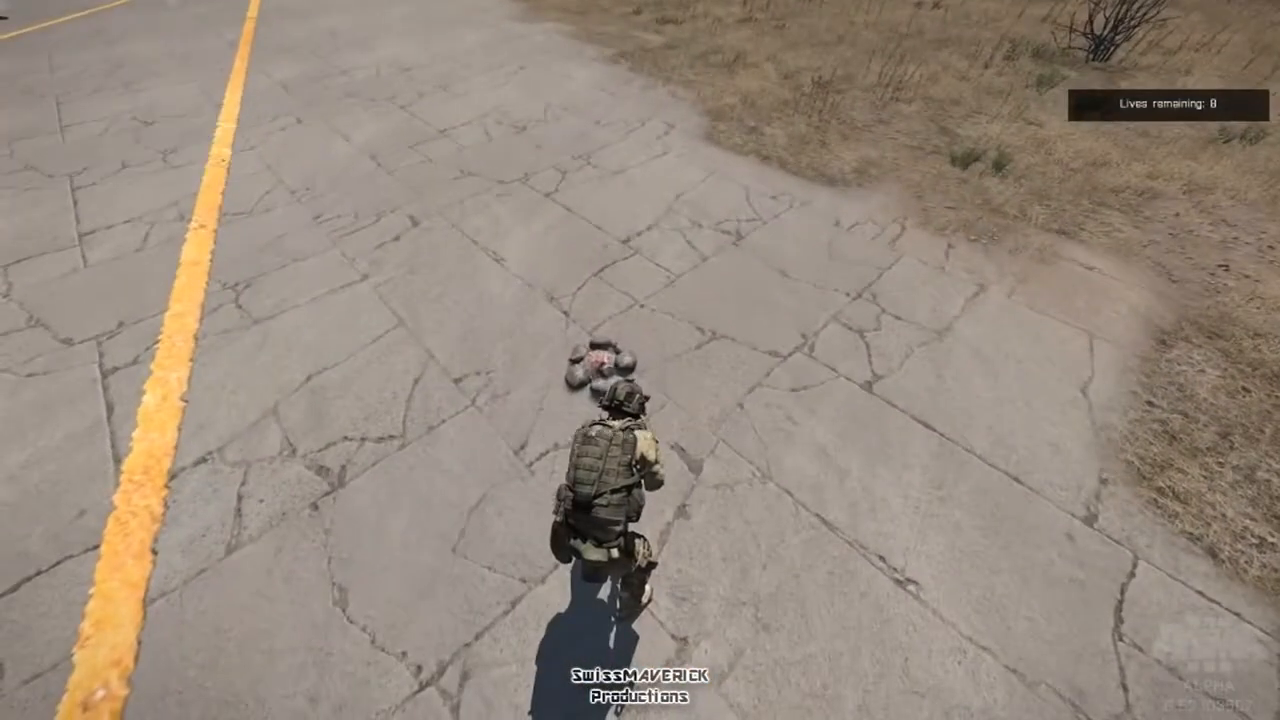
key("w")
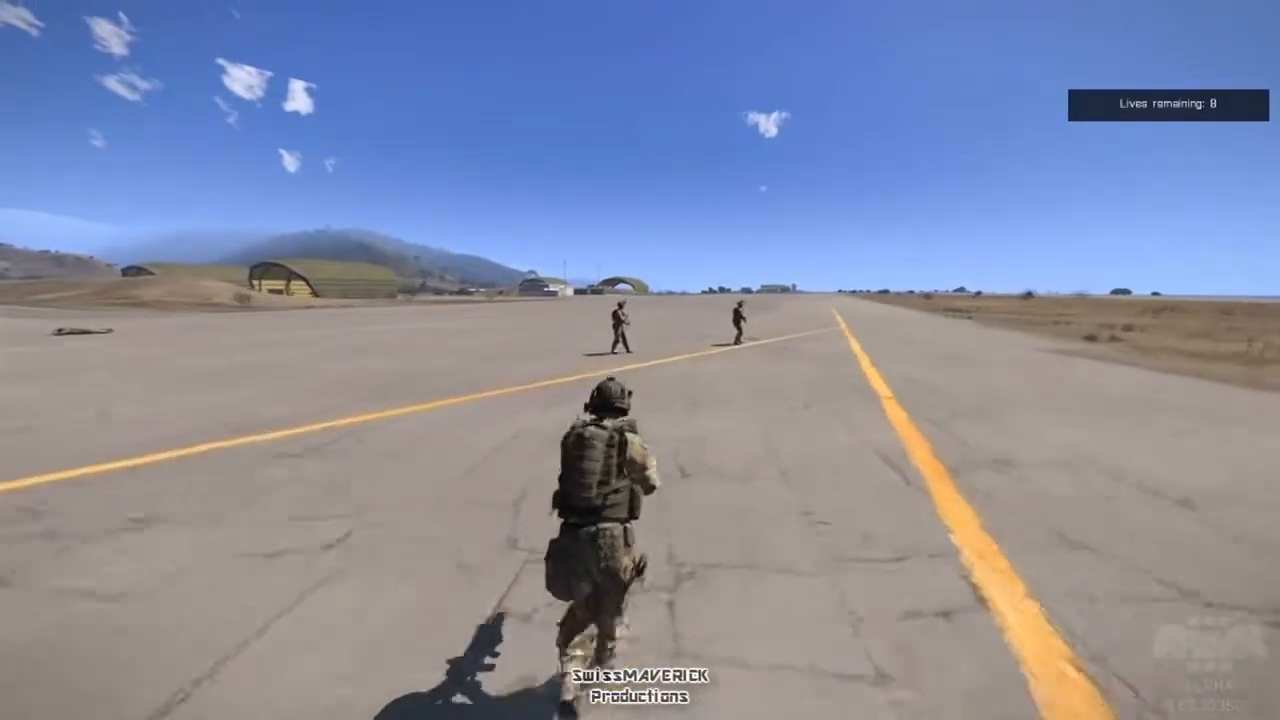
key("w")
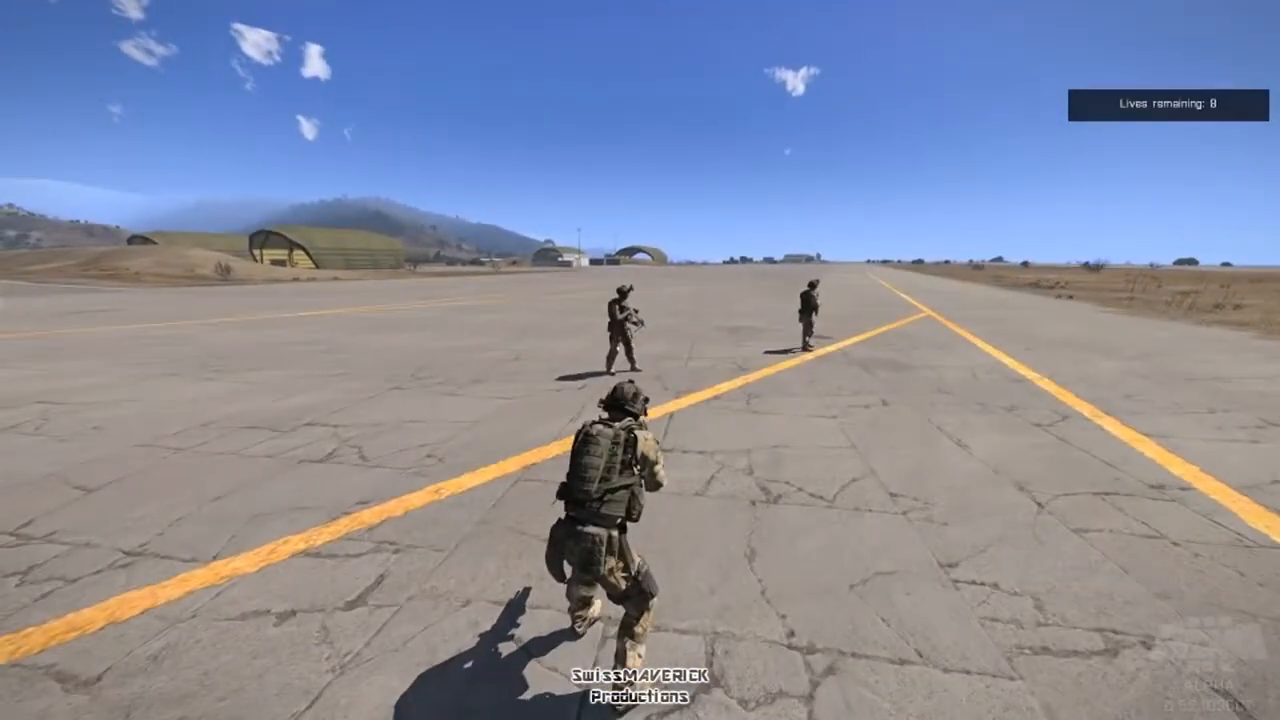
key("KP_0")
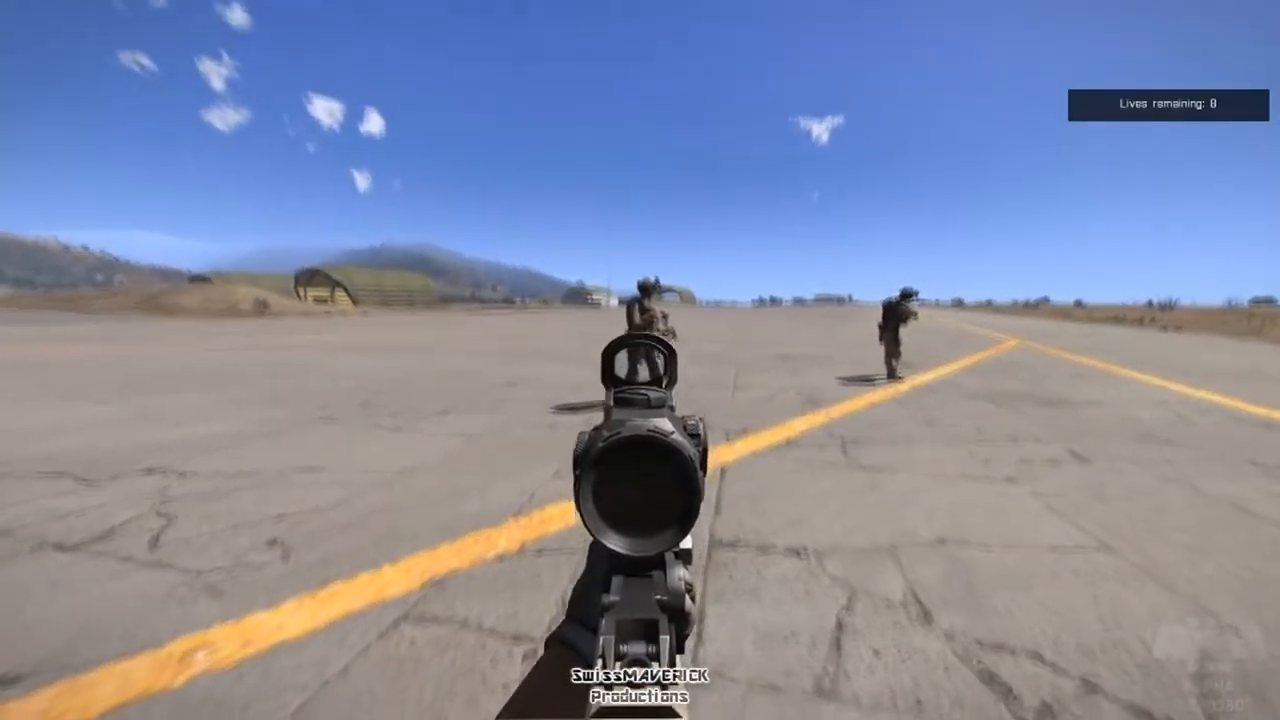
key("KP_0")
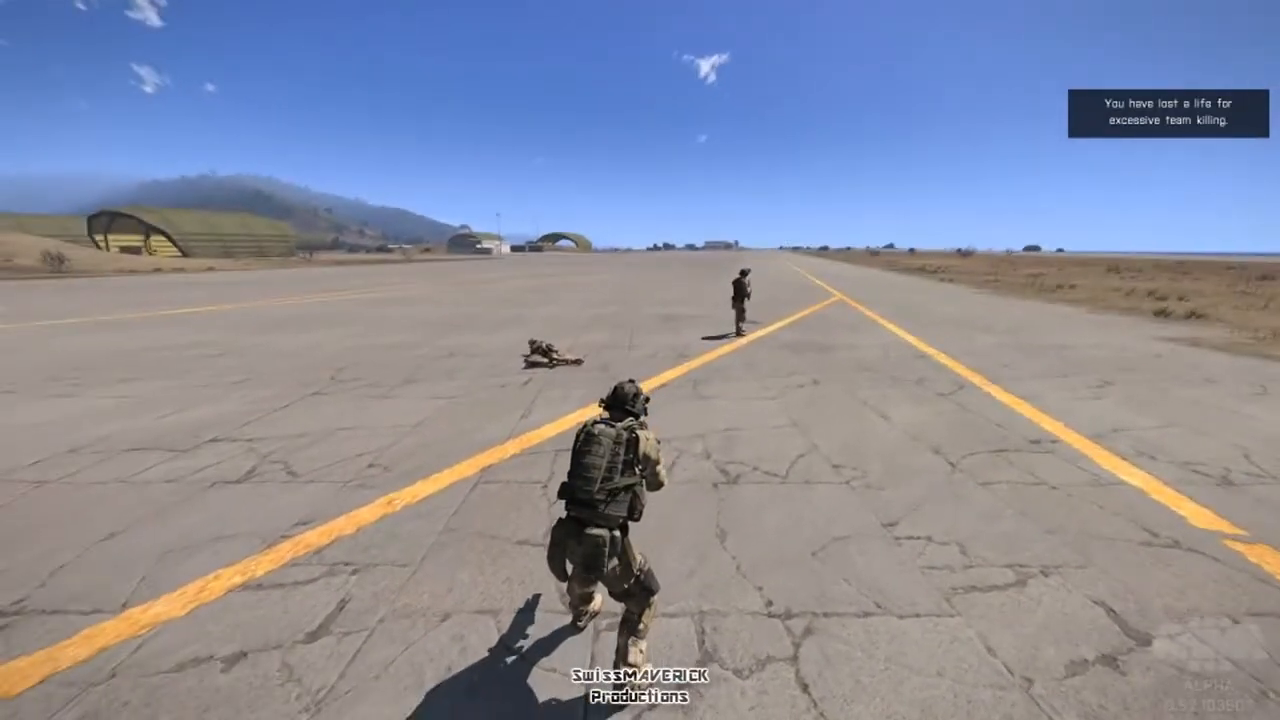
- Crouch beside the wounded teammate and drag his body back across the yellow line with Drag body
key("w")
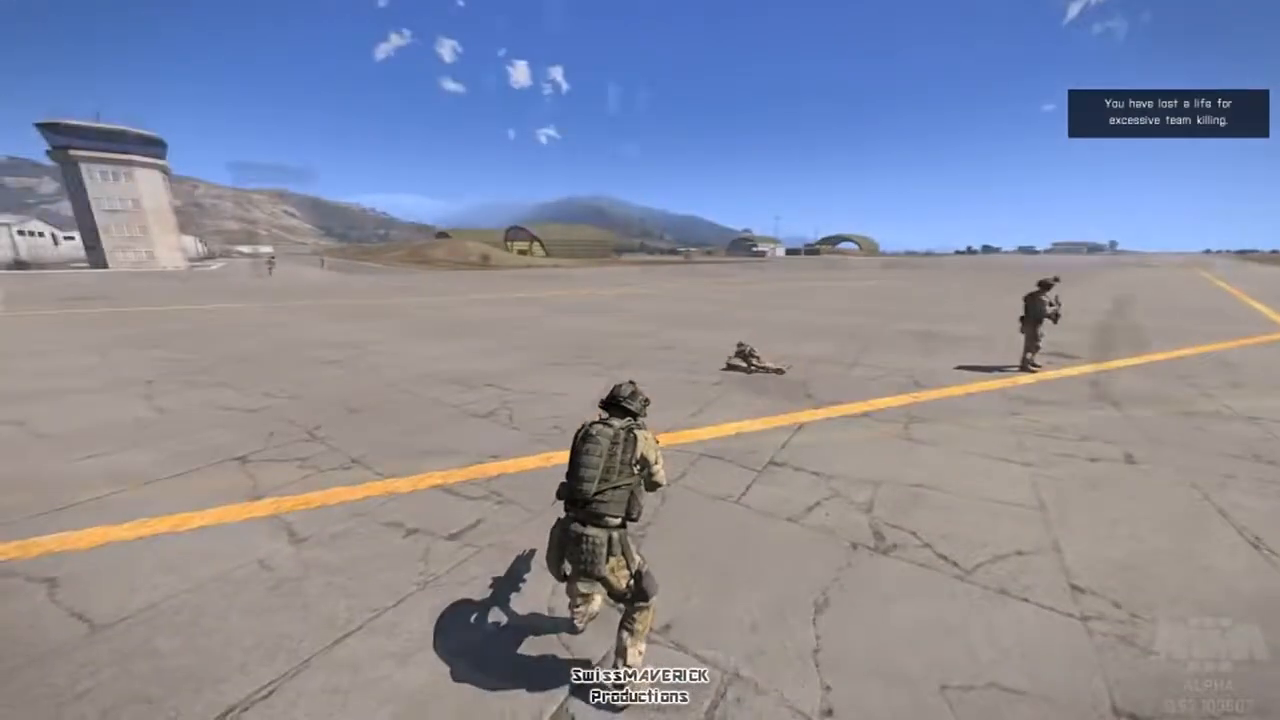
key("x")
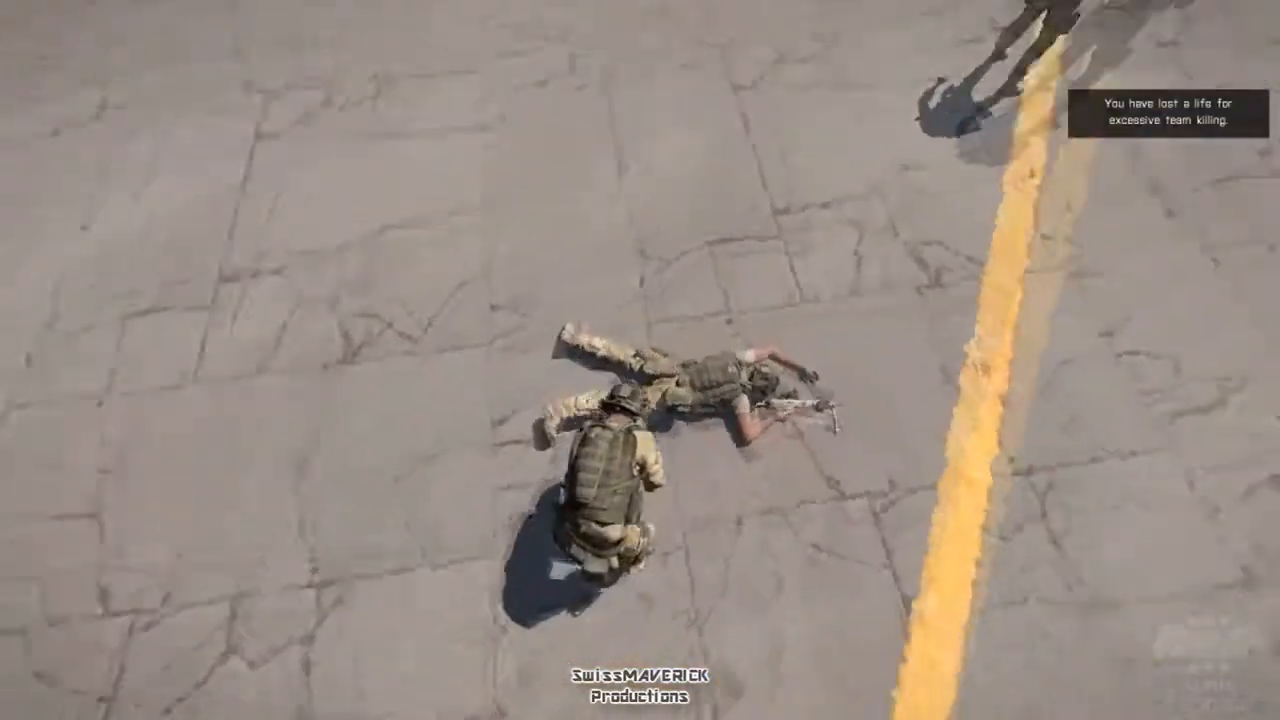
scroll(640, 360, "down", 1)
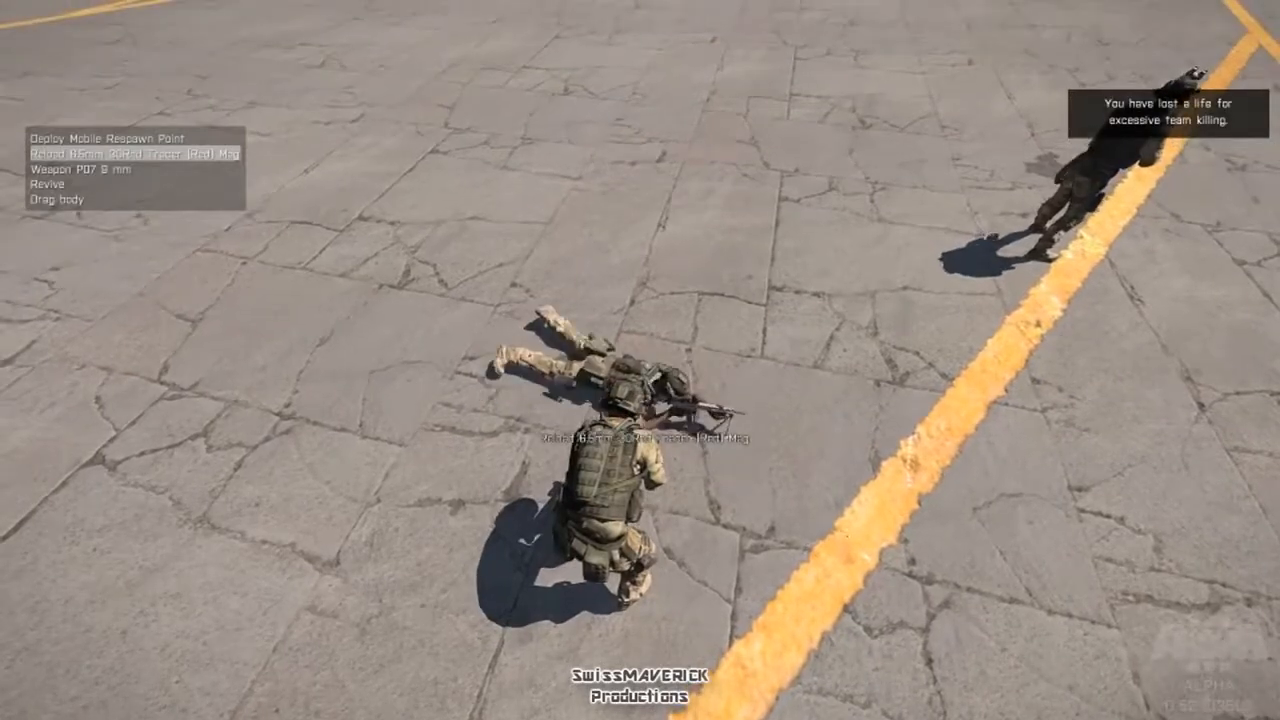
scroll(640, 360, "down", 1)
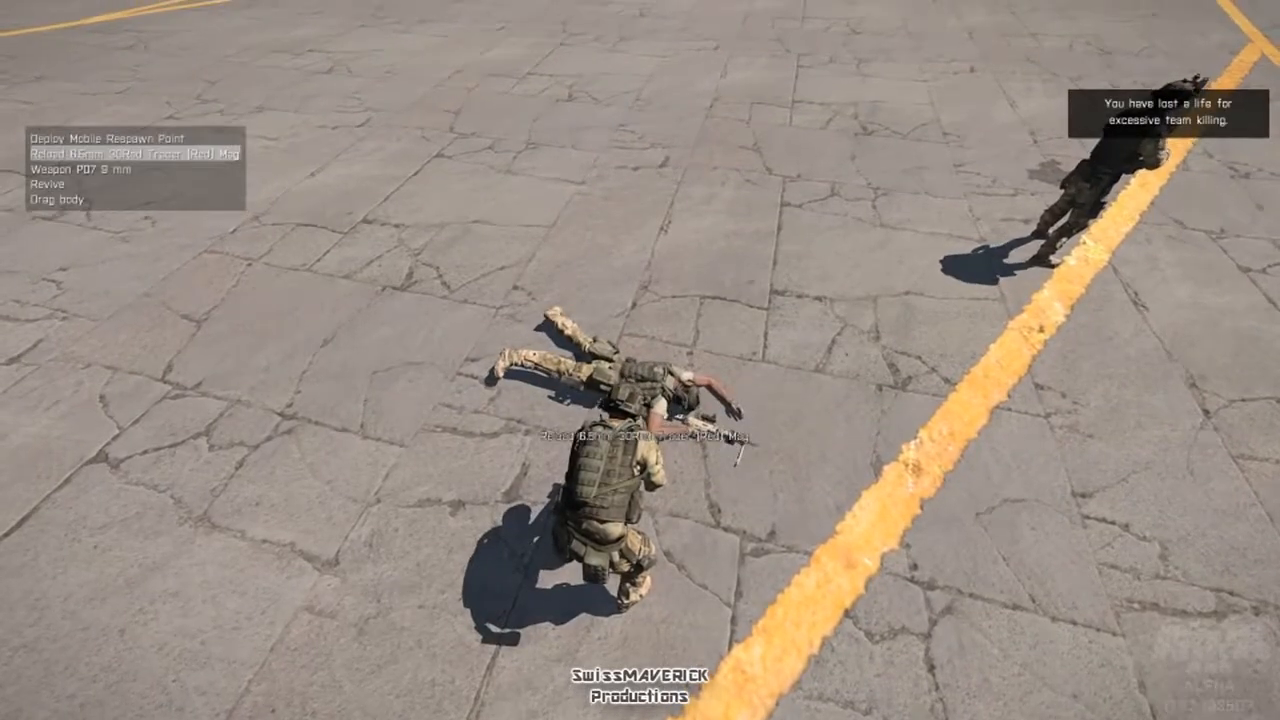
scroll(640, 360, "down", 2)
scroll(640, 360, "down", 1)
key("space")
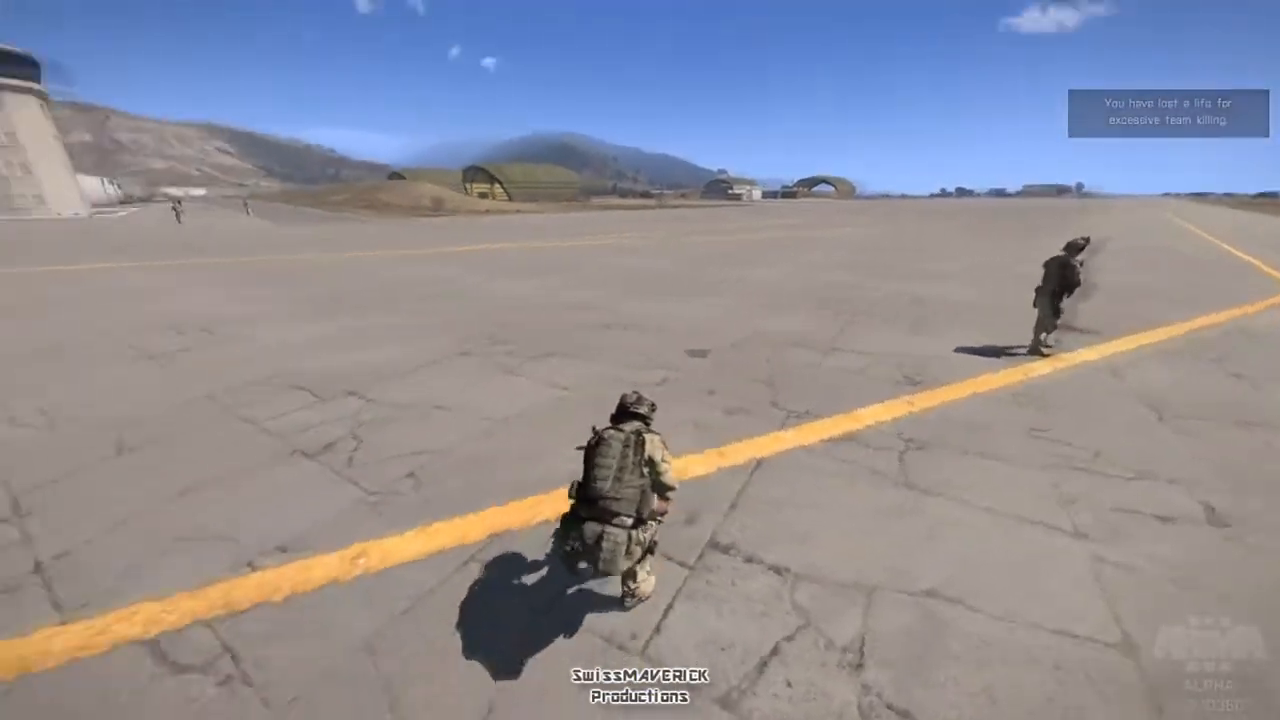
- Switch from dragging to Carry body for the wounded teammate and set him down by the yellow line
scroll(640, 360, "down", 1)
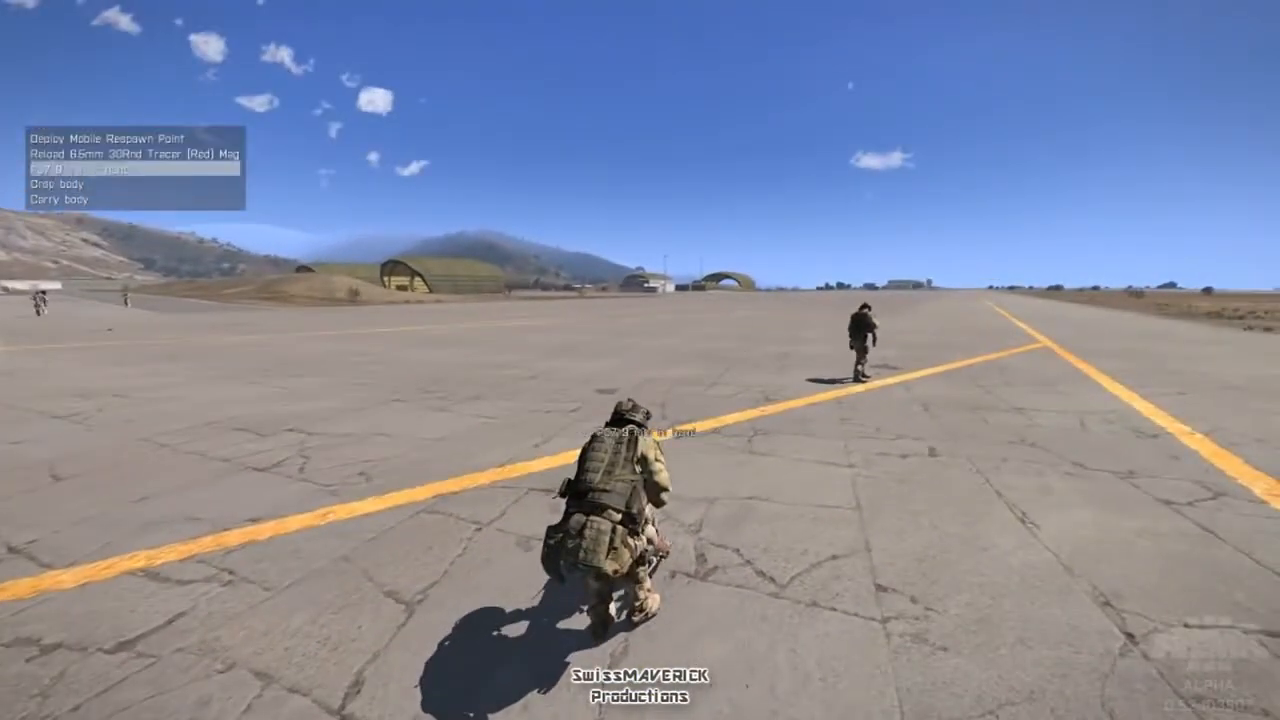
scroll(640, 360, "down", 2)
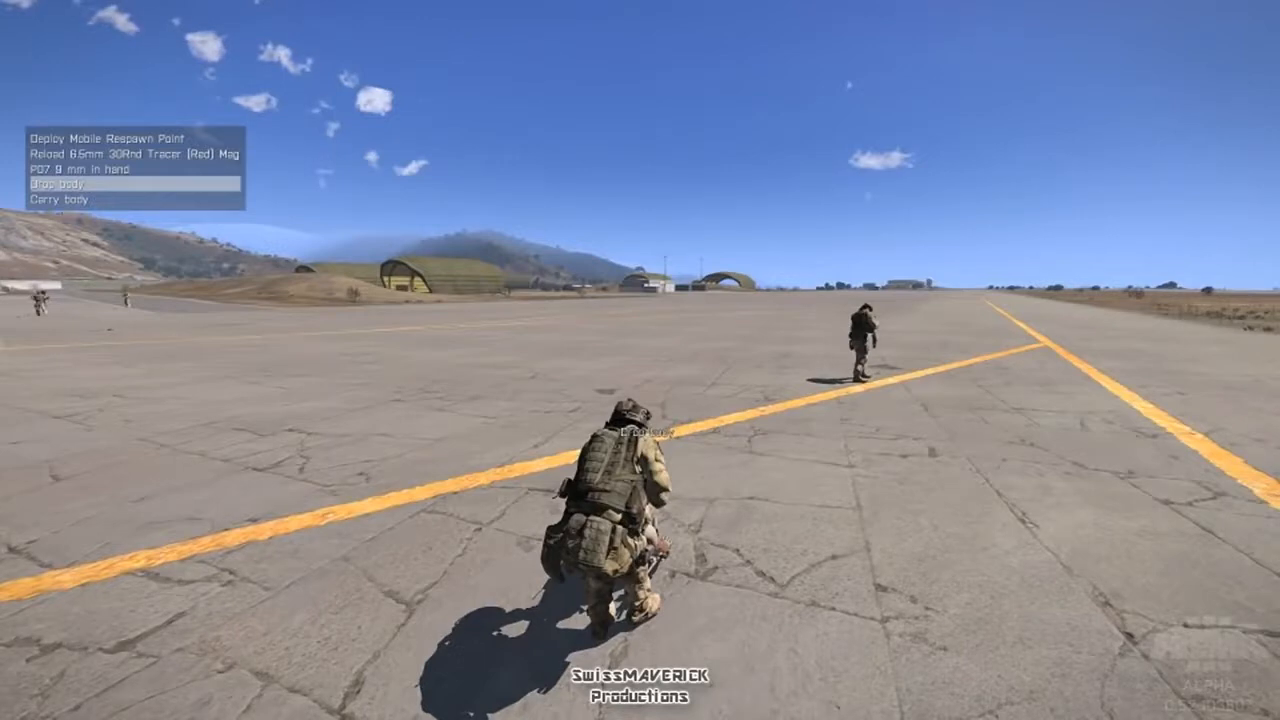
scroll(640, 360, "down", 1)
middle_click(640, 360)
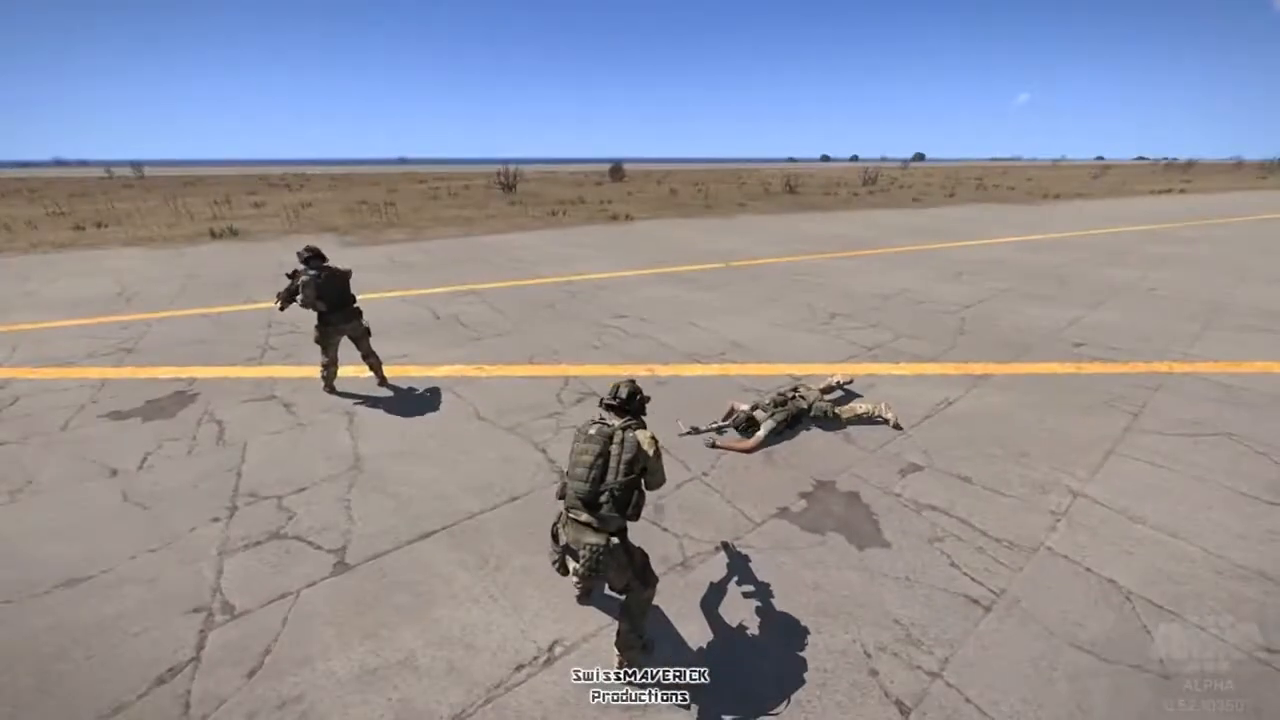
- Kneel beside the unconscious teammate lying on the tarmac and revive him
scroll(640, 360, "down", 1)
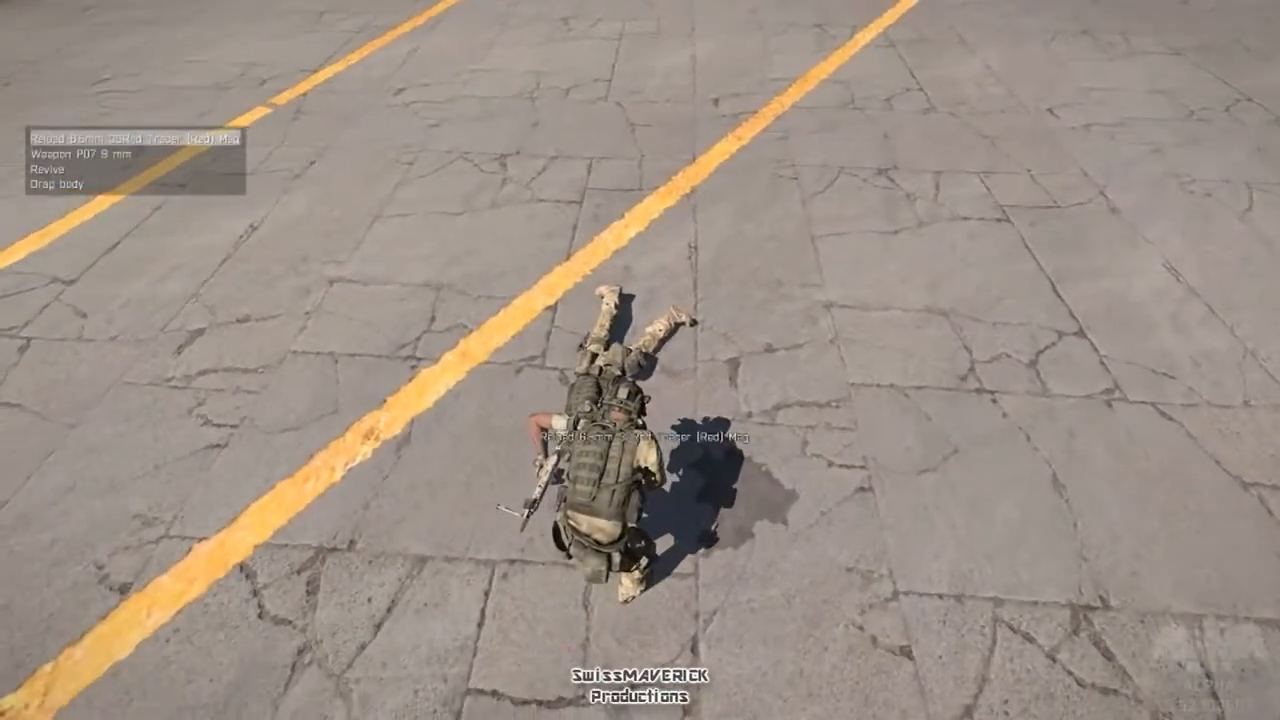
scroll(640, 360, "down", 2)
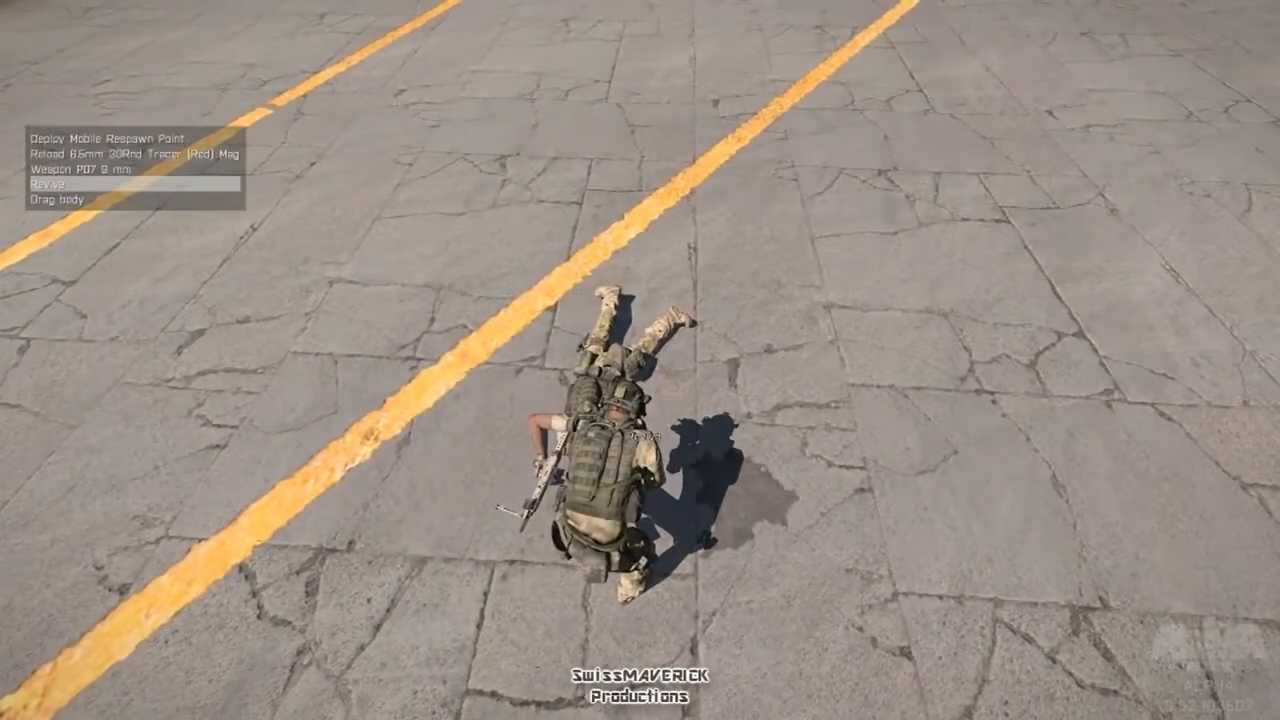
key("Return")
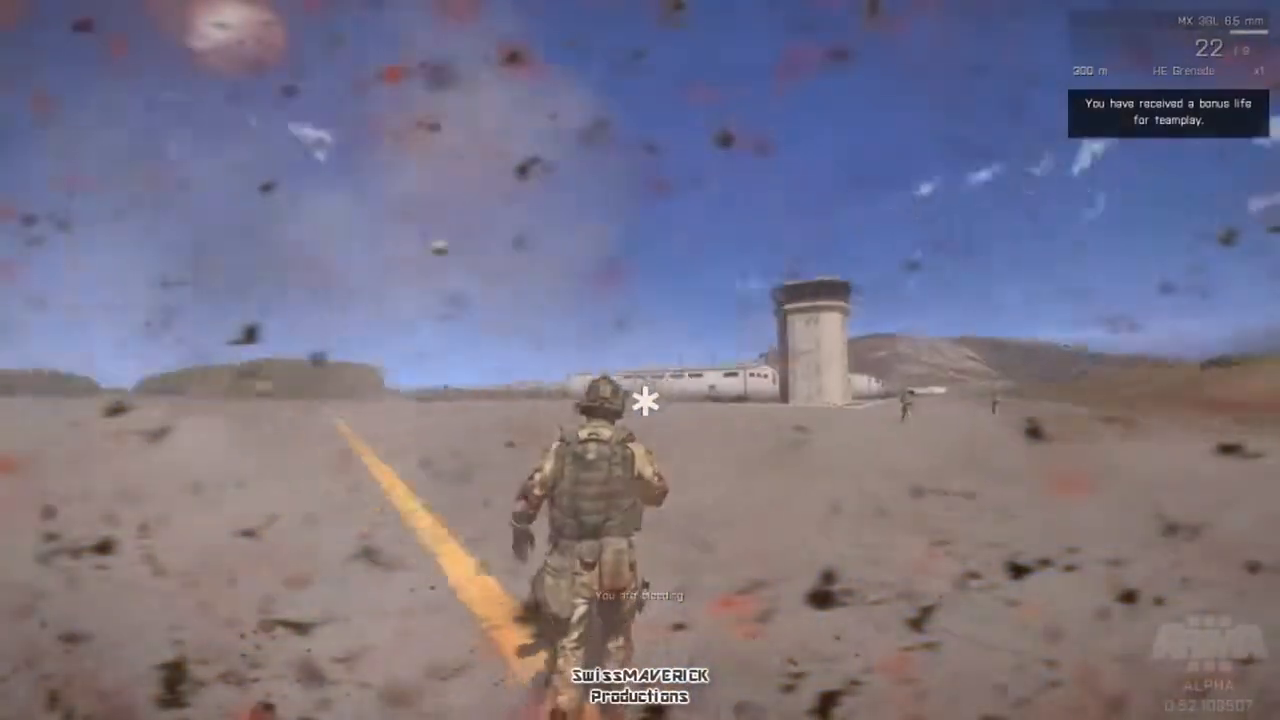
- Compare Treat self and Bandage wound for the bleeding character and treat his wounds
scroll(640, 360, "down", 2)
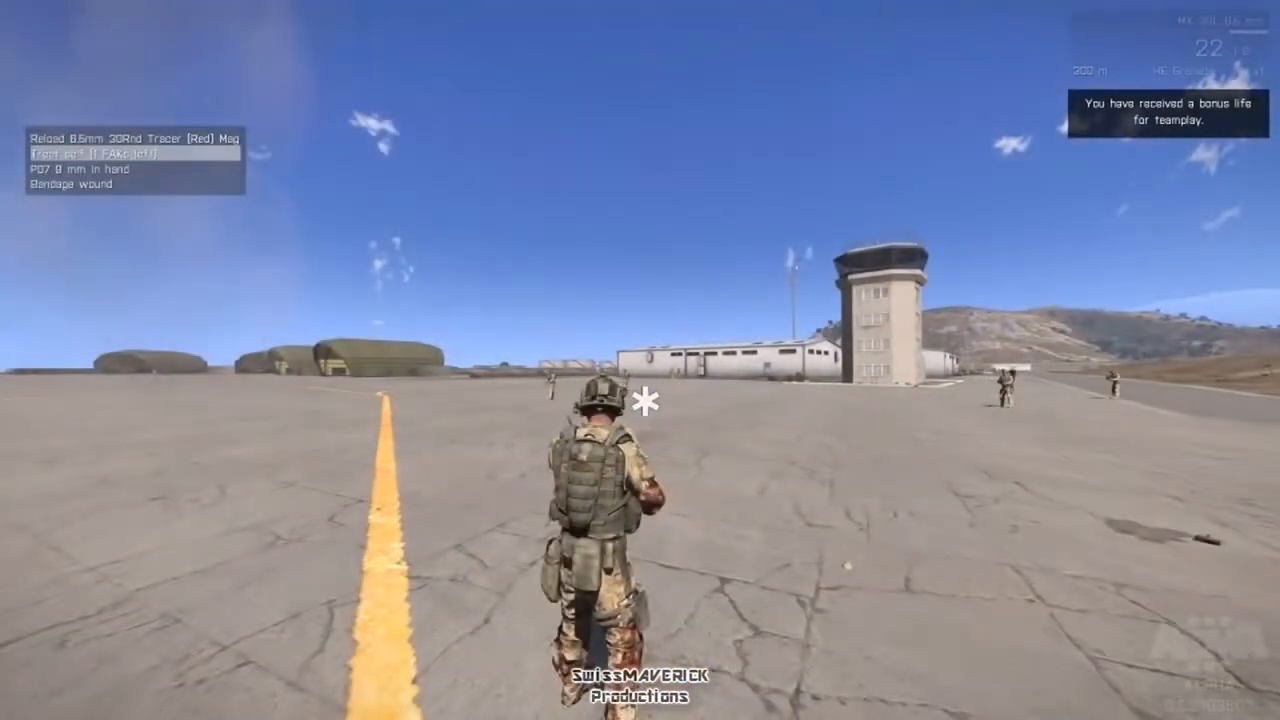
scroll(640, 360, "down", 2)
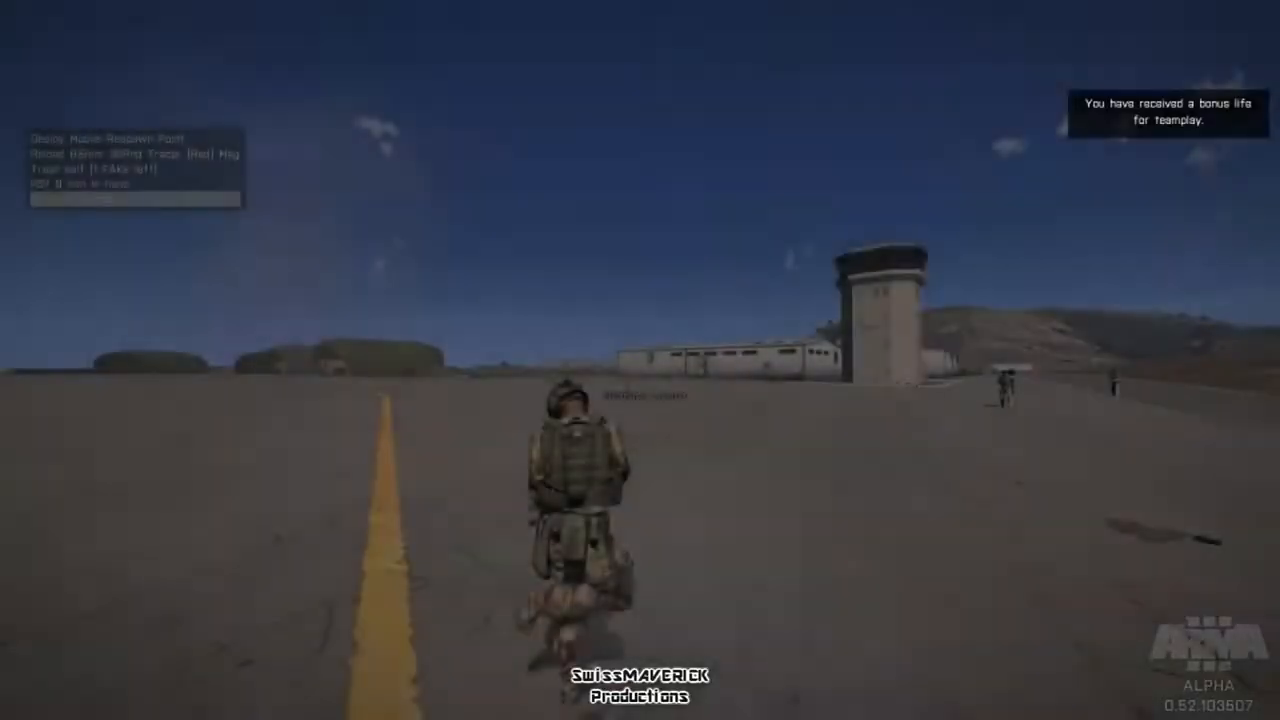
scroll(640, 360, "up", 2)
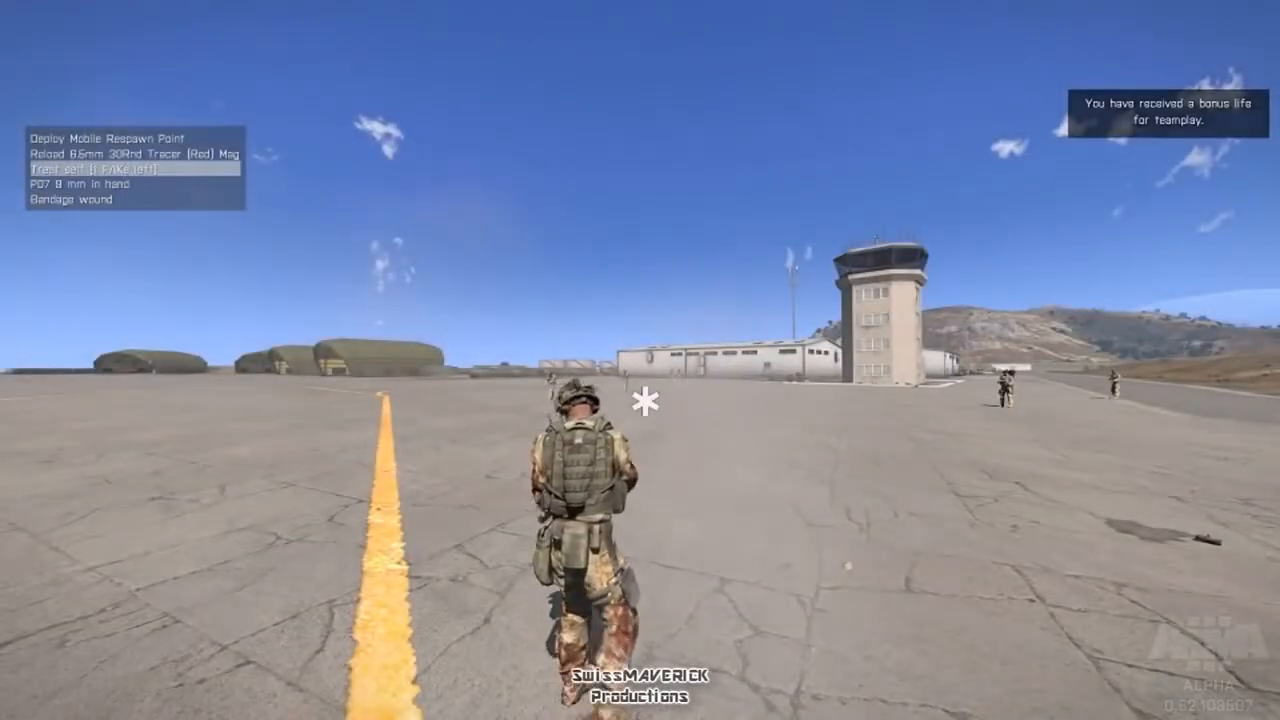
key("space")
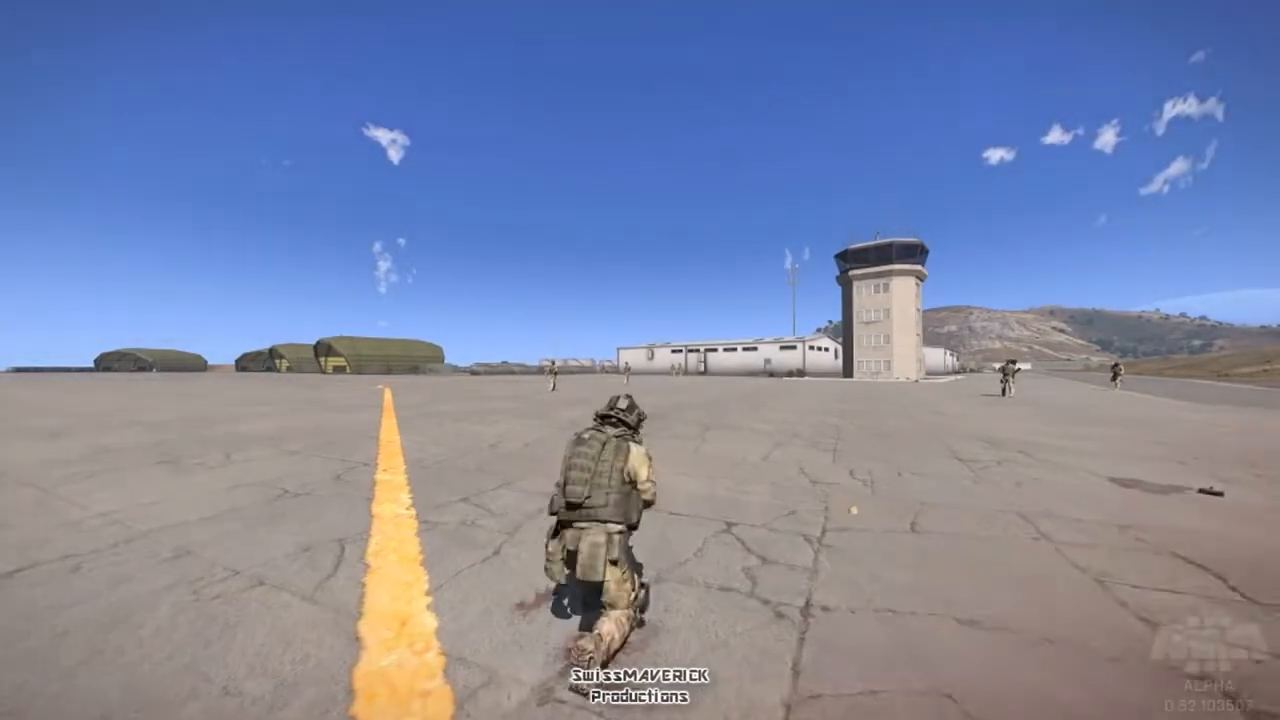
- Restore the kneeling character's health with the Heal action
scroll(640, 360, "down", 3)
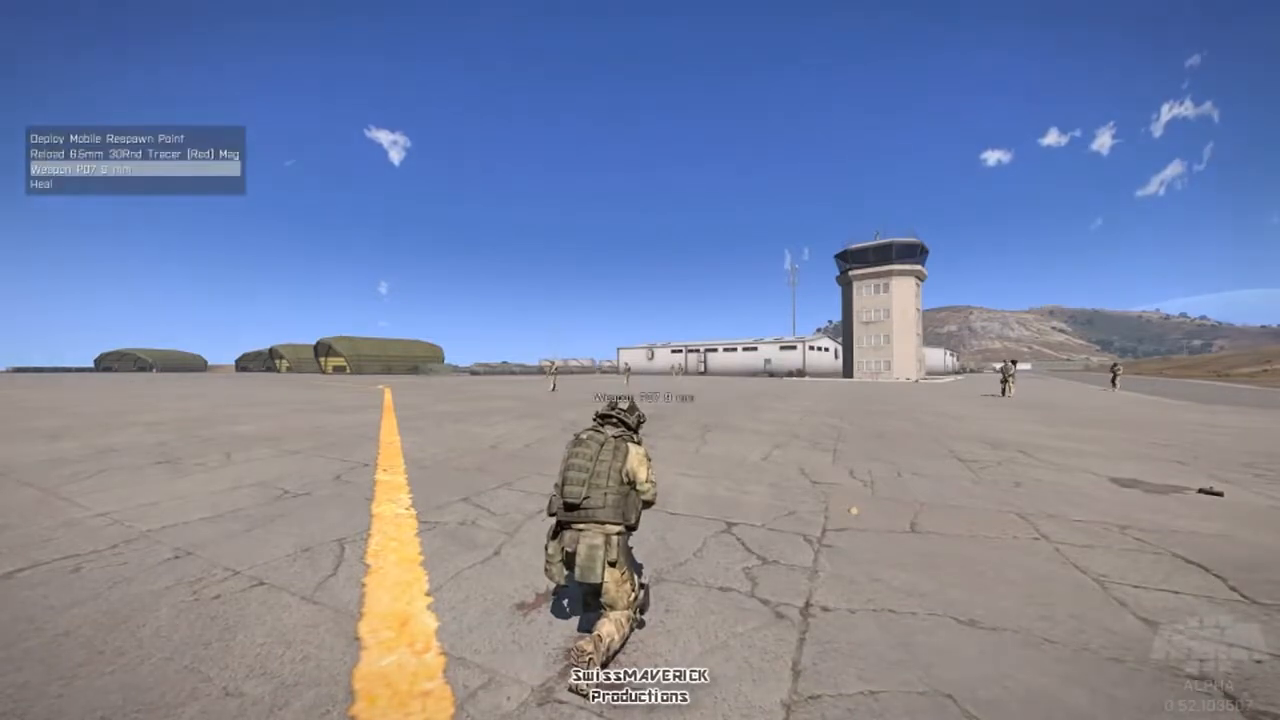
scroll(640, 360, "down", 1)
key("space")
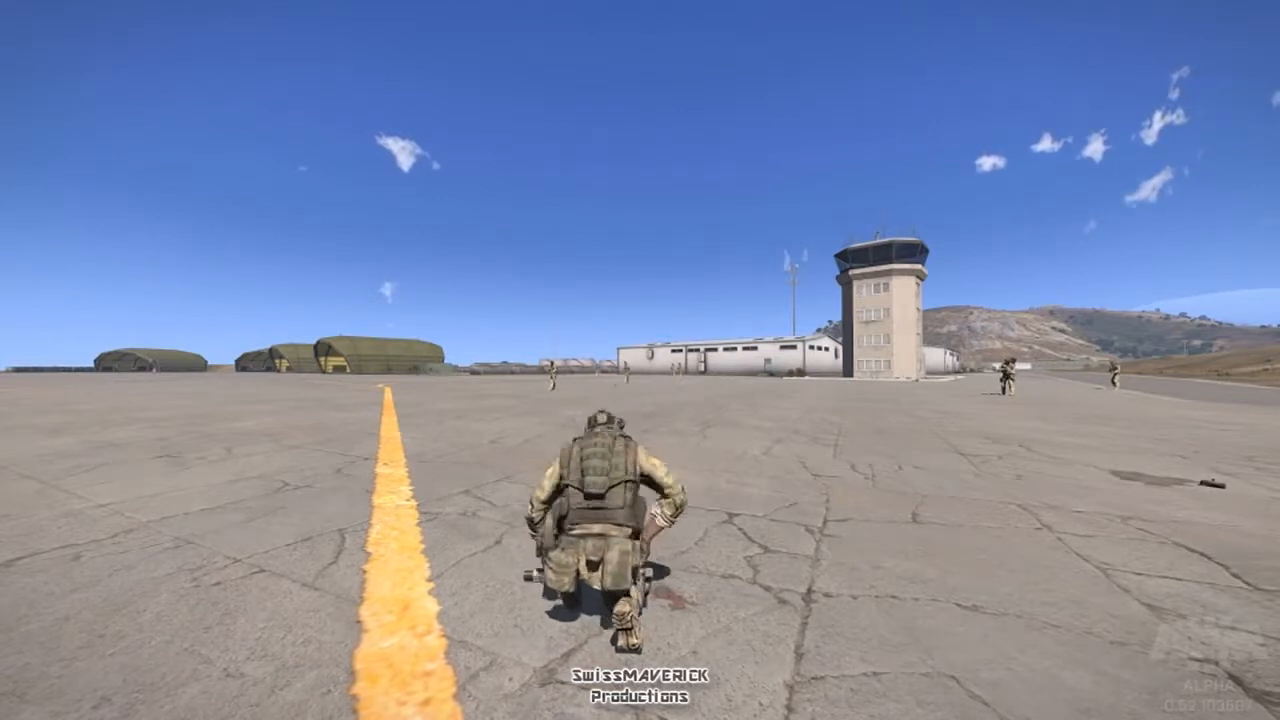
- Change the healed character's stance, check his remaining actions and run on toward the control tower
key("z")
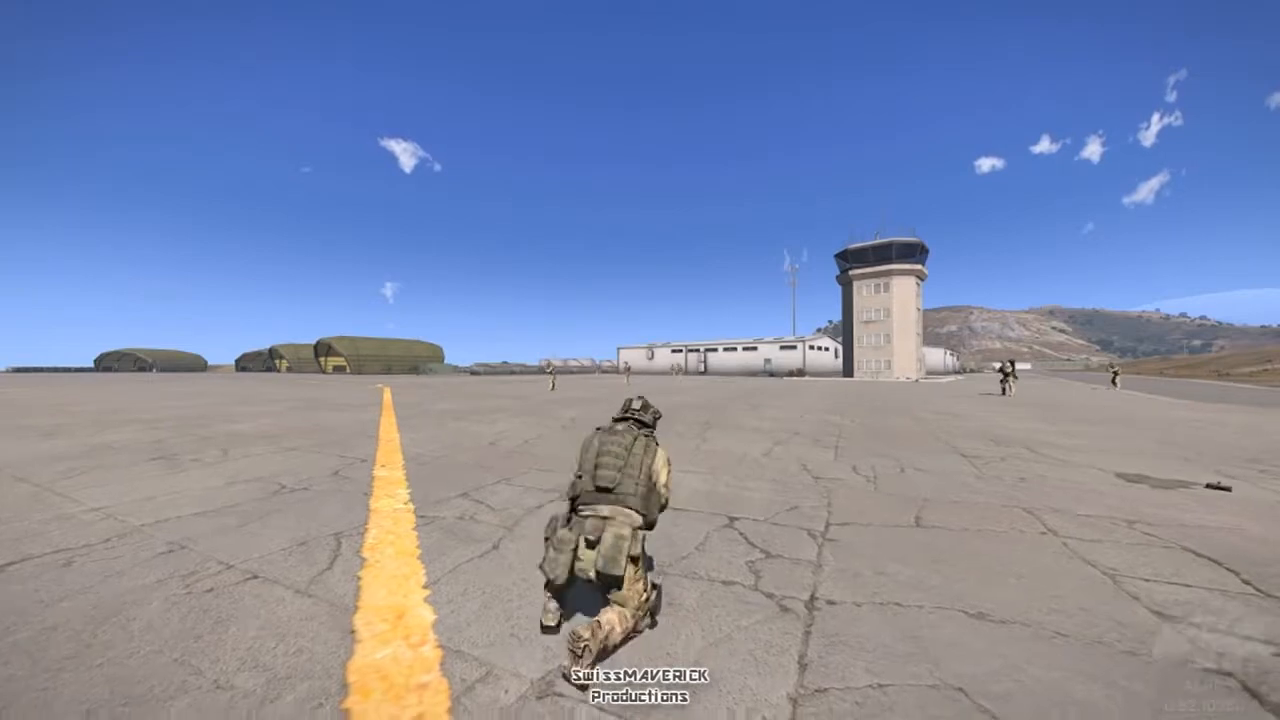
key("c")
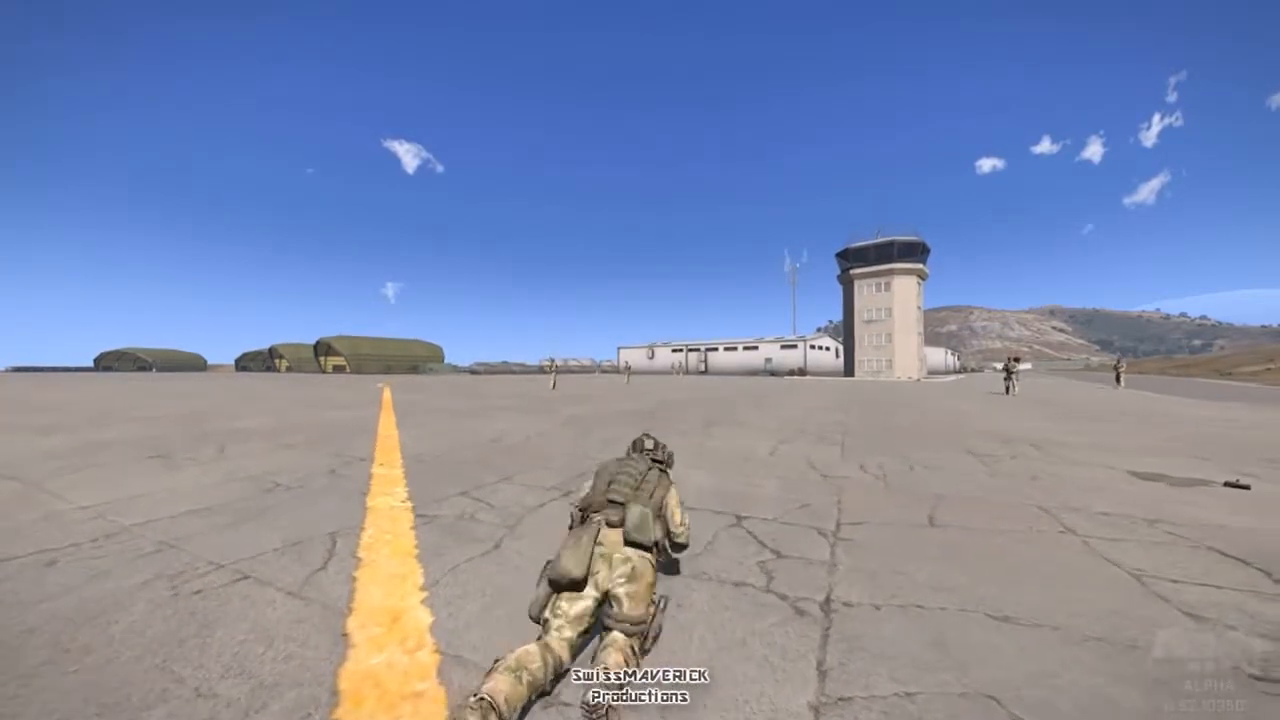
key("w")
scroll(640, 360, "down", 1)
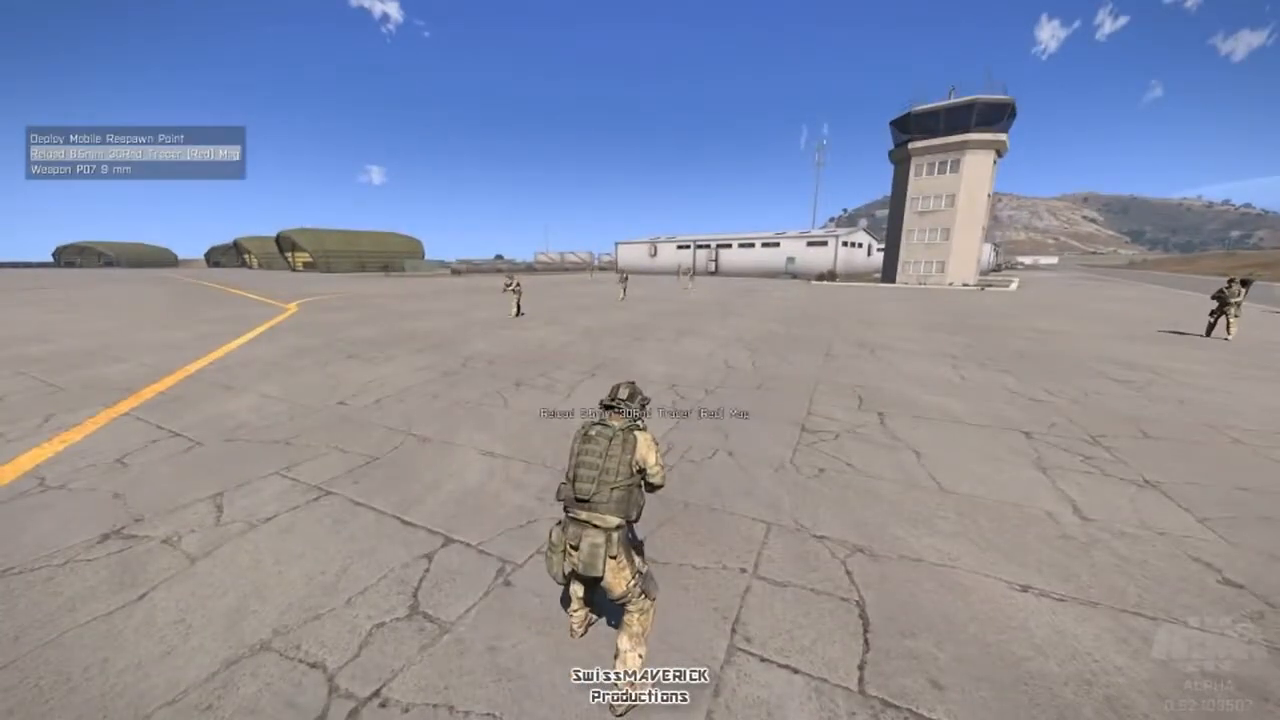
scroll(640, 360, "up", 1)
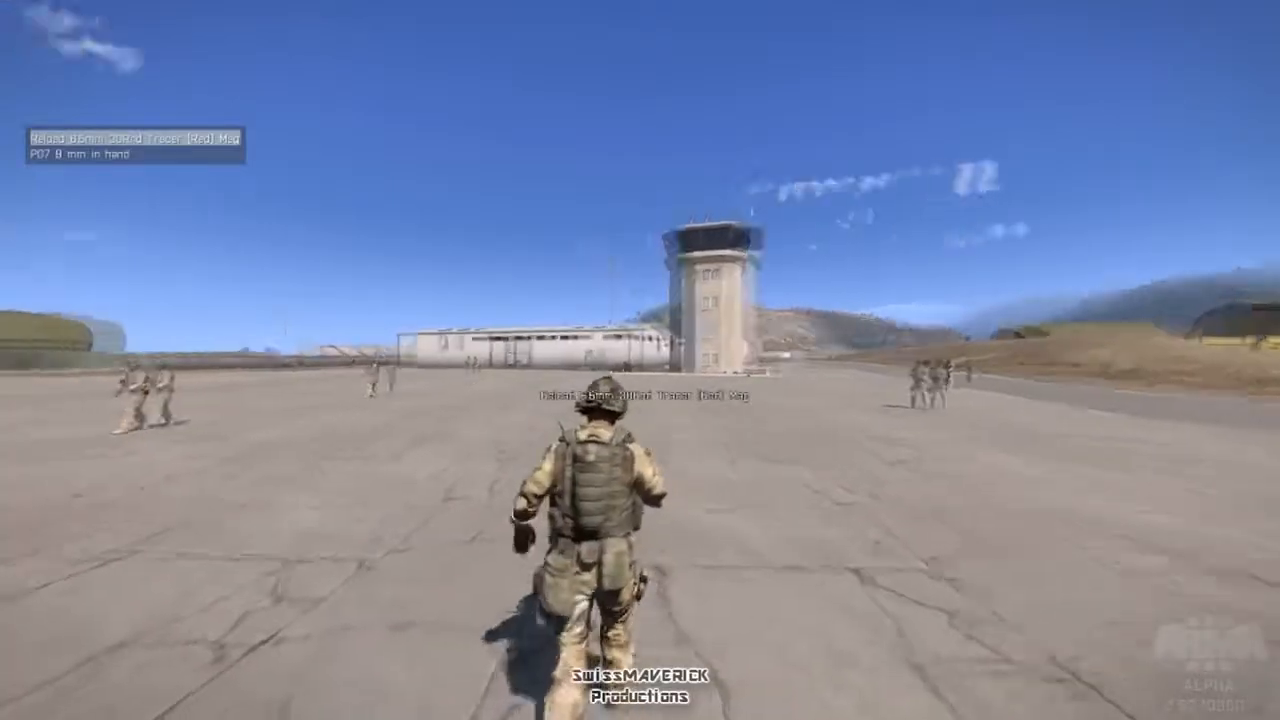
key("KP_Enter")
key("KP_Enter")
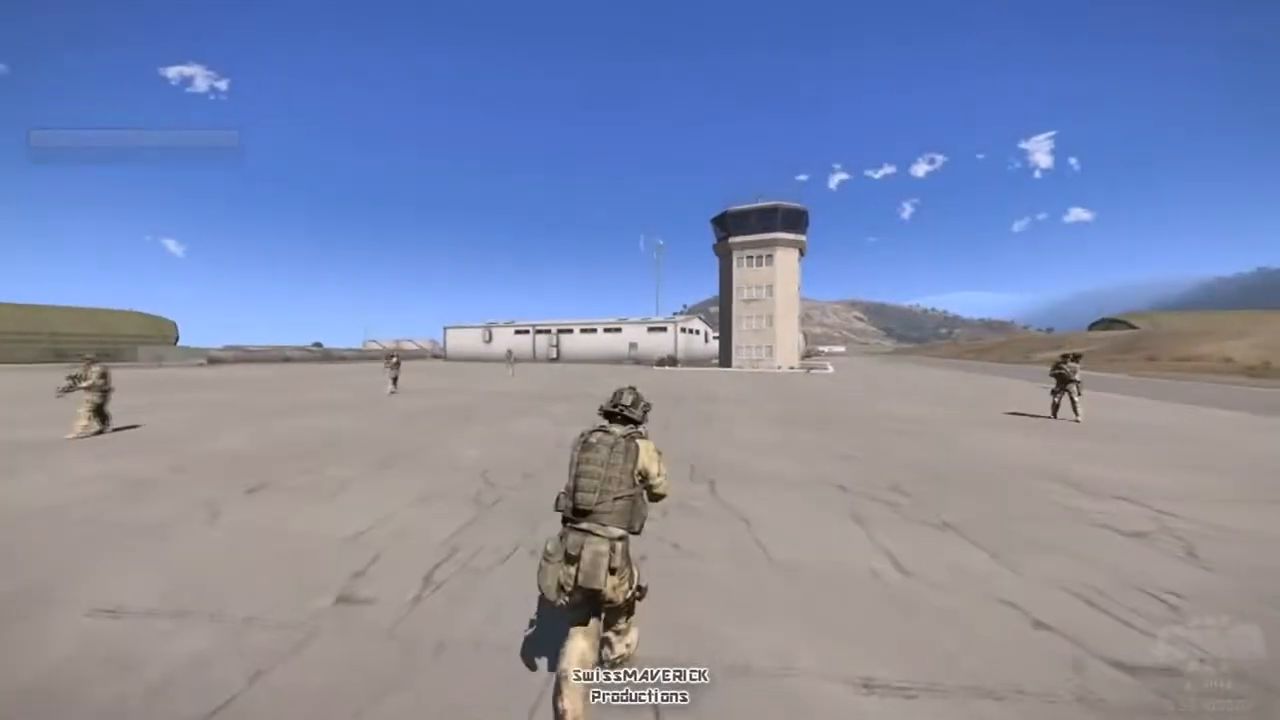